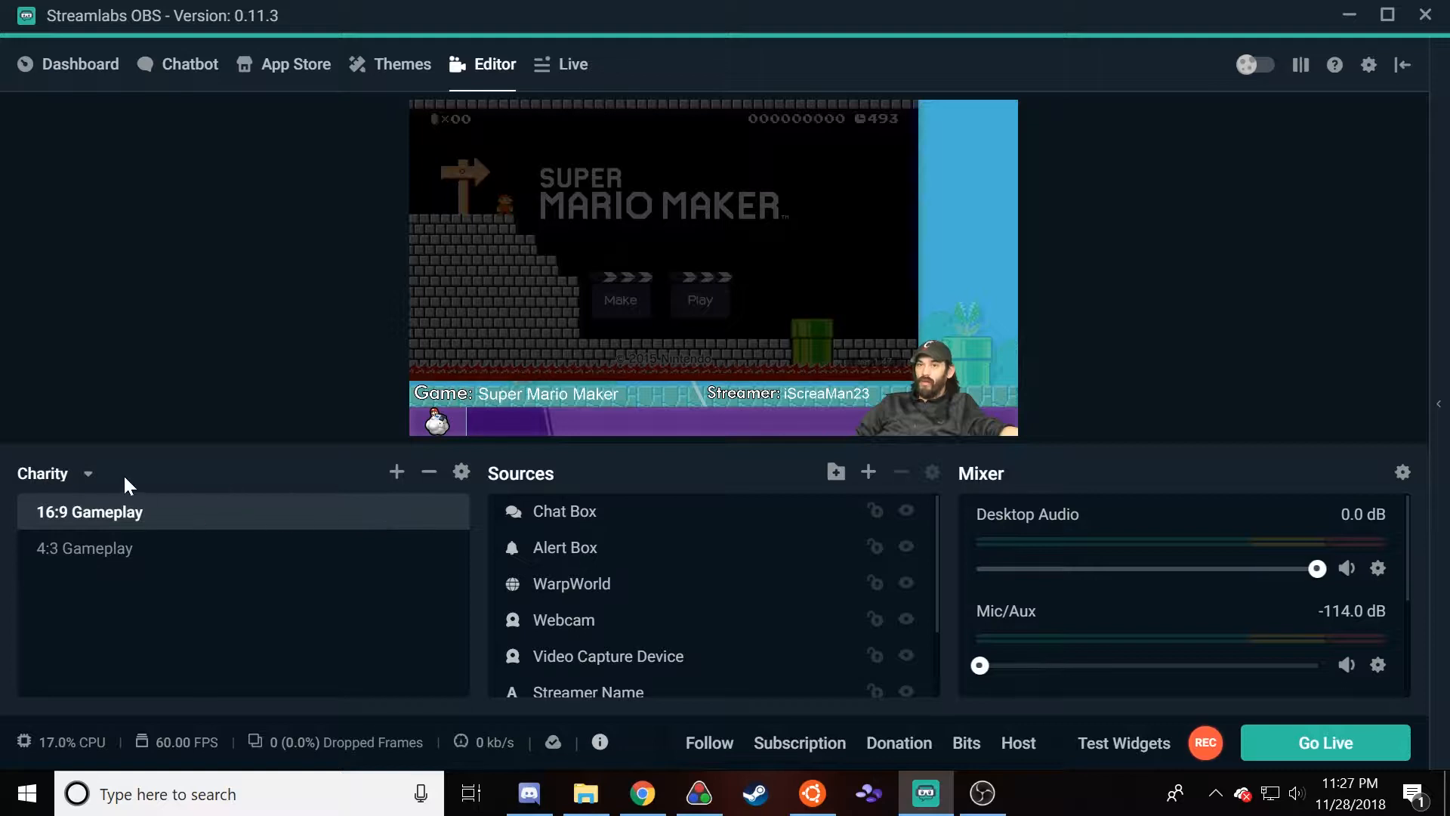
Step: Switch to the Mario Maker scene collection and look through its list of scenes
{"action": "left_click", "coordinate": [86, 476]}
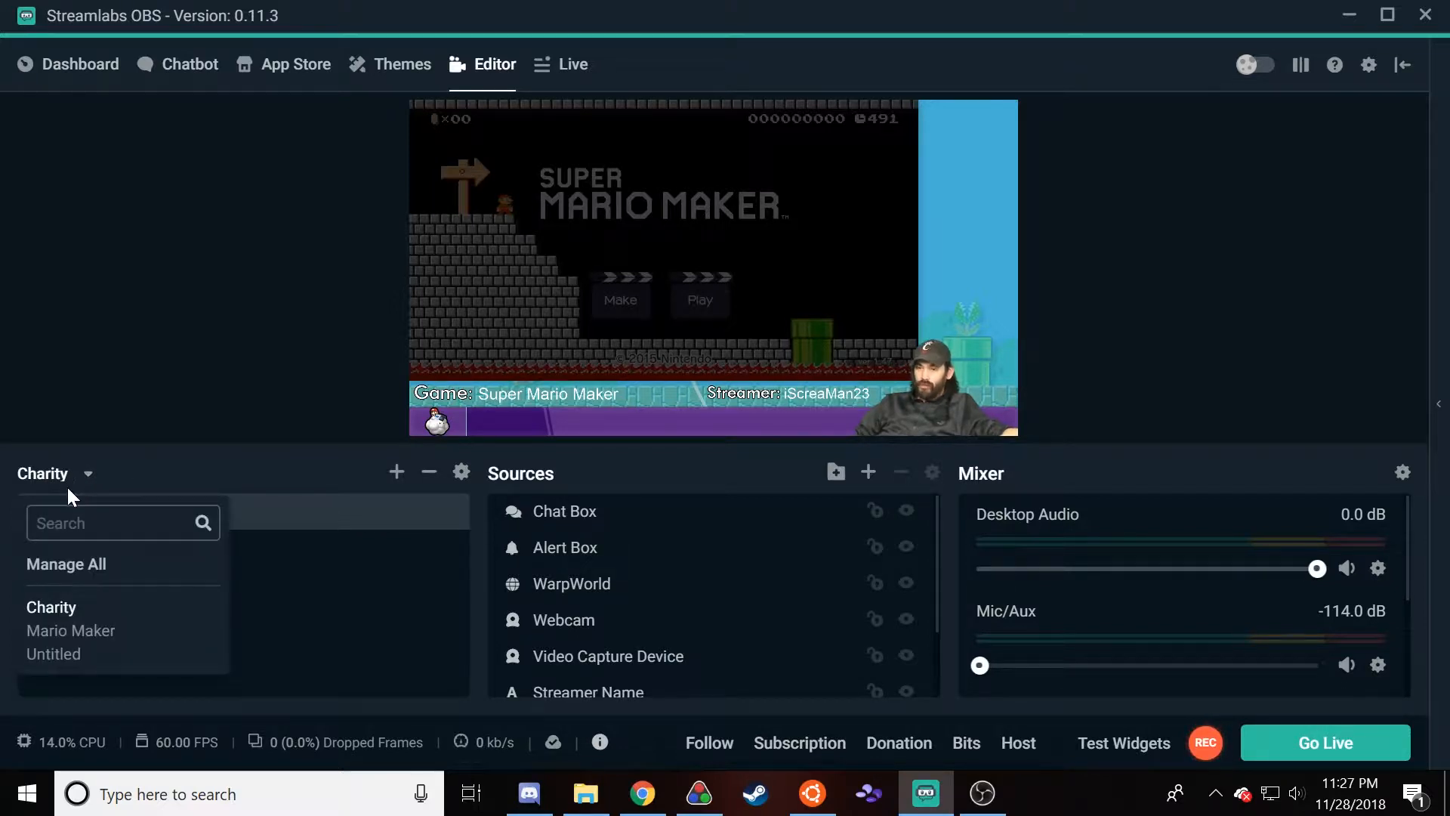
{"action": "mouse_move", "coordinate": [529, 793]}
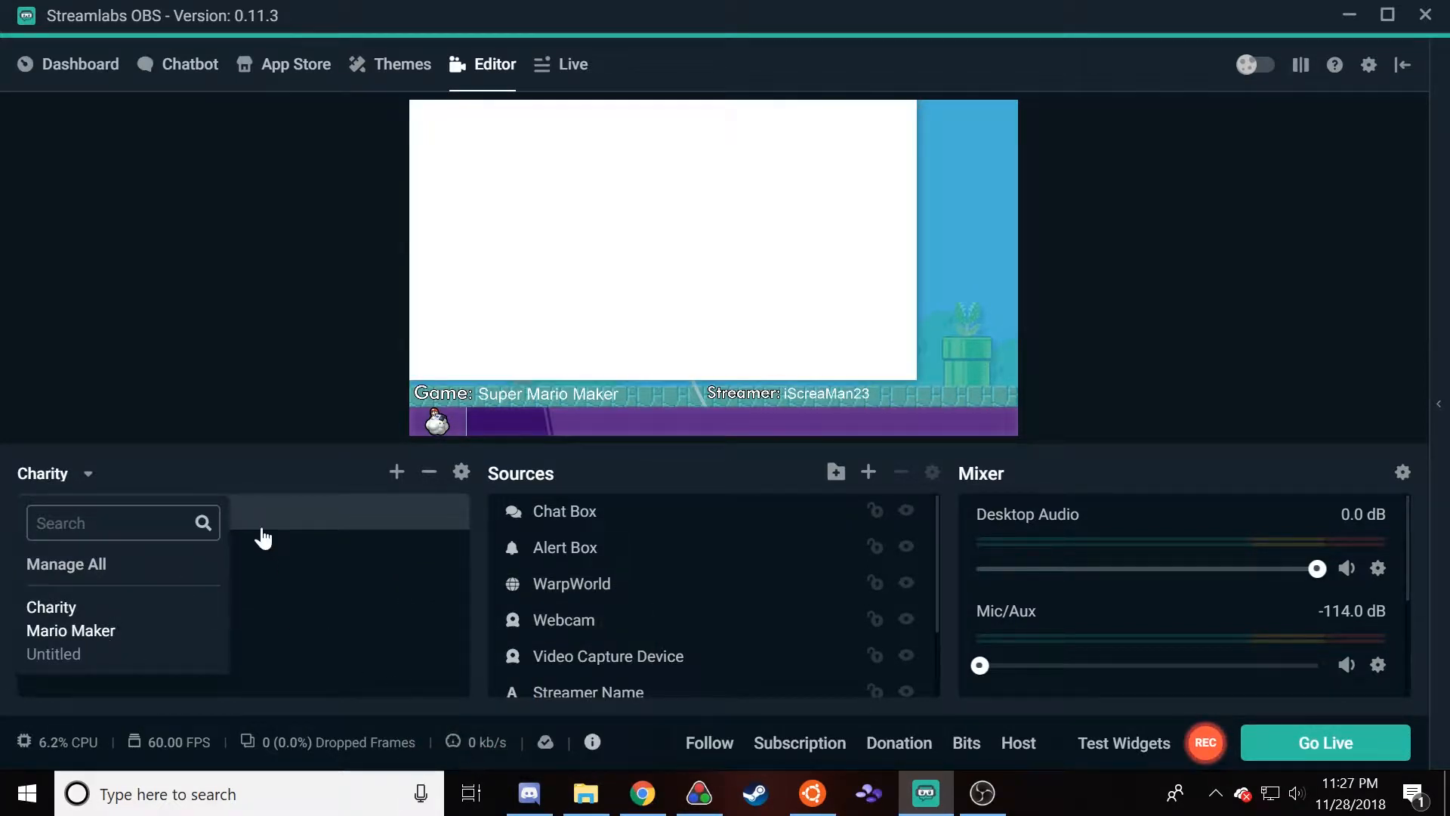
{"action": "left_click", "coordinate": [106, 628]}
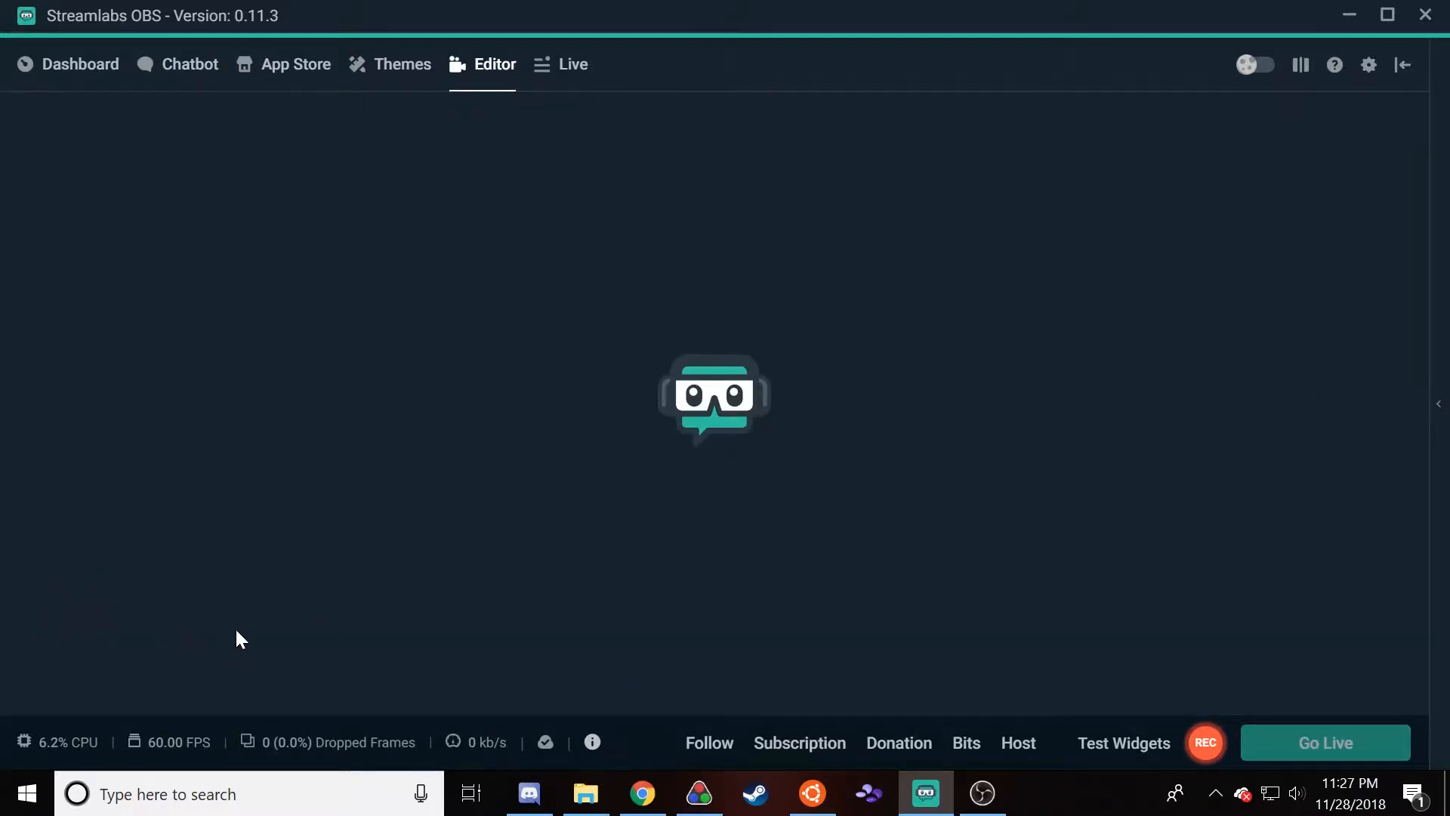
{"action": "scroll", "coordinate": [209, 587], "scroll_direction": "down", "scroll_amount": 3}
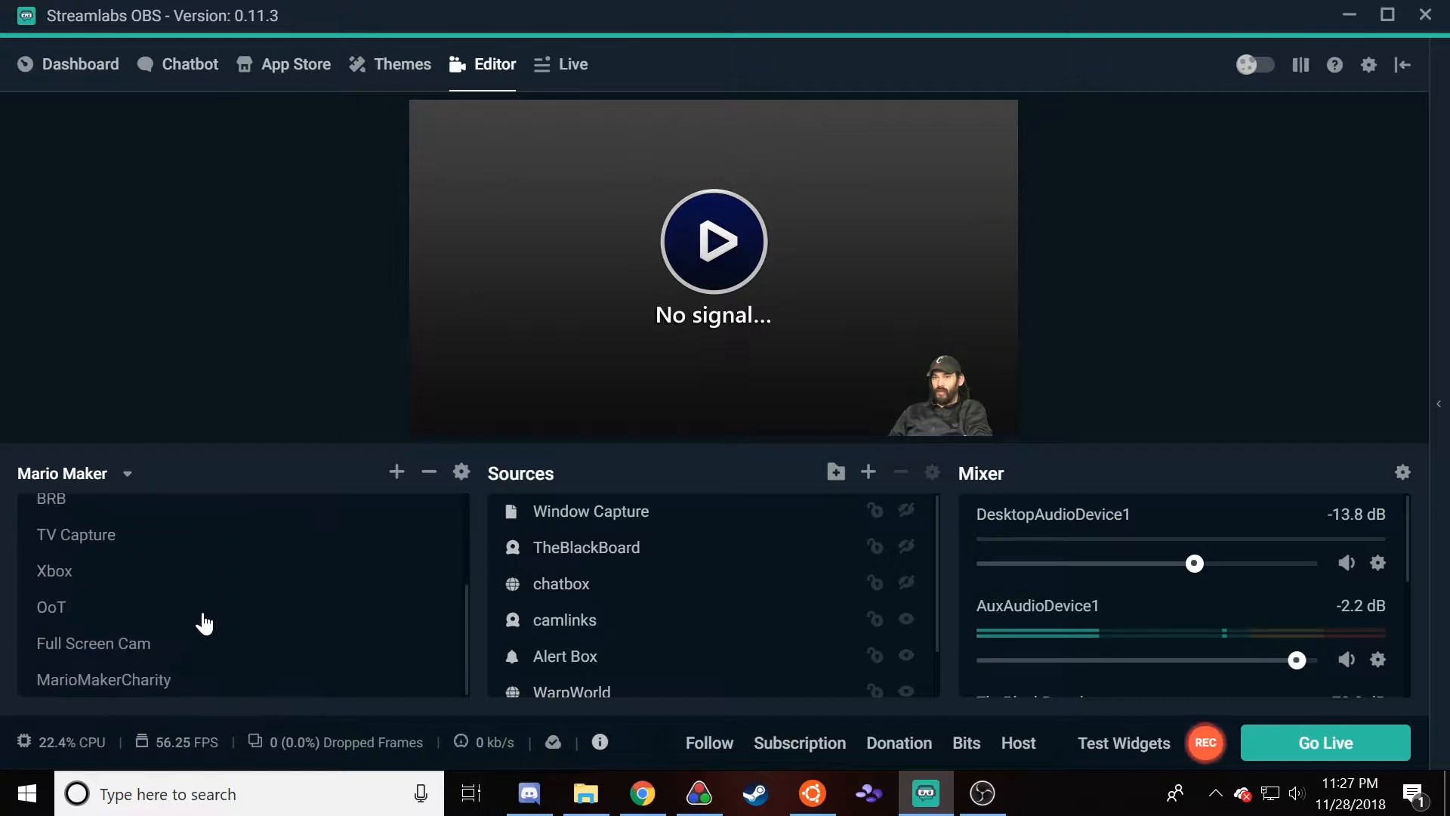
{"action": "scroll", "coordinate": [201, 622], "scroll_direction": "up", "scroll_amount": 3}
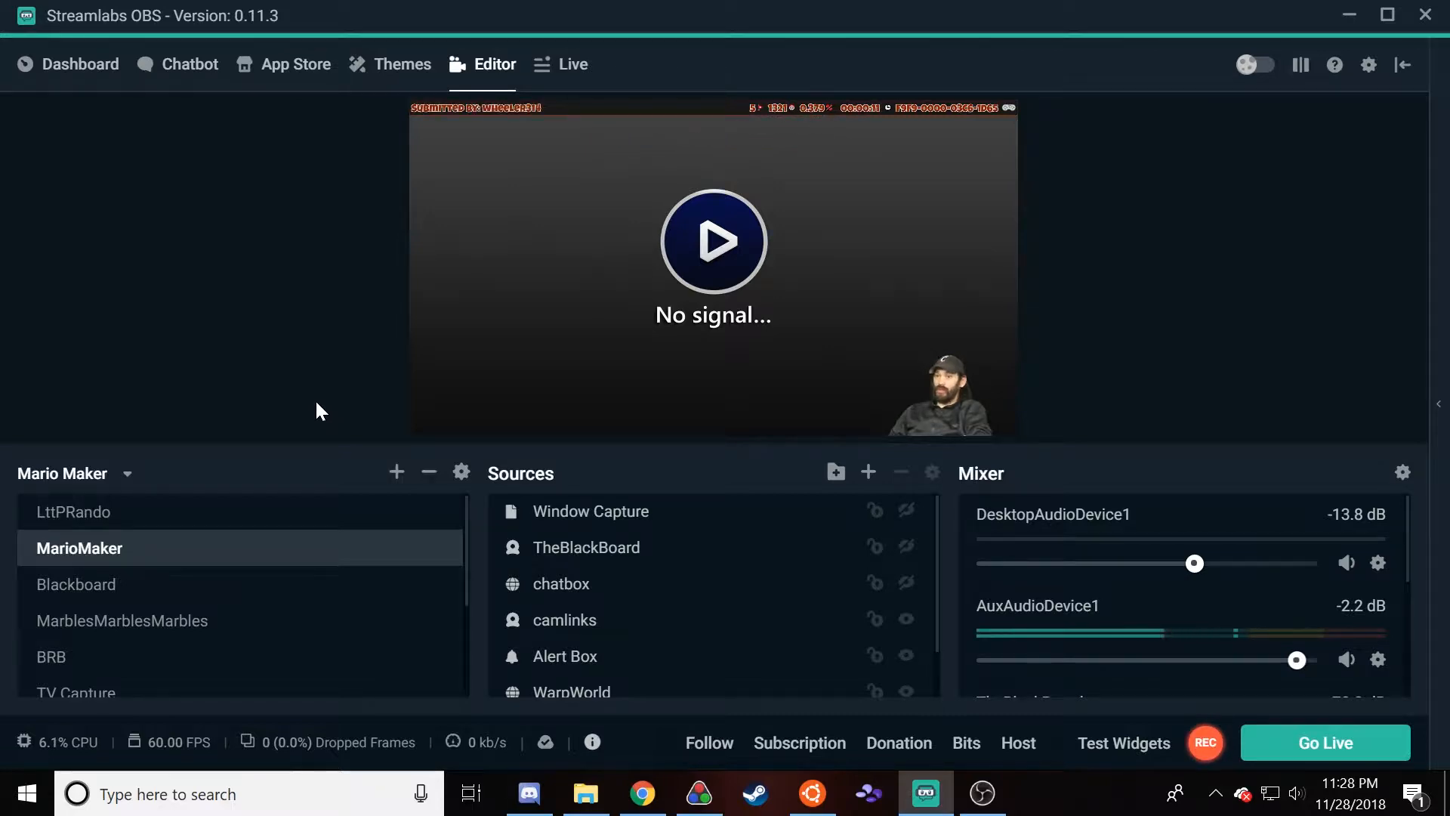
Step: Switch to Discord and review the OBS setup instructions and Charity_Stream_OBS.zip attachment in the charity-streamer-final-planning channel
{"action": "left_click", "coordinate": [523, 796]}
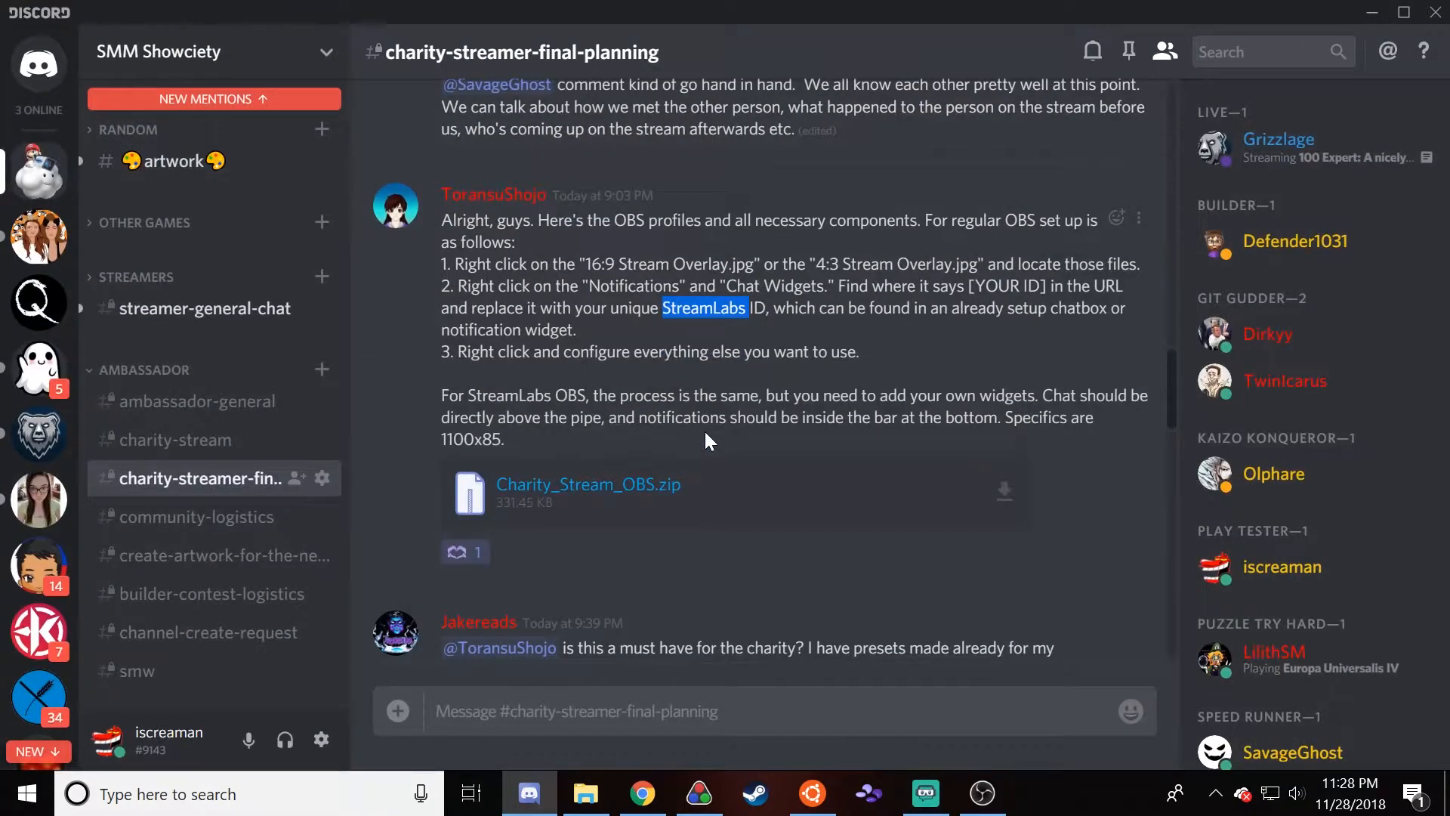
{"action": "scroll", "coordinate": [704, 429], "scroll_direction": "down", "scroll_amount": 2}
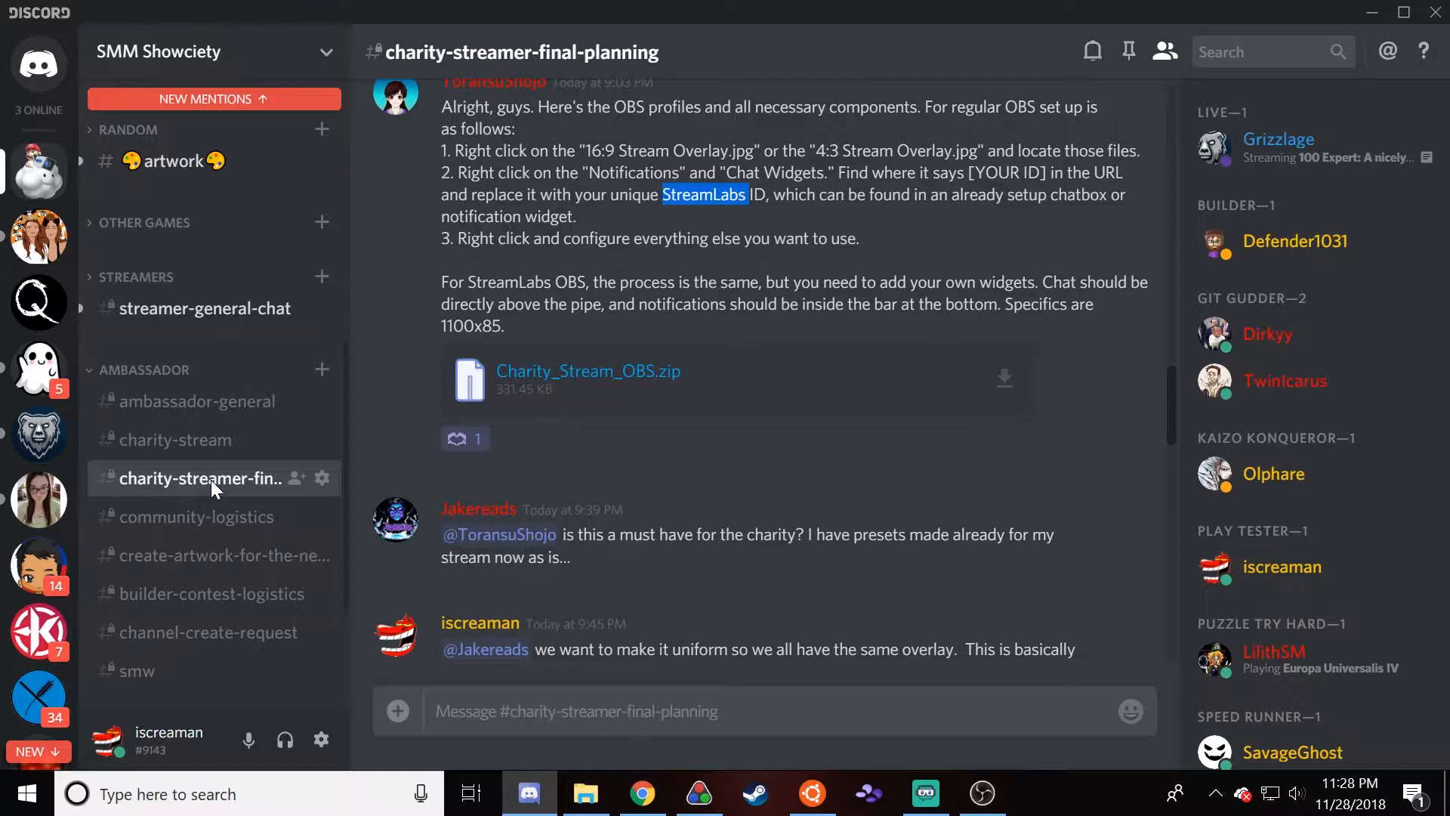
{"action": "scroll", "coordinate": [831, 378], "scroll_direction": "up", "scroll_amount": 2}
{"action": "scroll", "coordinate": [823, 382], "scroll_direction": "up", "scroll_amount": 2}
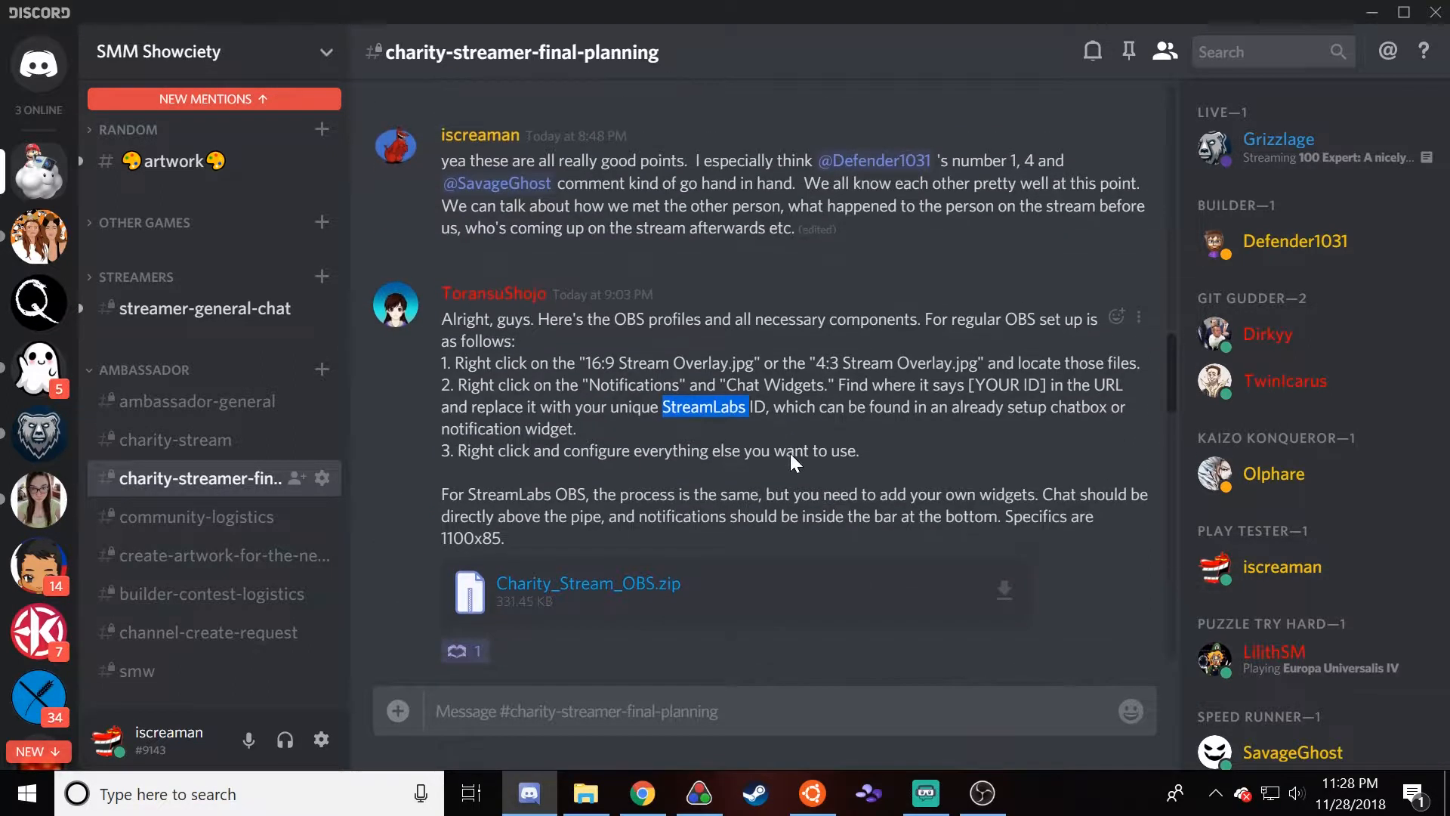
{"action": "scroll", "coordinate": [790, 453], "scroll_direction": "down", "scroll_amount": 2}
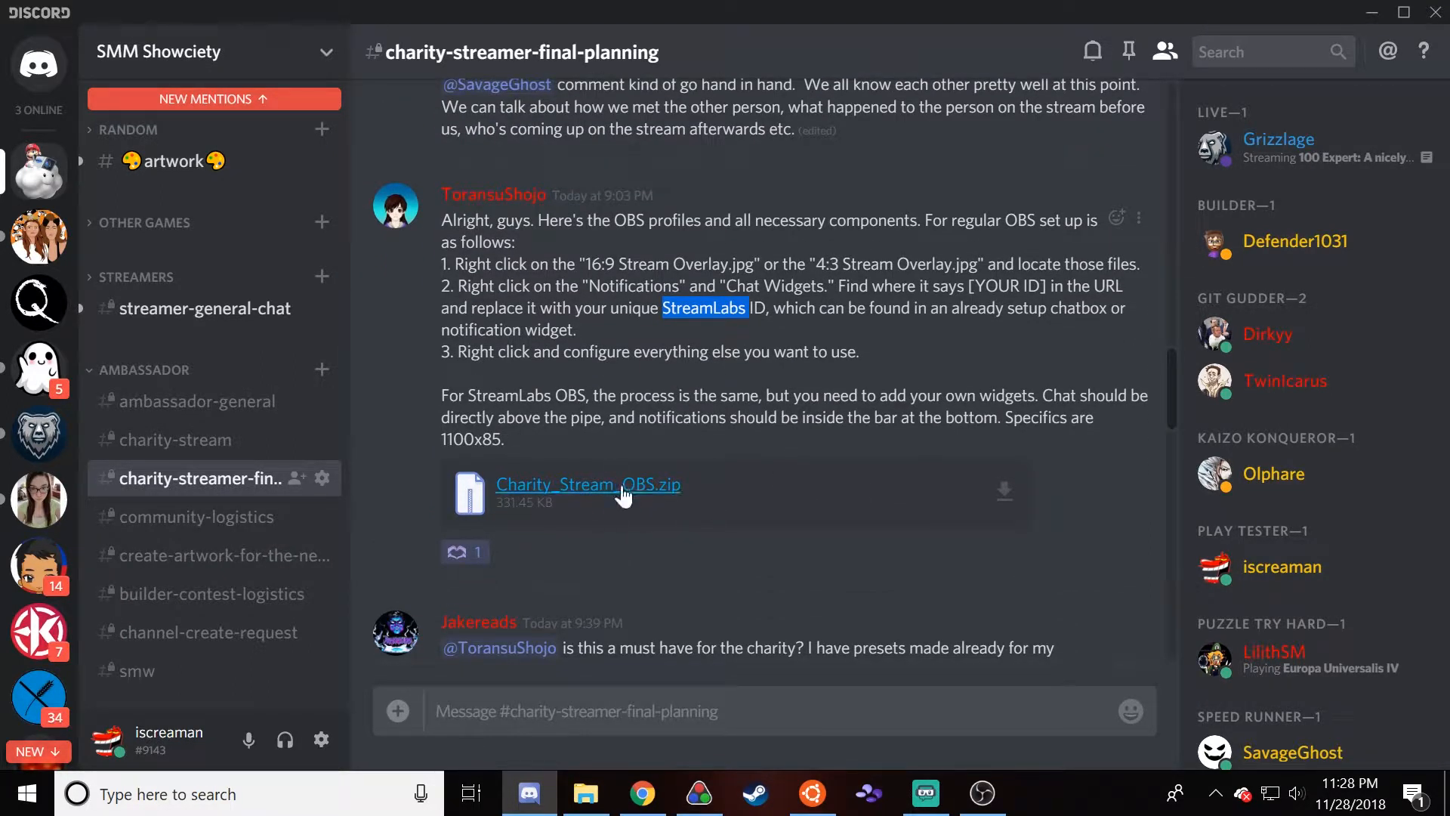
Step: Locate the Charity_Stream_OBS zip and its extracted folder in the TwitchStream folder in File Explorer, and return to Streamlabs OBS
{"action": "left_click", "coordinate": [585, 793]}
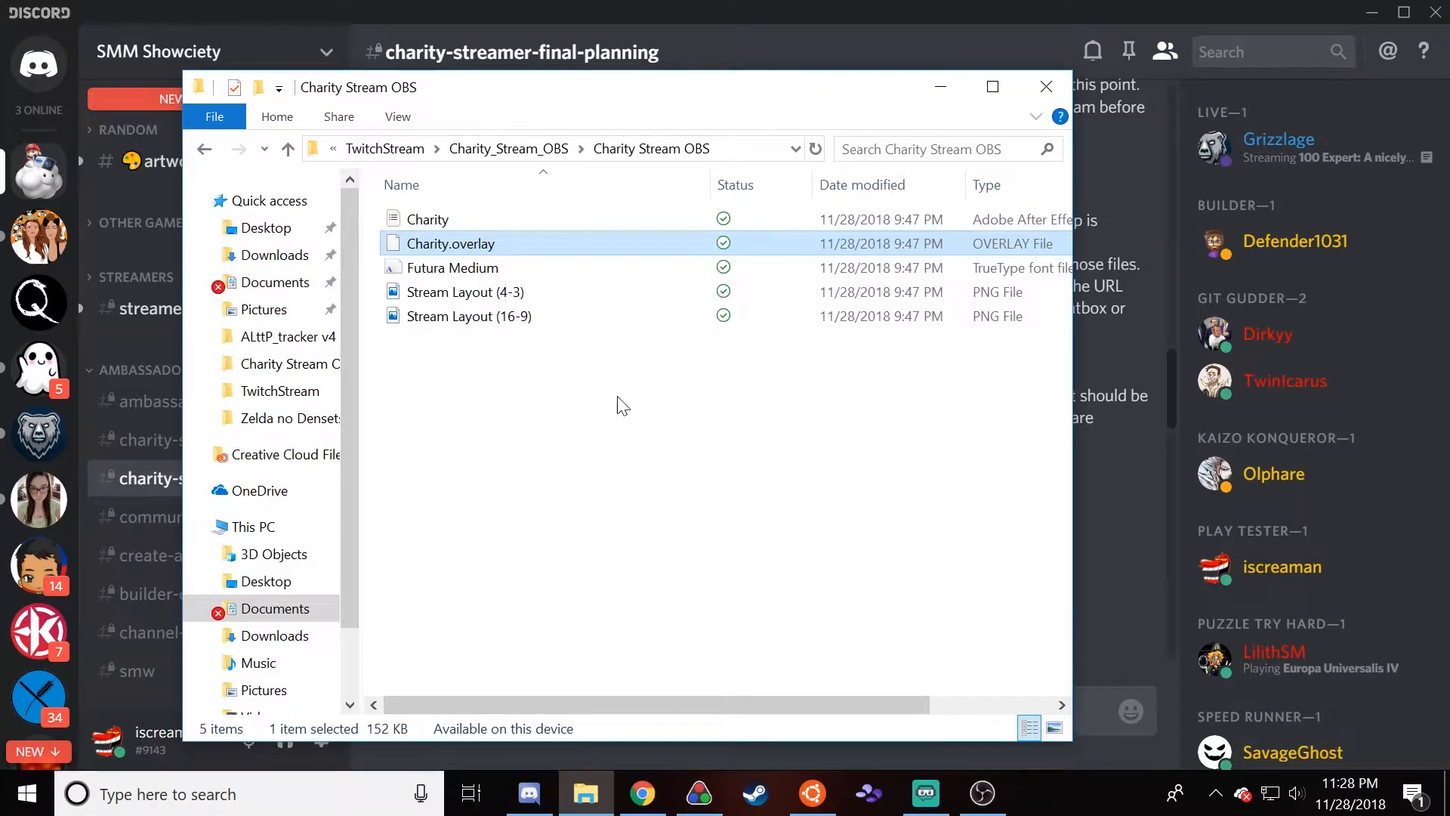
{"action": "left_click", "coordinate": [384, 148]}
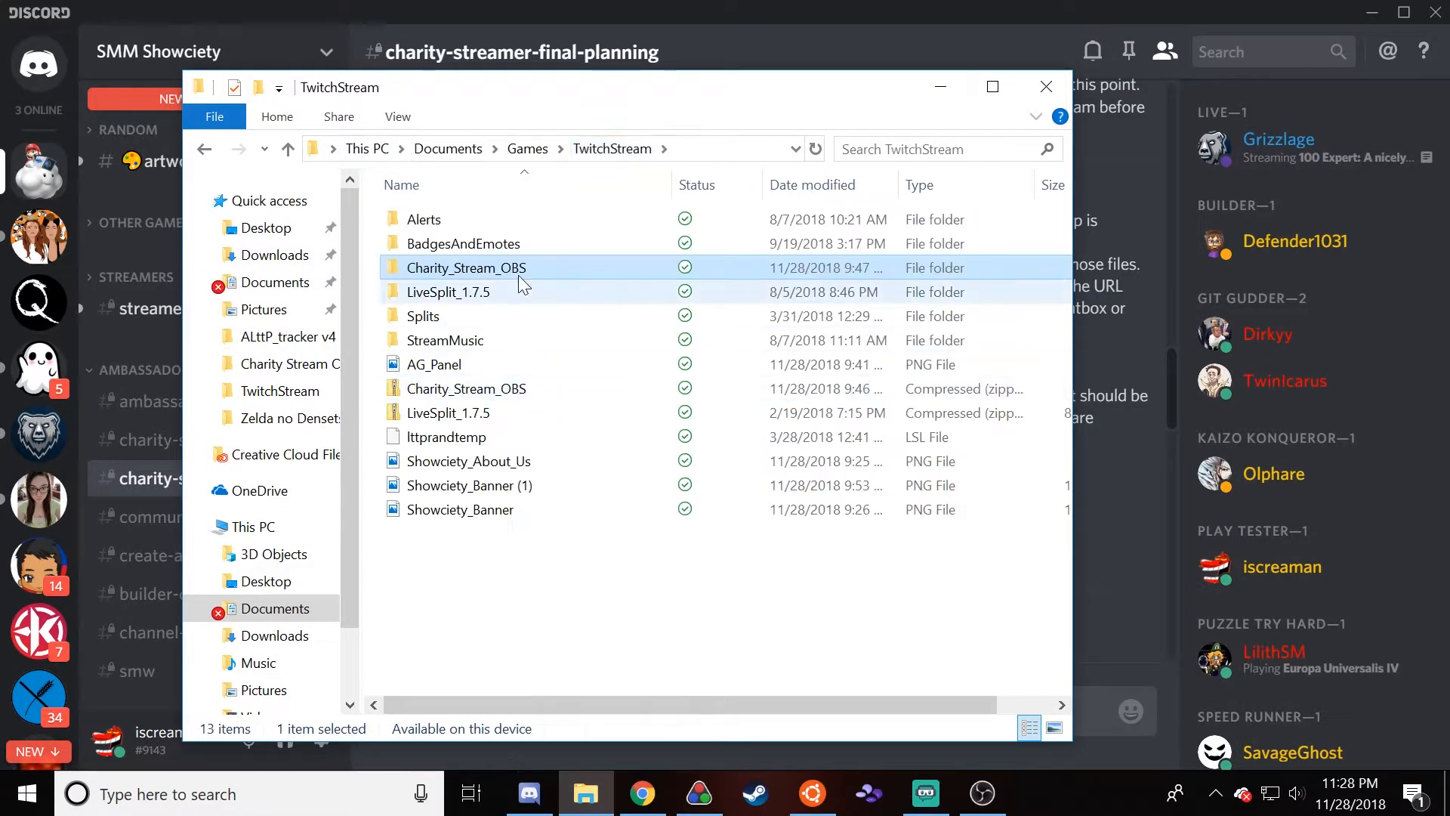
{"action": "left_click", "coordinate": [457, 395]}
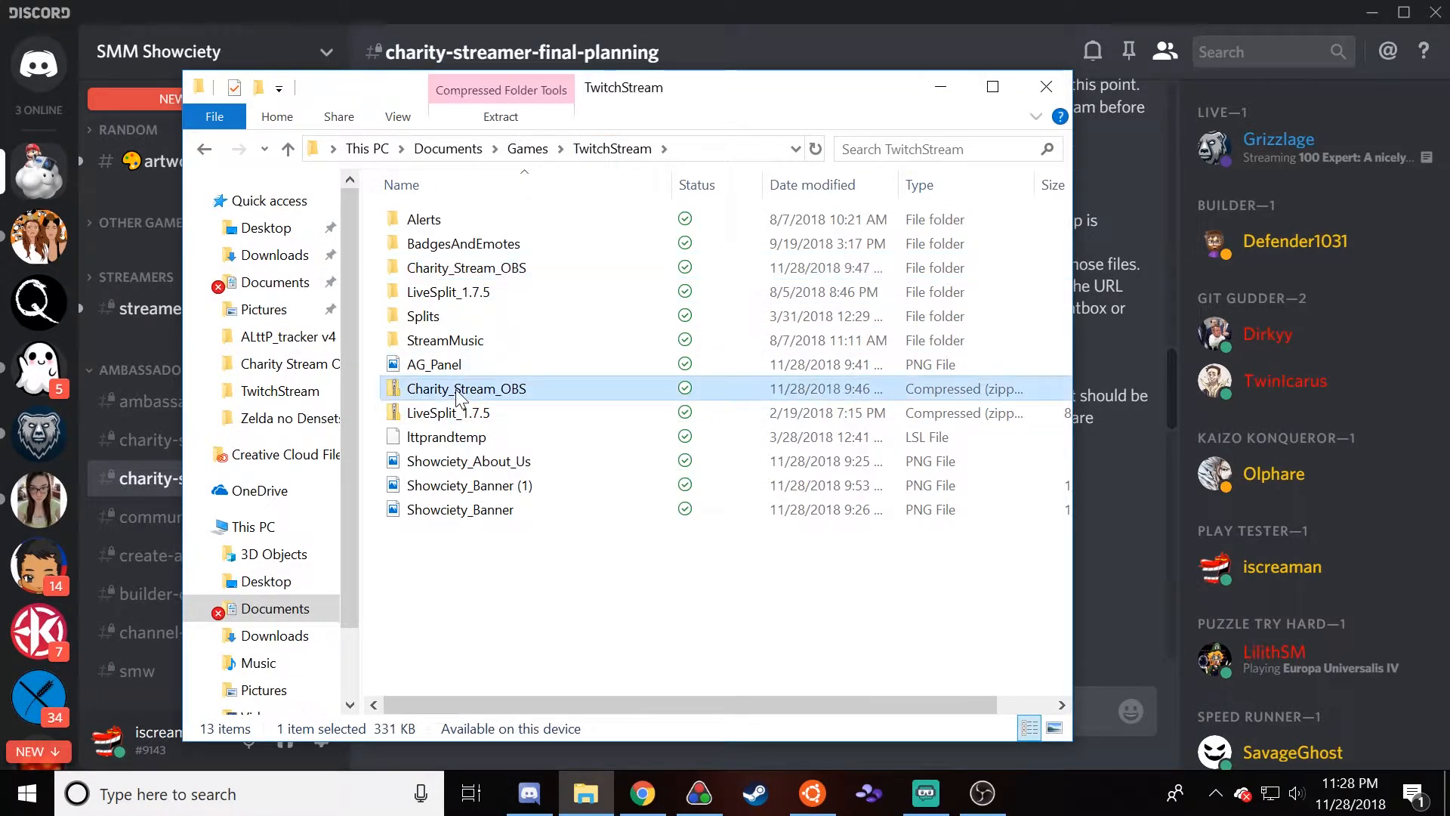
{"action": "left_click", "coordinate": [492, 274]}
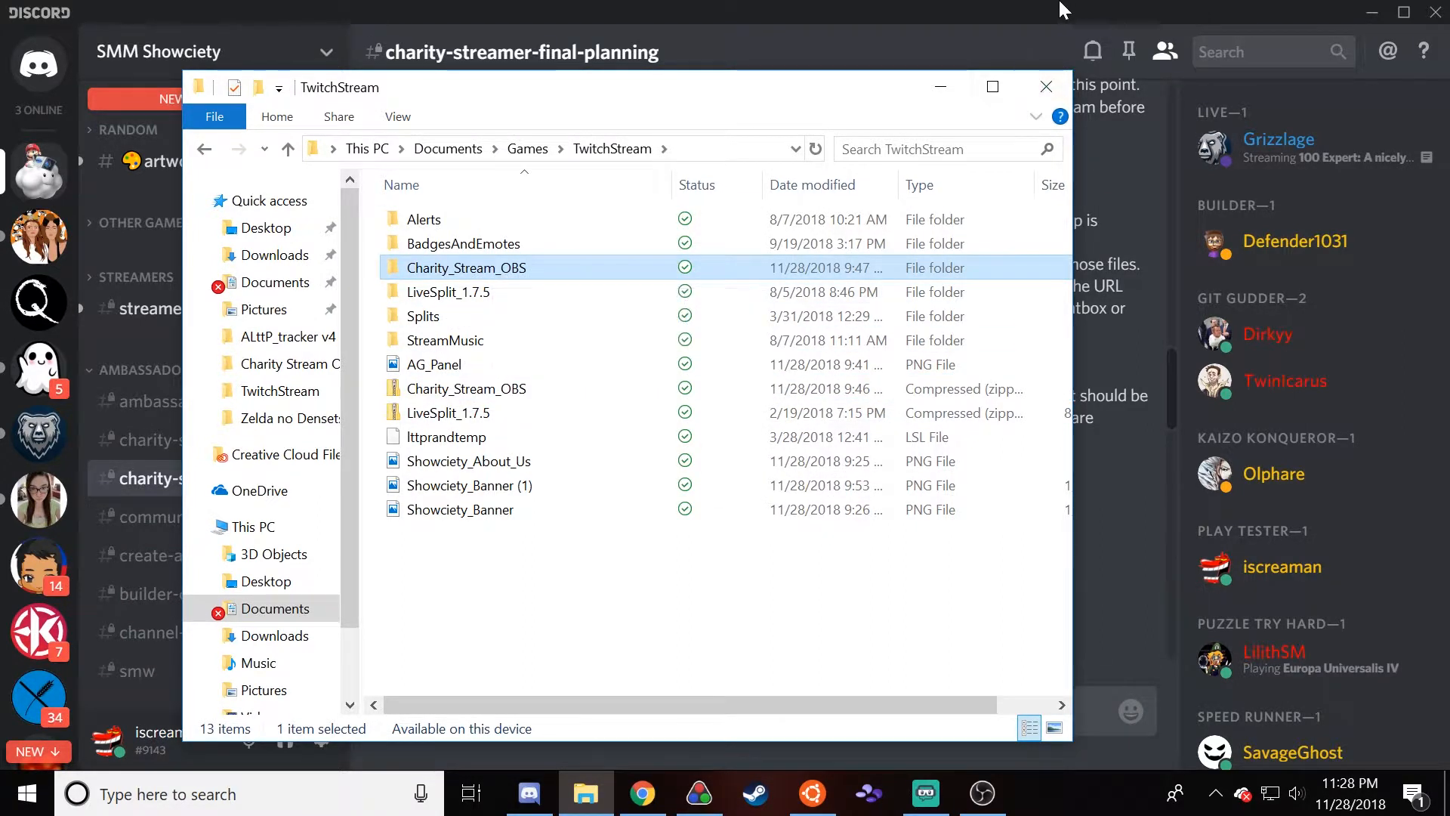
{"action": "left_click", "coordinate": [1307, 11]}
{"action": "left_click", "coordinate": [1358, 16]}
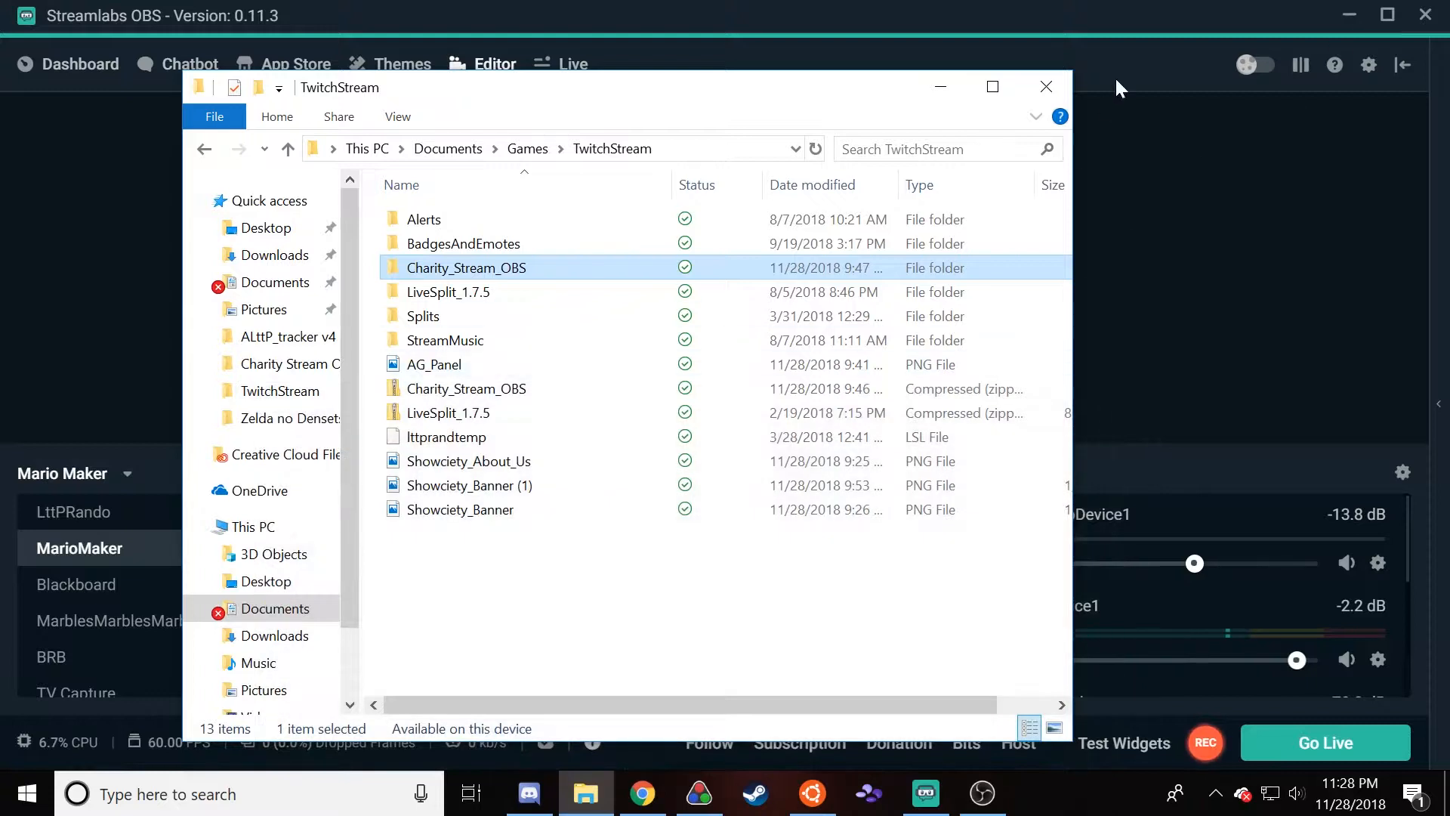
{"action": "left_click", "coordinate": [1115, 75]}
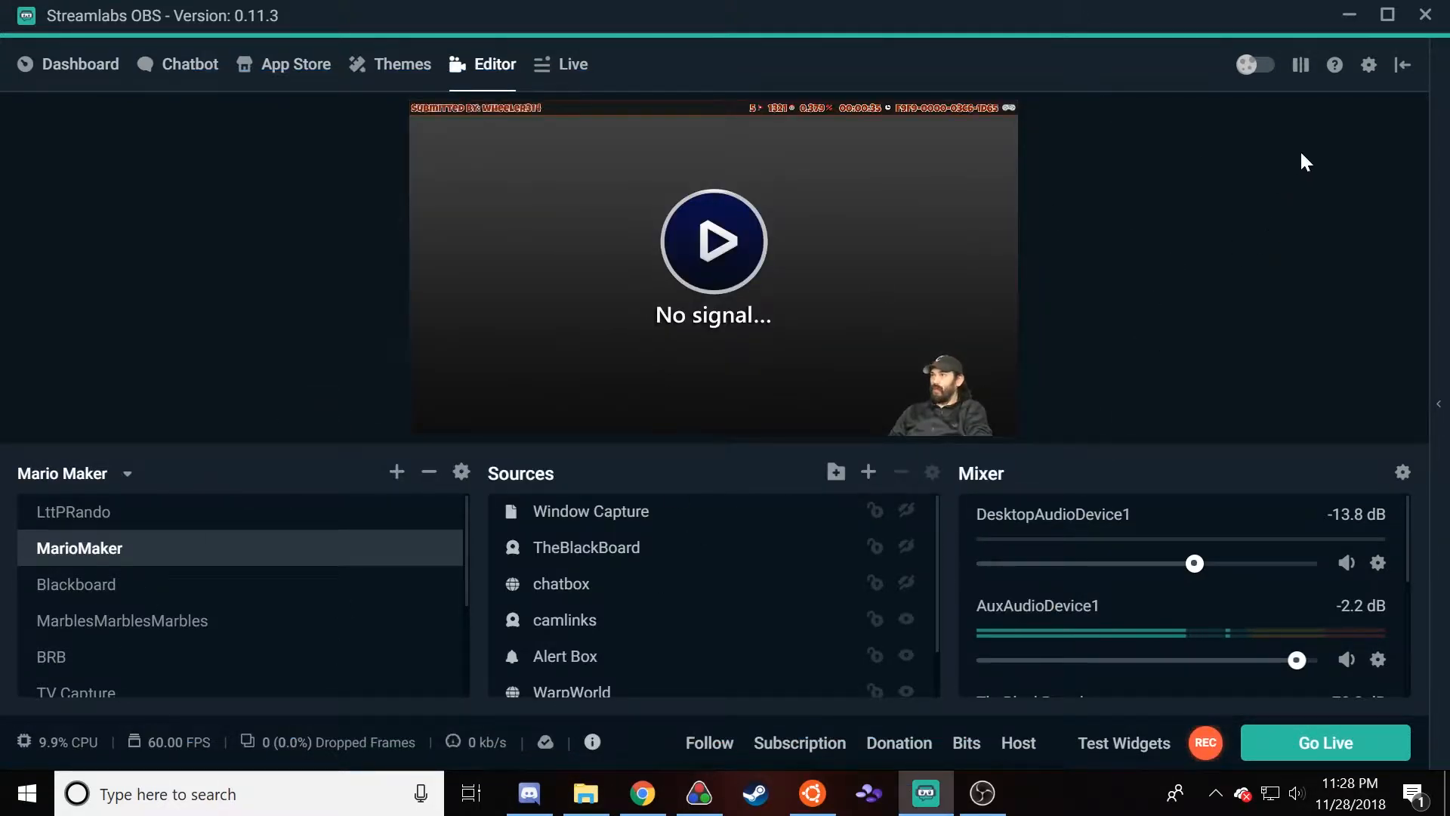
{"action": "key", "text": "super+d"}
Step: From the Scene Collections settings, browse for the overlay import file in TwitchStream's Charity_Stream_OBS folder down to Charity.overlay, and close without importing
{"action": "left_click", "coordinate": [1373, 73]}
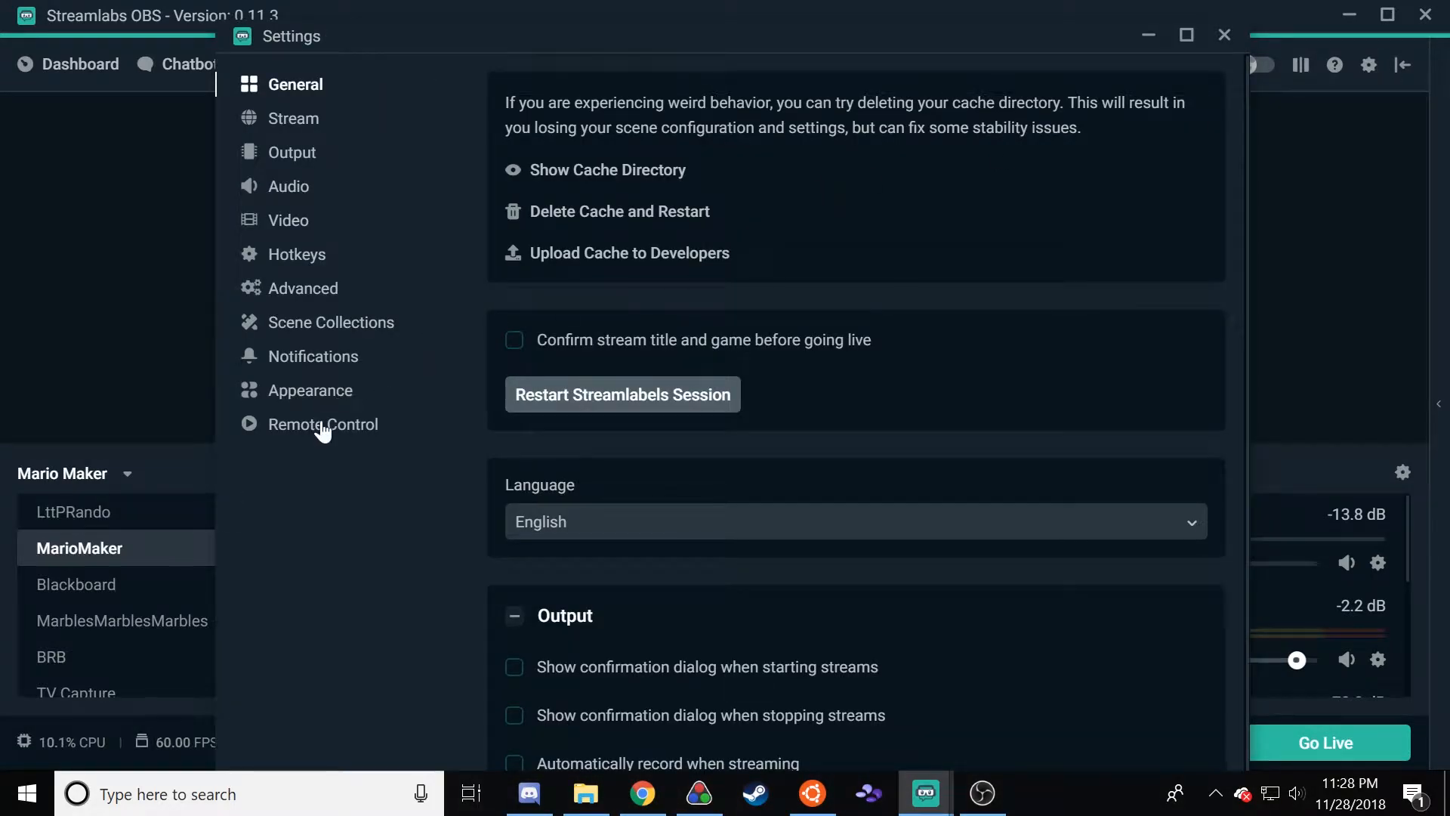
{"action": "left_click", "coordinate": [328, 322]}
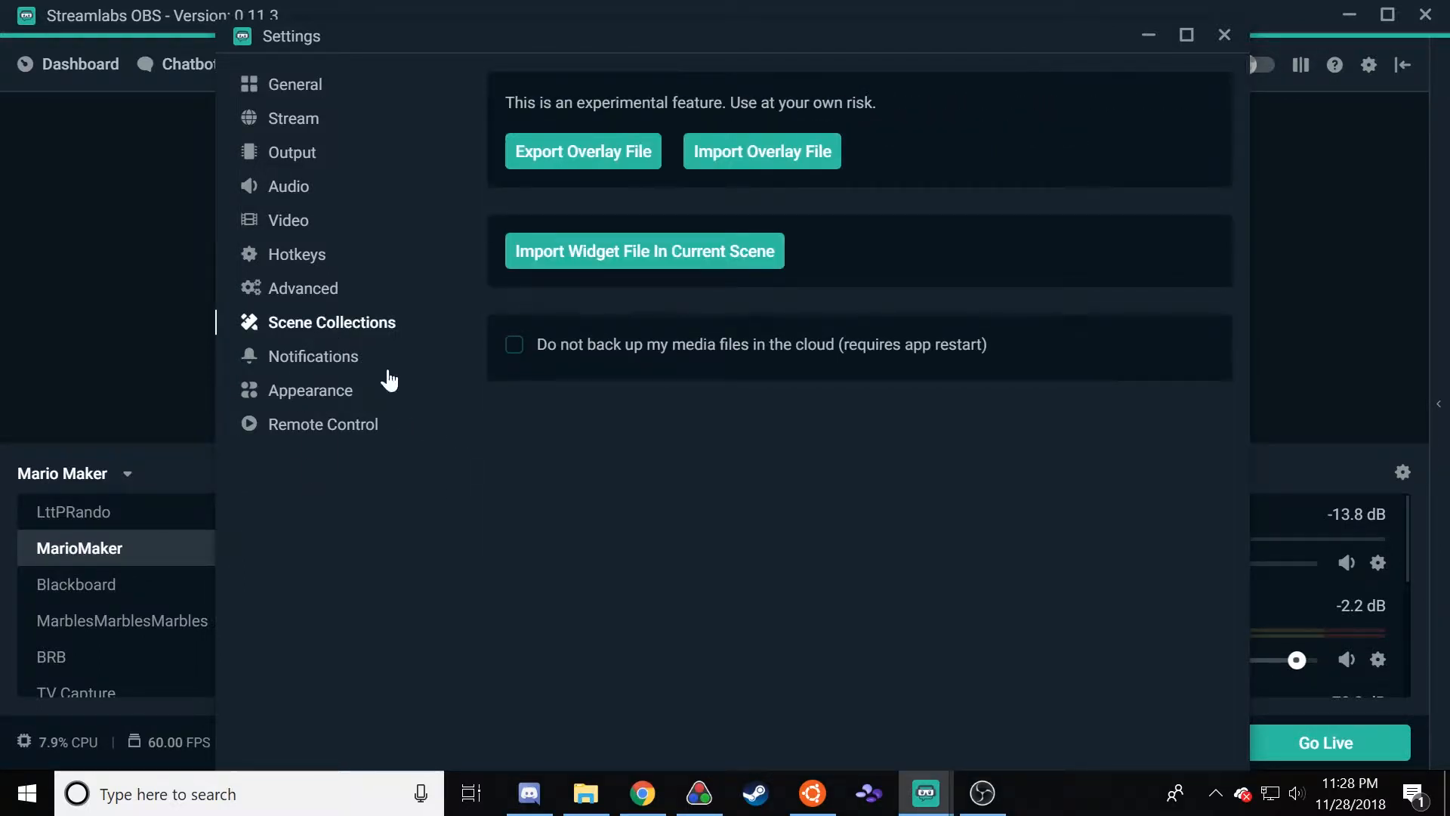
{"action": "left_click", "coordinate": [798, 155]}
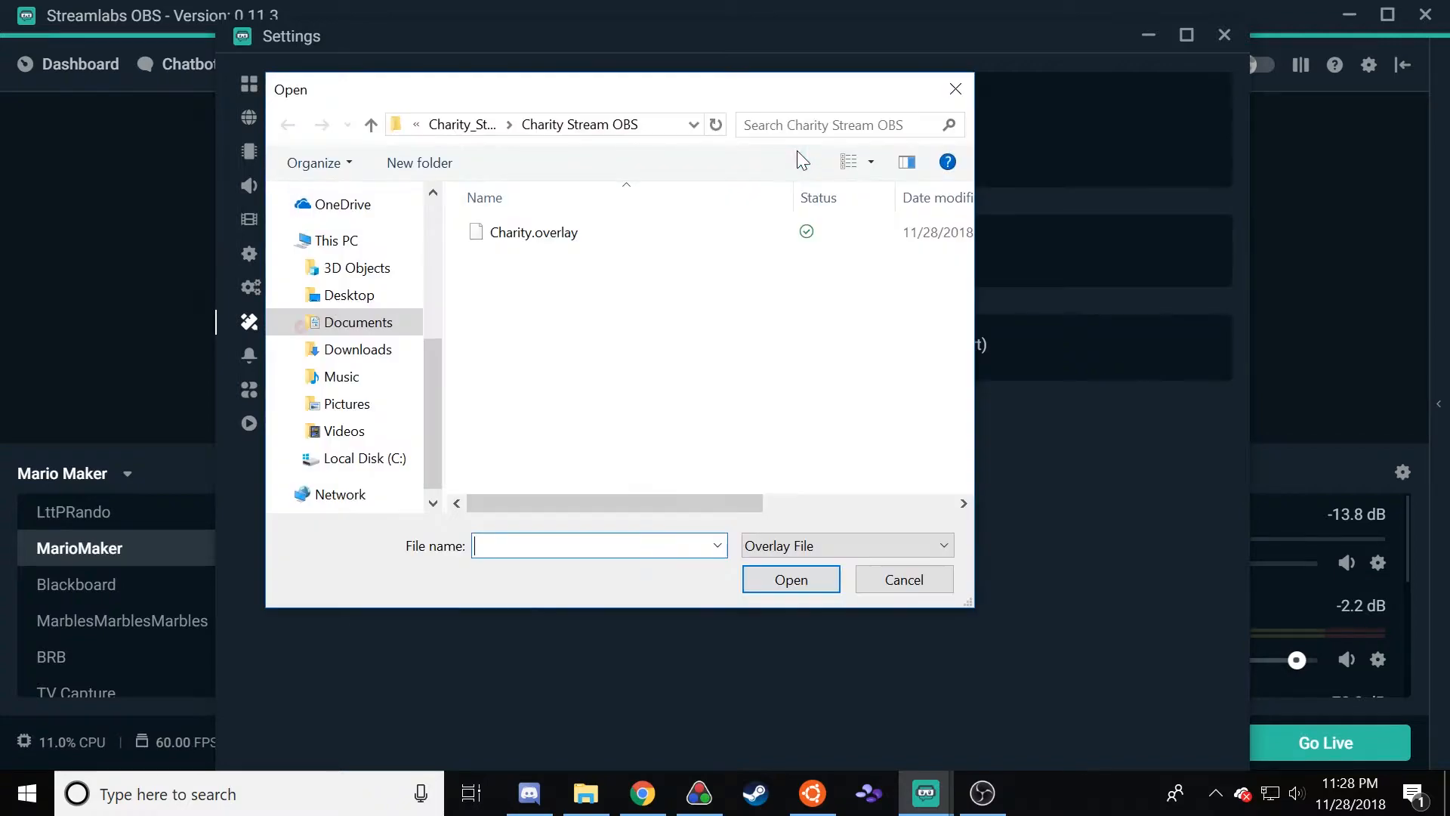
{"action": "left_click", "coordinate": [461, 125]}
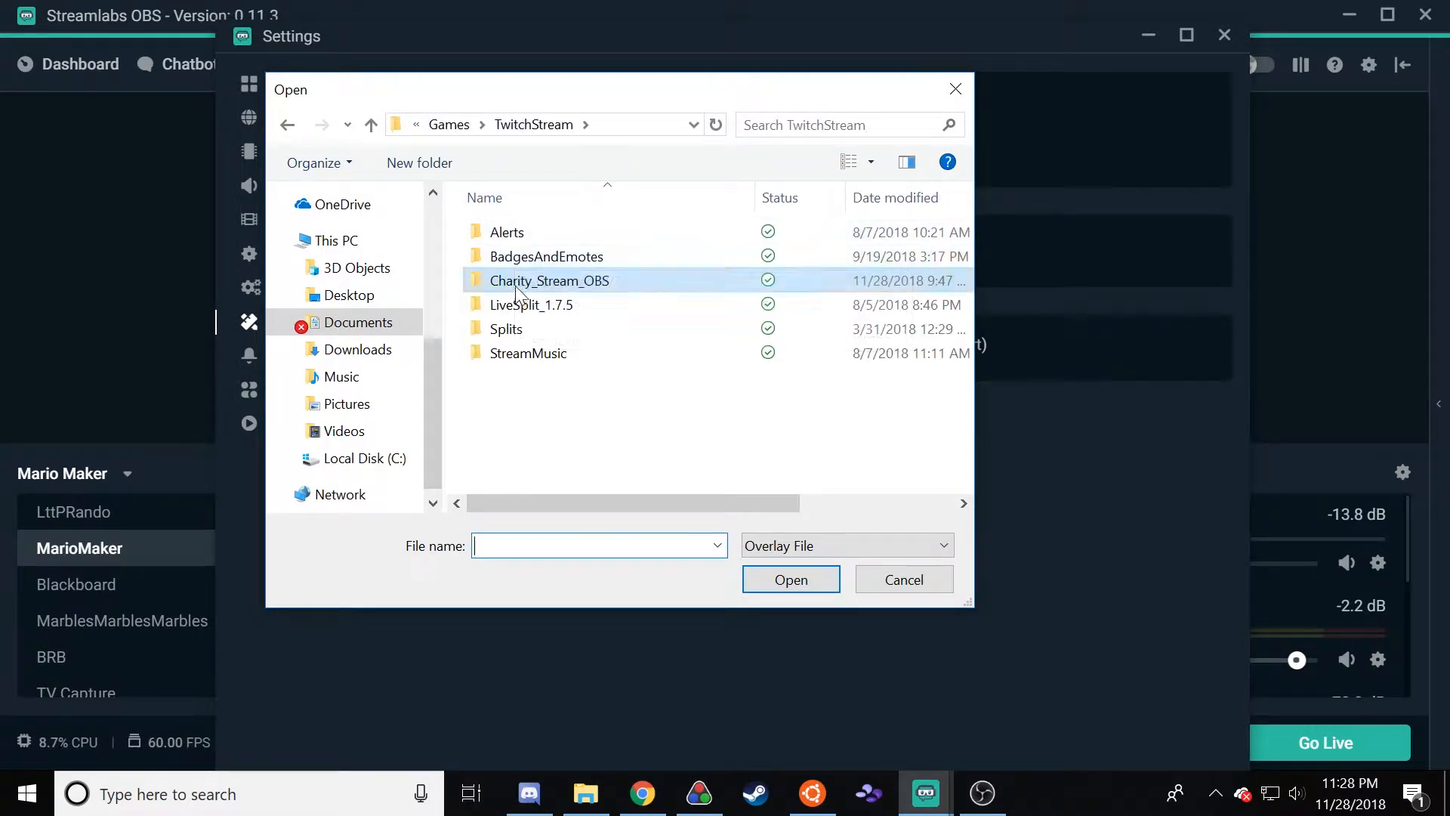
{"action": "left_click", "coordinate": [565, 282]}
{"action": "double_click", "coordinate": [541, 281]}
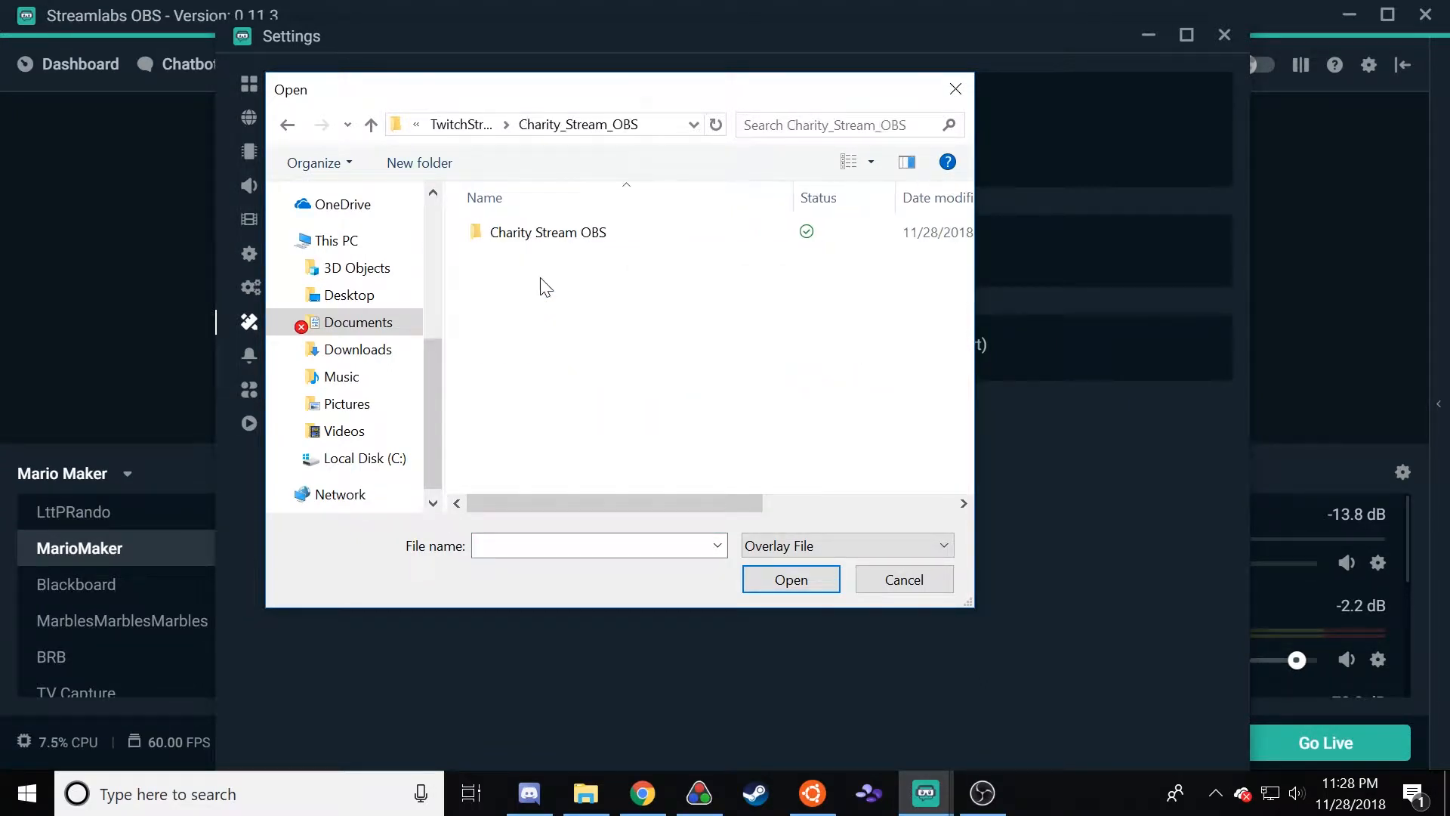
{"action": "double_click", "coordinate": [541, 233]}
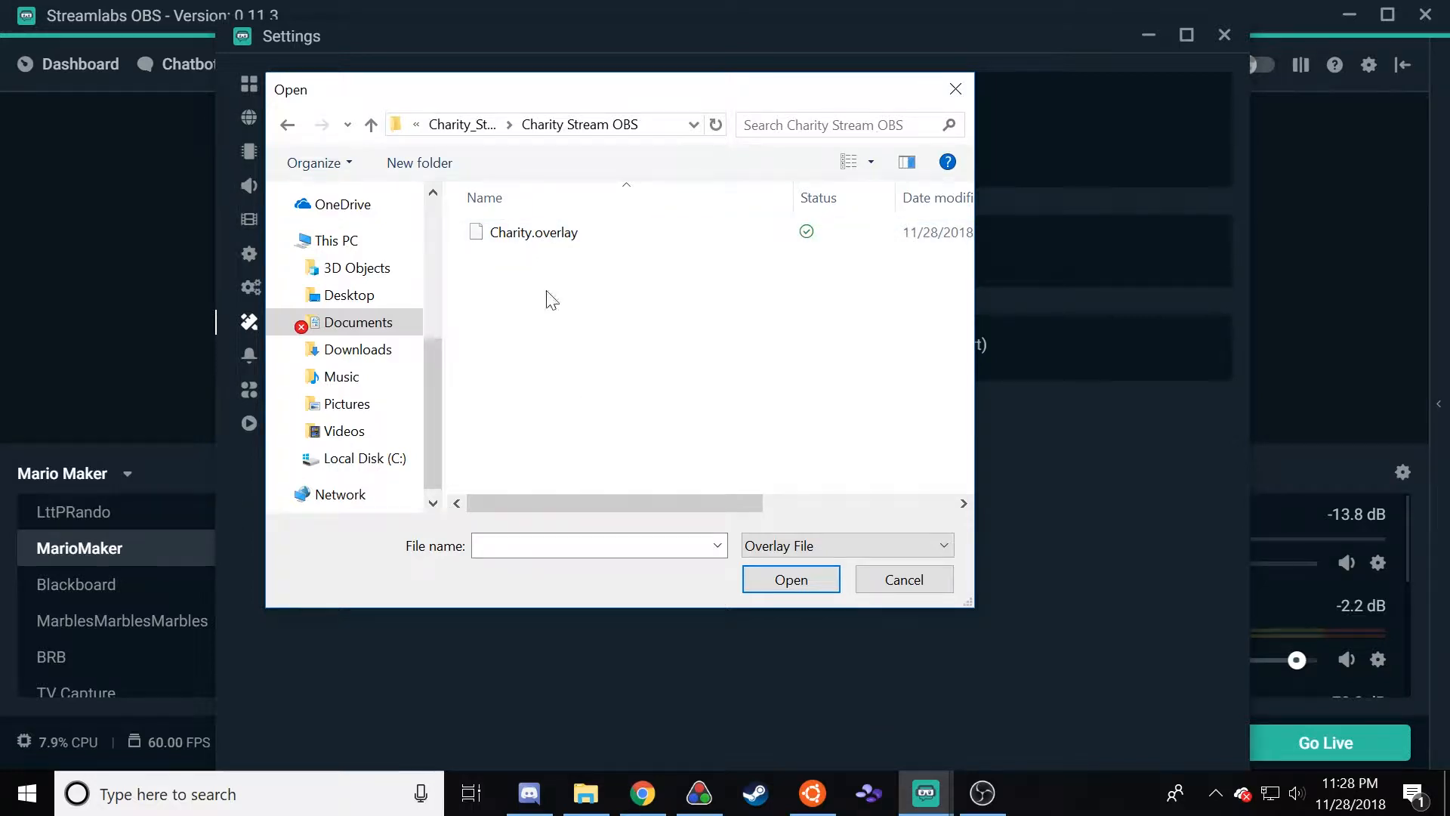
{"action": "left_click", "coordinate": [906, 581]}
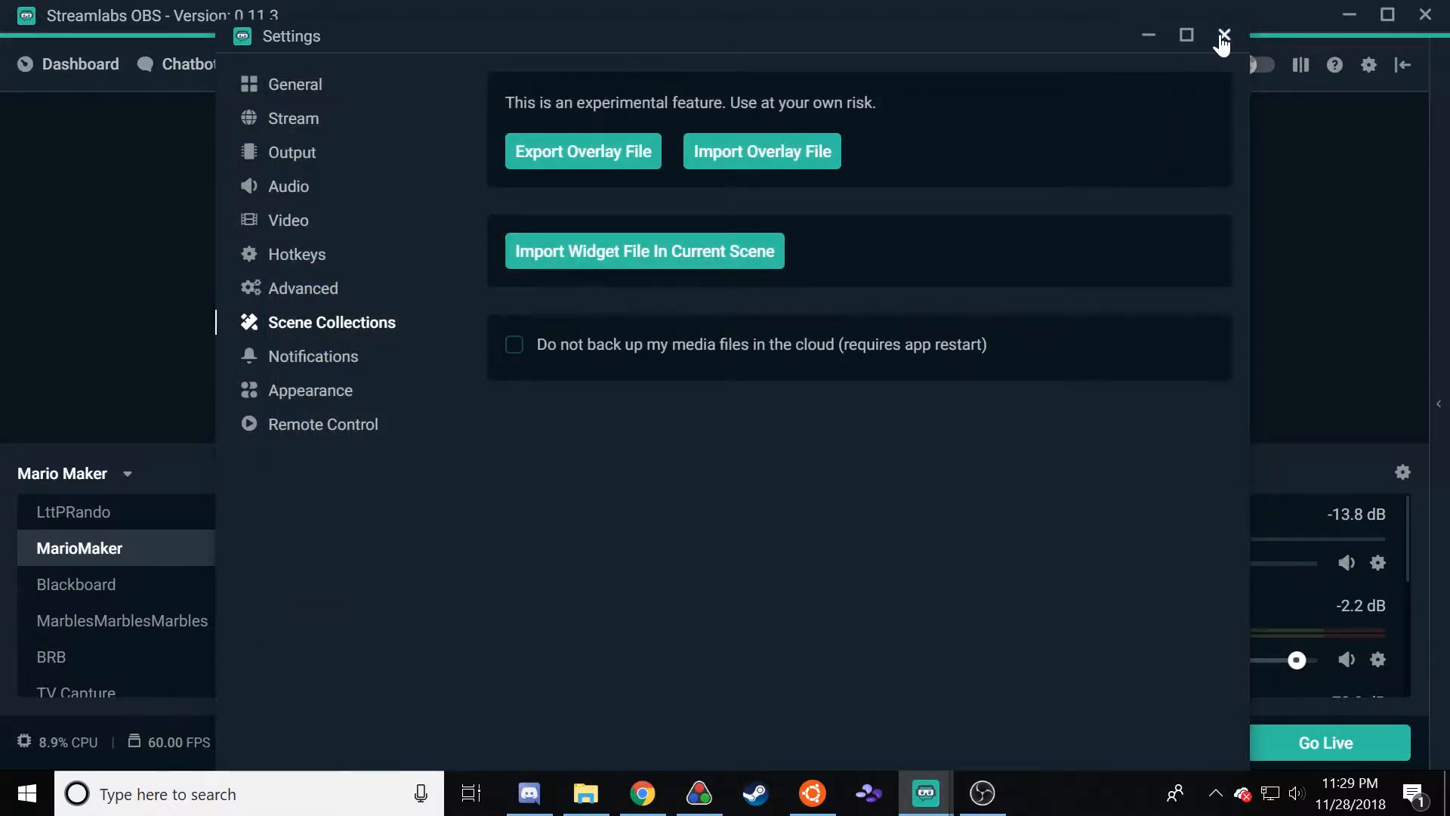
{"action": "left_click", "coordinate": [1223, 38]}
Step: Switch to the Charity scene collection and show its 4:3 Gameplay scene
{"action": "left_click", "coordinate": [115, 475]}
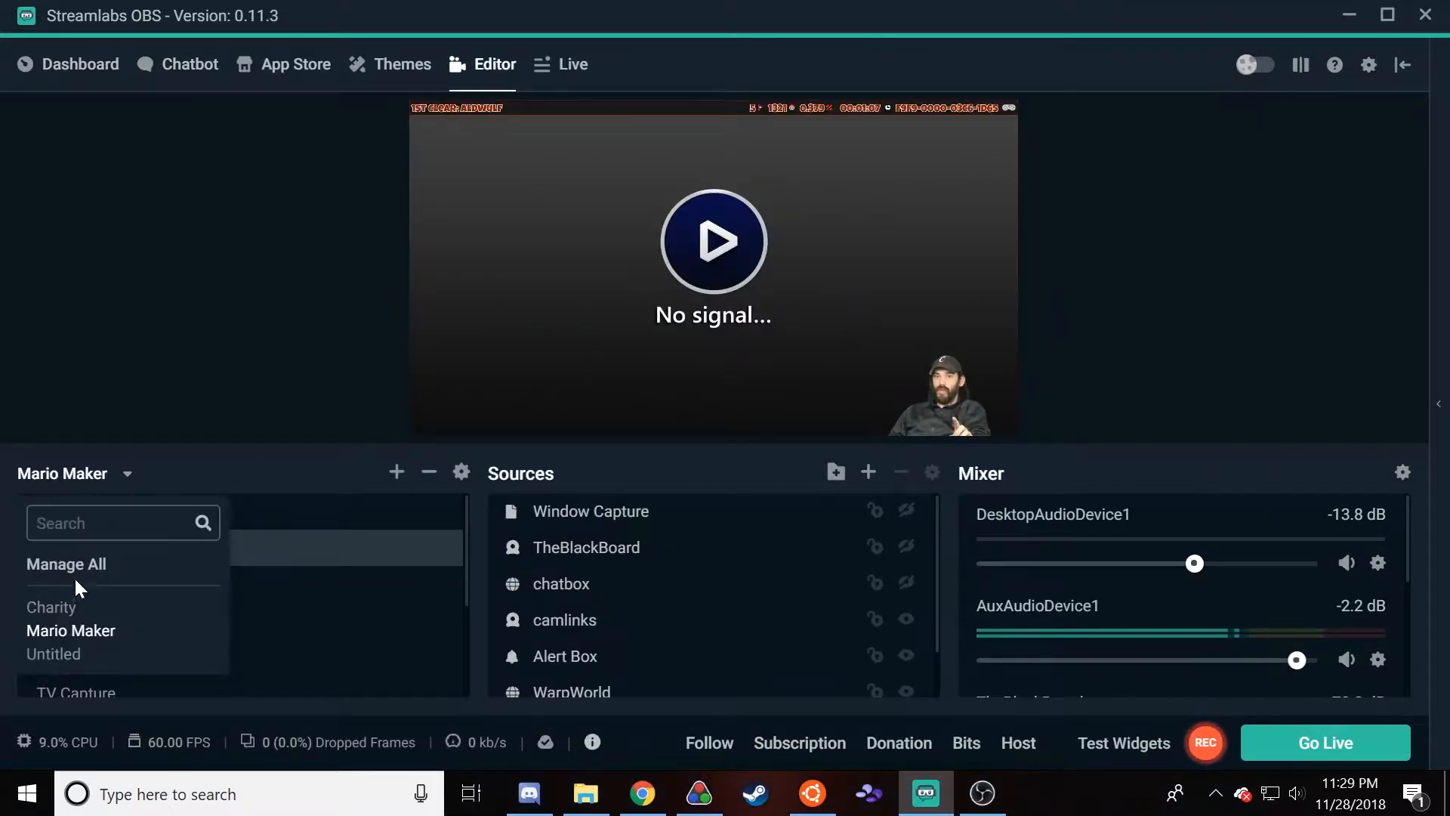
{"action": "left_click", "coordinate": [76, 608]}
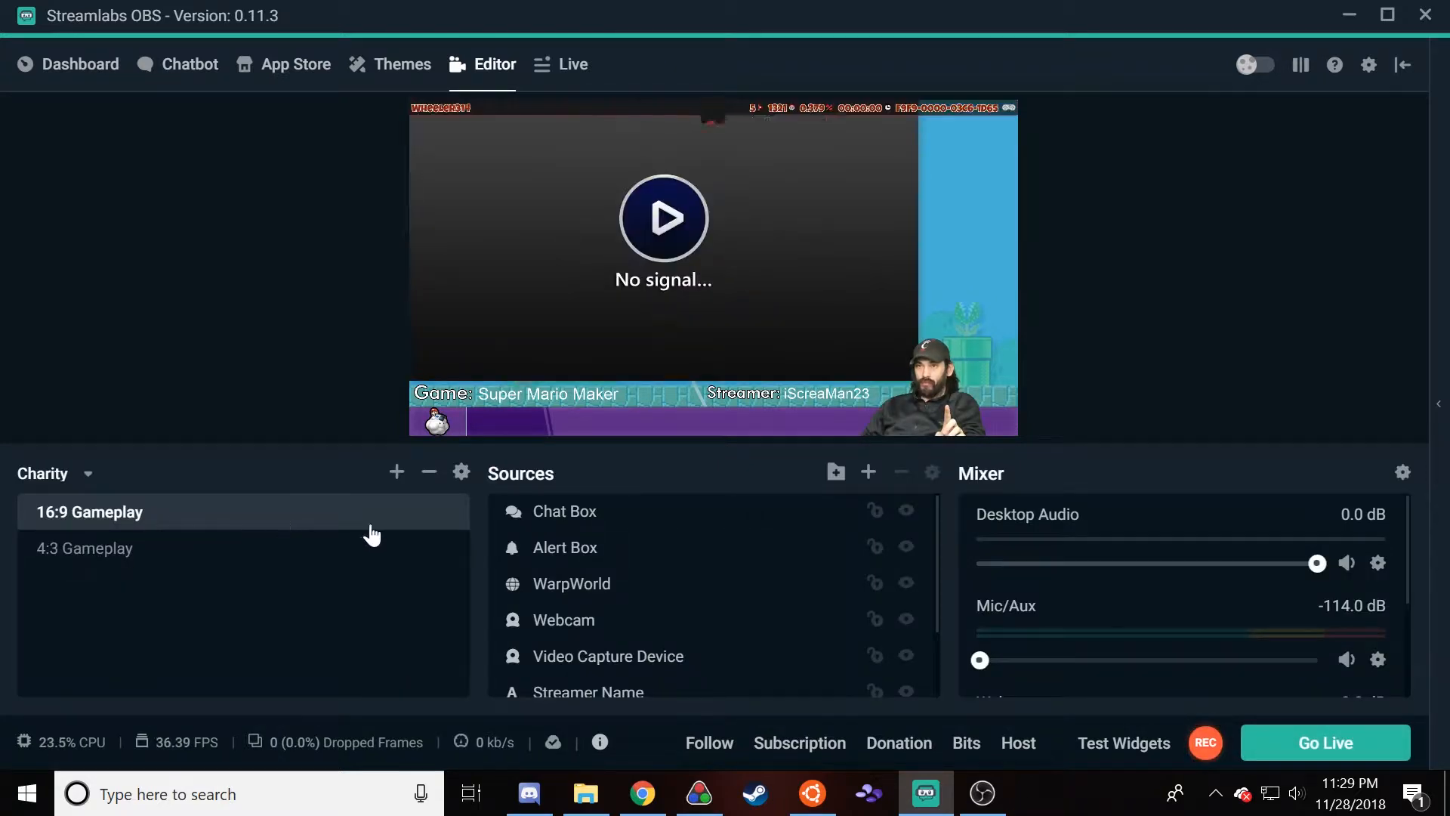
{"action": "left_click", "coordinate": [109, 561]}
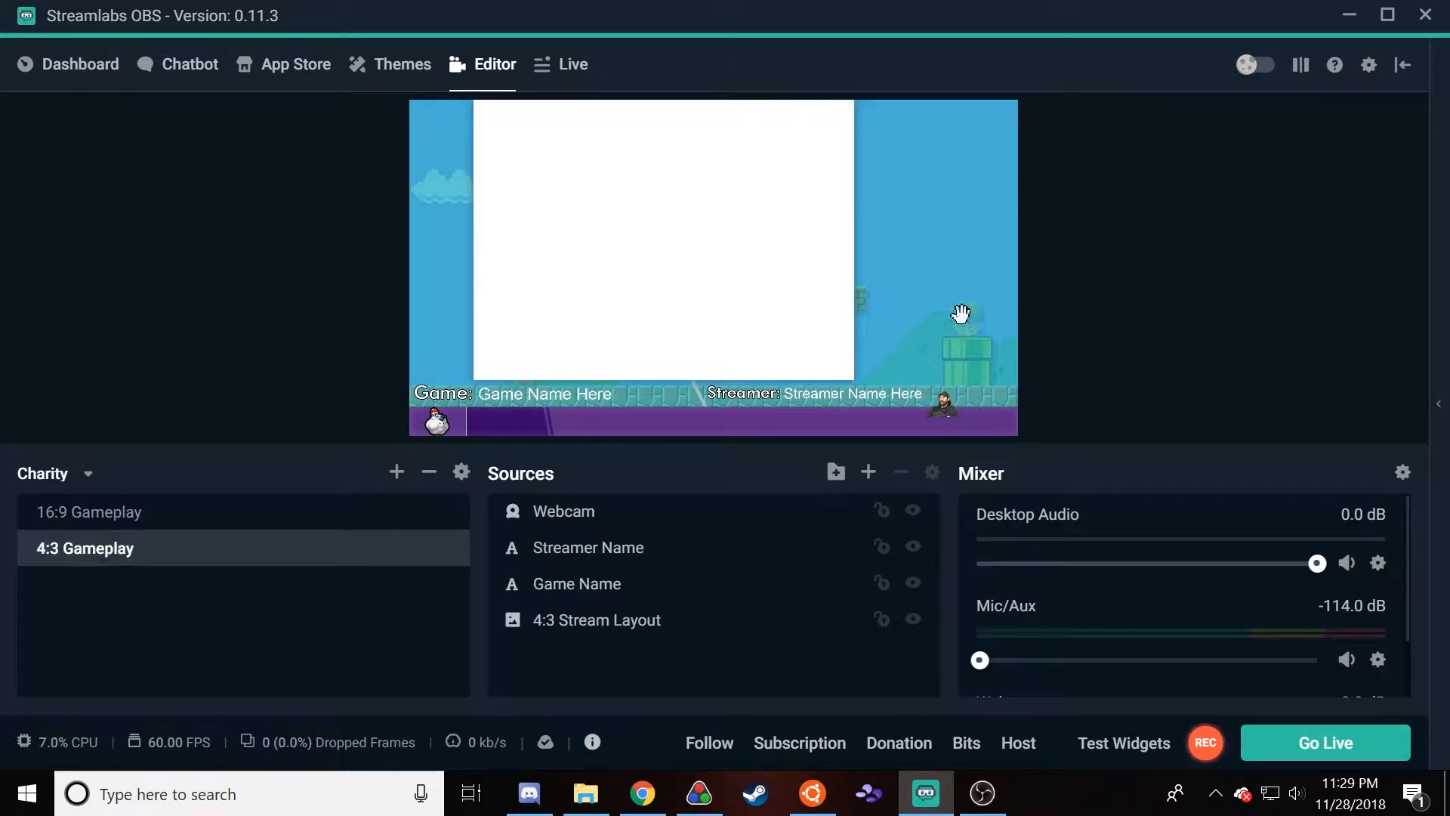
Step: Enlarge the webcam source into the canvas's lower-right corner in the 4:3 Gameplay scene and compare it with the 16:9 Gameplay scene
{"action": "left_click", "coordinate": [956, 414]}
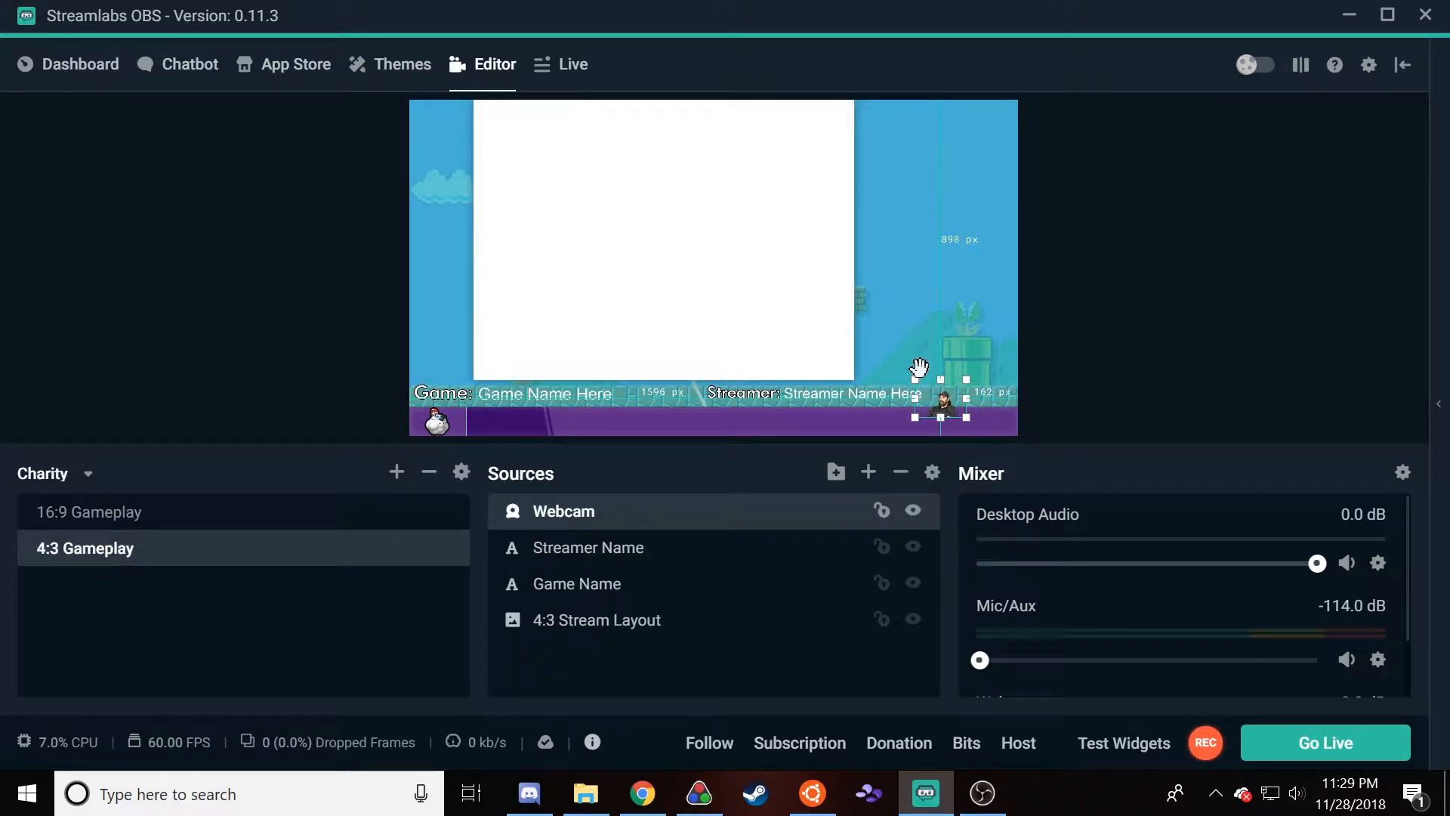
{"action": "left_click_drag", "start_coordinate": [916, 380], "coordinate": [954, 418]}
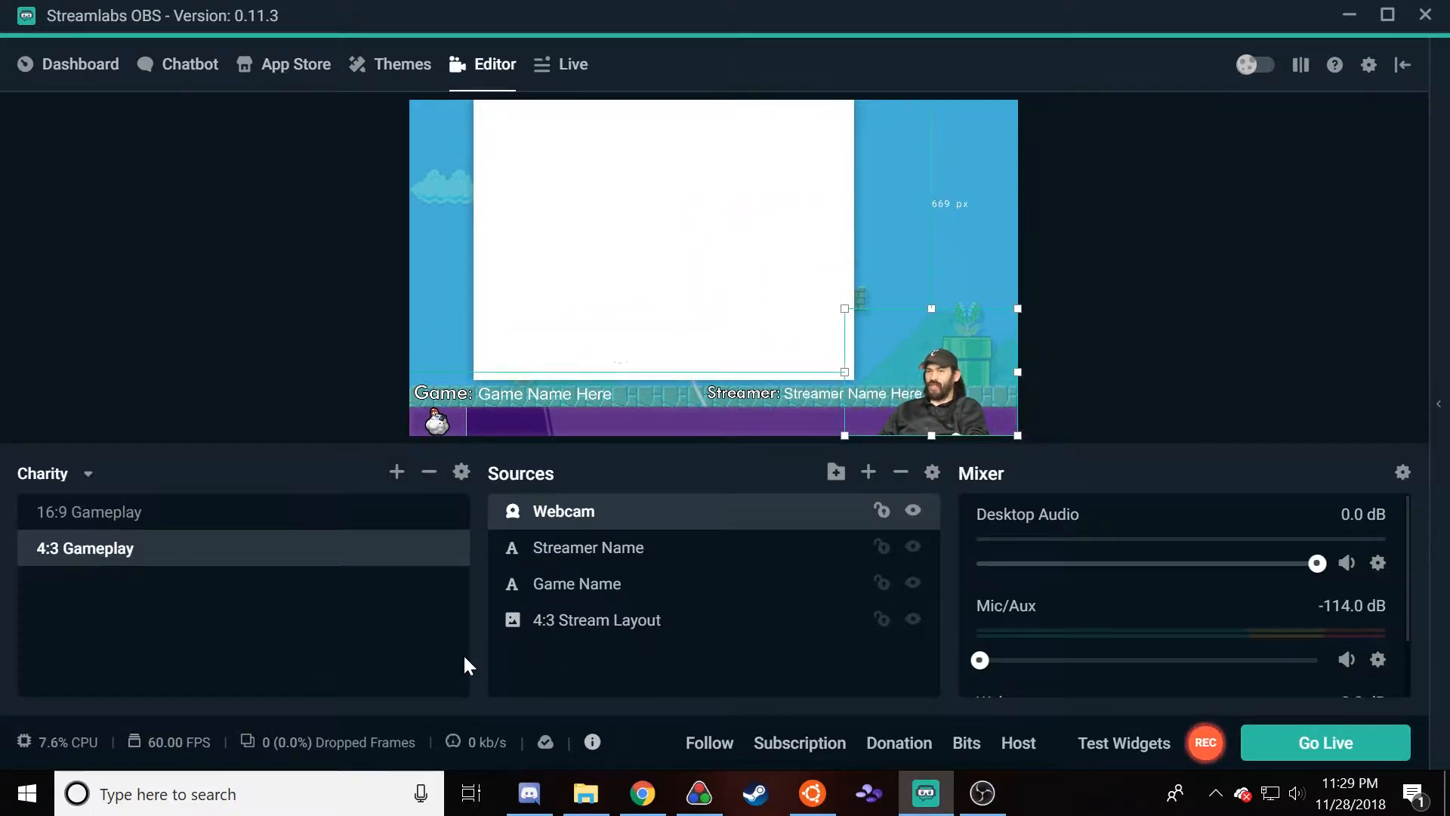
{"action": "left_click", "coordinate": [201, 520]}
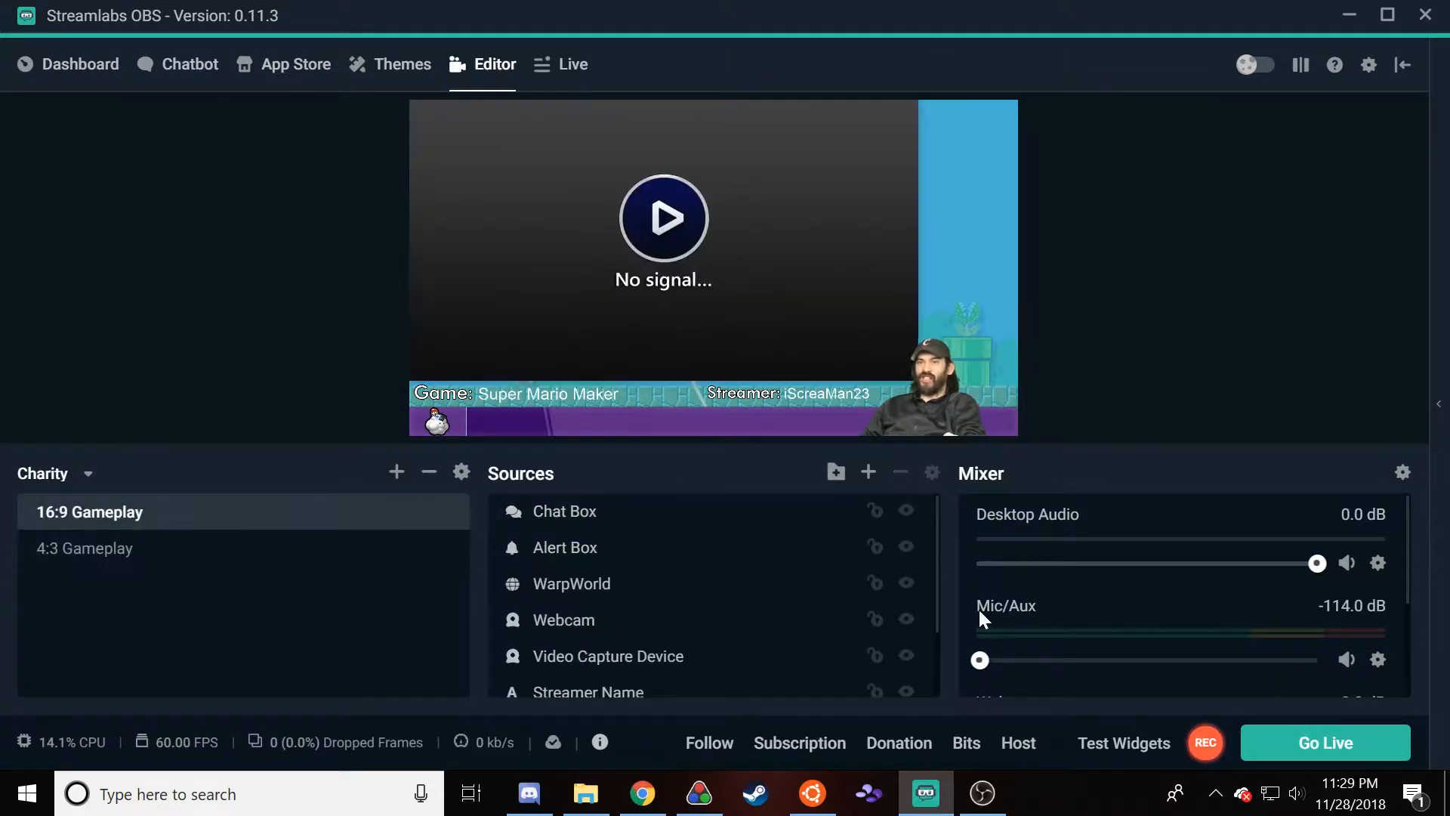
{"action": "left_click", "coordinate": [108, 555]}
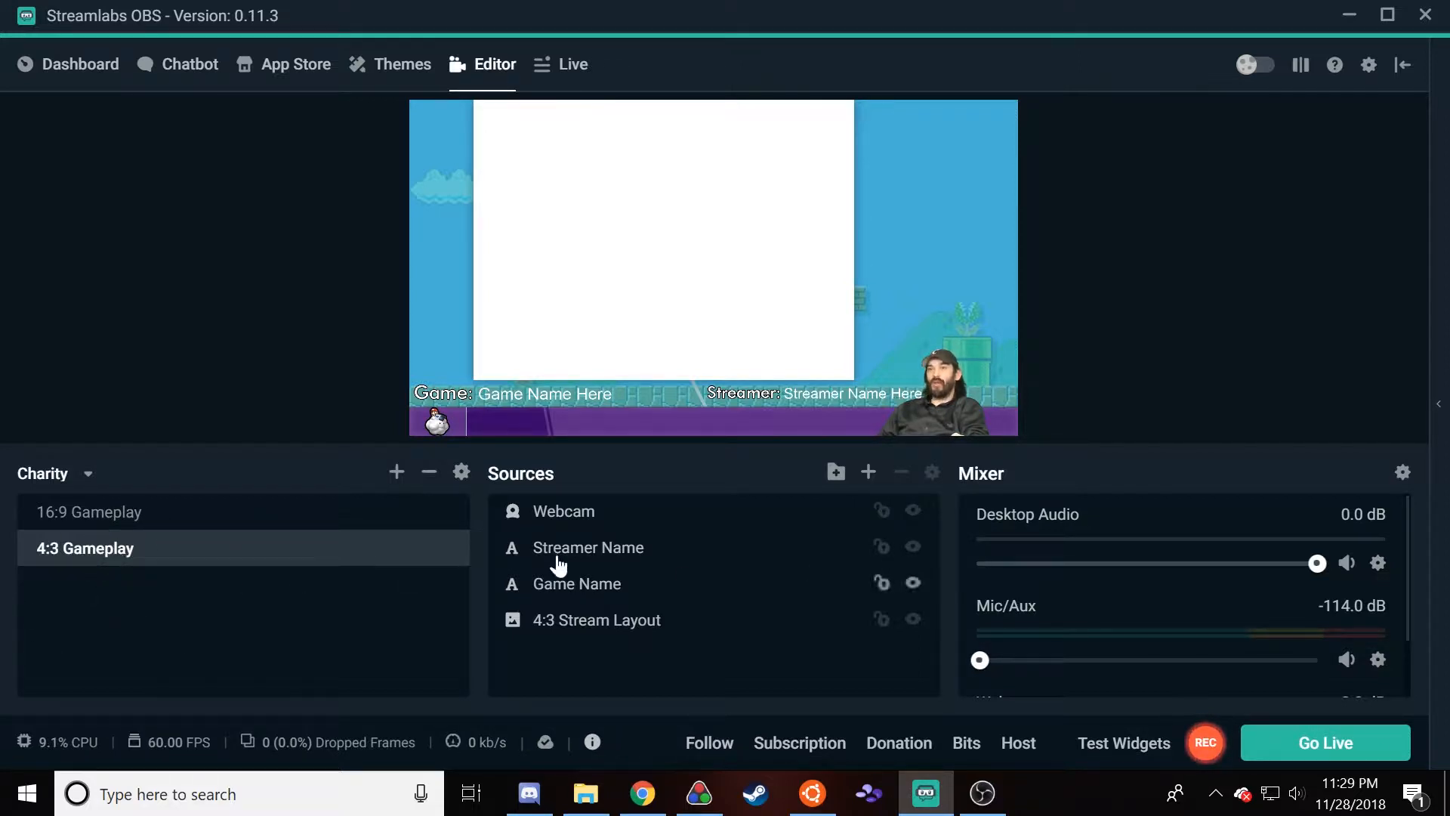
Step: Examine where the Webcam, Streamer Name, Game Name and 4:3 Stream Layout sources sit on the 4:3 Gameplay canvas
{"action": "left_click", "coordinate": [605, 512]}
{"action": "left_click", "coordinate": [602, 549]}
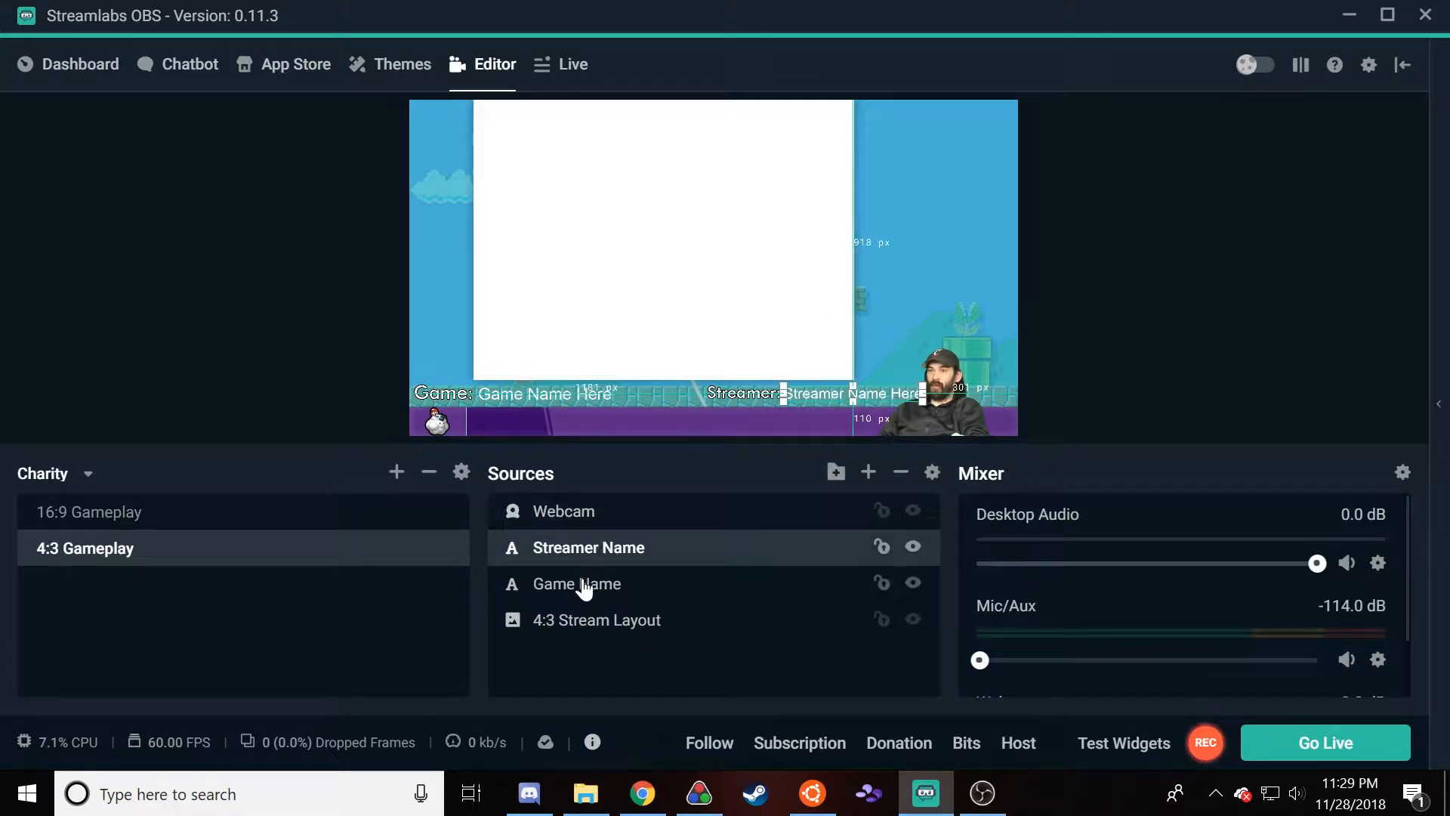
{"action": "left_click", "coordinate": [584, 589]}
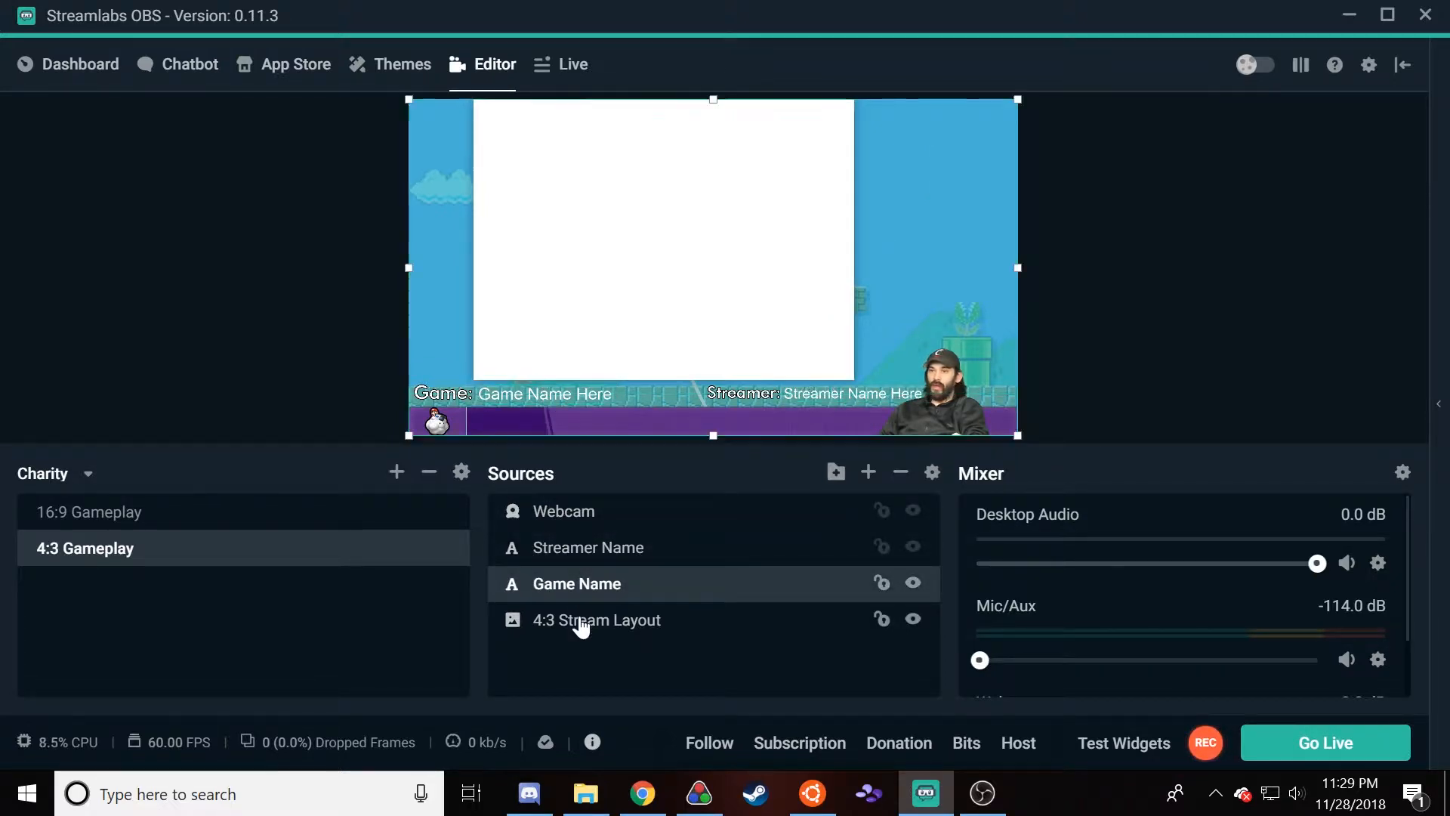
{"action": "left_click", "coordinate": [593, 625]}
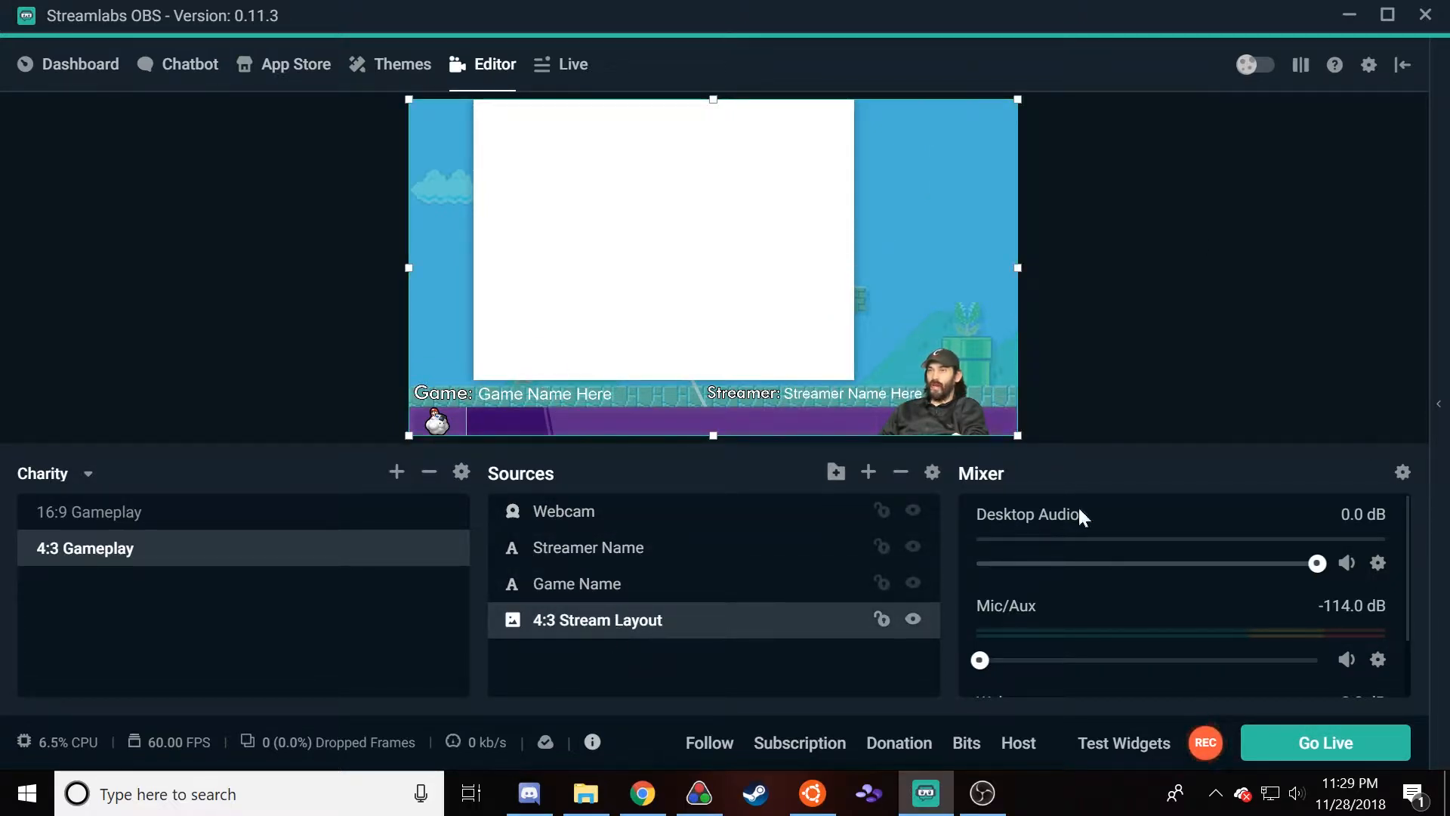
{"action": "left_click", "coordinate": [594, 549]}
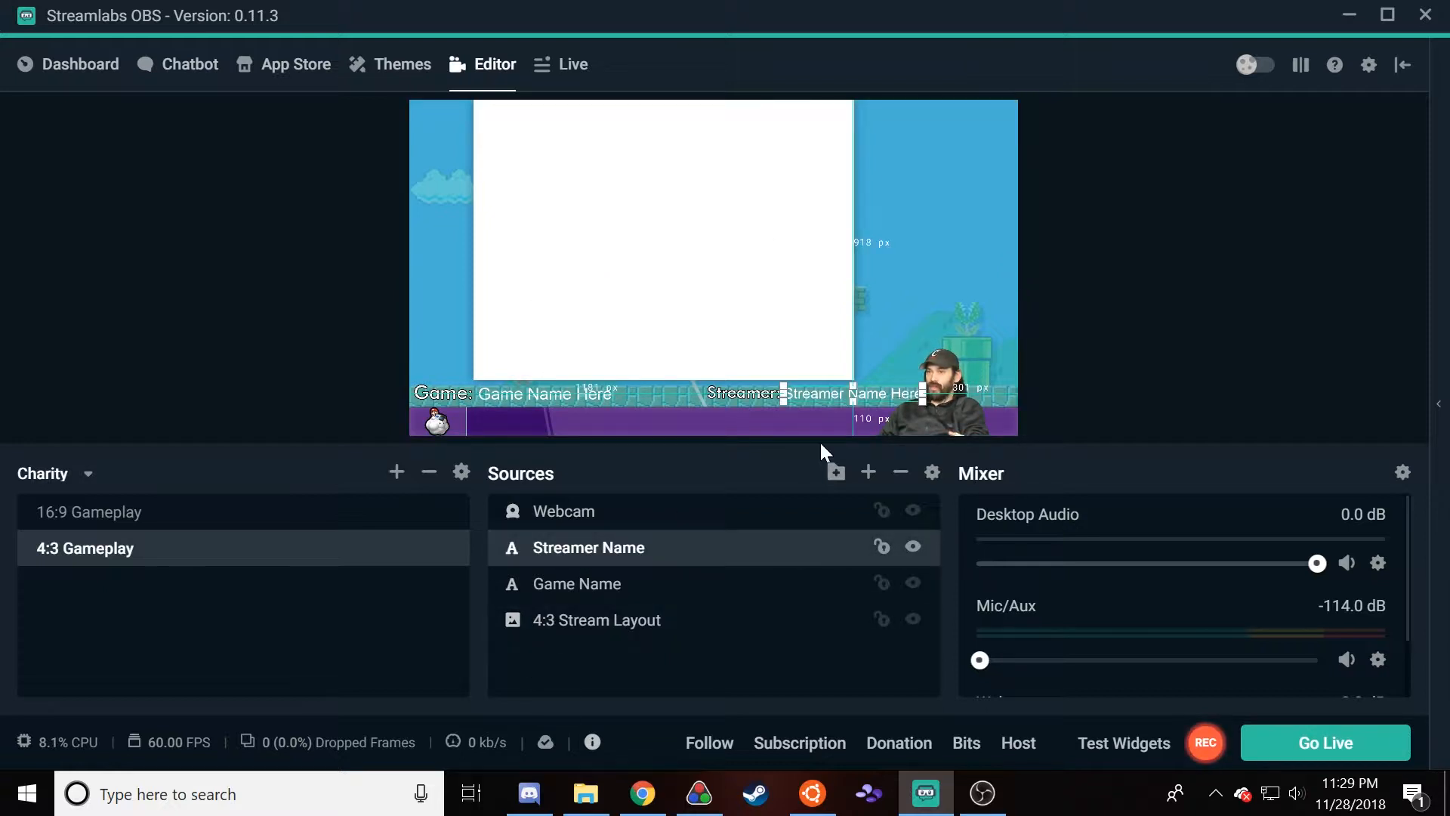
{"action": "left_click", "coordinate": [559, 583]}
Step: Replace the placeholder text of the 4:3 Gameplay scene's Streamer Name source with the streamer's name
{"action": "left_click", "coordinate": [580, 551]}
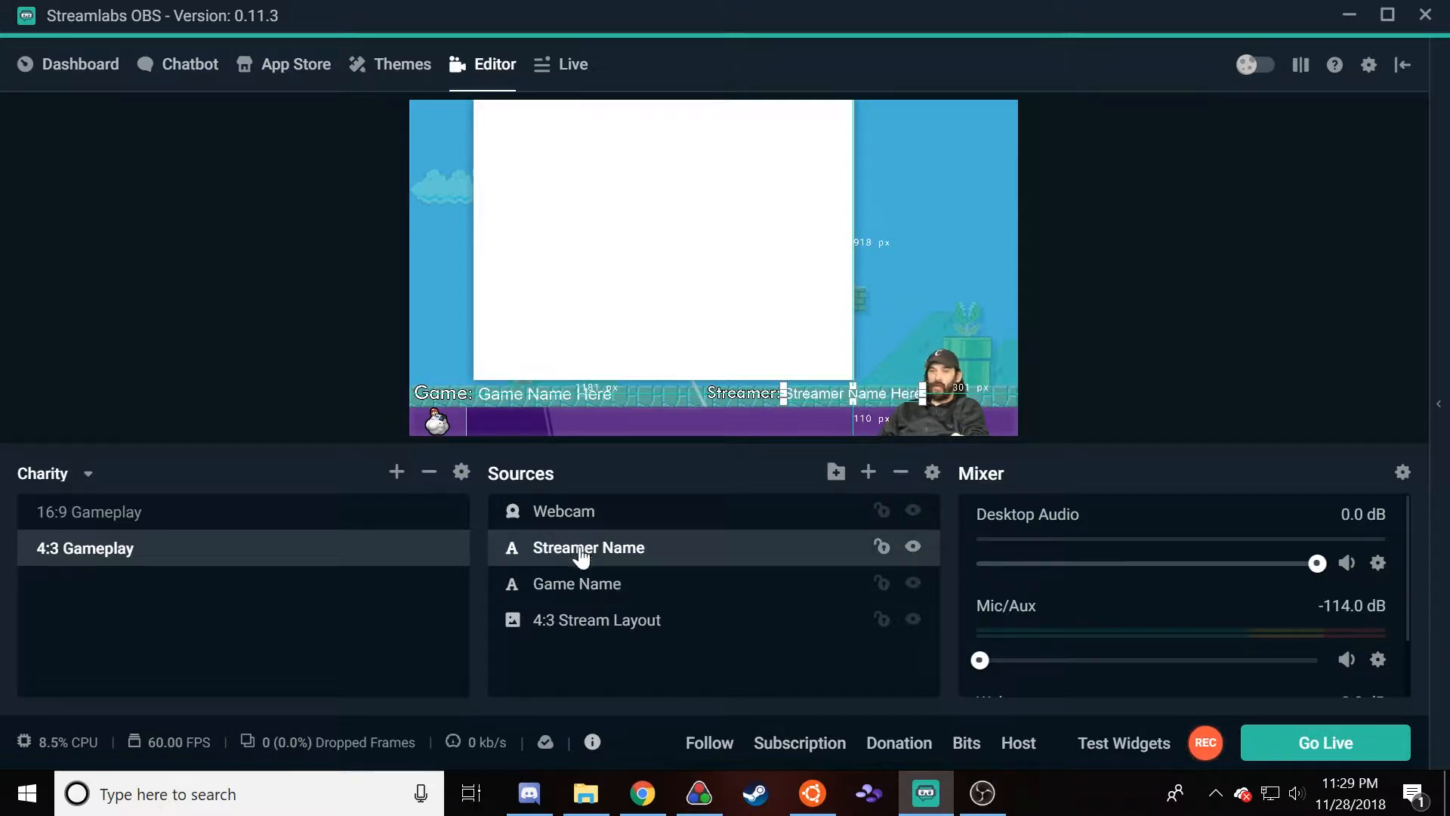
{"action": "right_click", "coordinate": [581, 556]}
{"action": "left_click", "coordinate": [671, 491]}
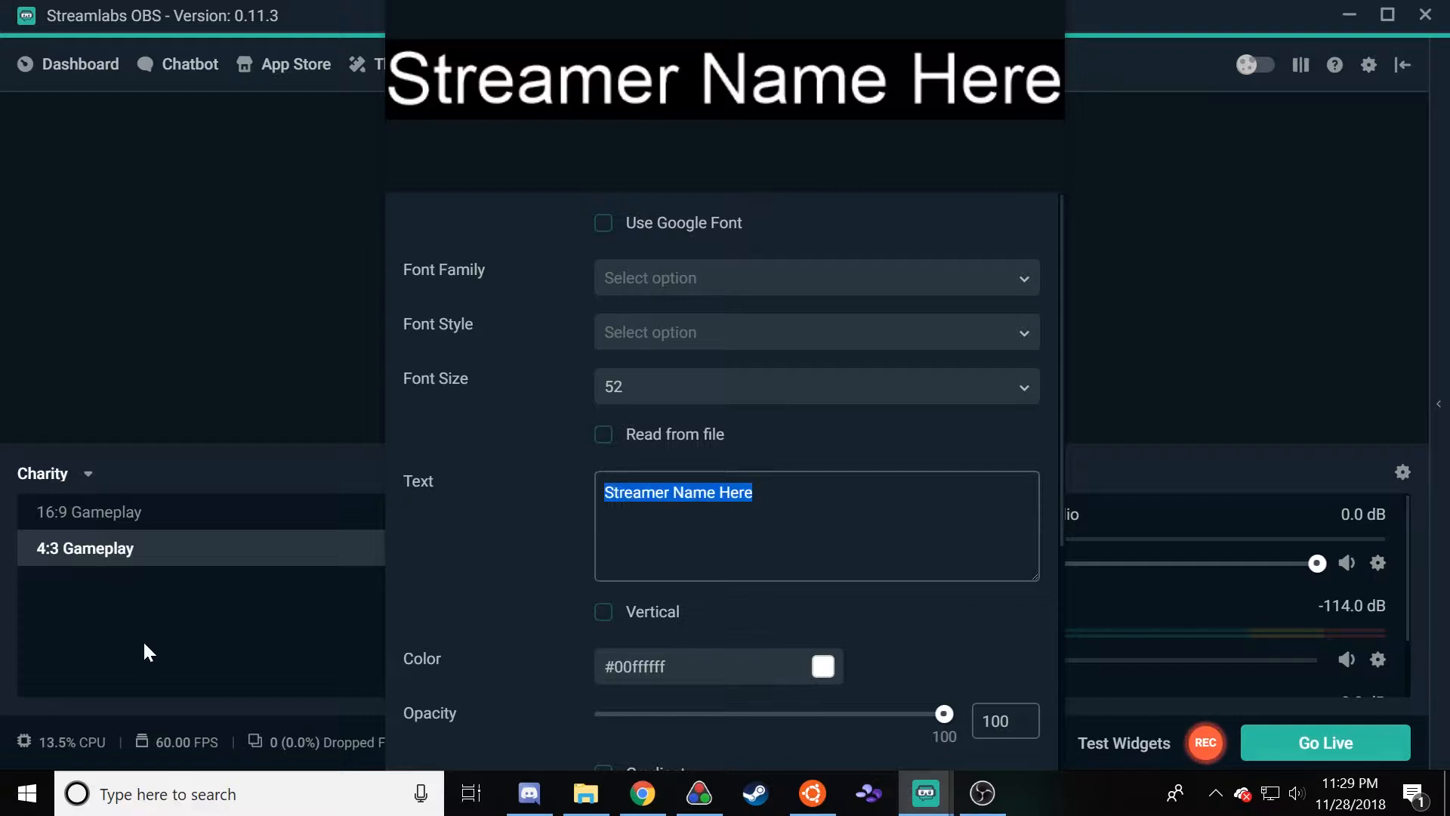
{"action": "key", "text": "BackSpace"}
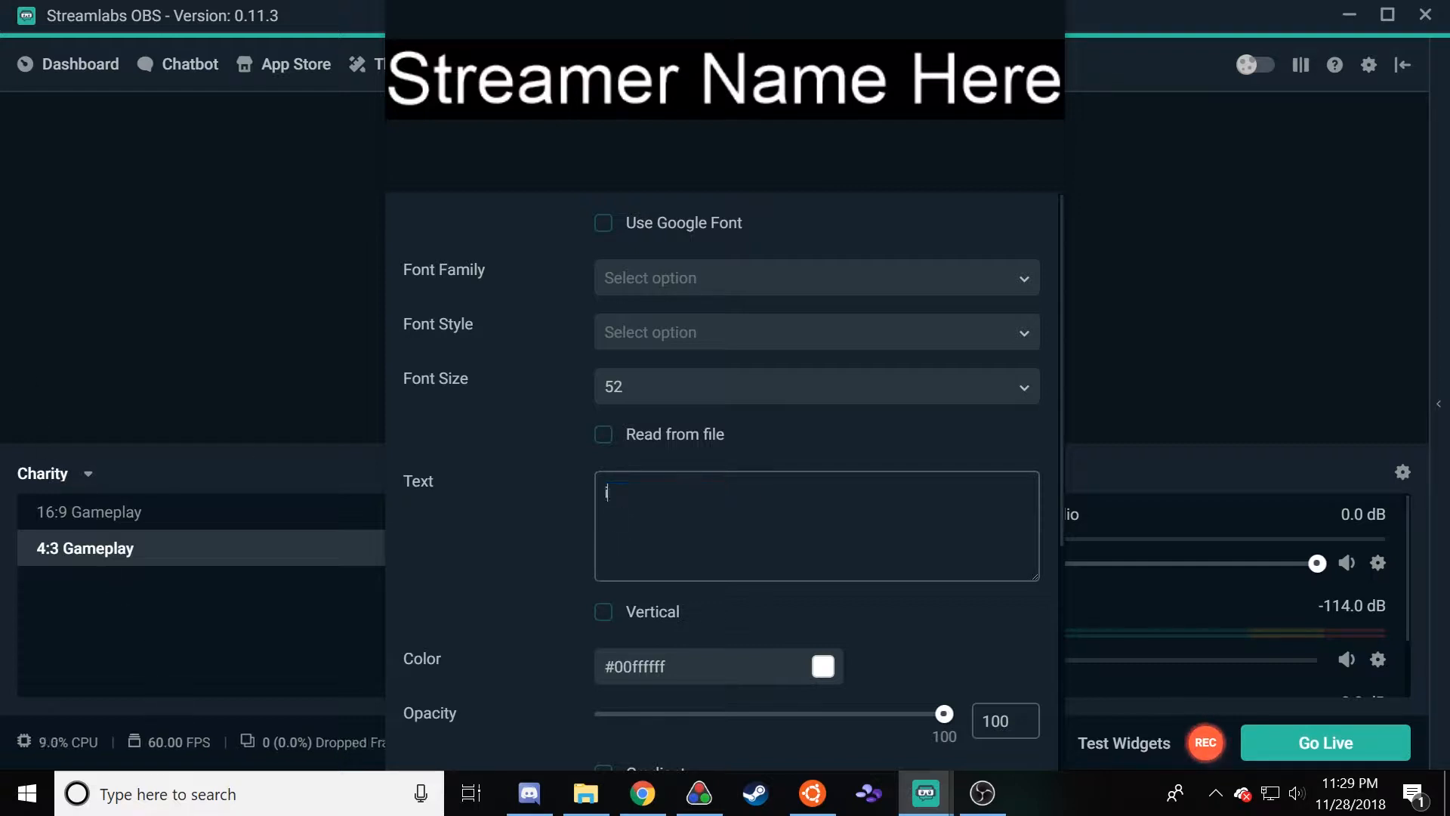
{"action": "type", "text": "iScreaMan23"}
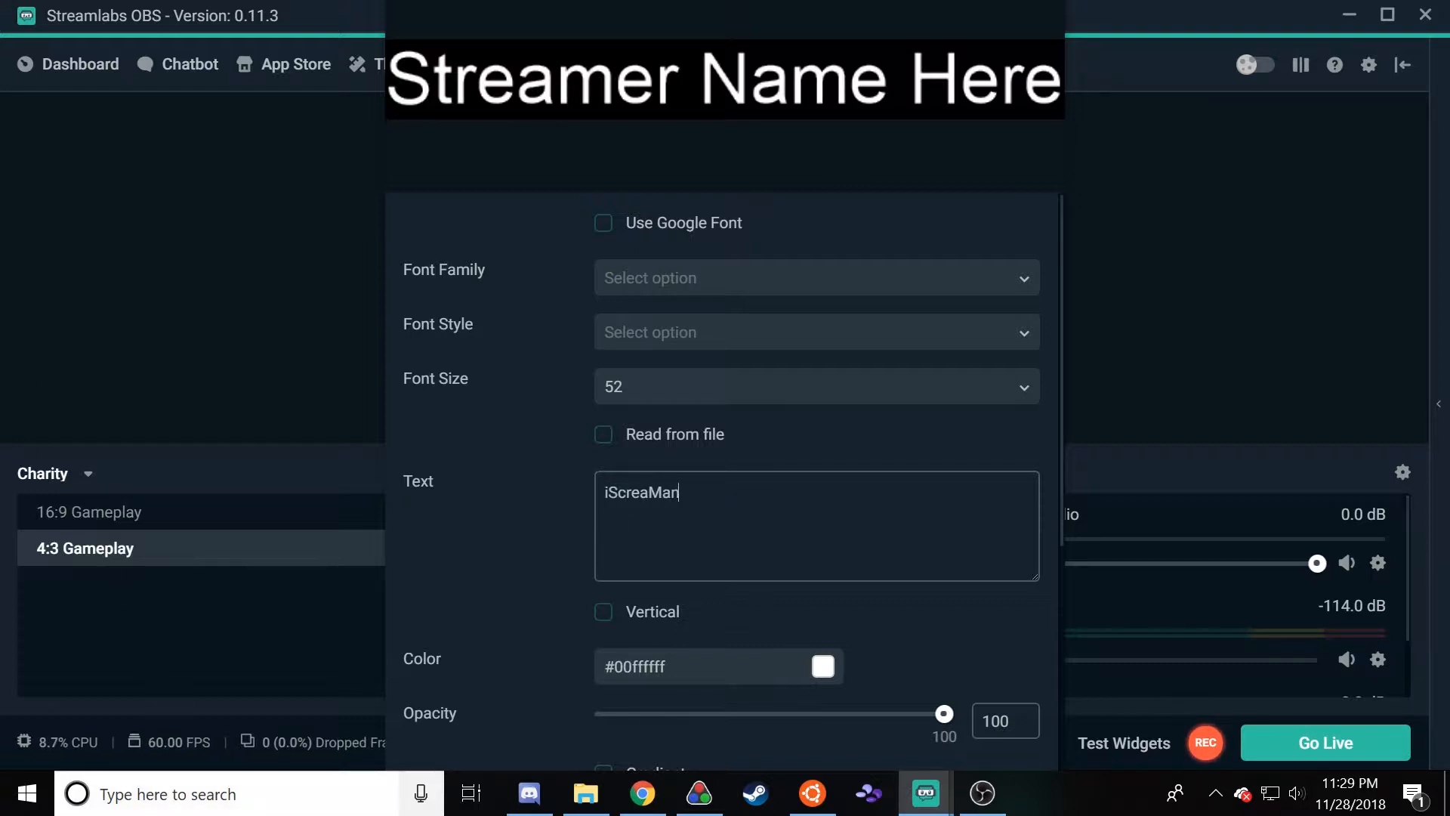
{"action": "double_click", "coordinate": [388, 611]}
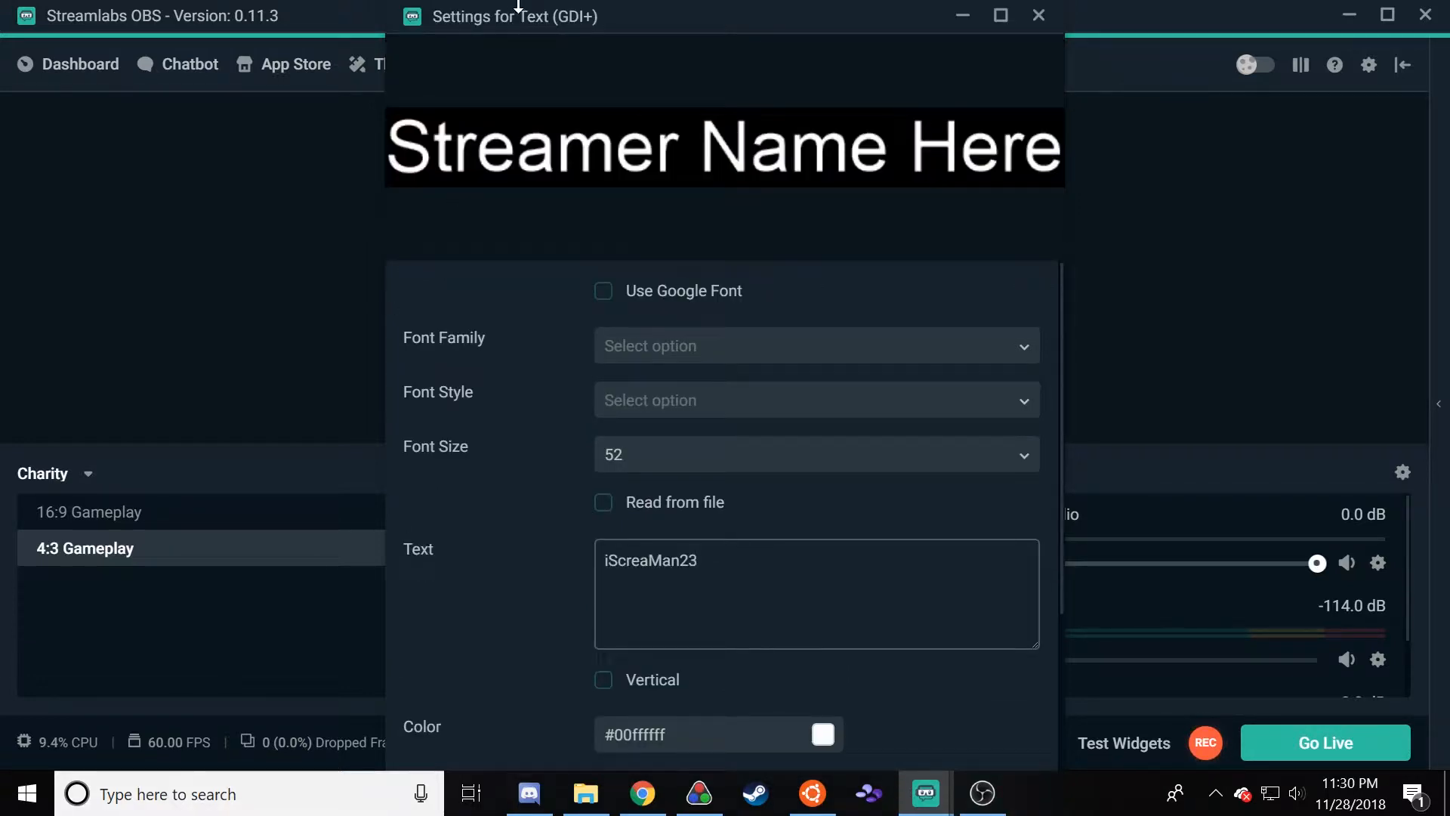
{"action": "double_click", "coordinate": [541, 13]}
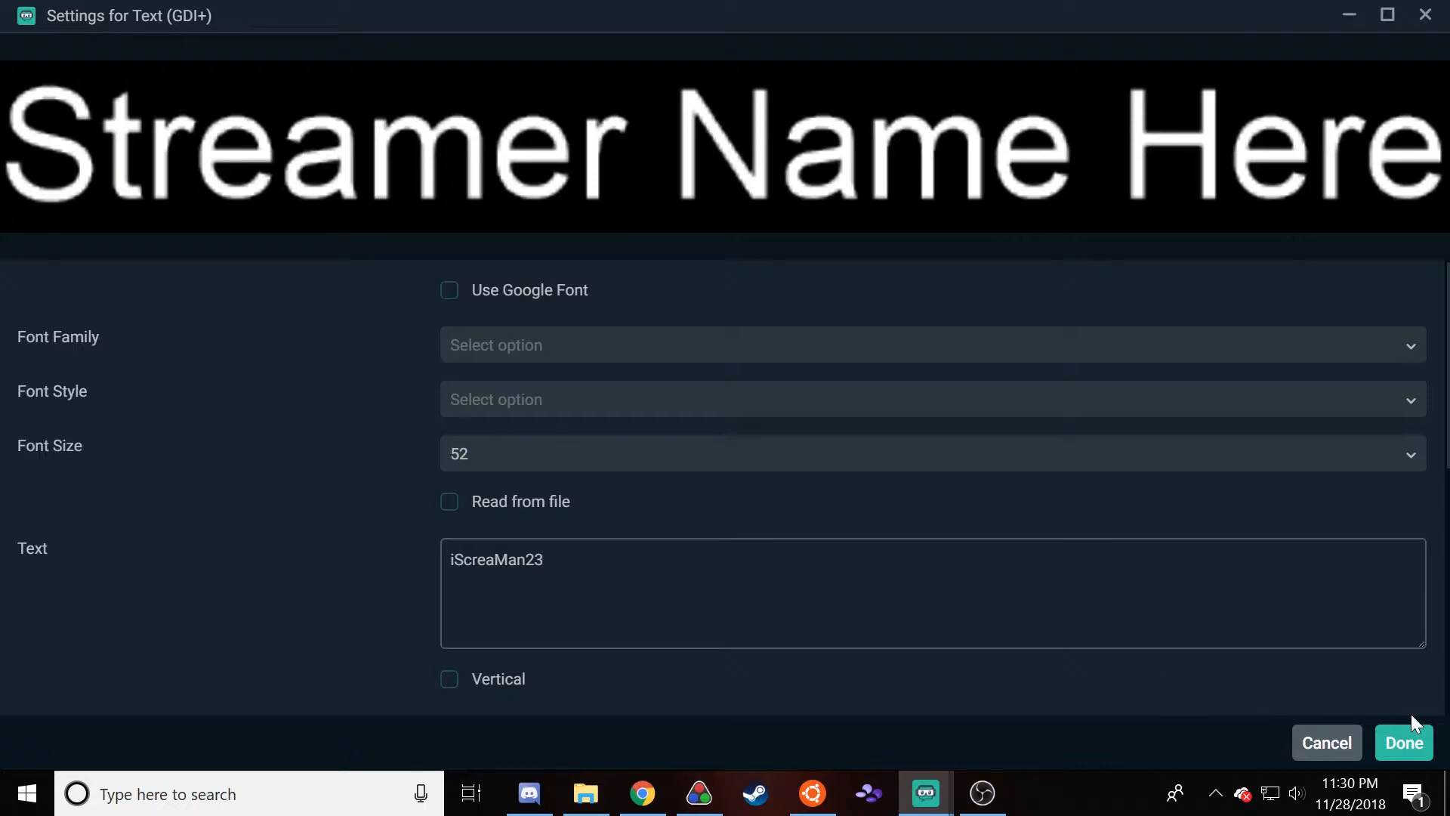
{"action": "left_click", "coordinate": [1402, 739]}
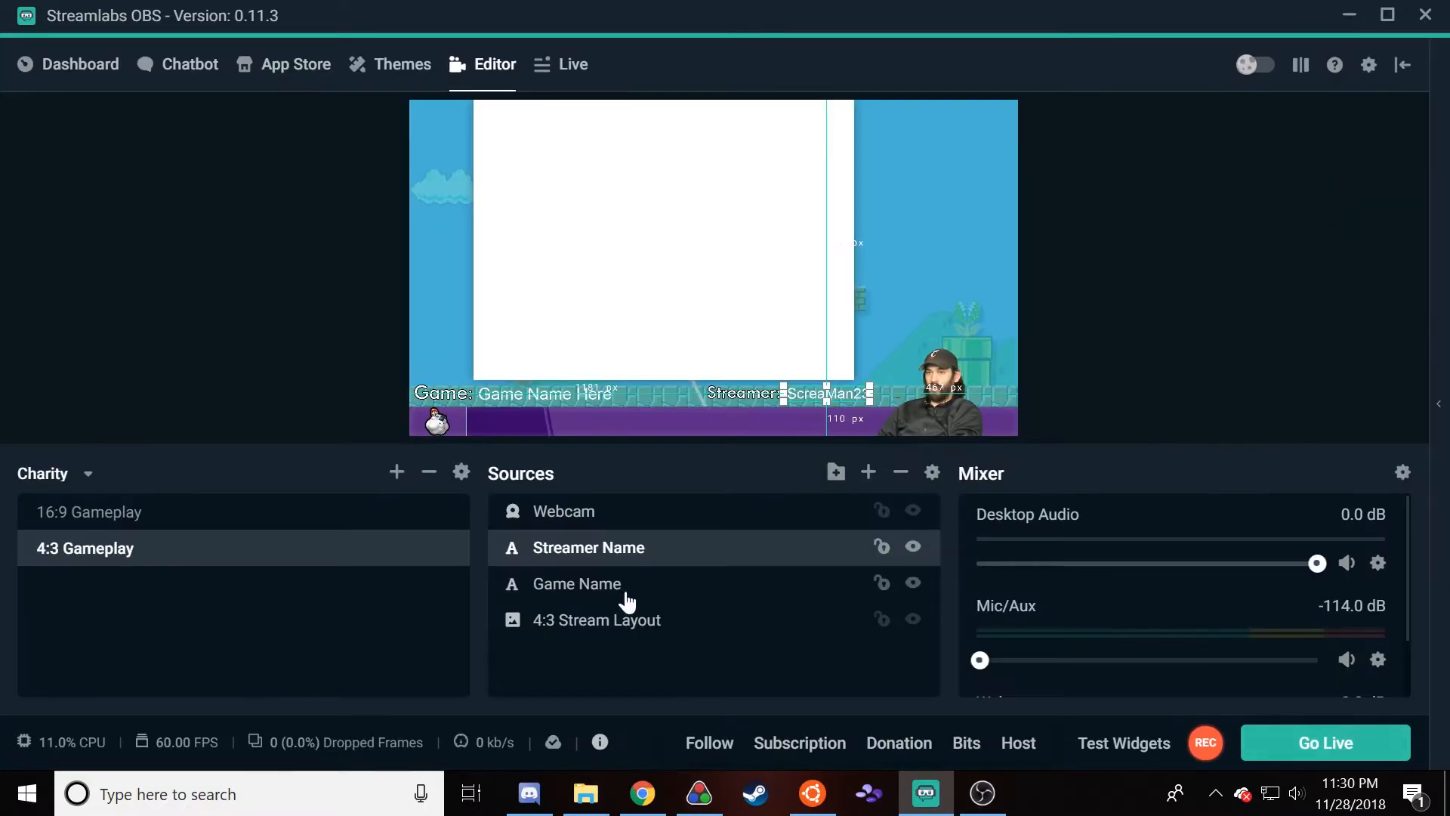
Step: Set the Game Name source's text to "Link to the Past" in the 4:3 Gameplay scene
{"action": "left_click", "coordinate": [556, 590]}
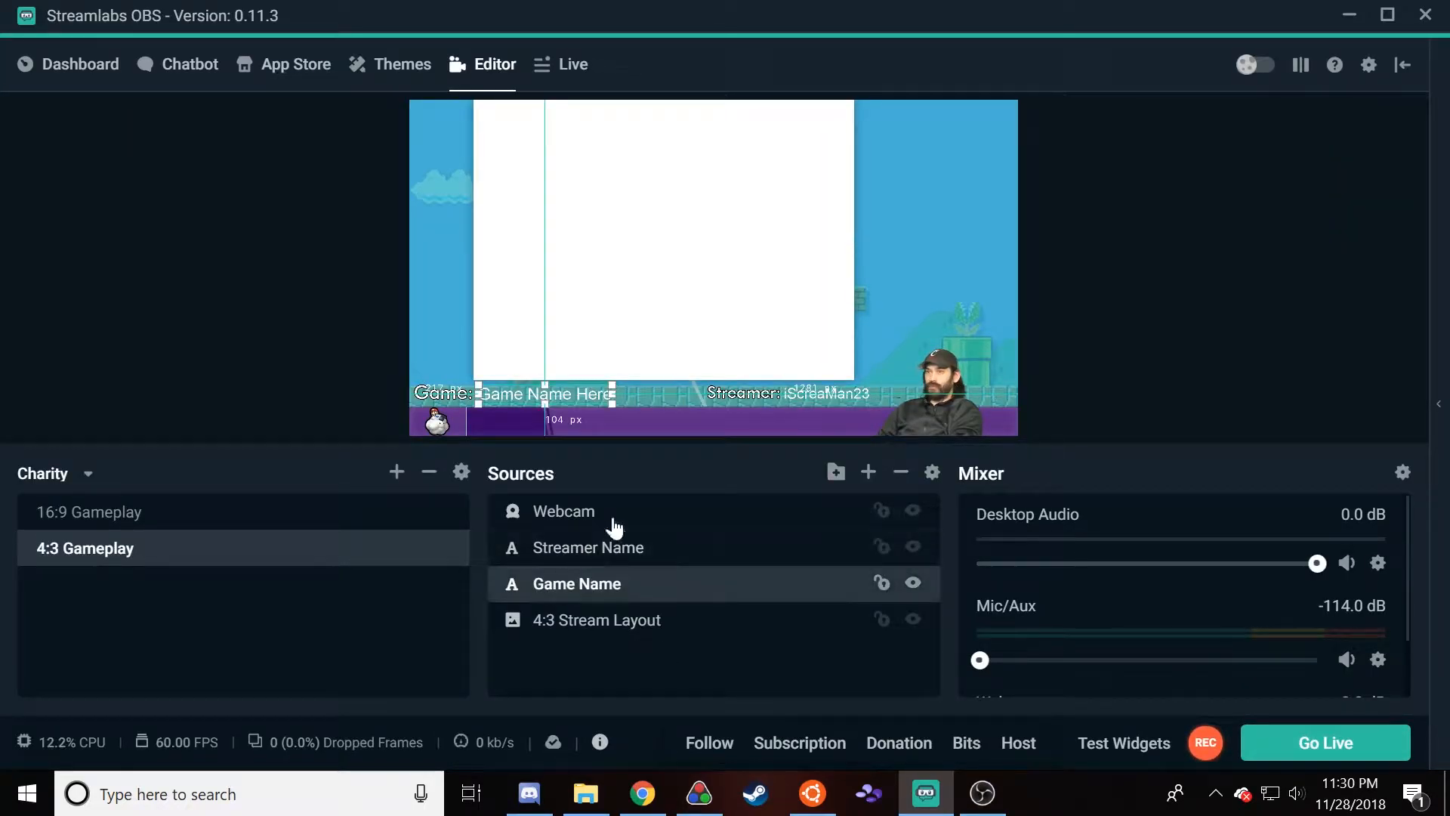
{"action": "right_click", "coordinate": [610, 578]}
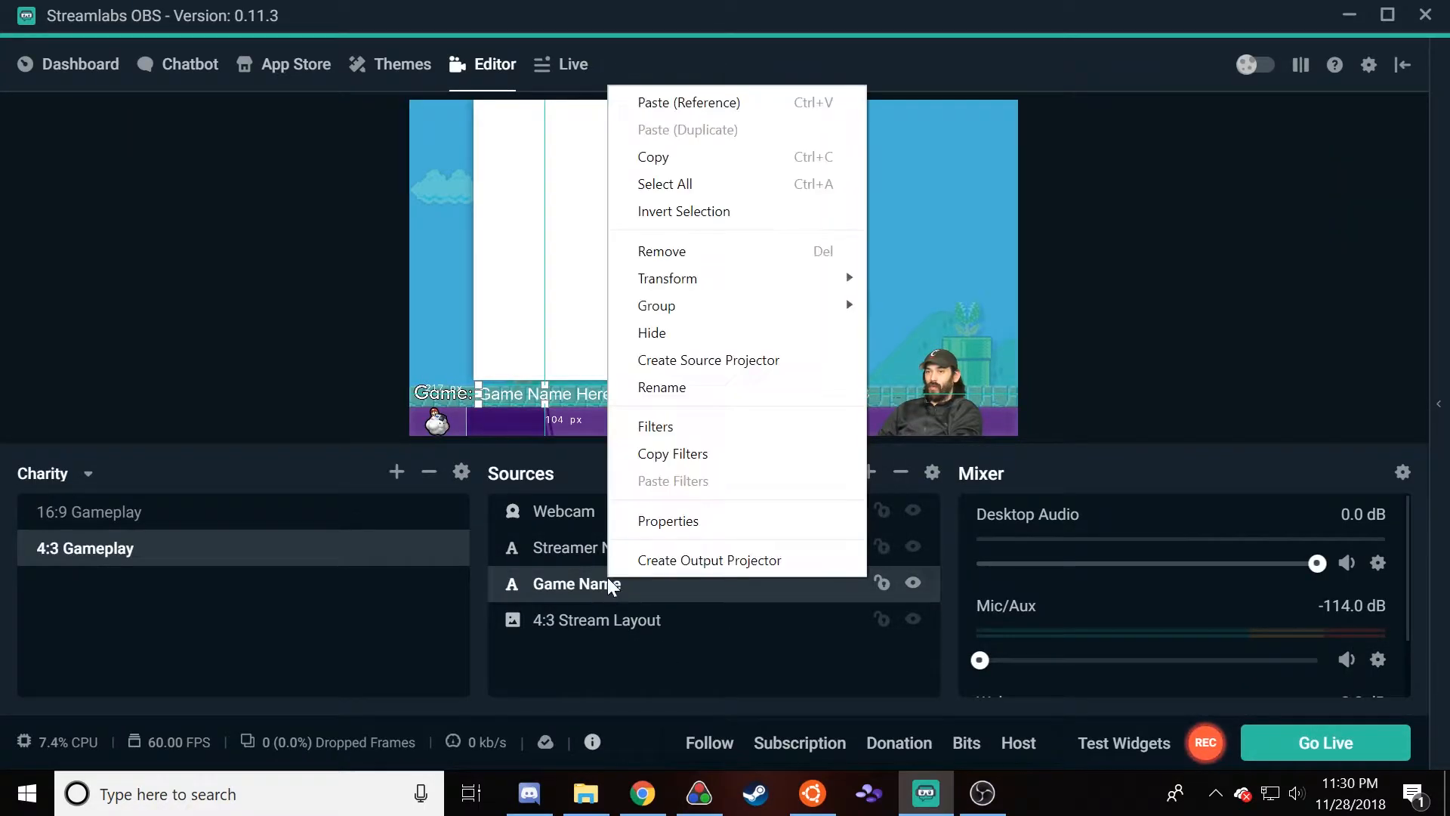
{"action": "left_click", "coordinate": [668, 521]}
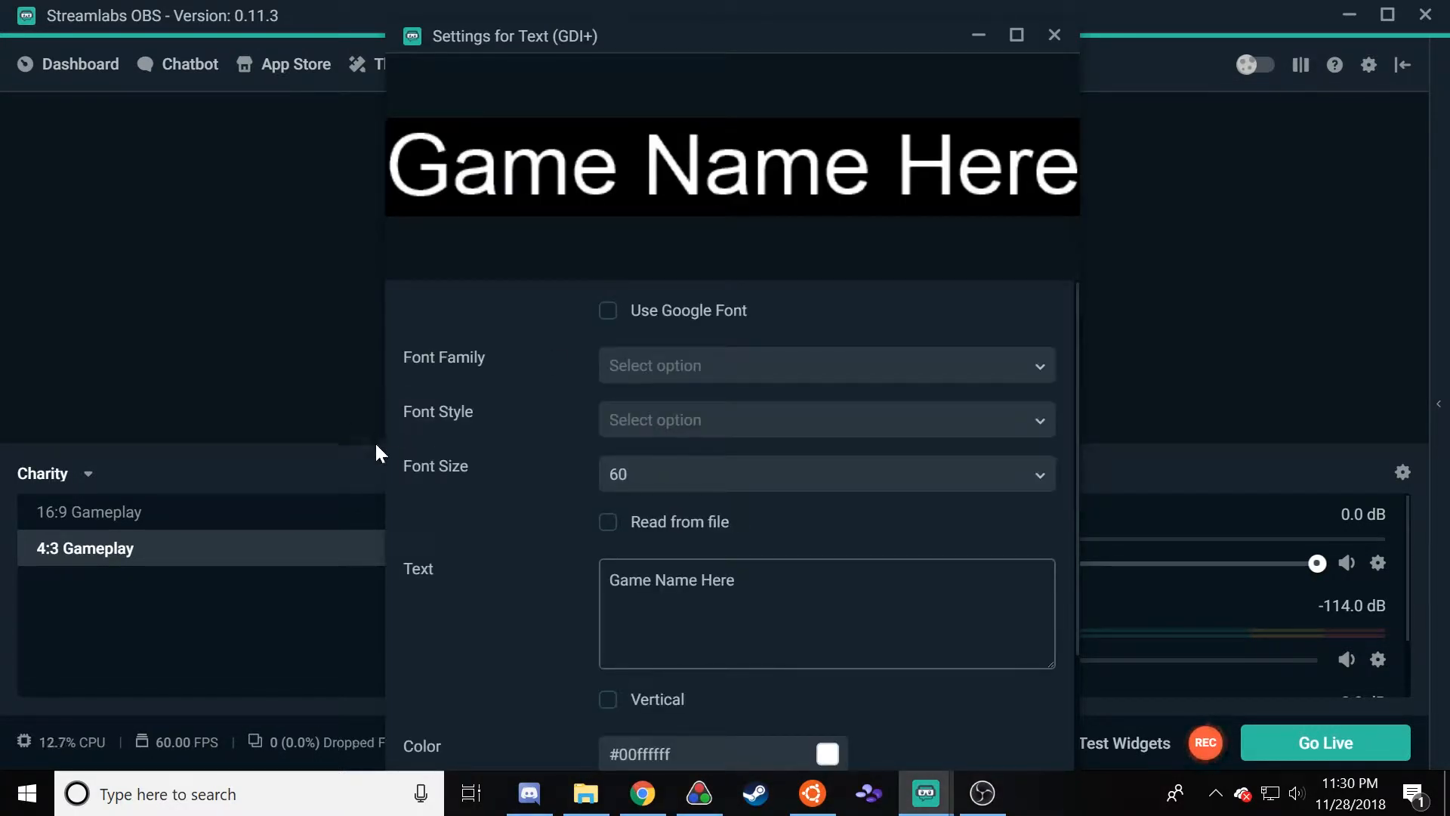
{"action": "key", "text": "ctrl+a"}
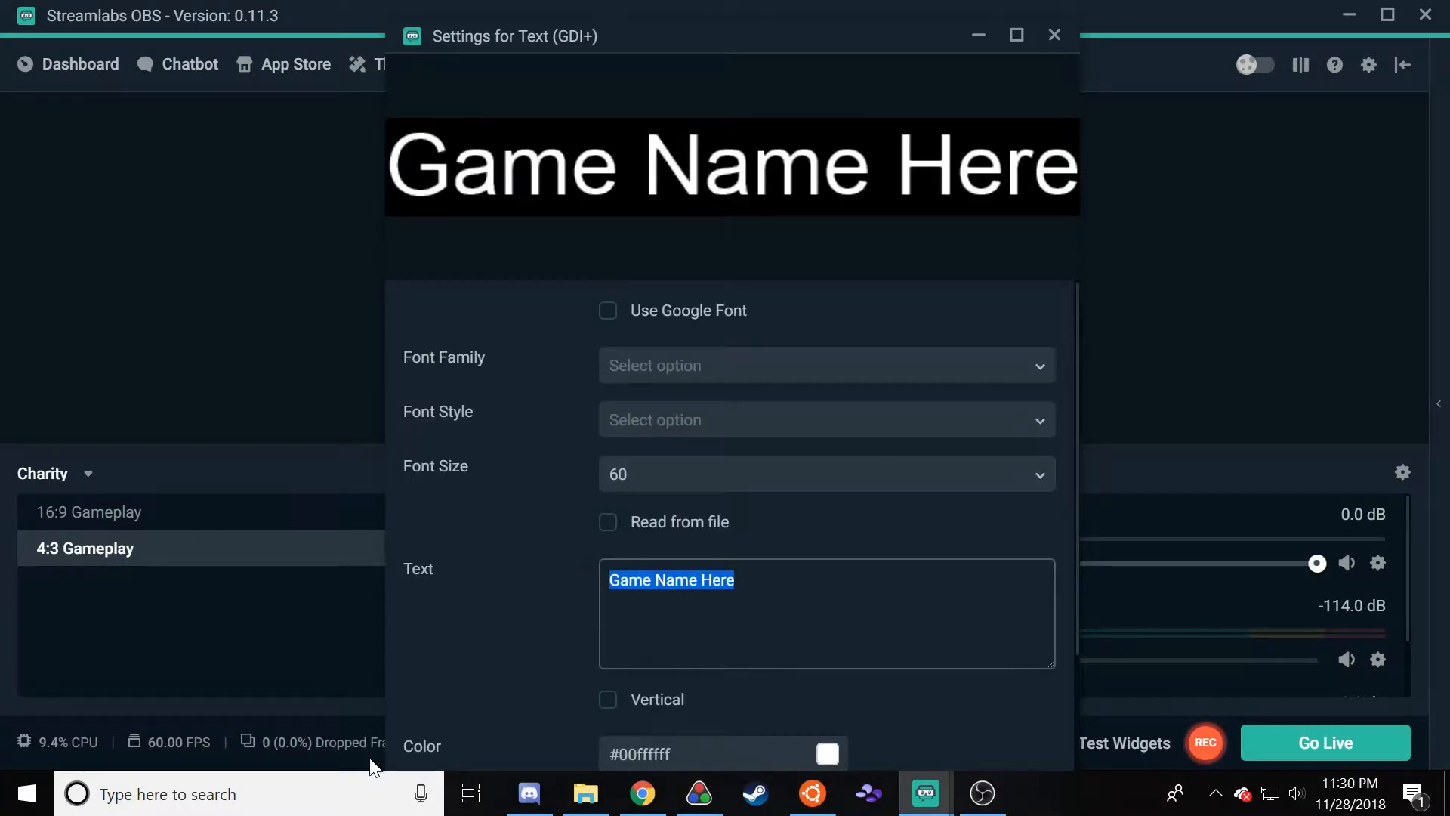
{"action": "type", "text": "Lik"}
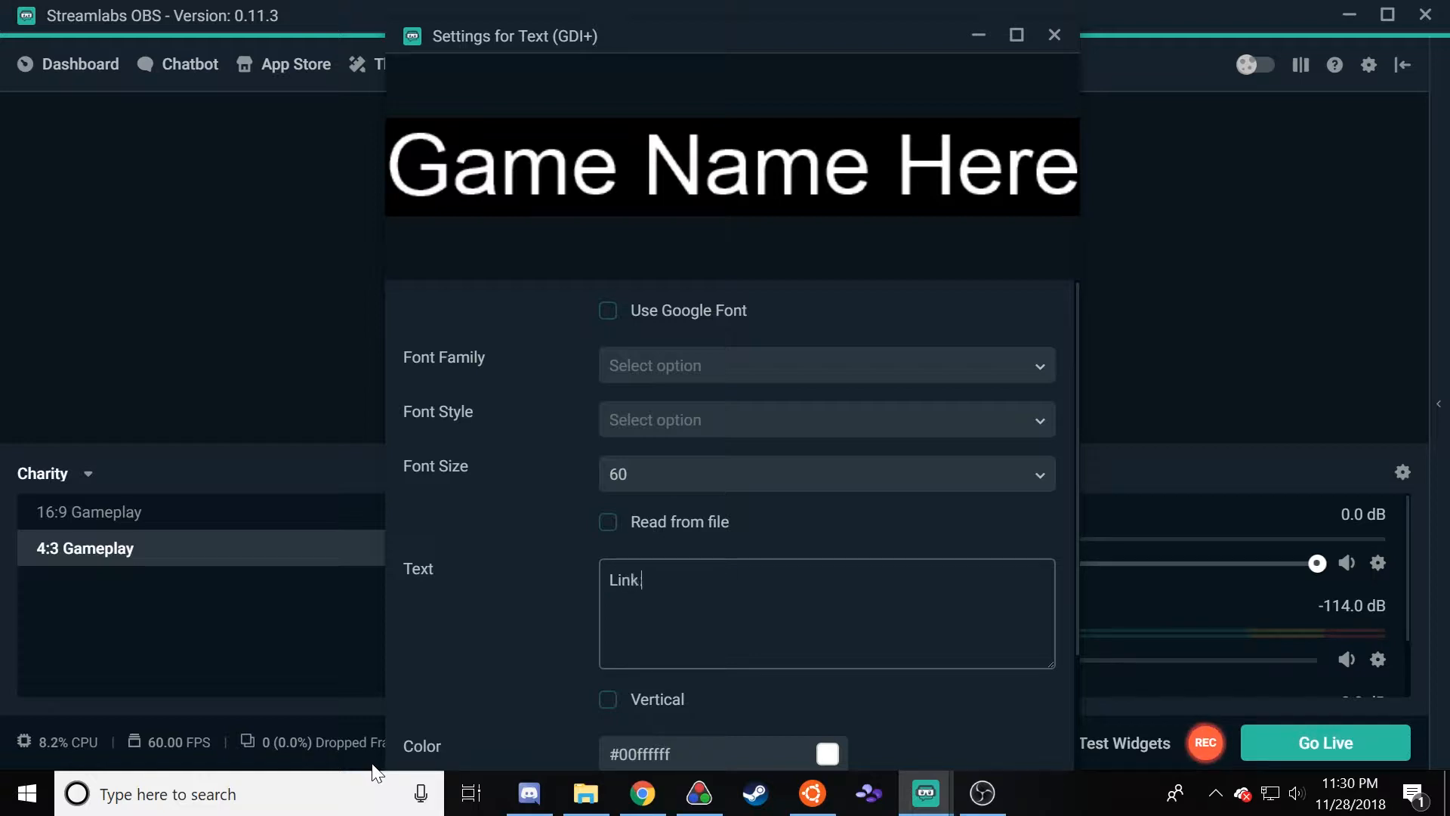
{"action": "type", "text": "k To the Past"}
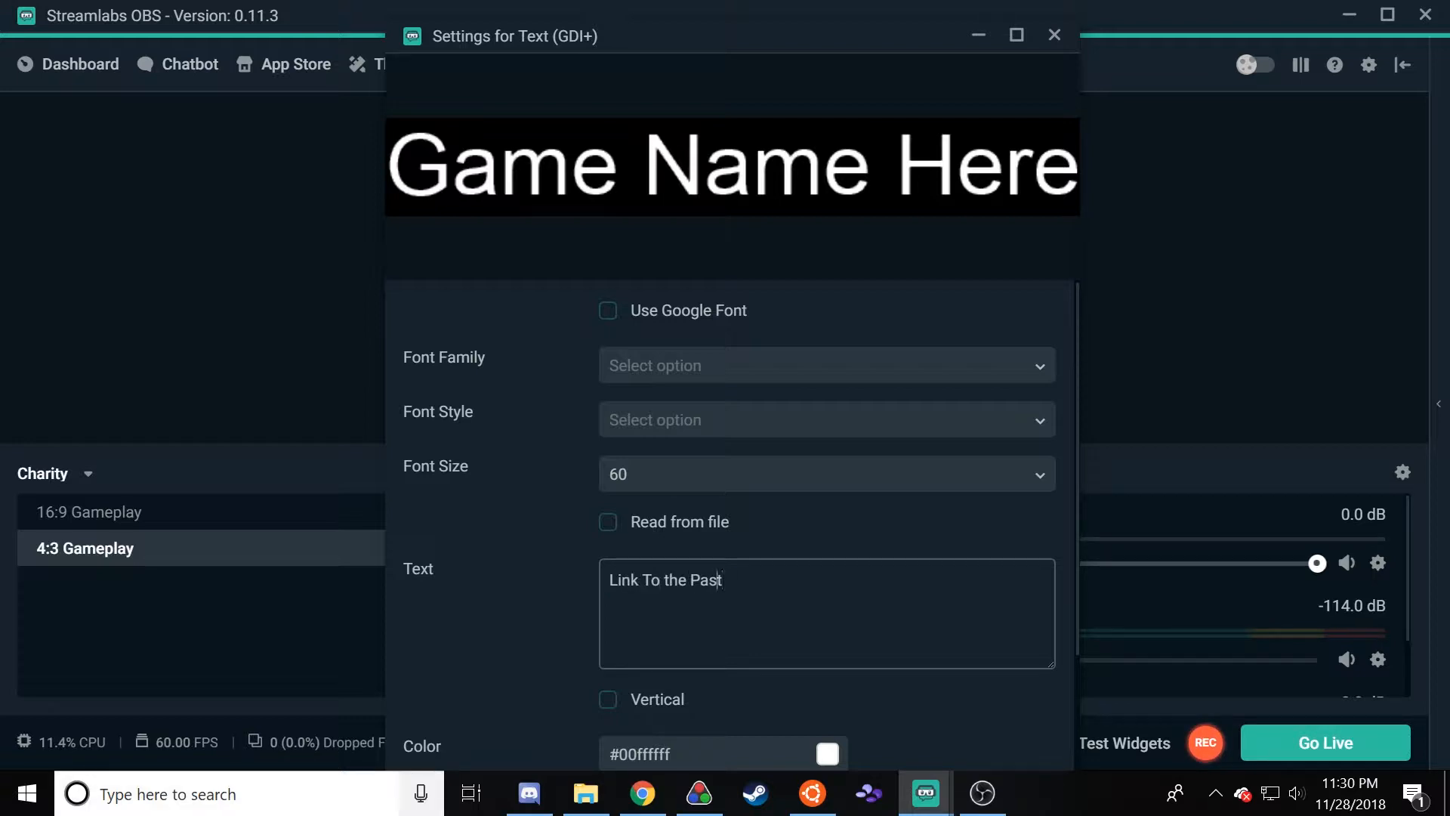
{"action": "key", "text": "BackSpace"}
{"action": "key", "text": "BackSpace"}
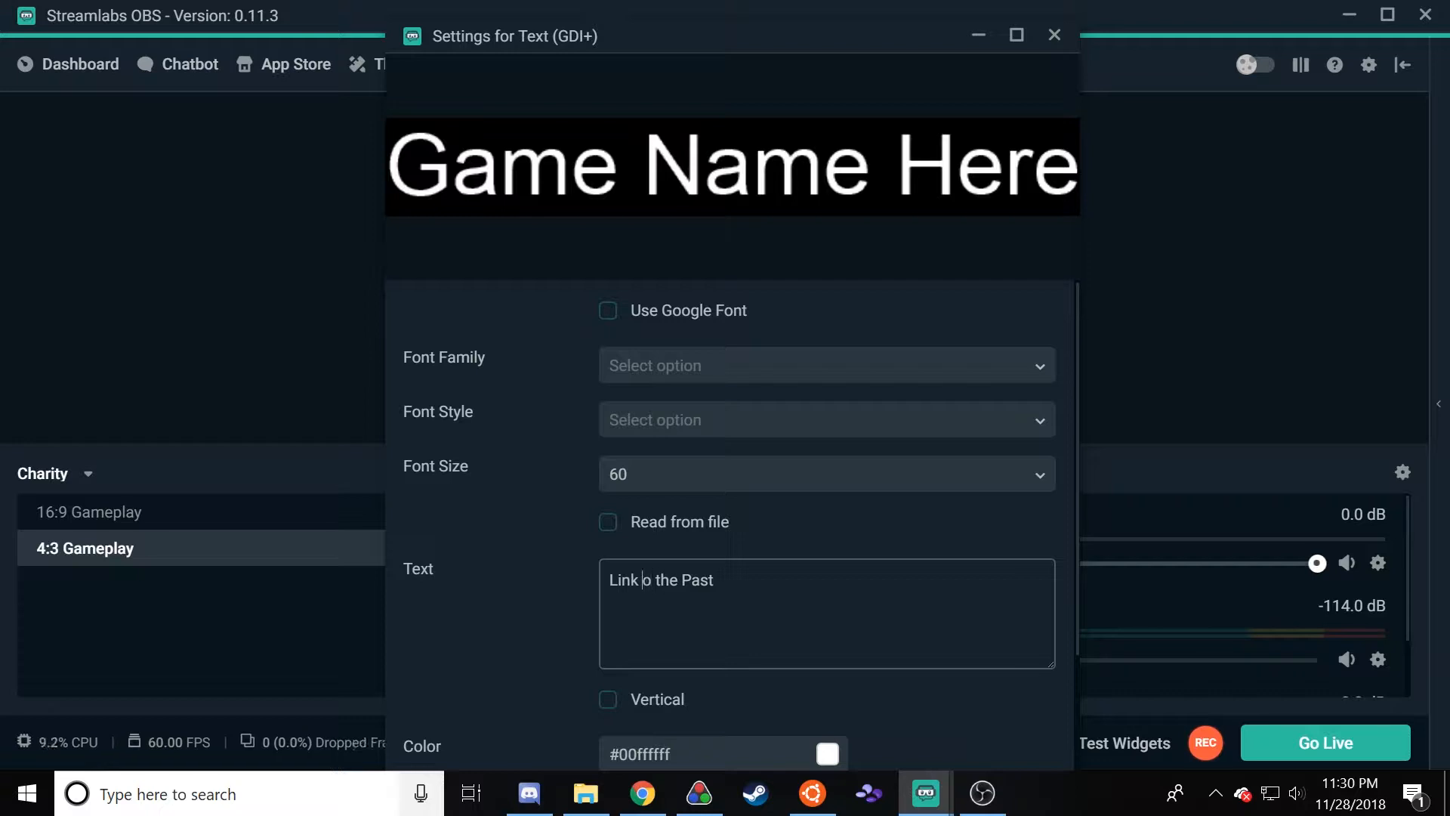
{"action": "type", "text": "to"}
{"action": "double_click", "coordinate": [722, 34]}
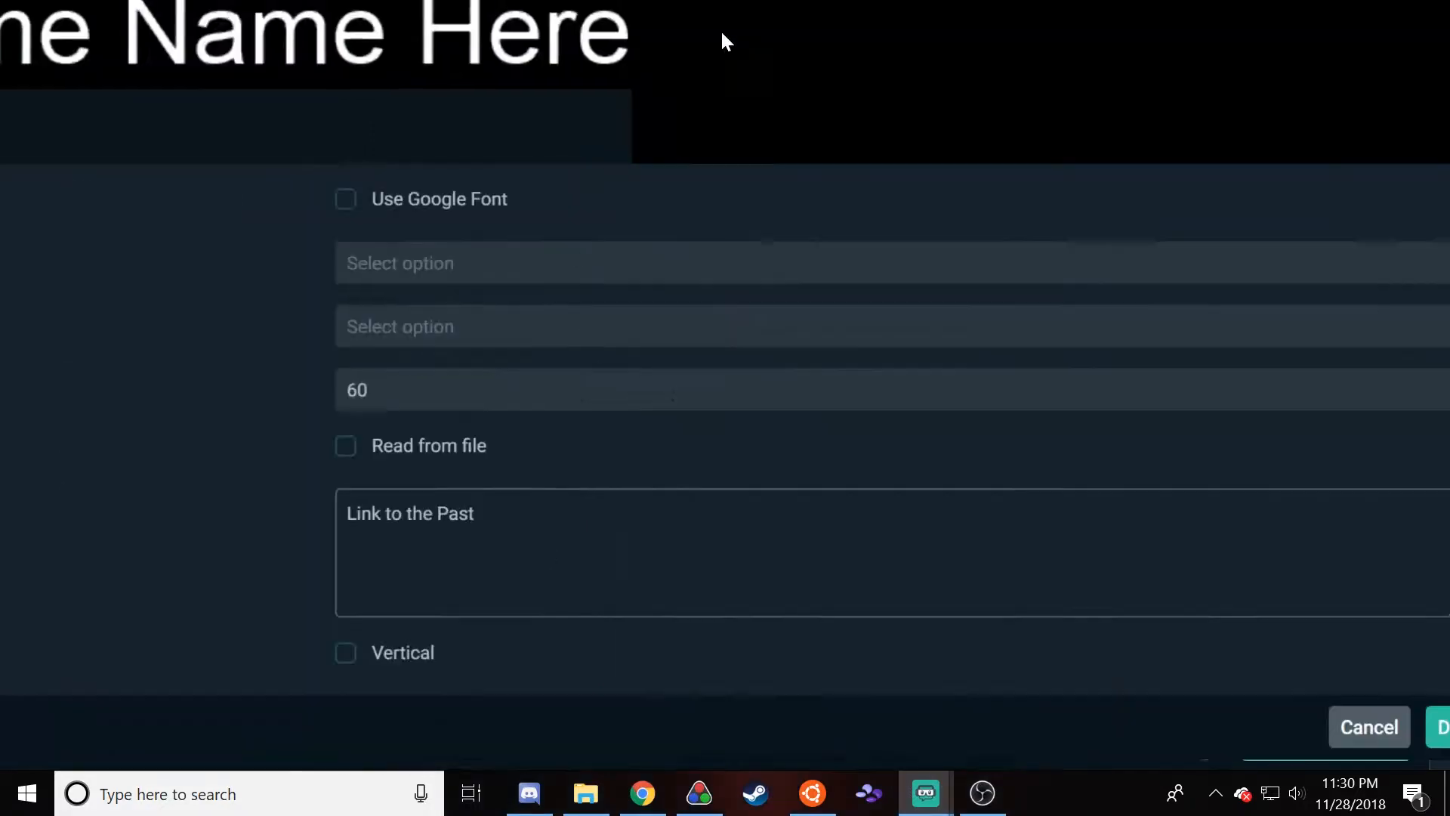
{"action": "left_click", "coordinate": [1405, 743]}
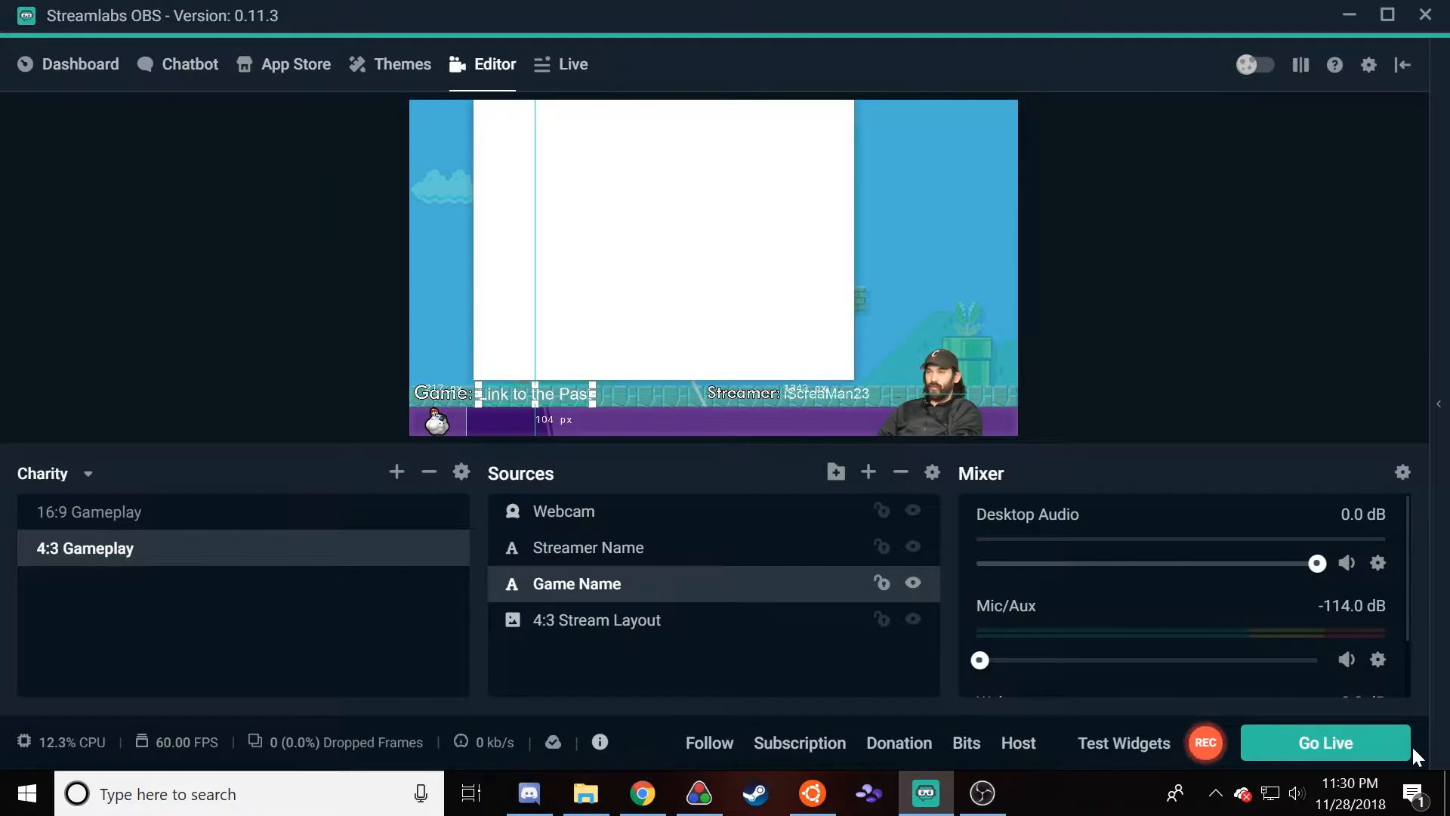
{"action": "left_click", "coordinate": [55, 301]}
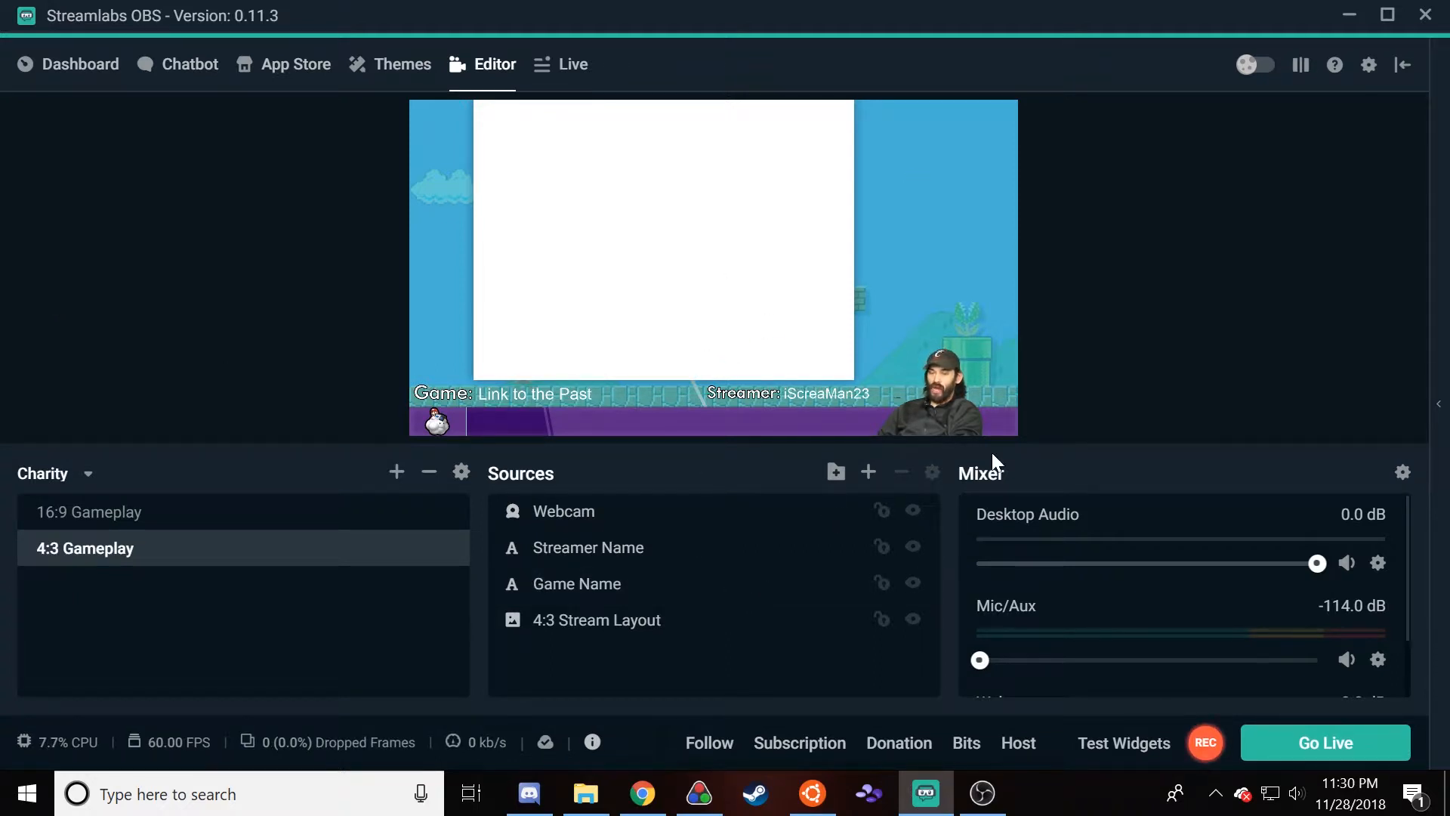
{"action": "left_click", "coordinate": [950, 432]}
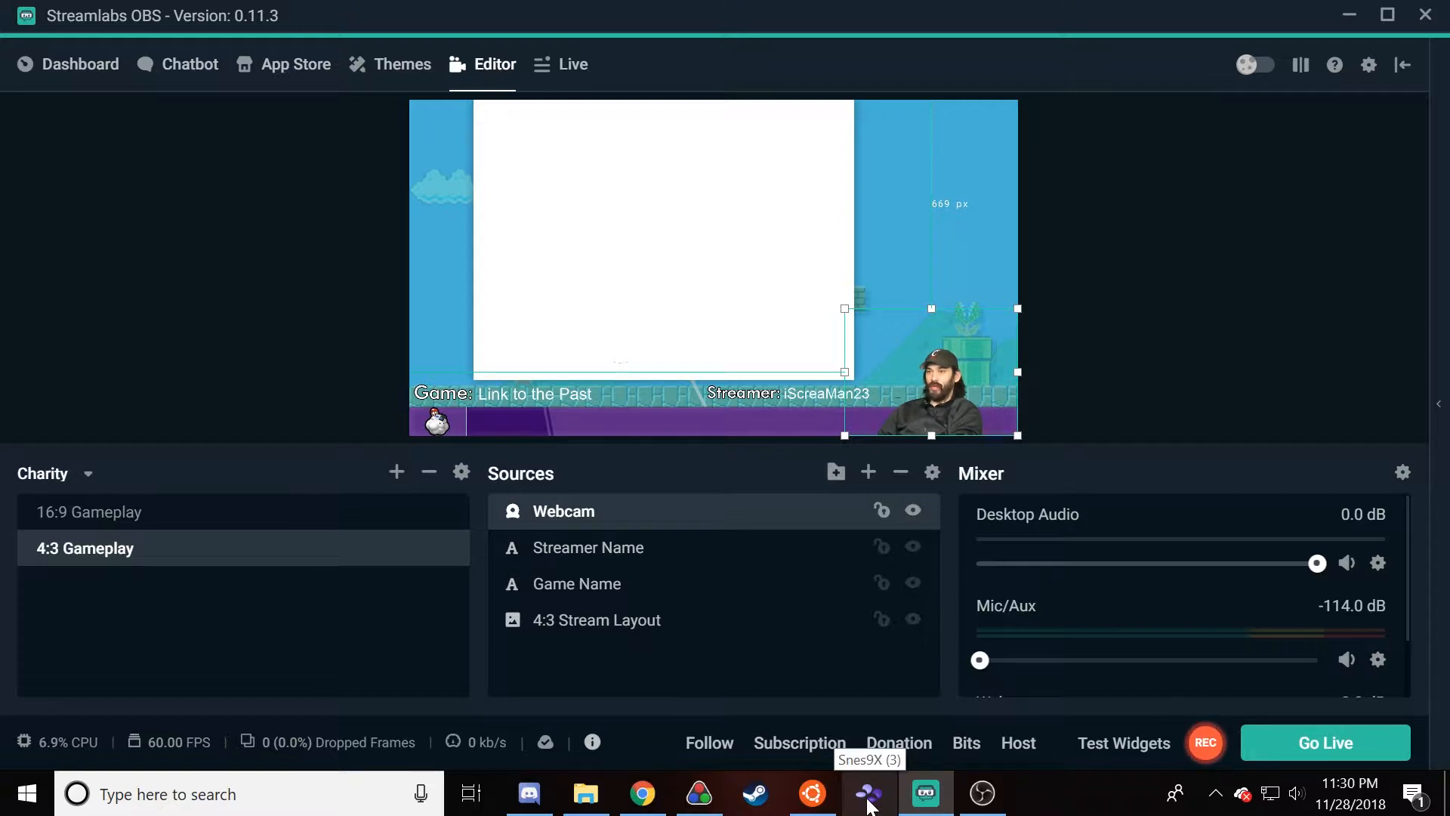
Step: Switch to Snes9X and load the ALttP - VT_no-glitch ROM dated 11/28/2018 1:03 PM
{"action": "left_click", "coordinate": [868, 800]}
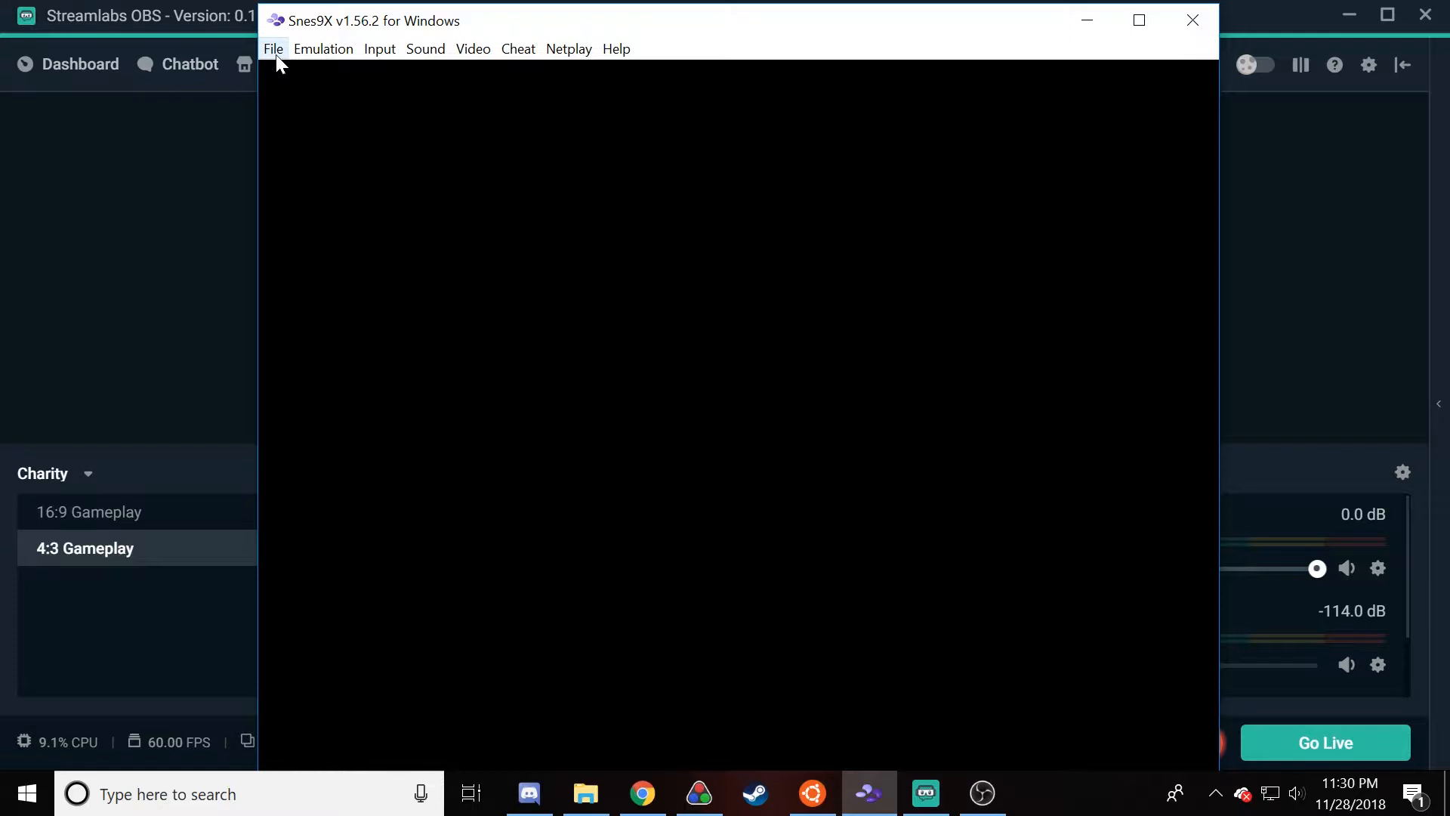
{"action": "left_click", "coordinate": [274, 50]}
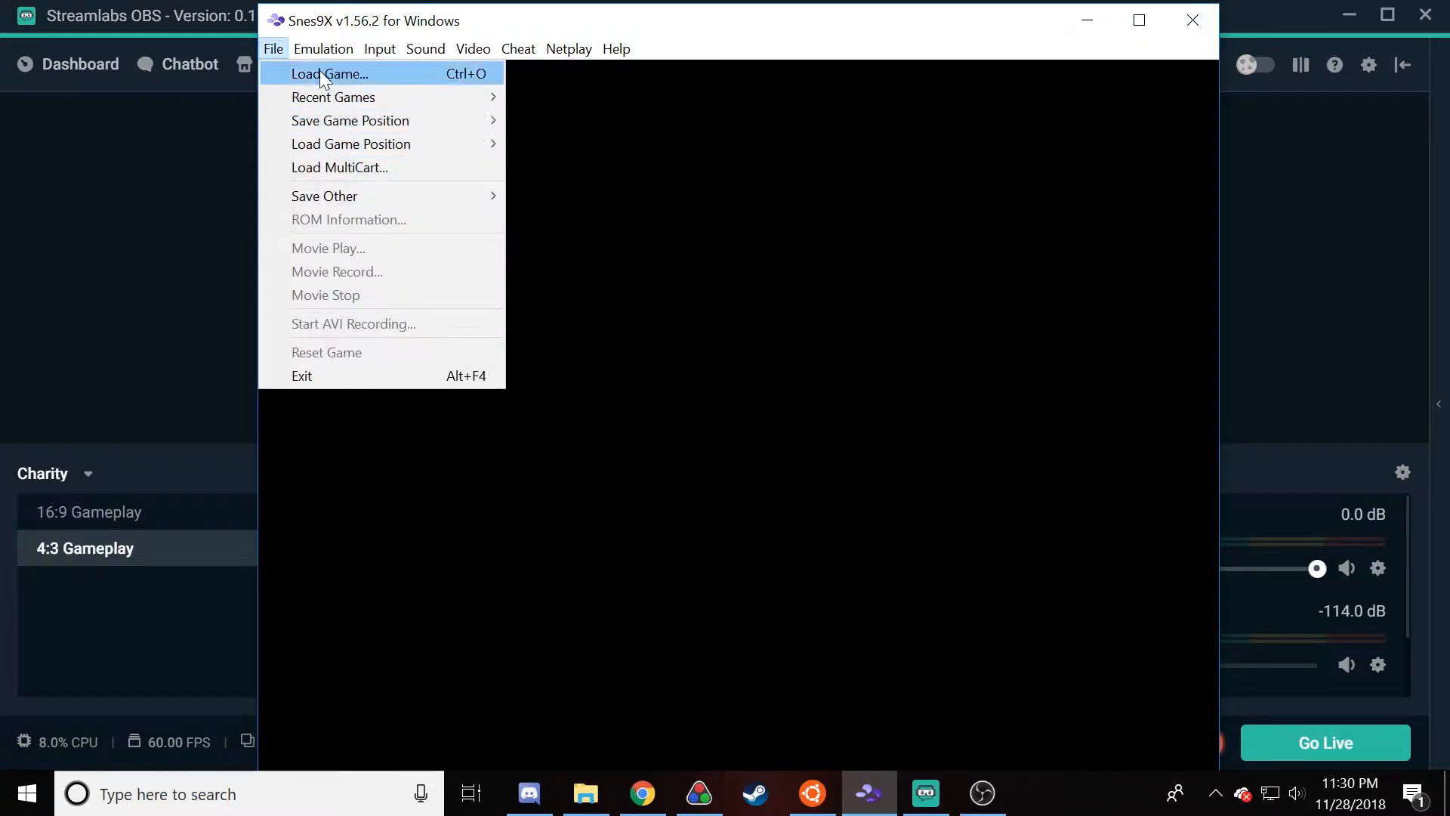
{"action": "mouse_move", "coordinate": [324, 48]}
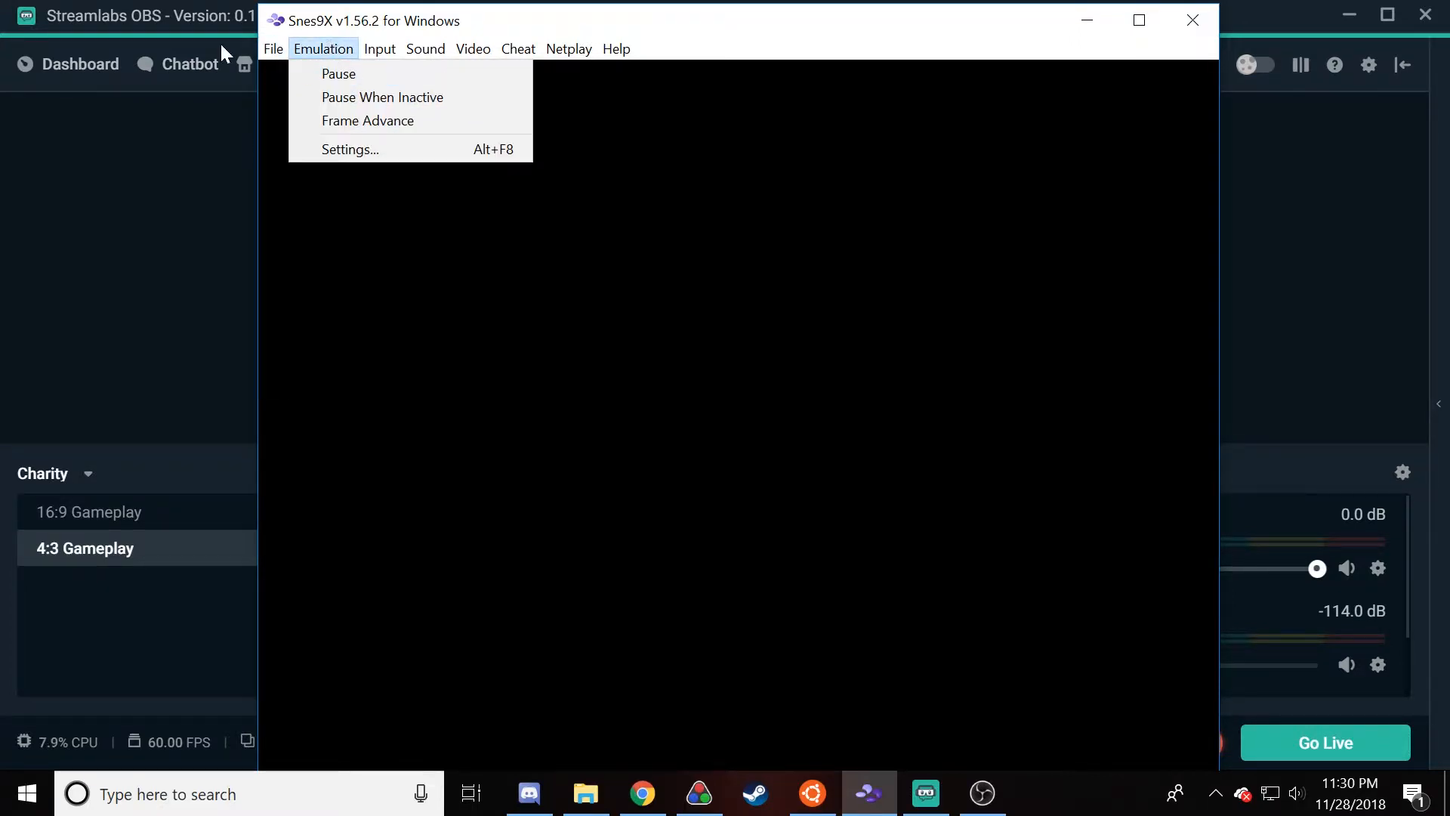
{"action": "mouse_move", "coordinate": [274, 48]}
{"action": "left_click", "coordinate": [296, 74]}
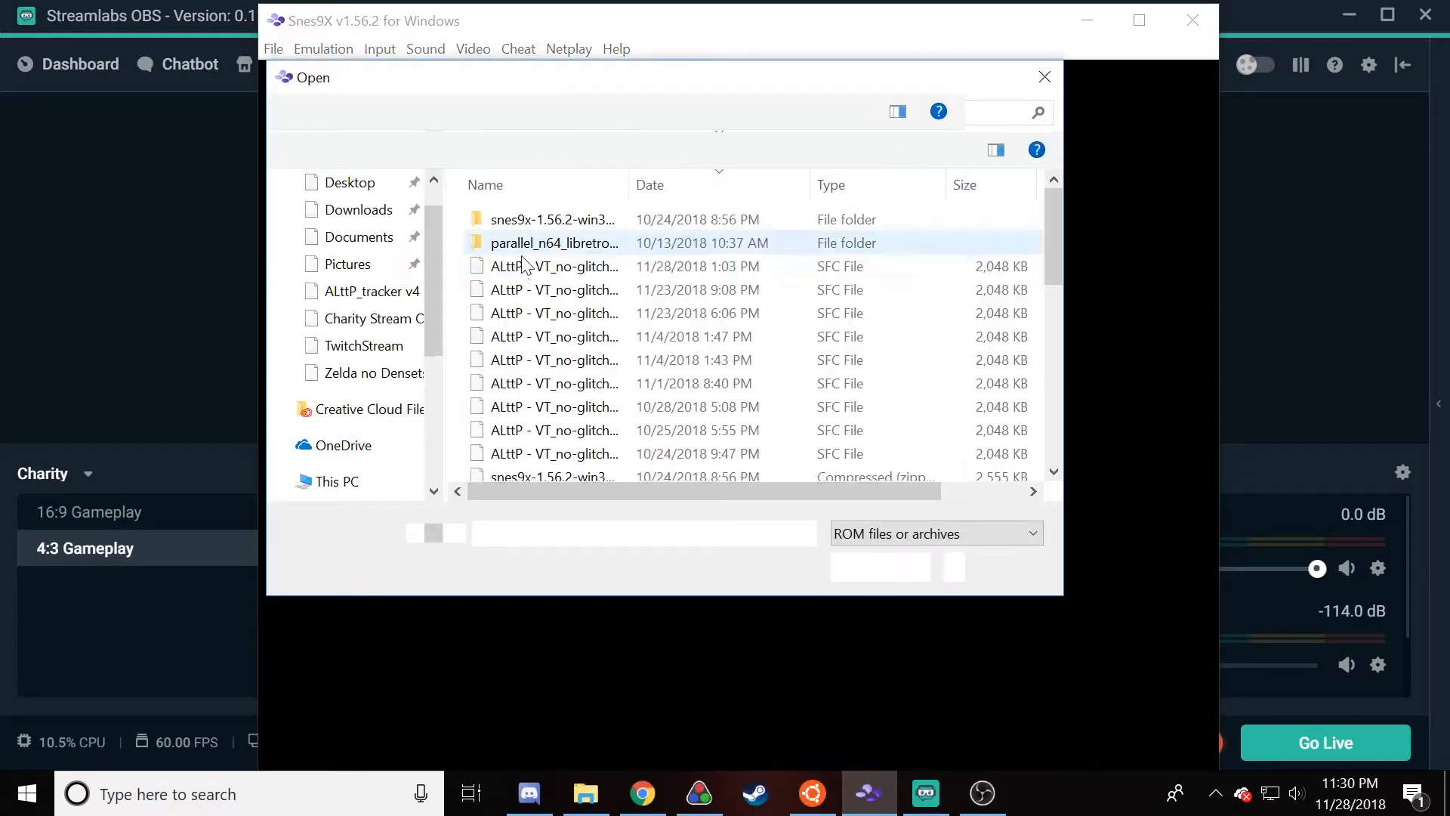
{"action": "double_click", "coordinate": [539, 269]}
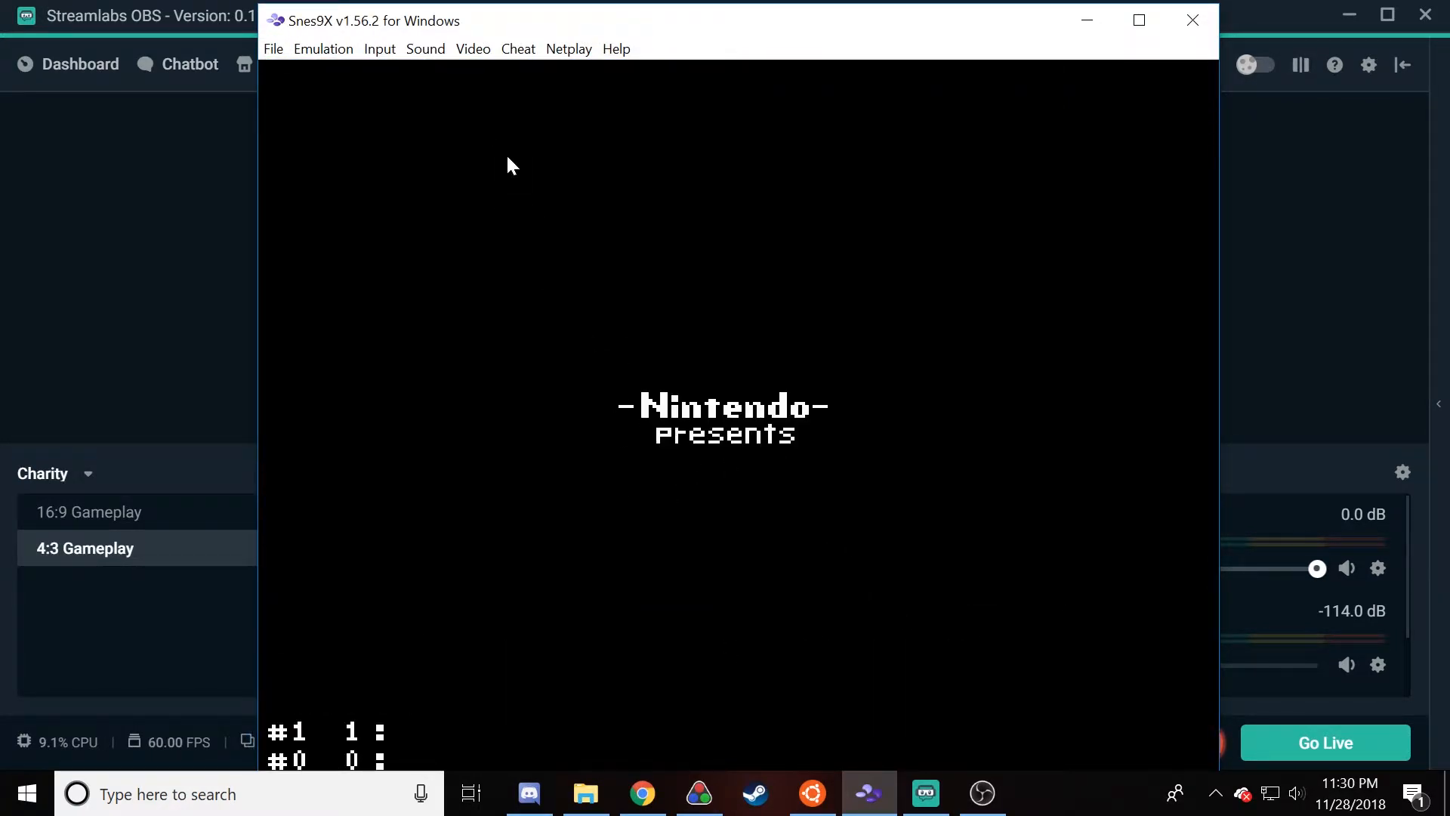
Step: Switch back to Streamlabs OBS and copy the snesStuff source from the Mario Maker collection's LttPRando scene
{"action": "left_click", "coordinate": [158, 24]}
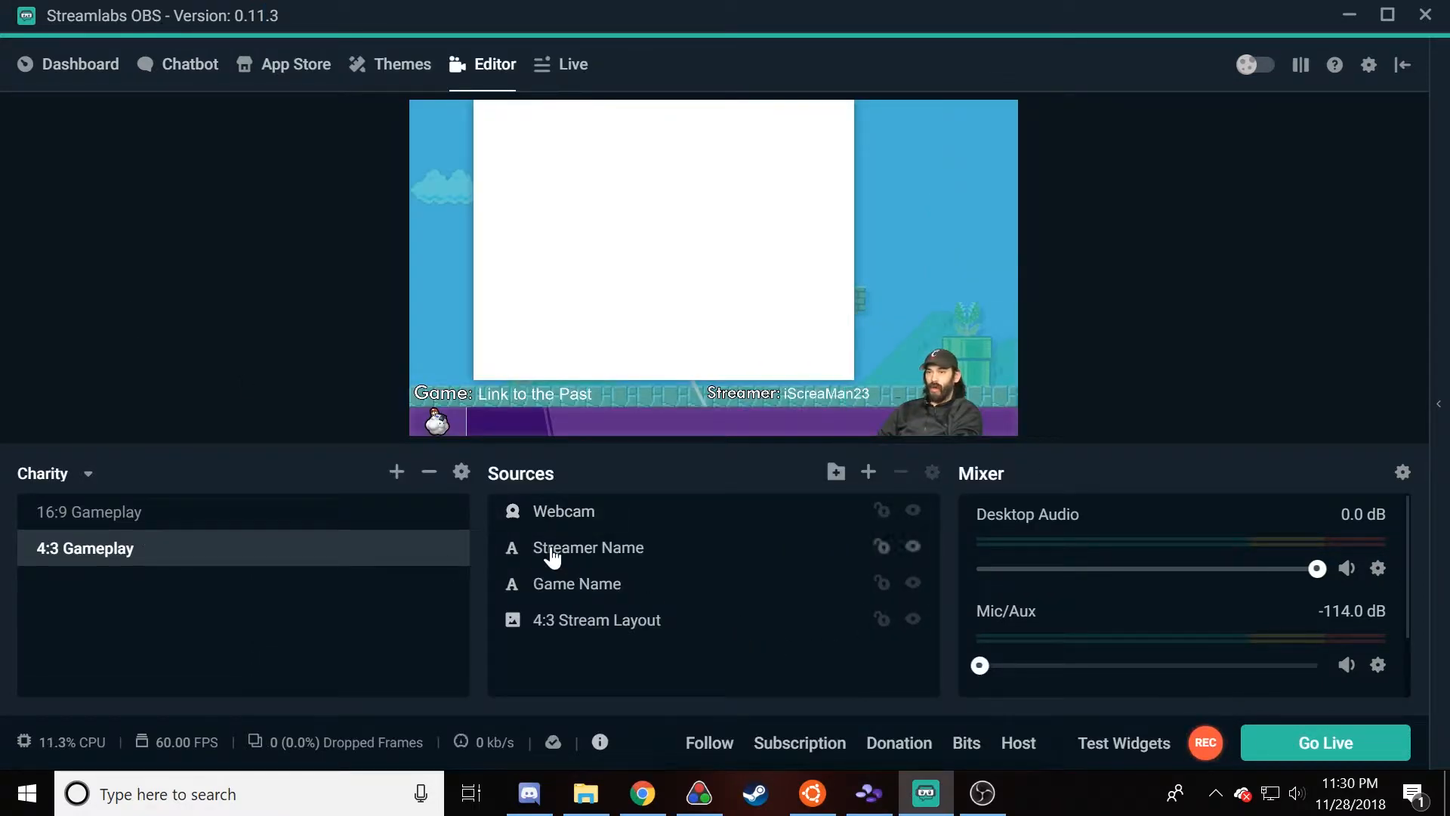
{"action": "left_click", "coordinate": [69, 487]}
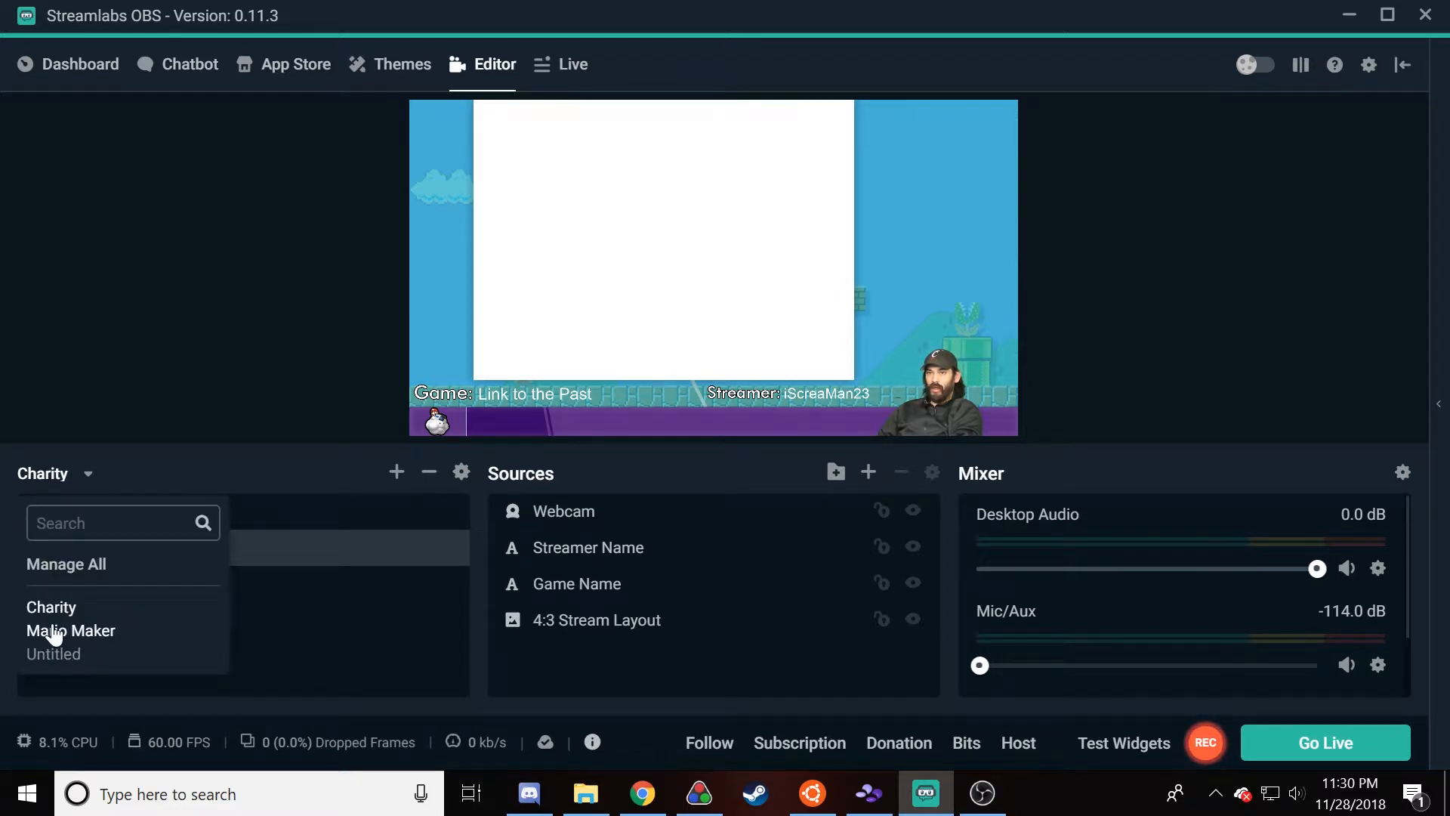
{"action": "left_click", "coordinate": [127, 629]}
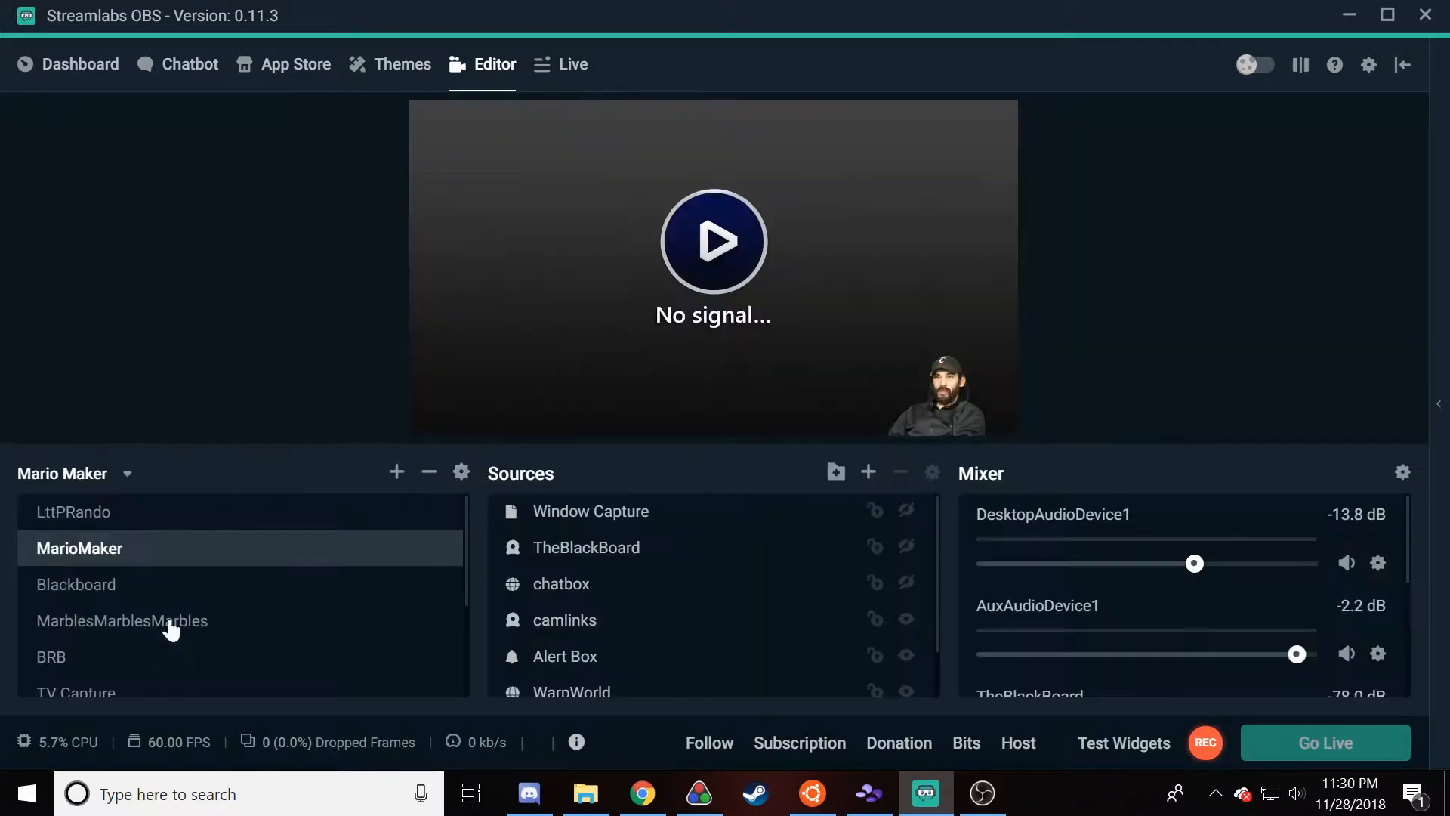
{"action": "left_click", "coordinate": [74, 516]}
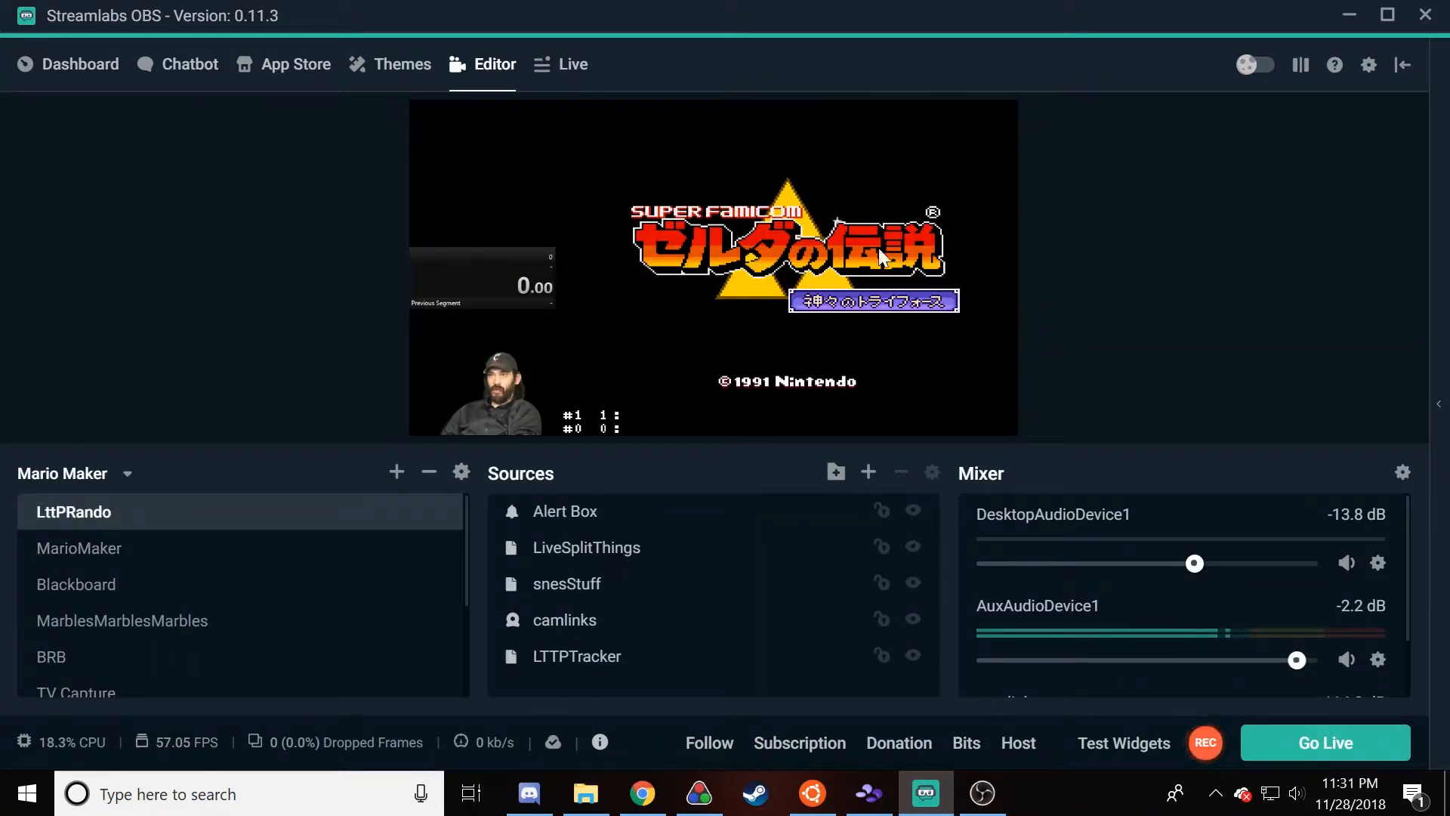
{"action": "left_click", "coordinate": [791, 204]}
{"action": "right_click", "coordinate": [791, 204]}
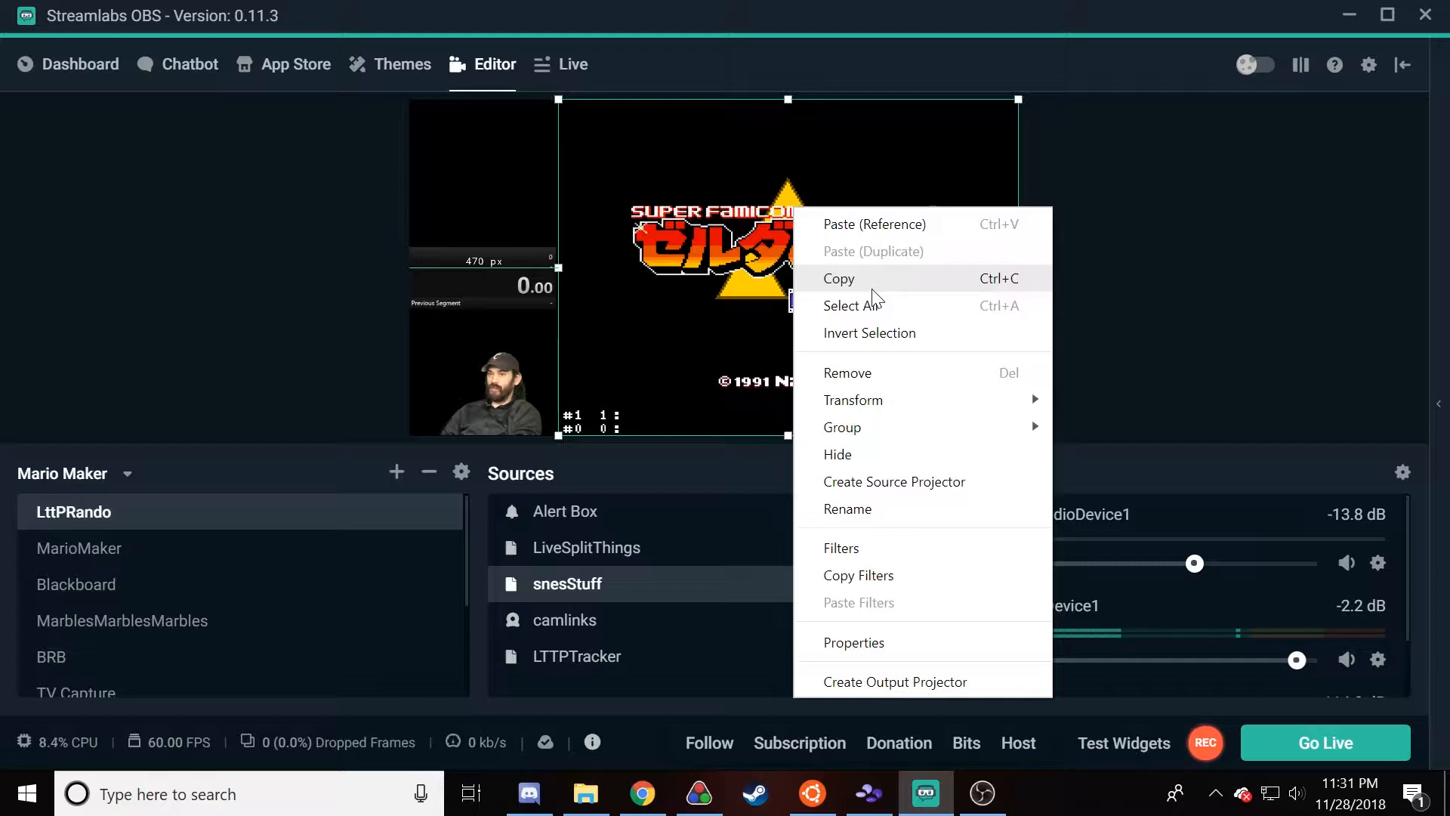
{"action": "left_click", "coordinate": [872, 291]}
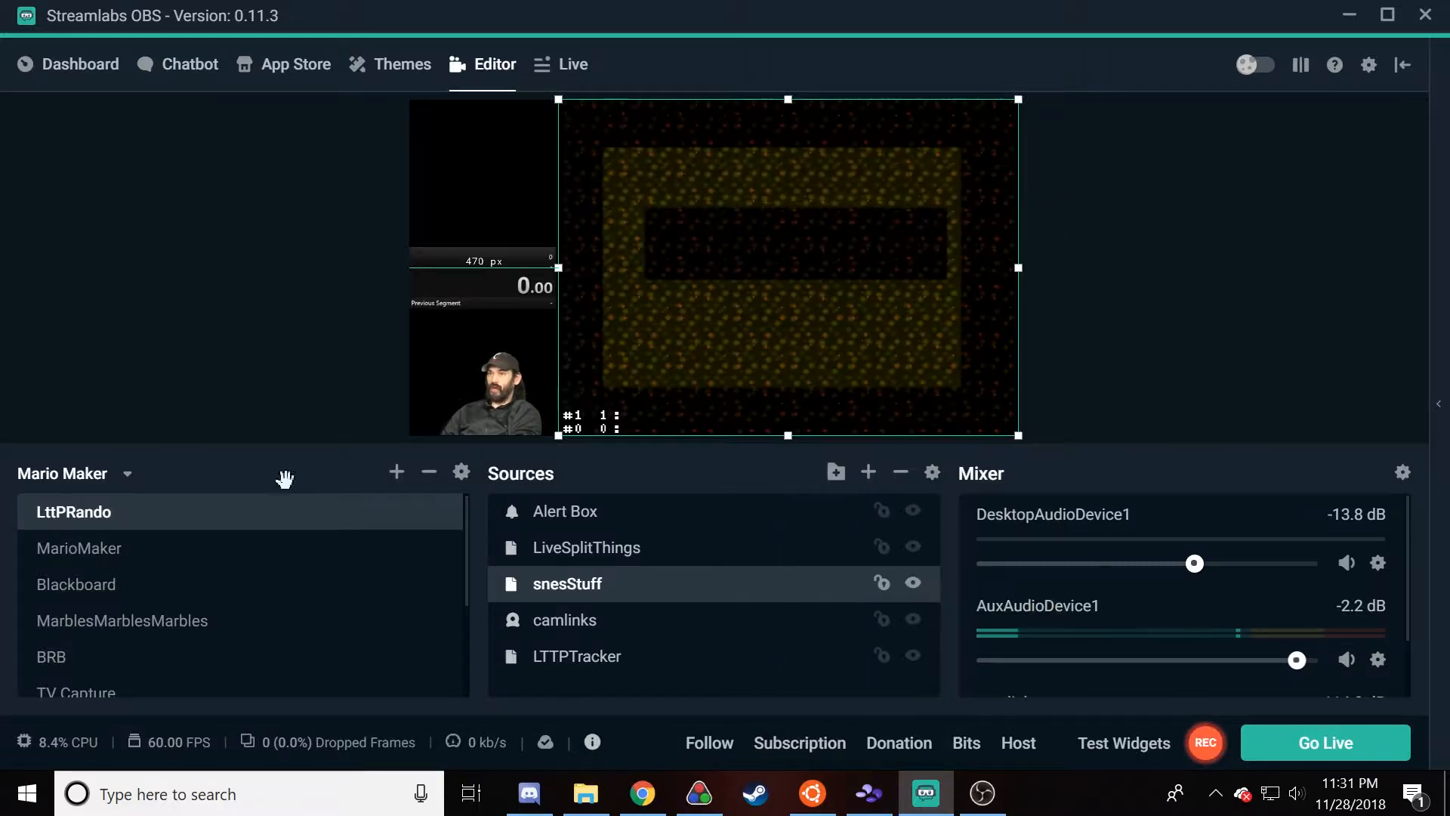
Step: Paste snesStuff as a duplicate into the Charity collection's 4:3 Gameplay scene and fit it over the white gameplay area
{"action": "left_click", "coordinate": [106, 479]}
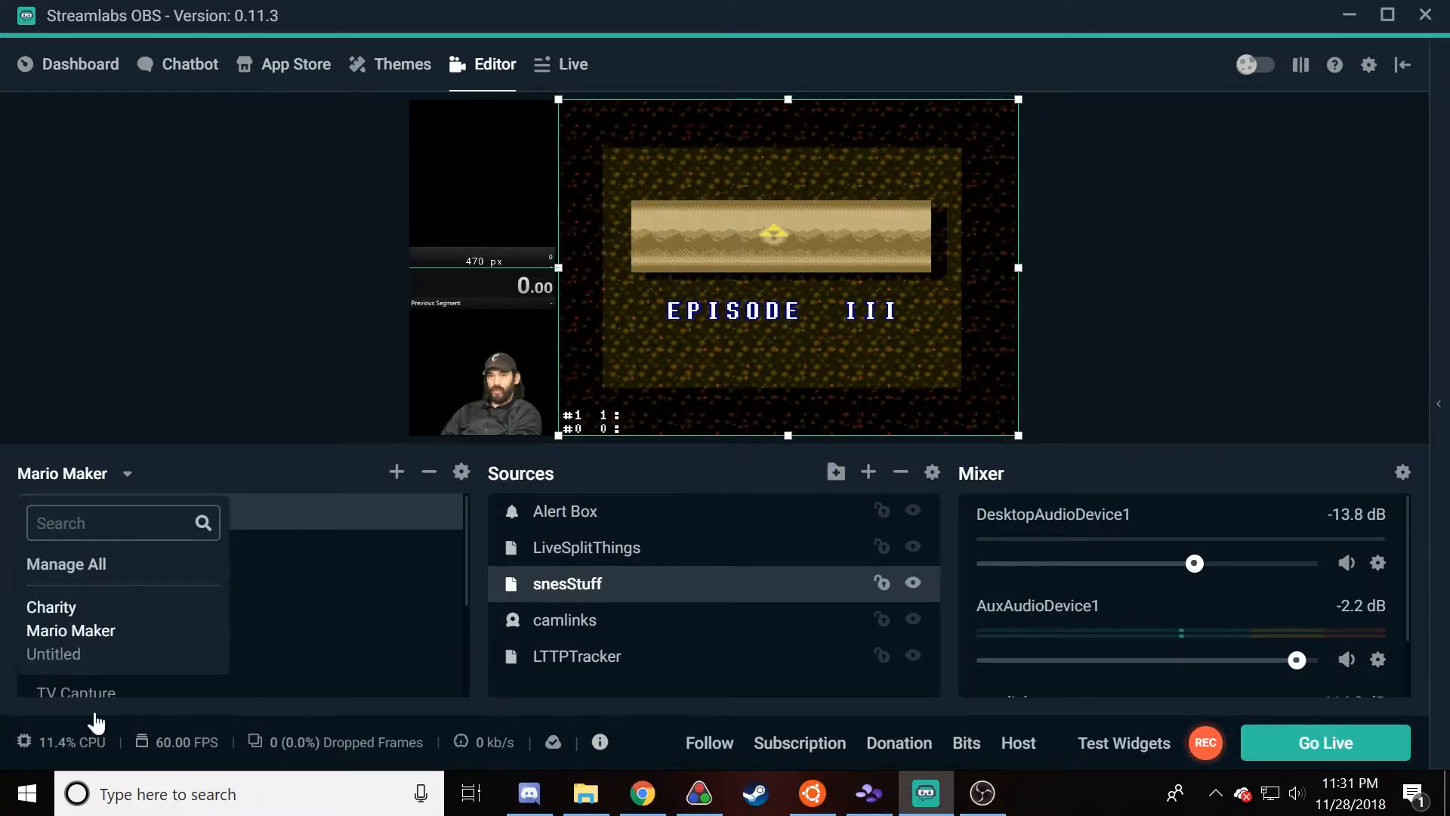
{"action": "left_click", "coordinate": [74, 654]}
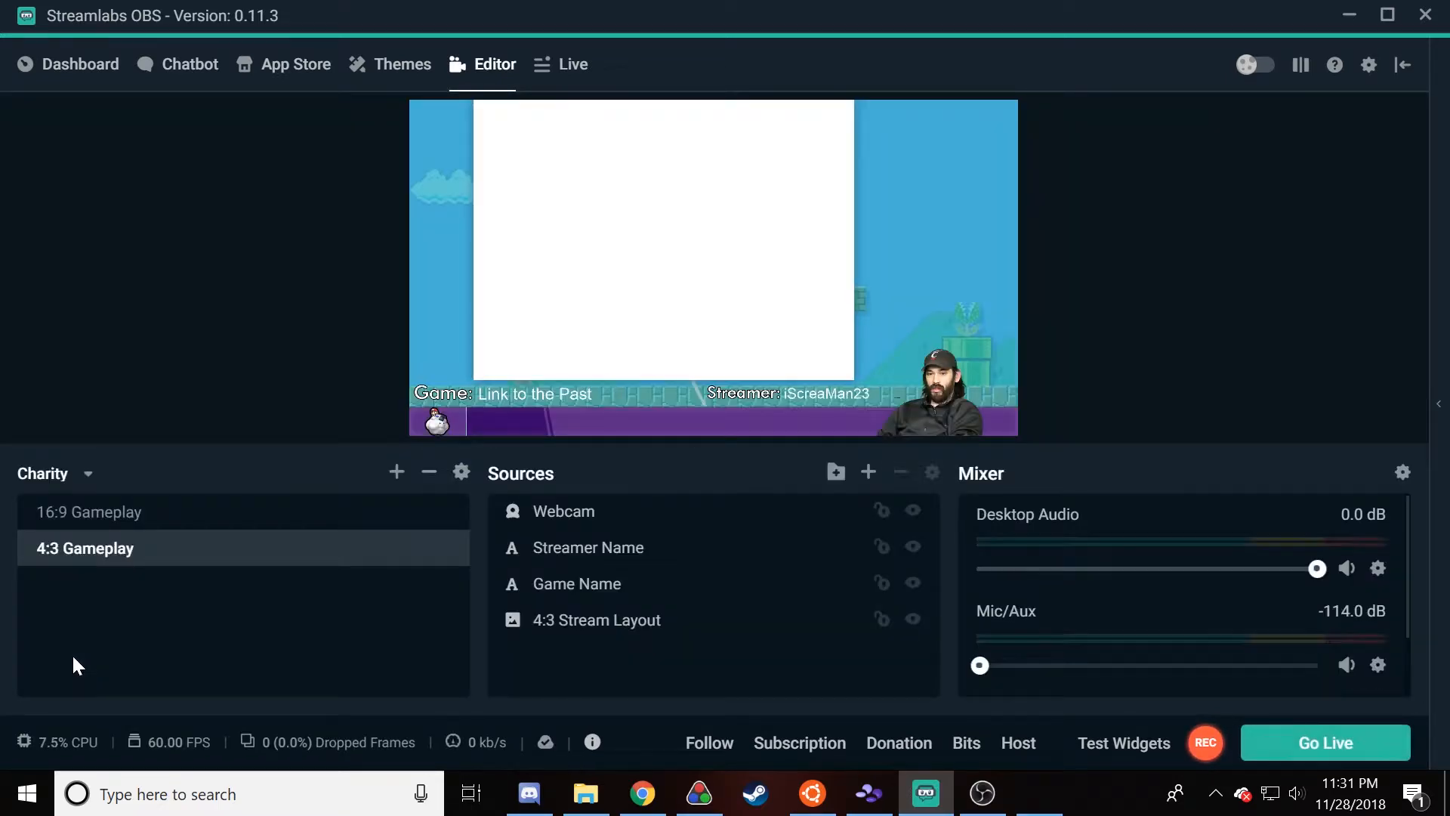
{"action": "right_click", "coordinate": [684, 673]}
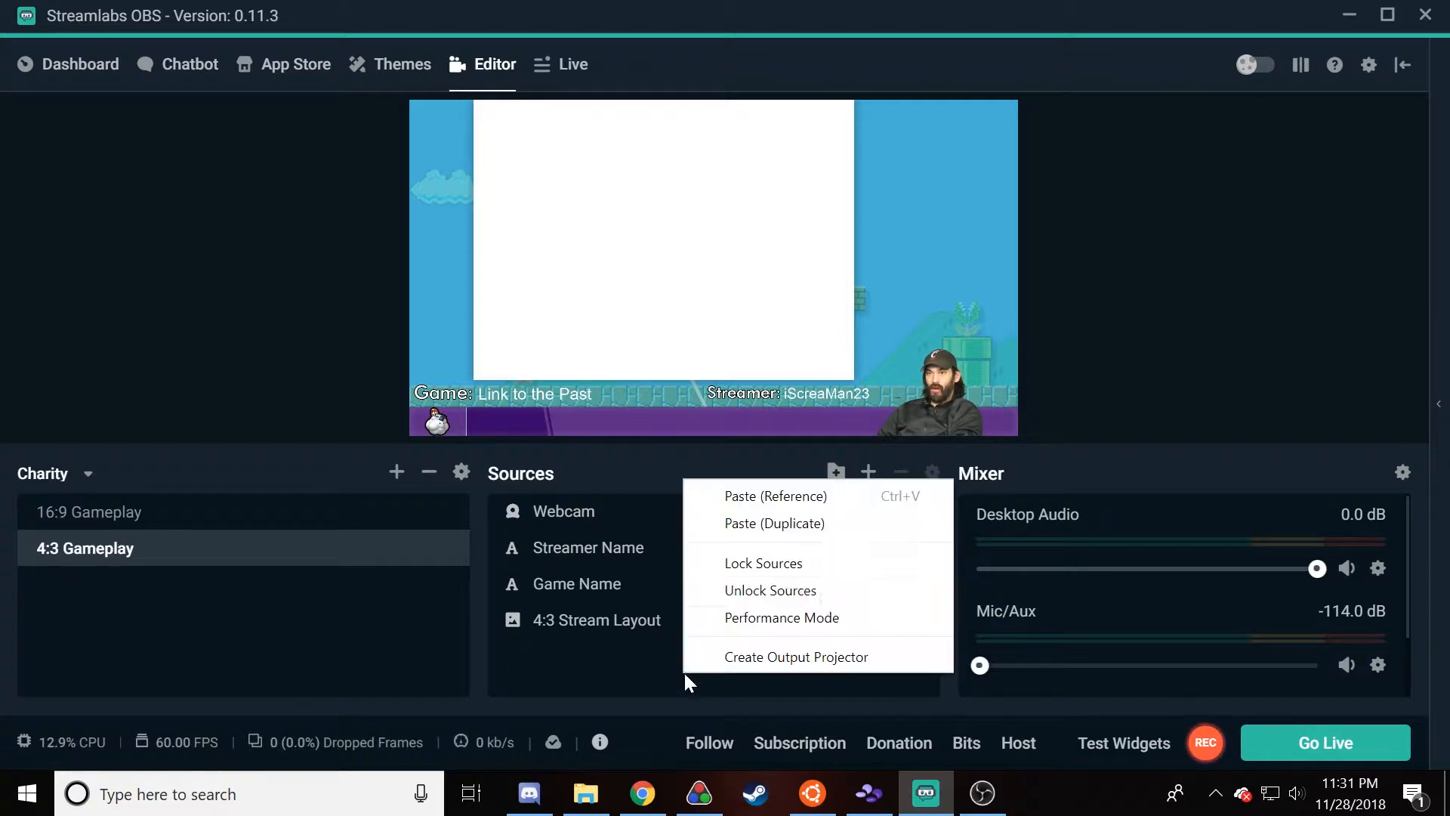
{"action": "left_click", "coordinate": [764, 524]}
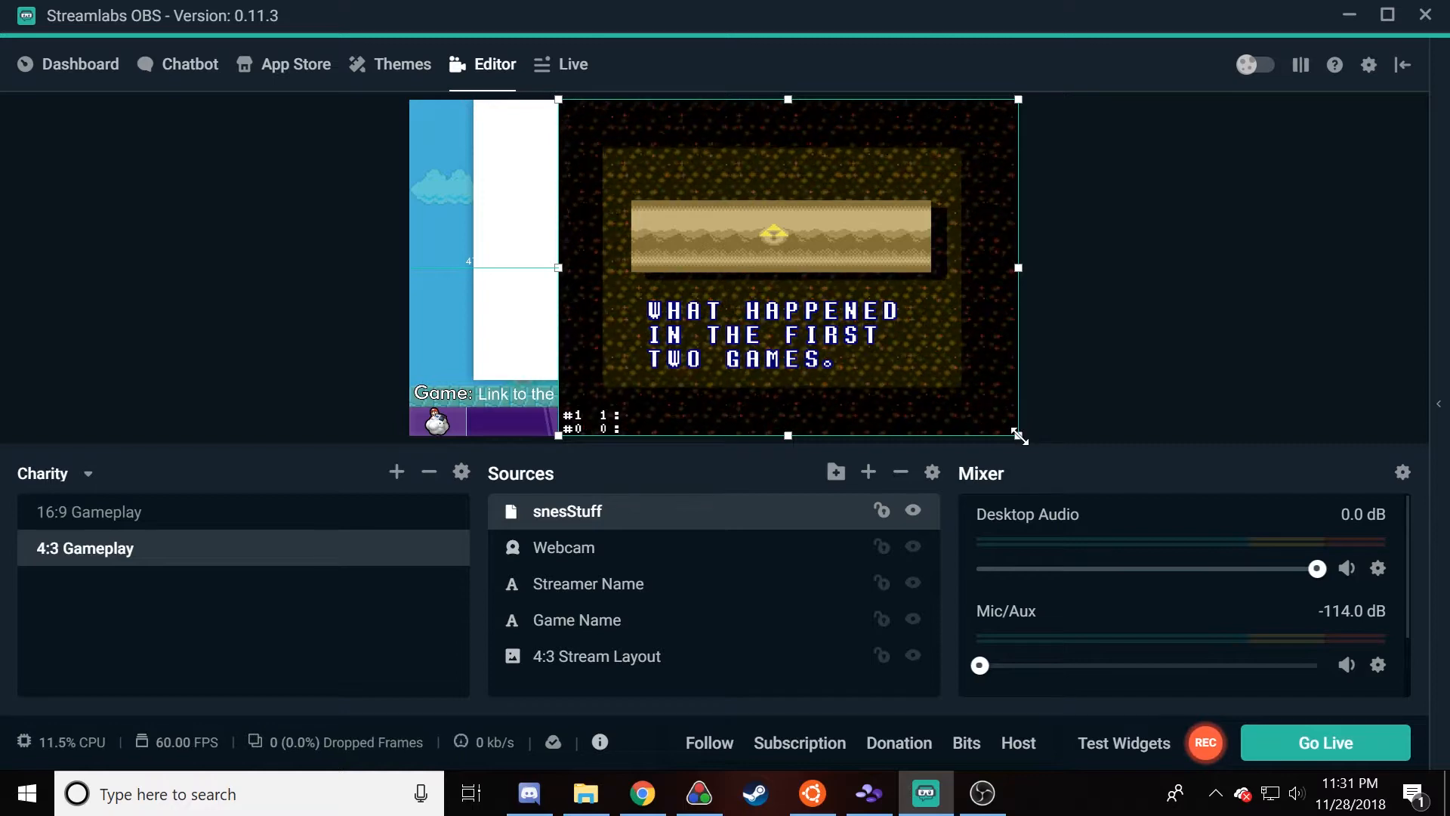
{"action": "left_click_drag", "start_coordinate": [1018, 435], "coordinate": [951, 382]}
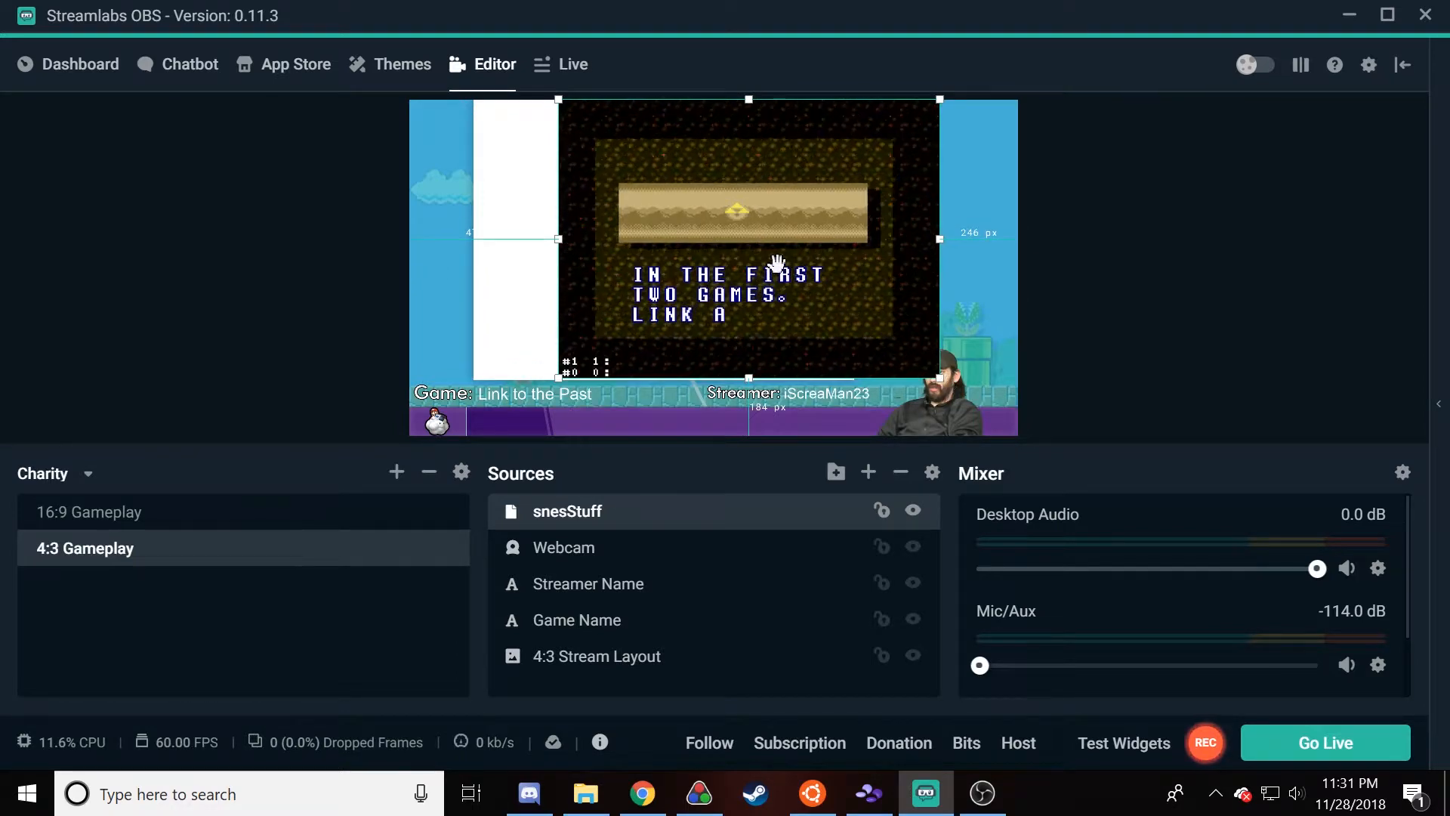
{"action": "left_click_drag", "start_coordinate": [773, 260], "coordinate": [691, 261]}
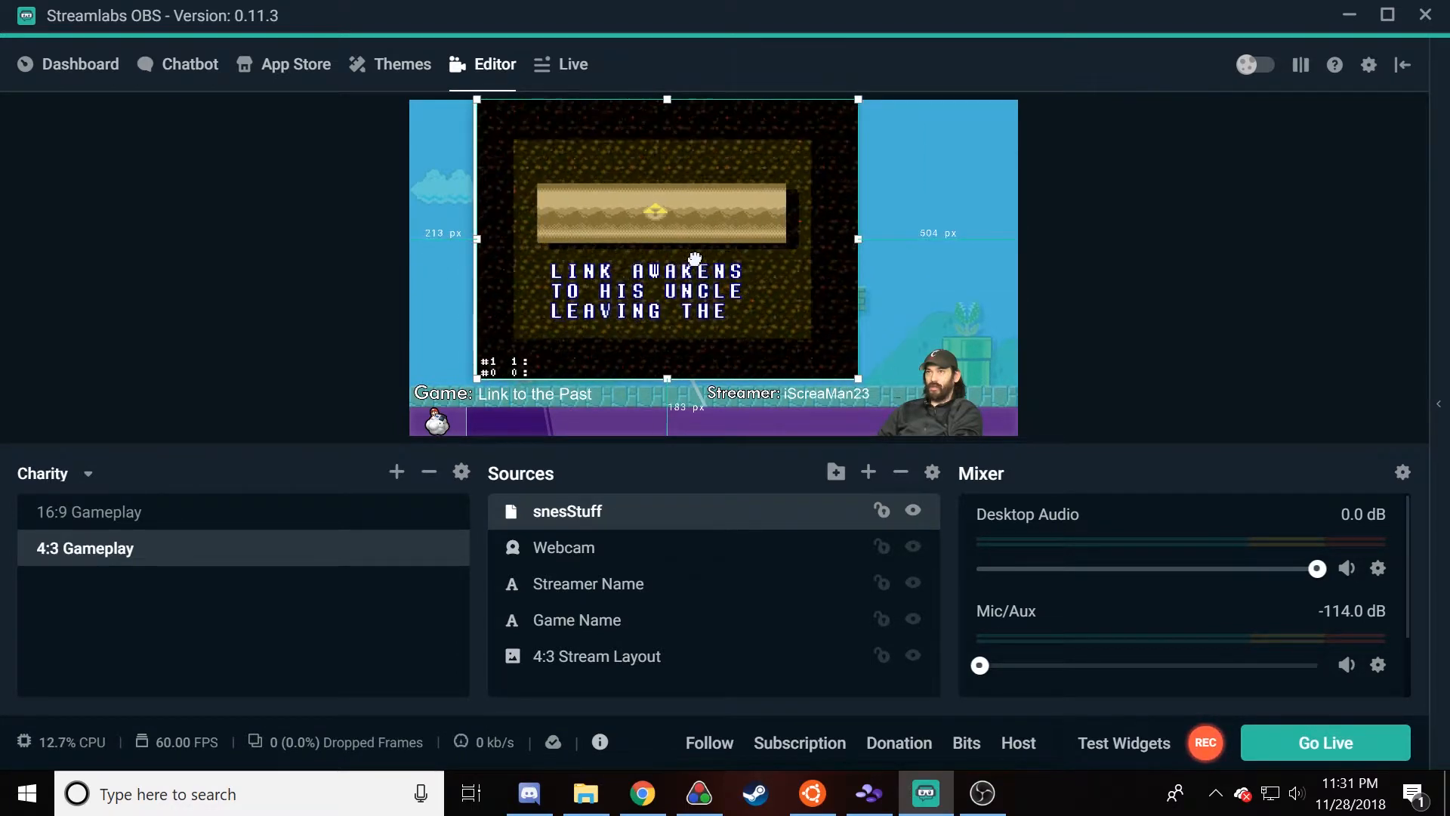
Step: Enlarge snesStuff slightly from its lower-left corner so it fully covers the 4:3 gameplay area
{"action": "mouse_move", "coordinate": [478, 378]}
{"action": "left_mouse_down"}
{"action": "mouse_move", "coordinate": [259, 529]}
{"action": "mouse_move", "coordinate": [467, 385]}
{"action": "left_mouse_up"}
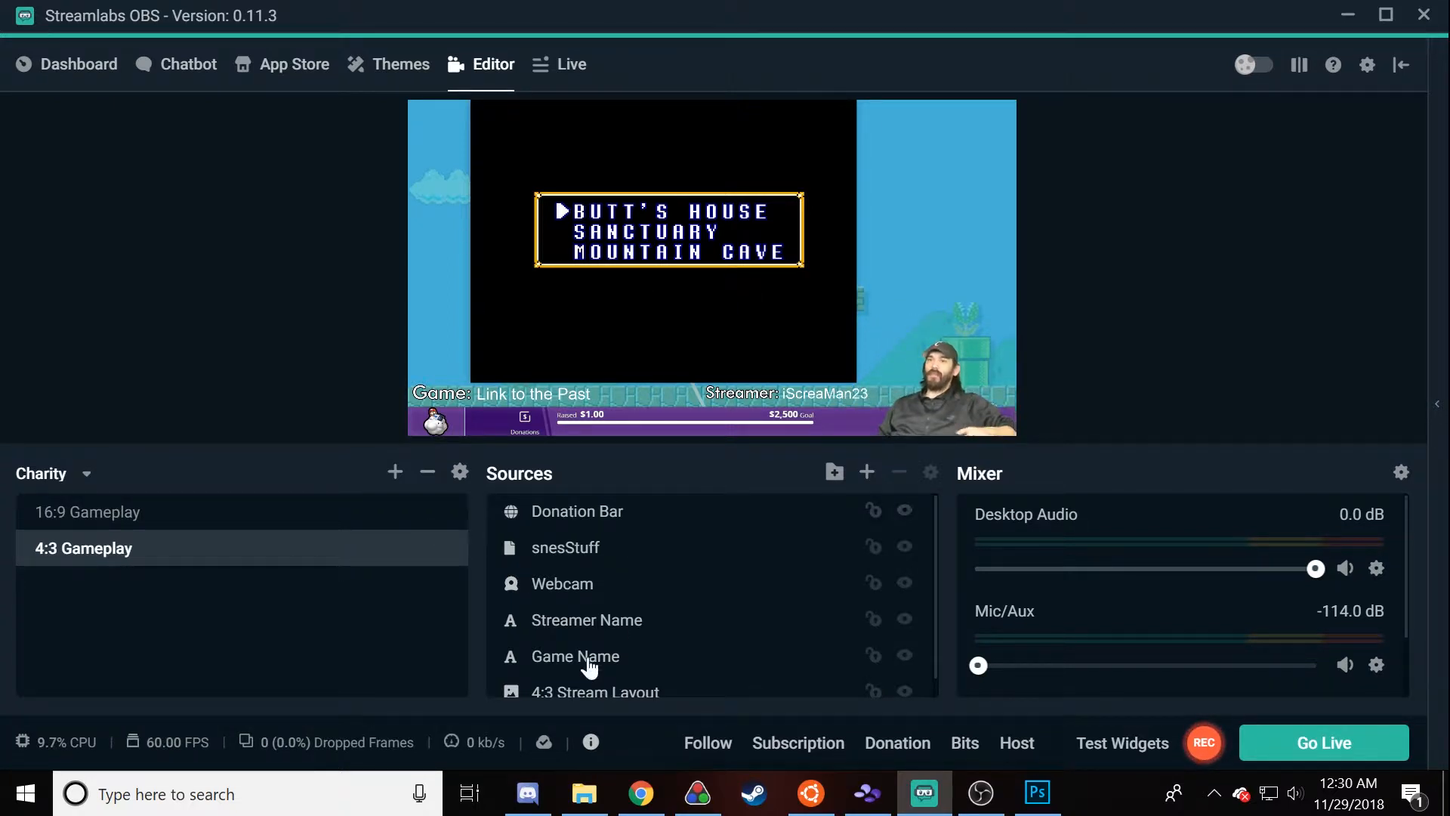
{"action": "left_click", "coordinate": [563, 524]}
{"action": "right_click", "coordinate": [563, 519]}
{"action": "key", "text": "Escape"}
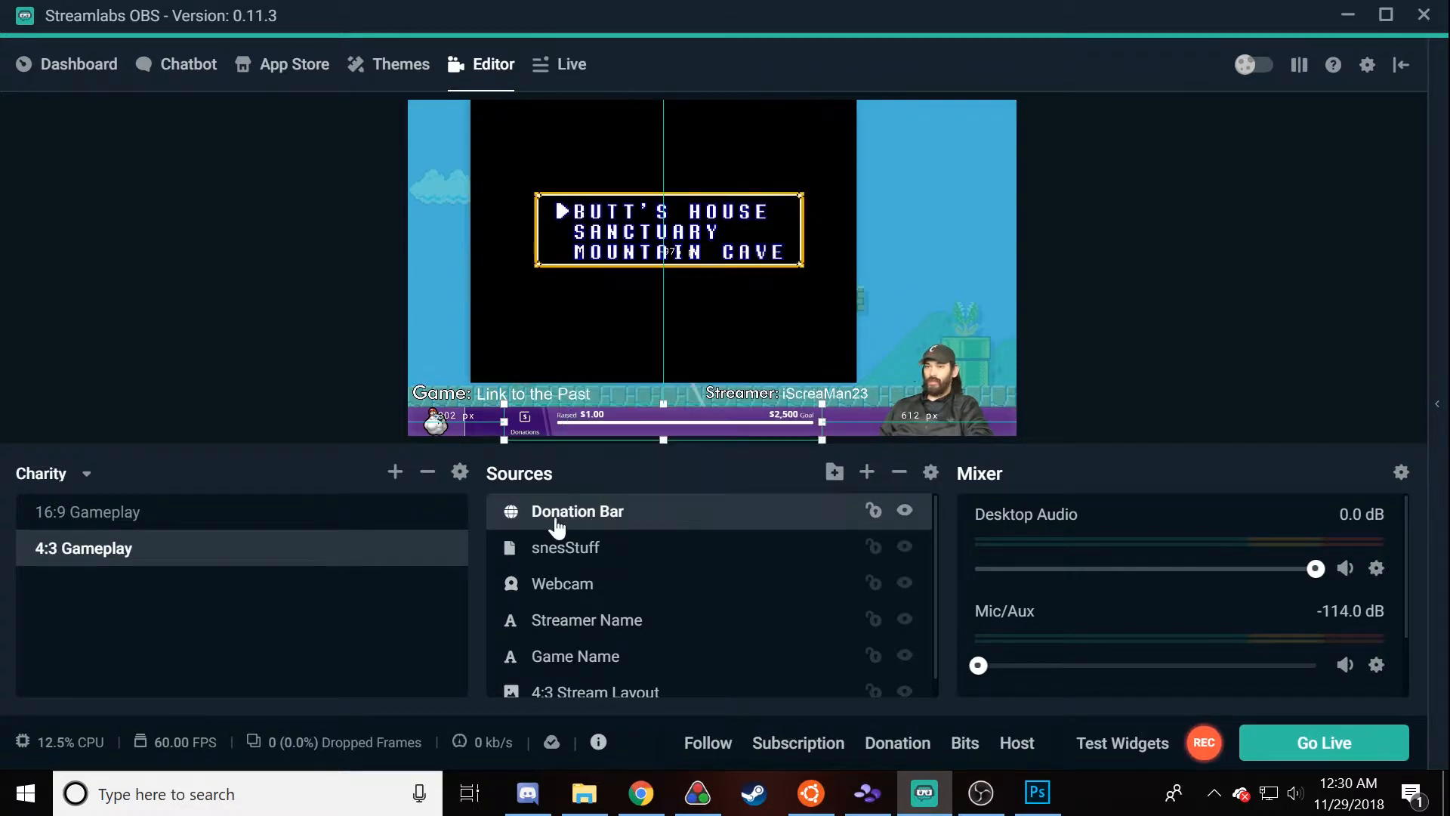
Step: Add a new Browser Source named Title to the 4:3 Gameplay scene and clear its default URL
{"action": "left_click", "coordinate": [868, 472]}
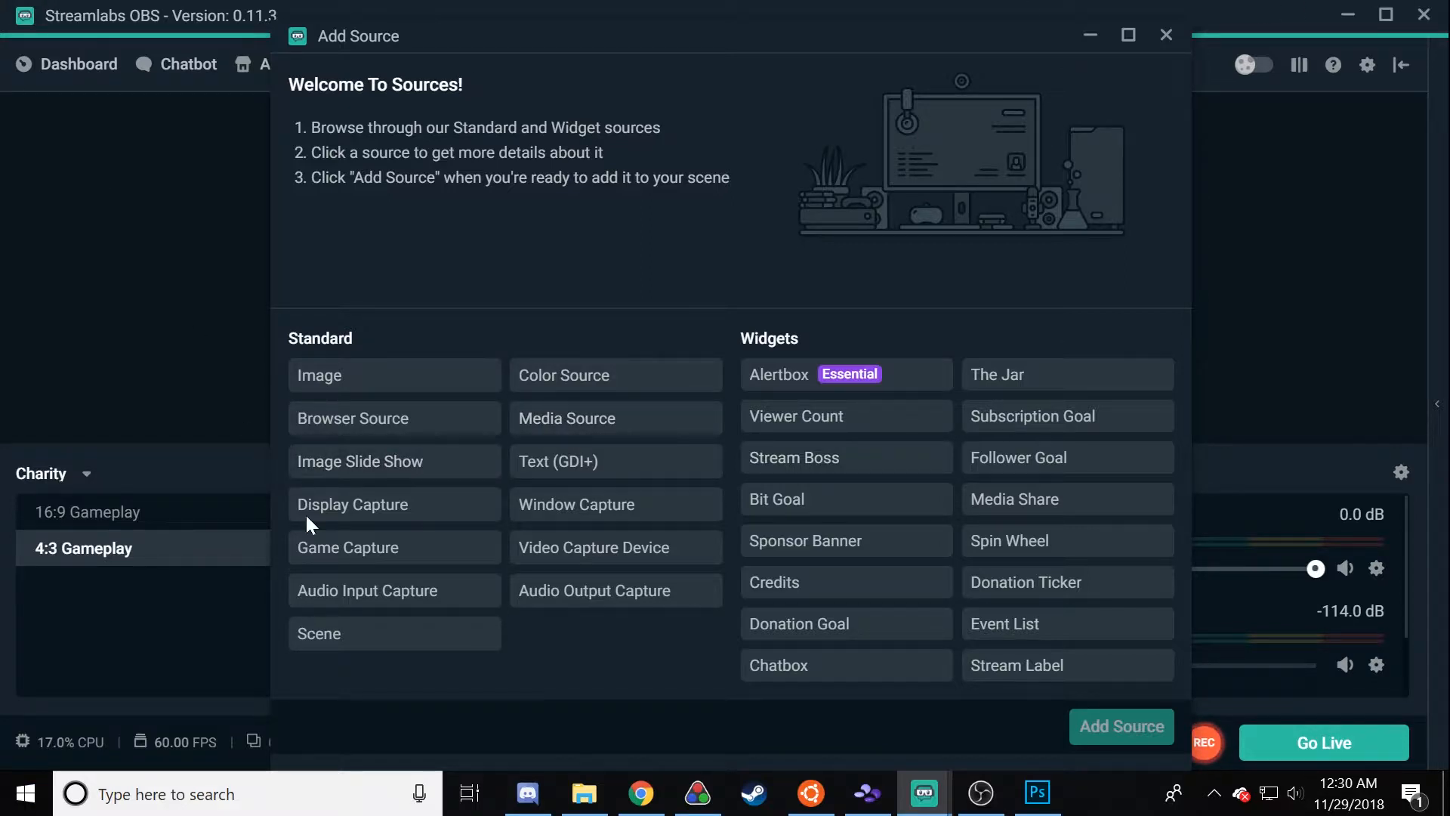
{"action": "left_click", "coordinate": [362, 423]}
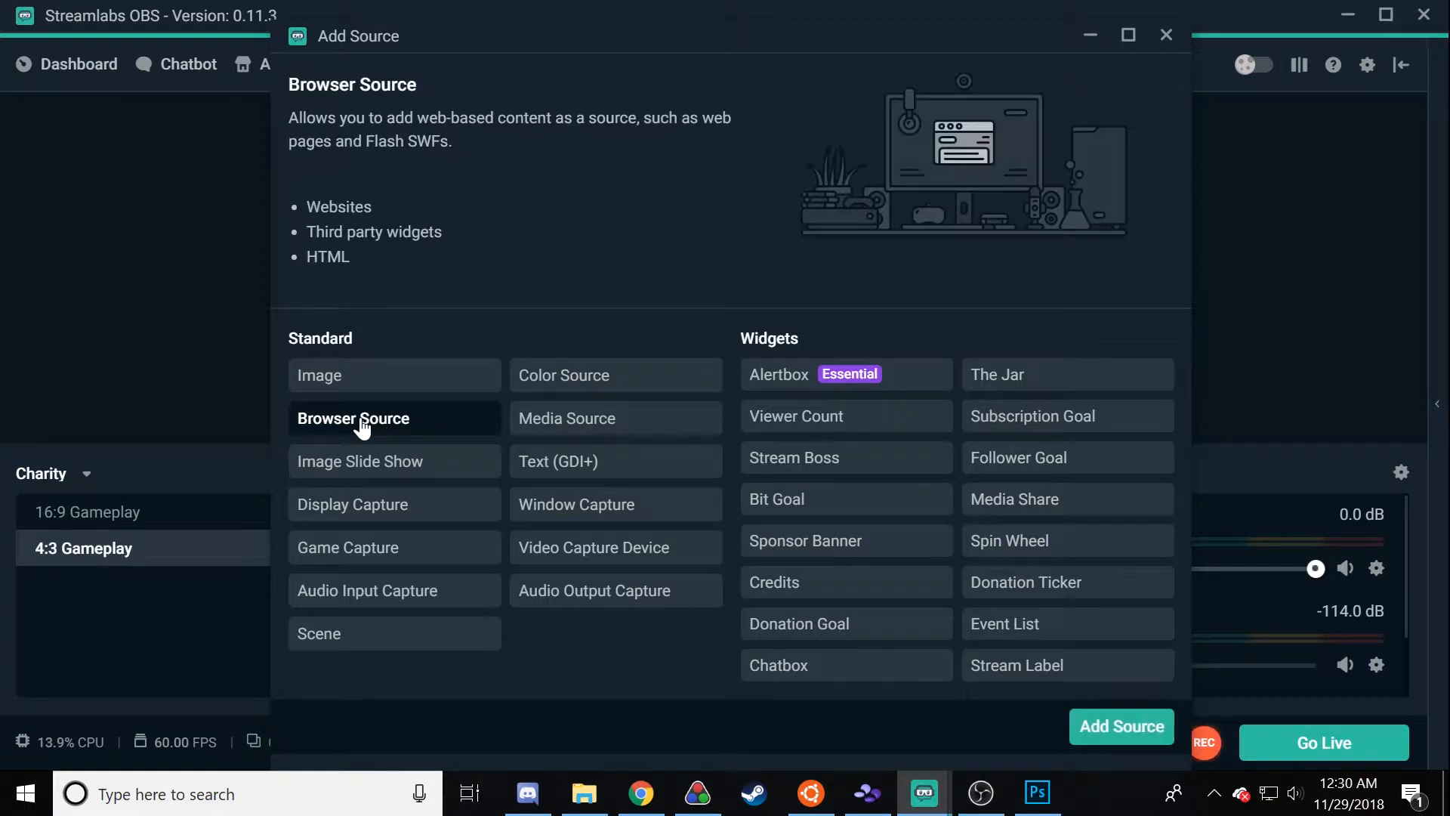
{"action": "left_click", "coordinate": [1104, 730]}
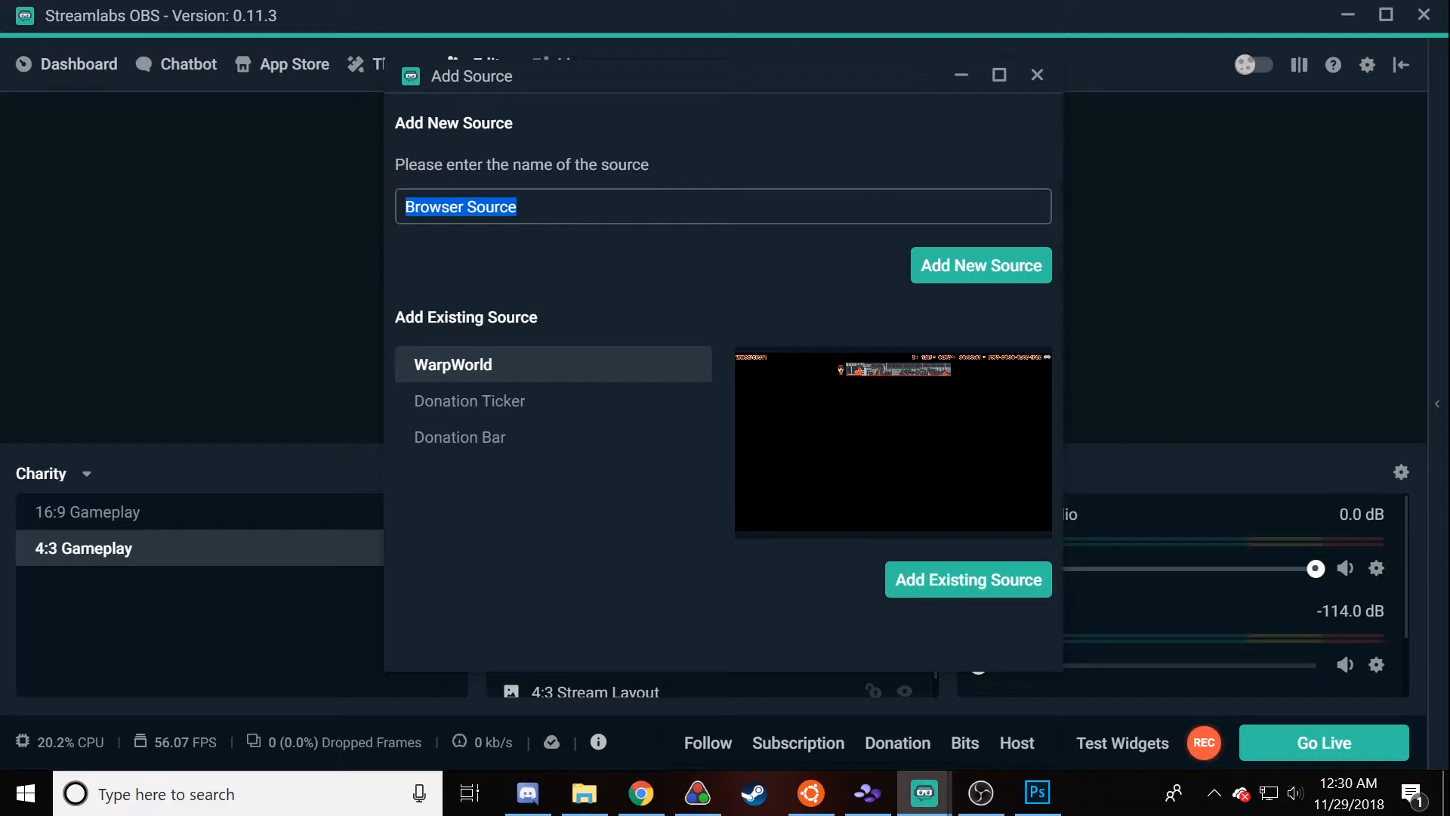
{"action": "type", "text": "Titile"}
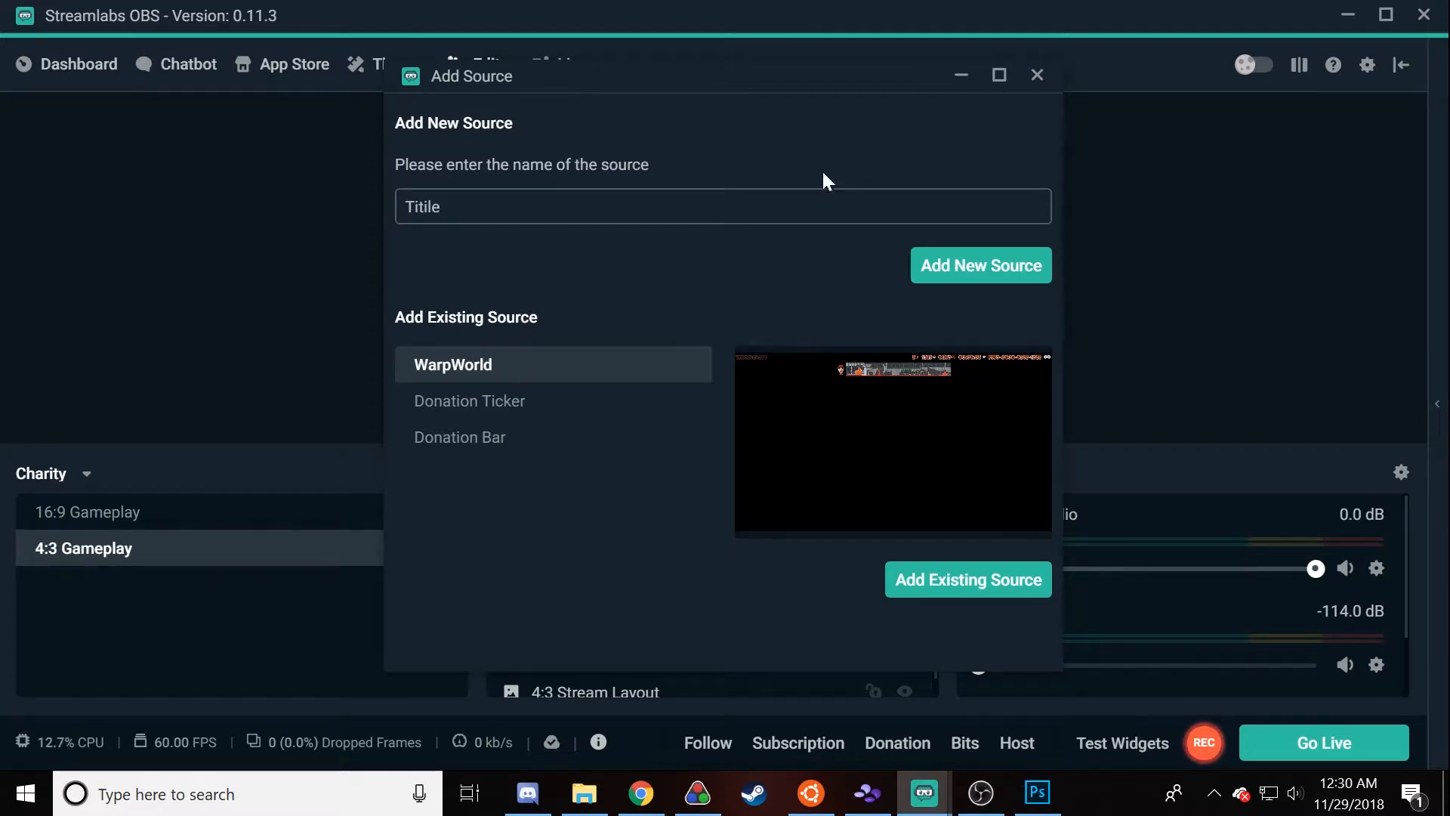
{"action": "key", "text": "BackSpace"}
{"action": "key", "text": "BackSpace"}
{"action": "type", "text": "t"}
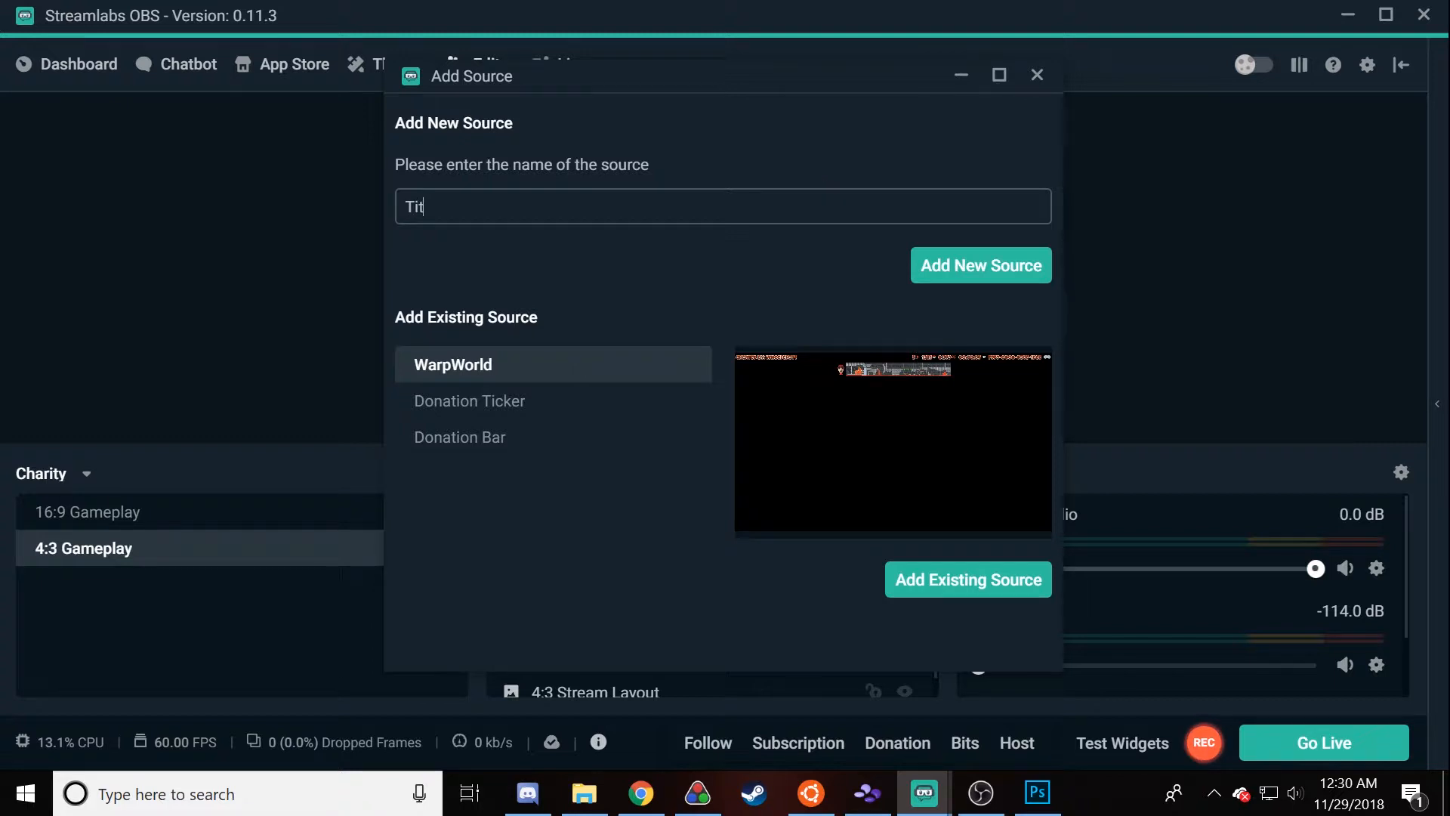
{"action": "left_click", "coordinate": [968, 265]}
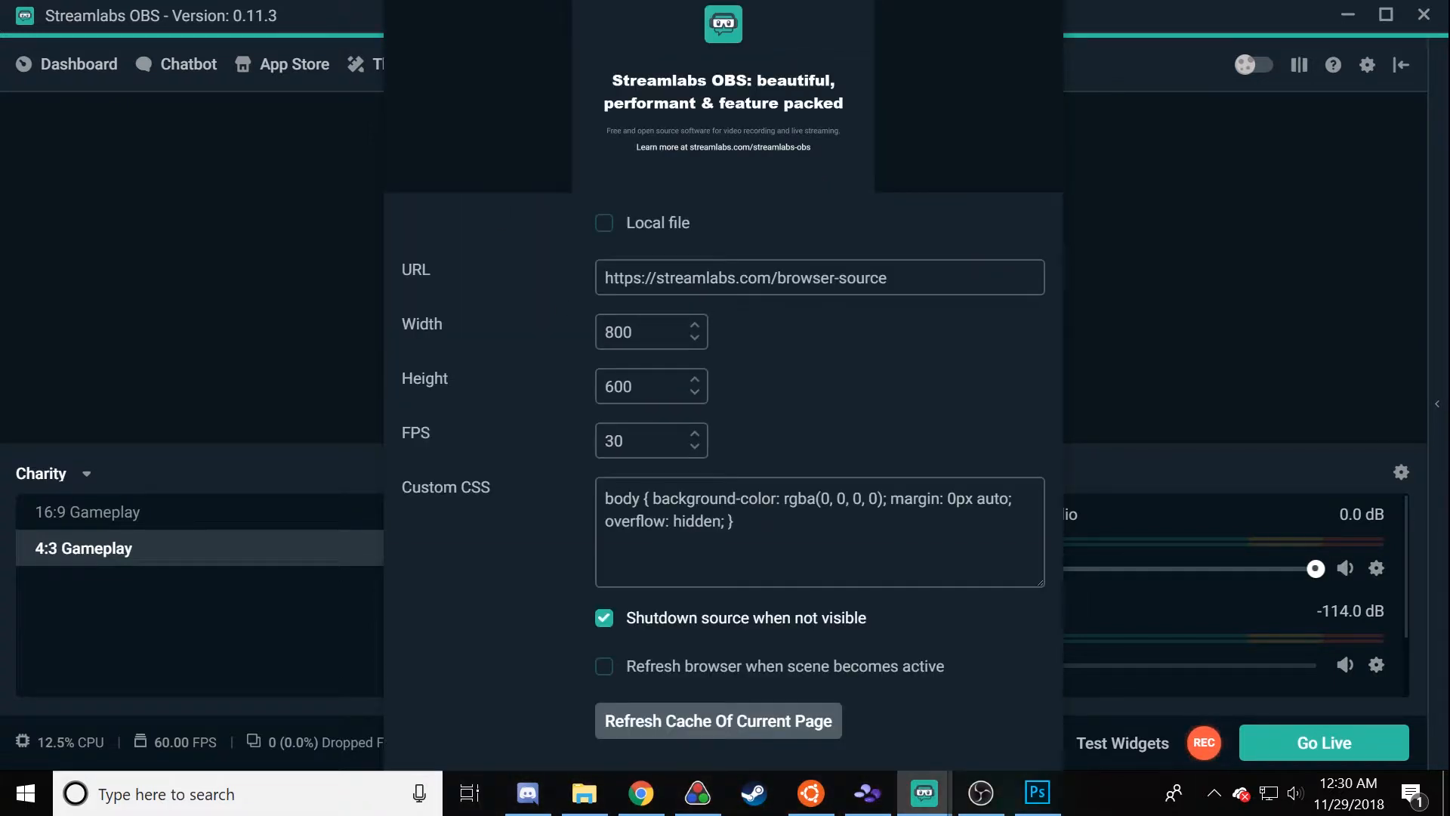
{"action": "triple_click", "coordinate": [907, 278]}
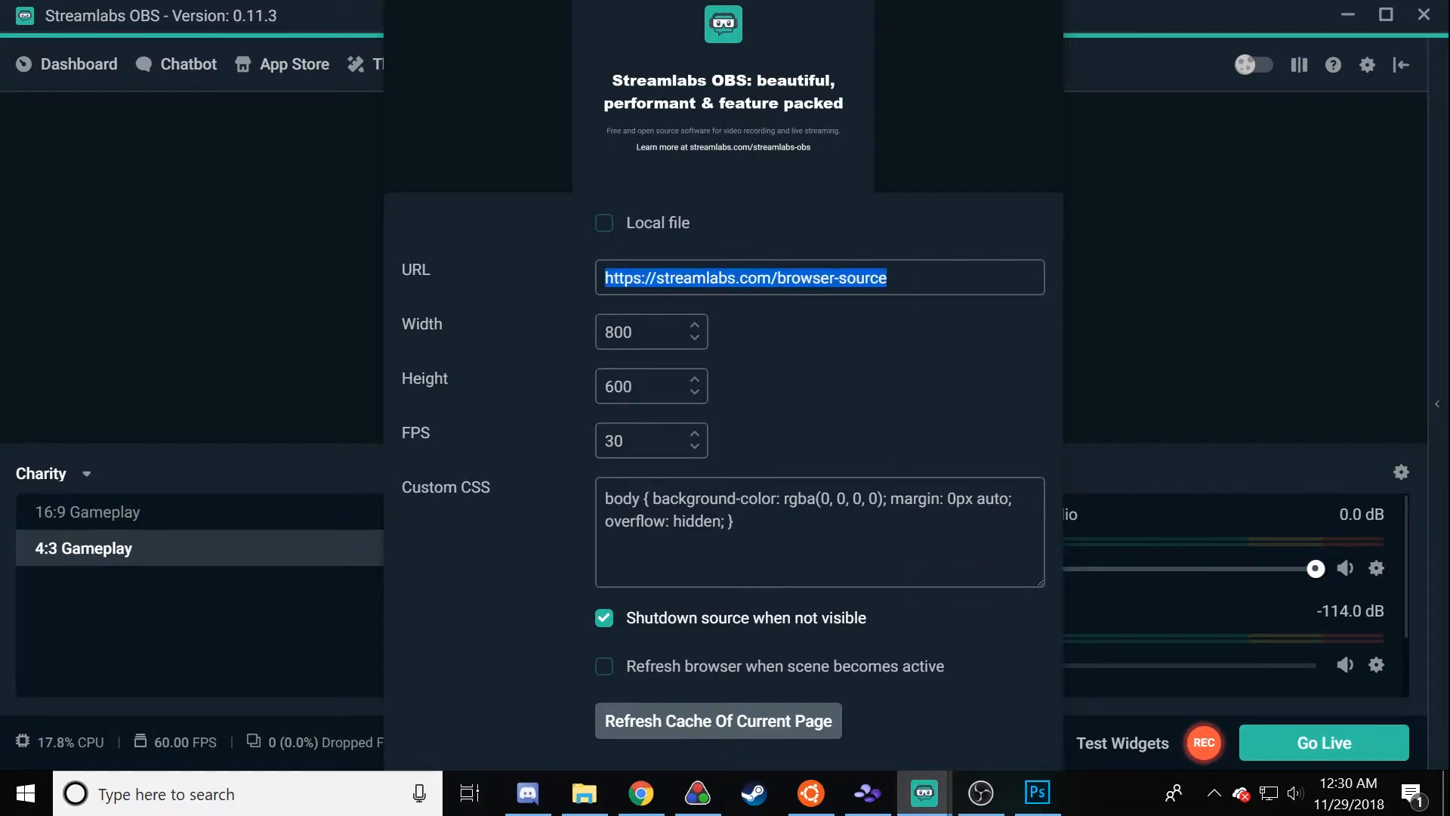
{"action": "key", "text": "BackSpace"}
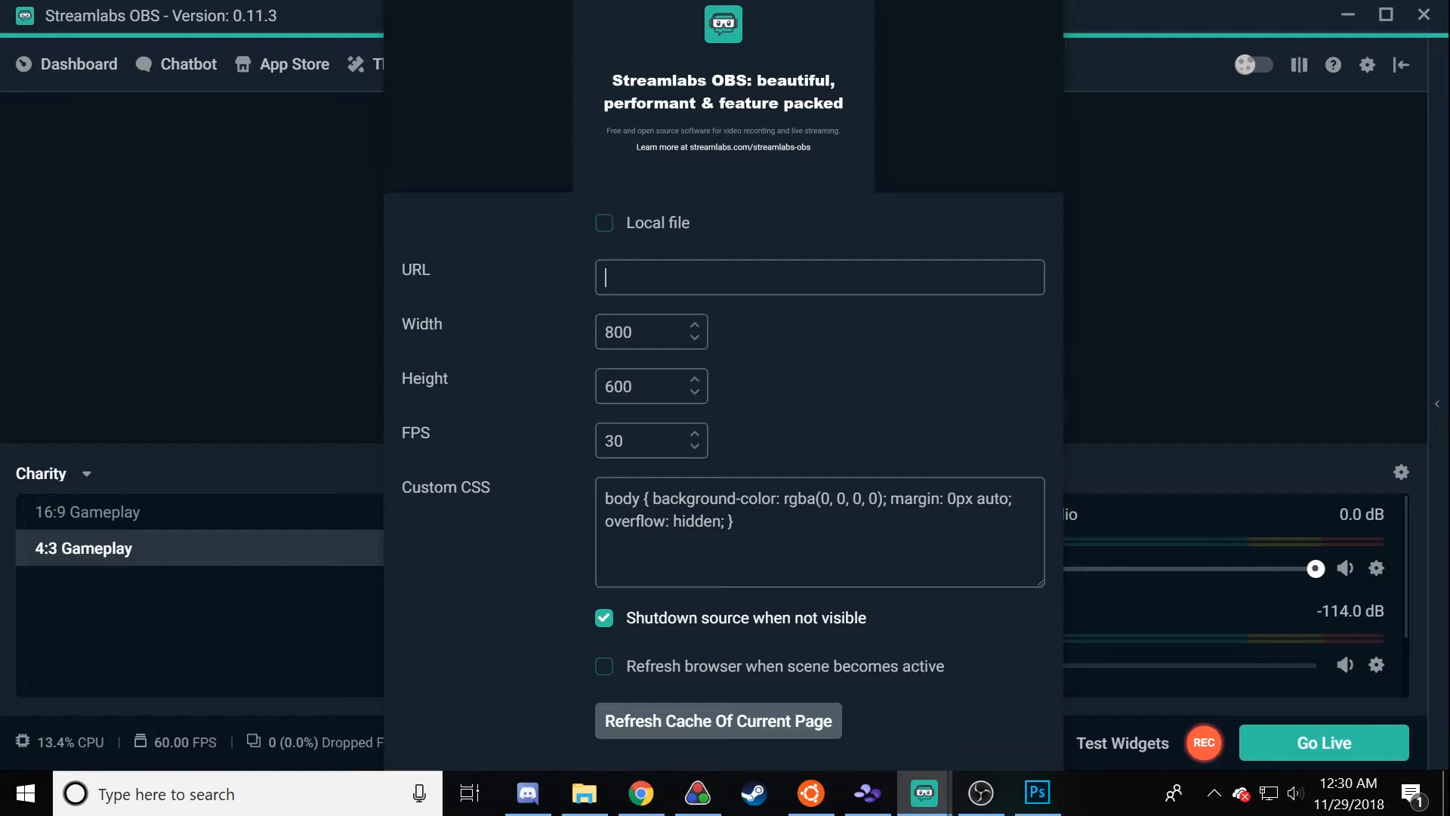
{"action": "left_click", "coordinate": [641, 793]}
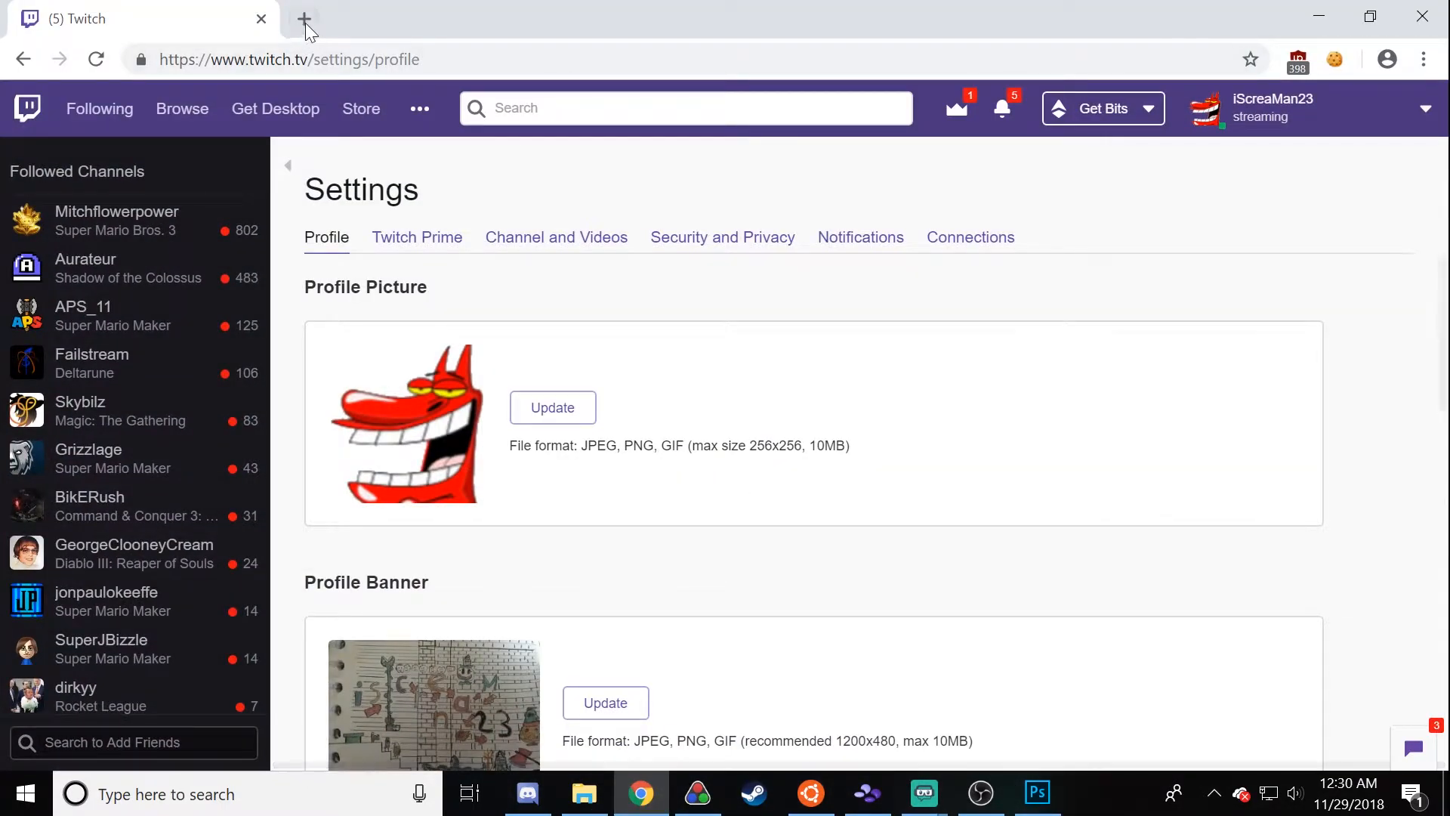
{"action": "left_click", "coordinate": [305, 21]}
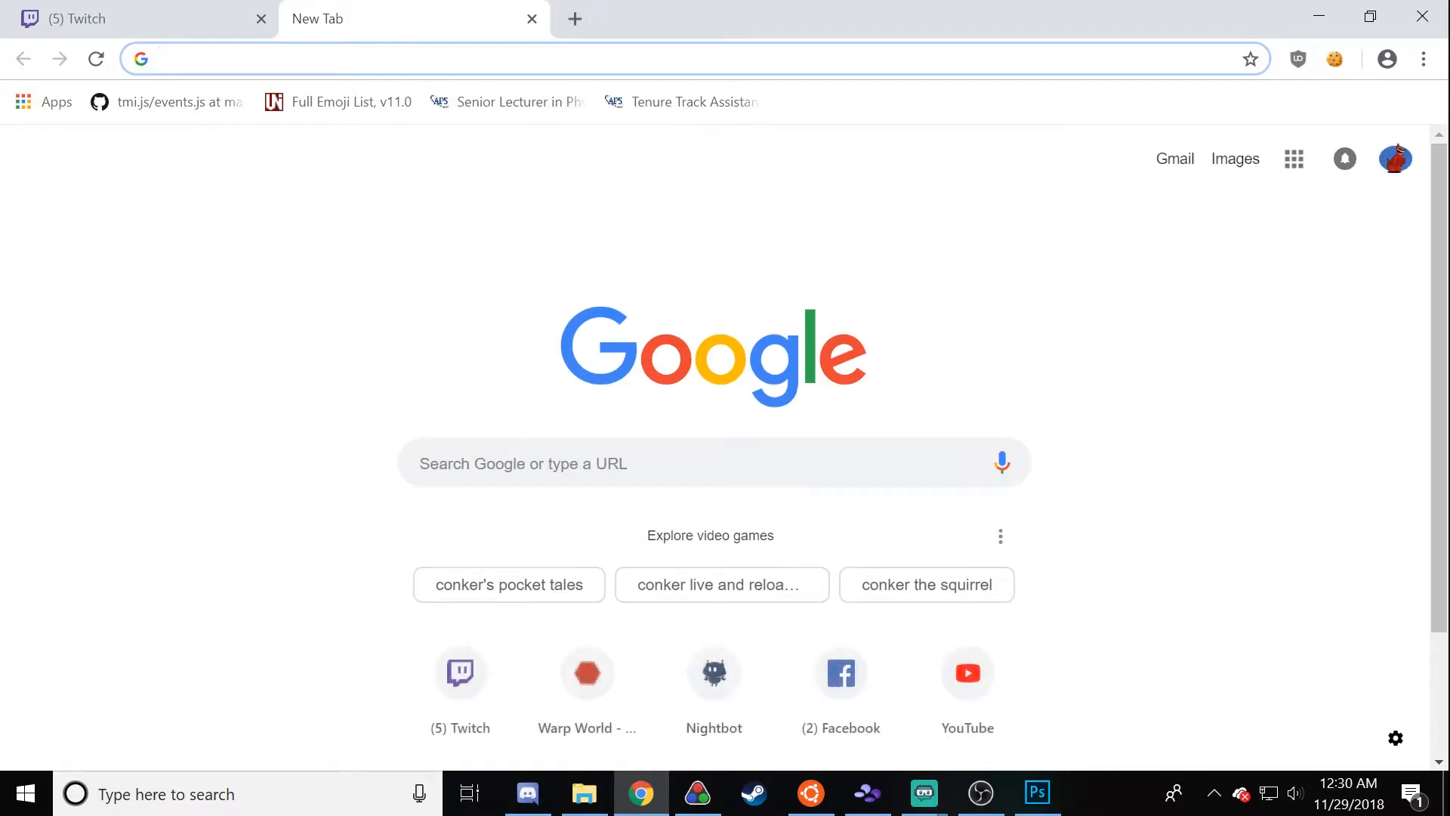
{"action": "type", "text": "360568"}
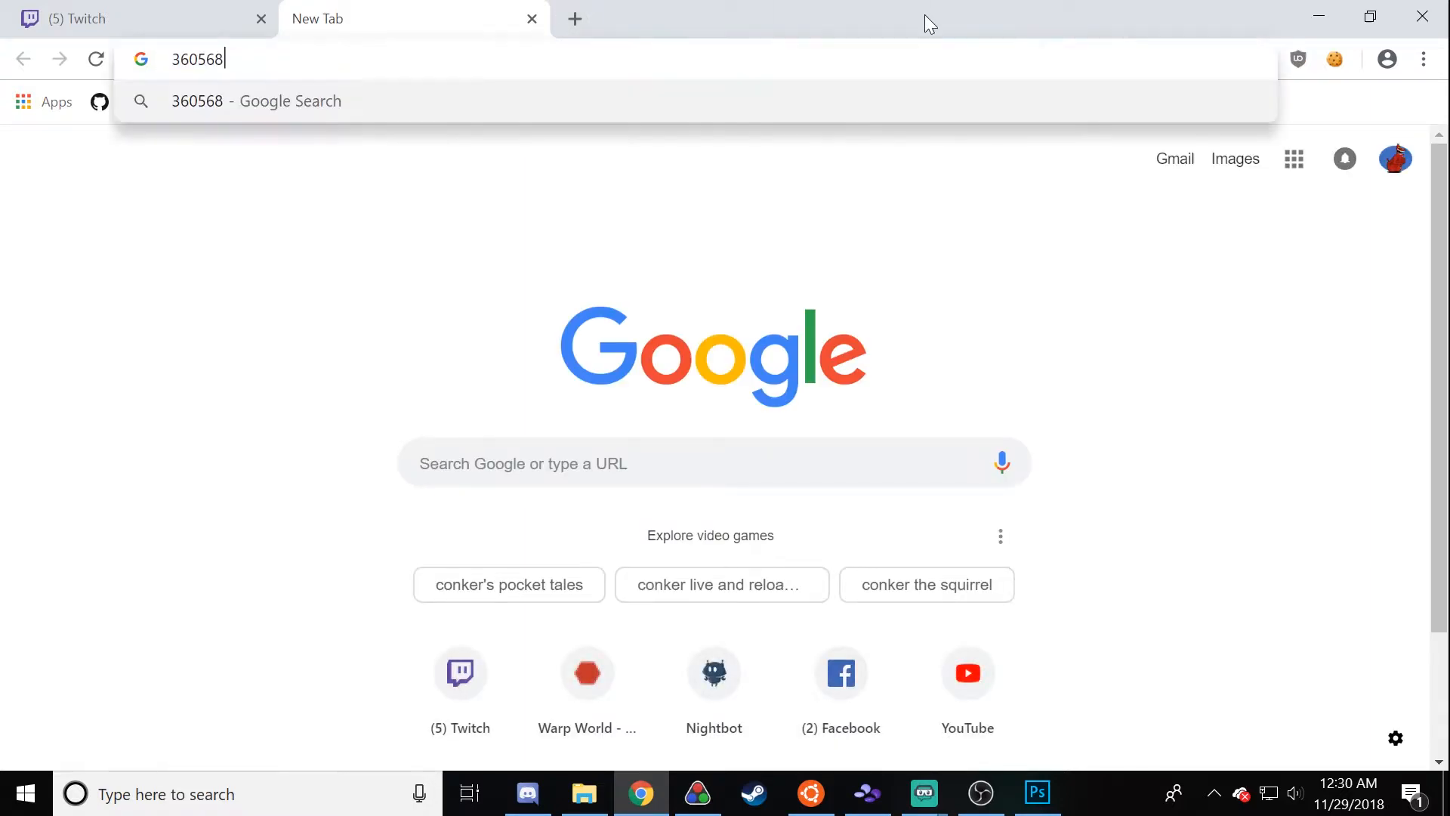
{"action": "key", "text": "BackSpace"}
{"action": "key", "text": "BackSpace"}
{"action": "key", "text": "BackSpace"}
{"action": "key", "text": "BackSpace"}
{"action": "key", "text": "BackSpace"}
{"action": "key", "text": "BackSpace"}
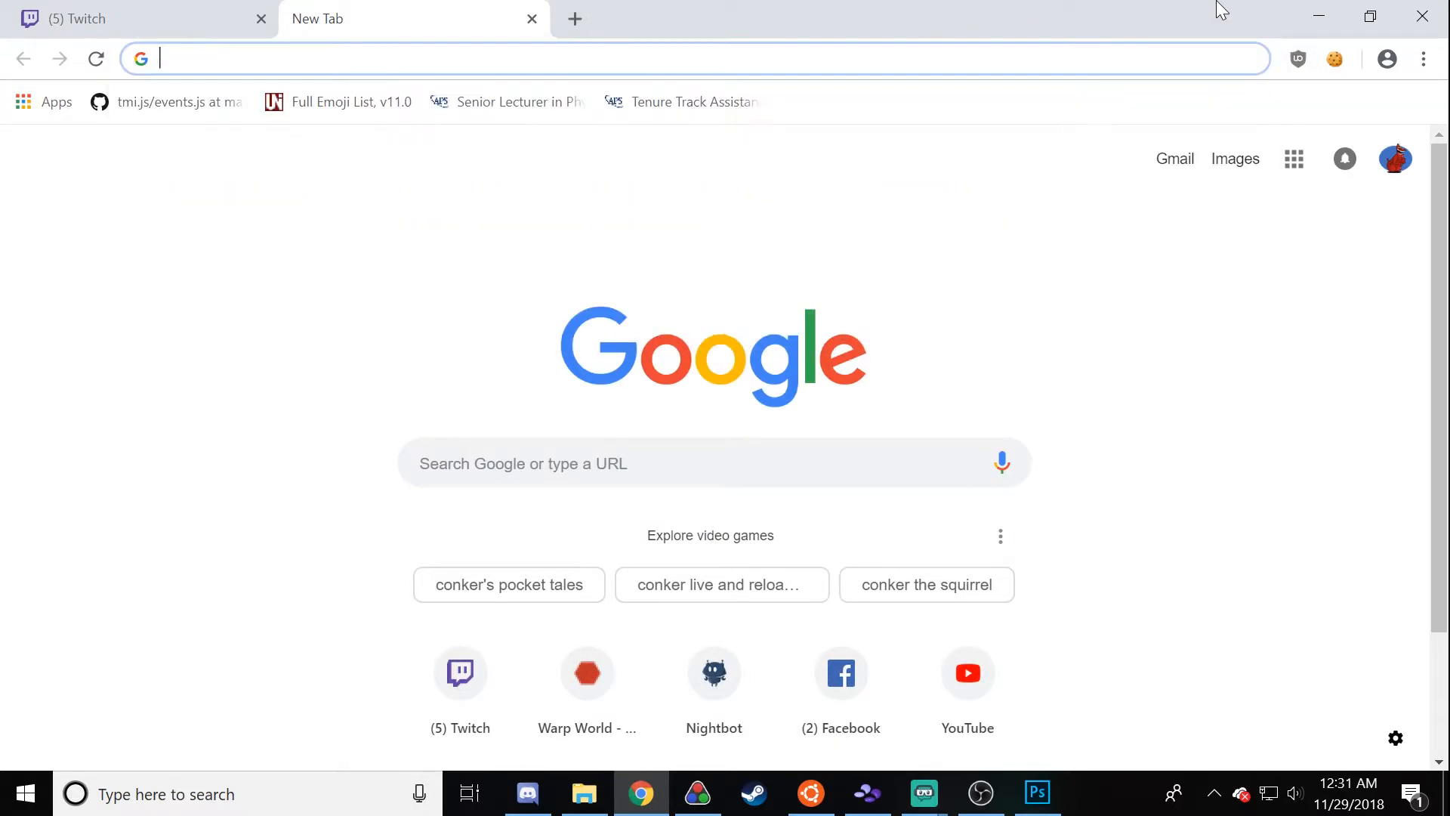
{"action": "key", "text": "super+Down"}
{"action": "key", "text": "super+Down"}
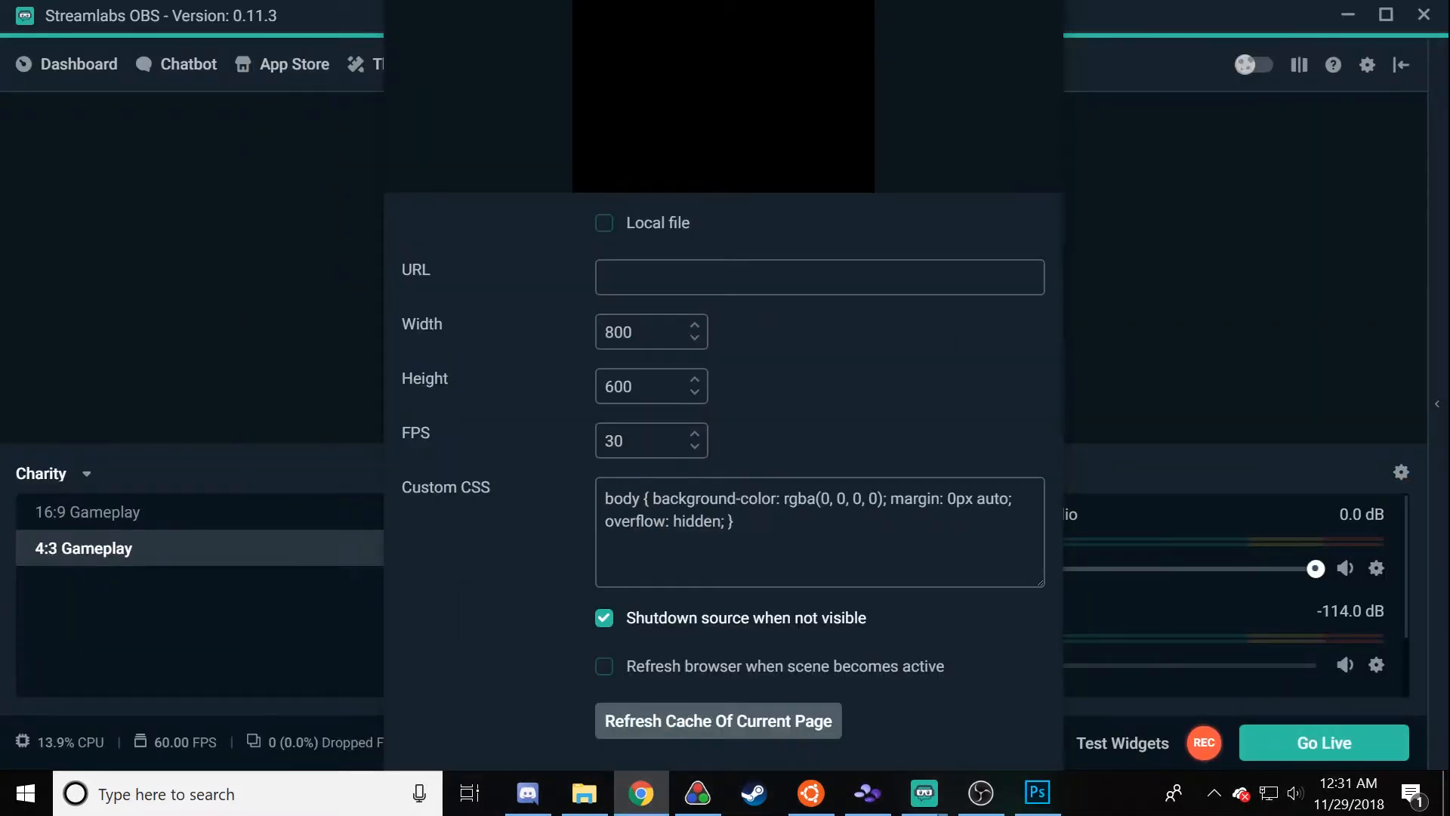
Step: Close the Title source's settings and copy the URL from the Donation Bar source's properties
{"action": "left_click", "coordinate": [168, 558]}
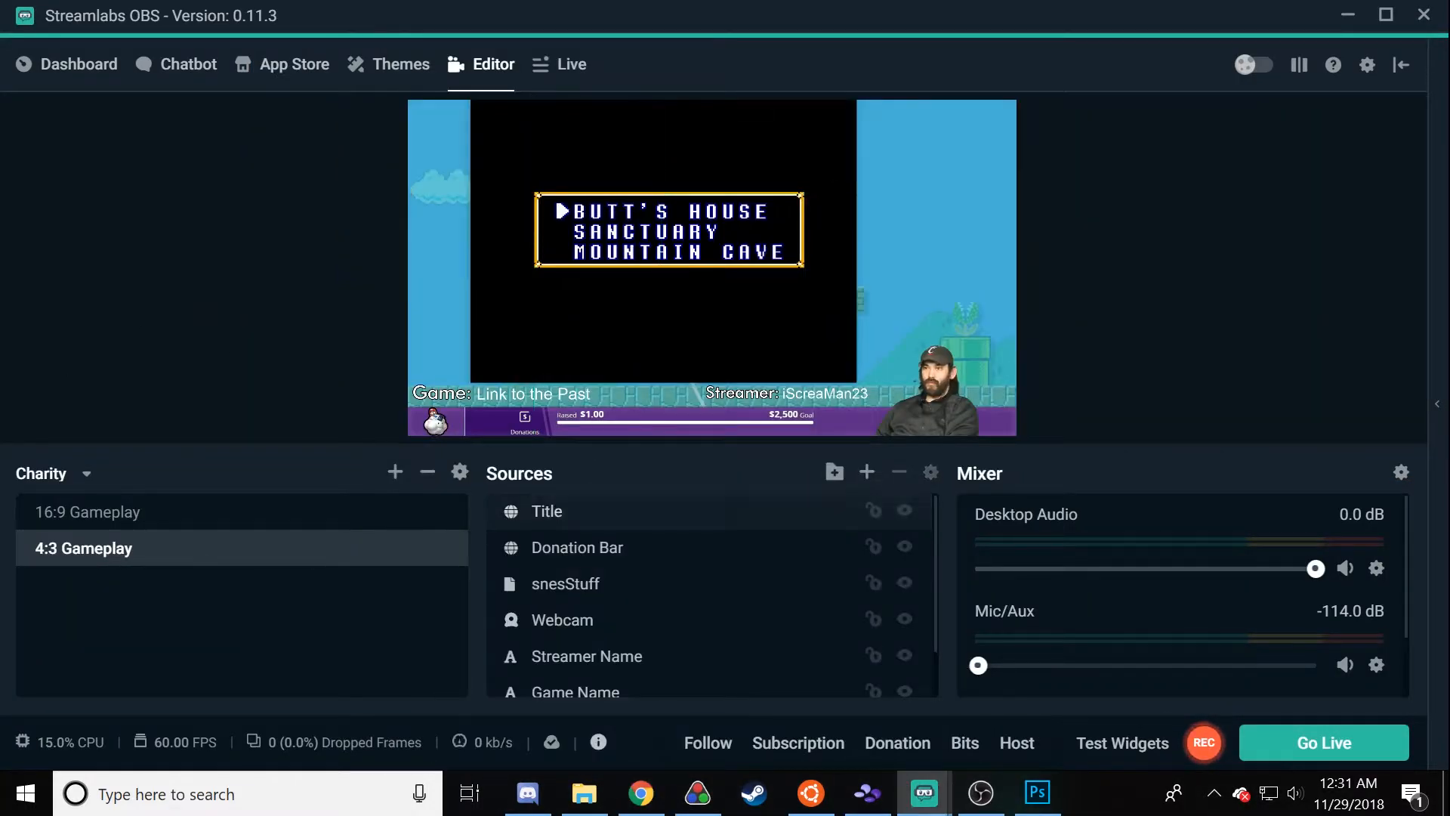
{"action": "left_click", "coordinate": [568, 559]}
{"action": "right_click", "coordinate": [568, 563]}
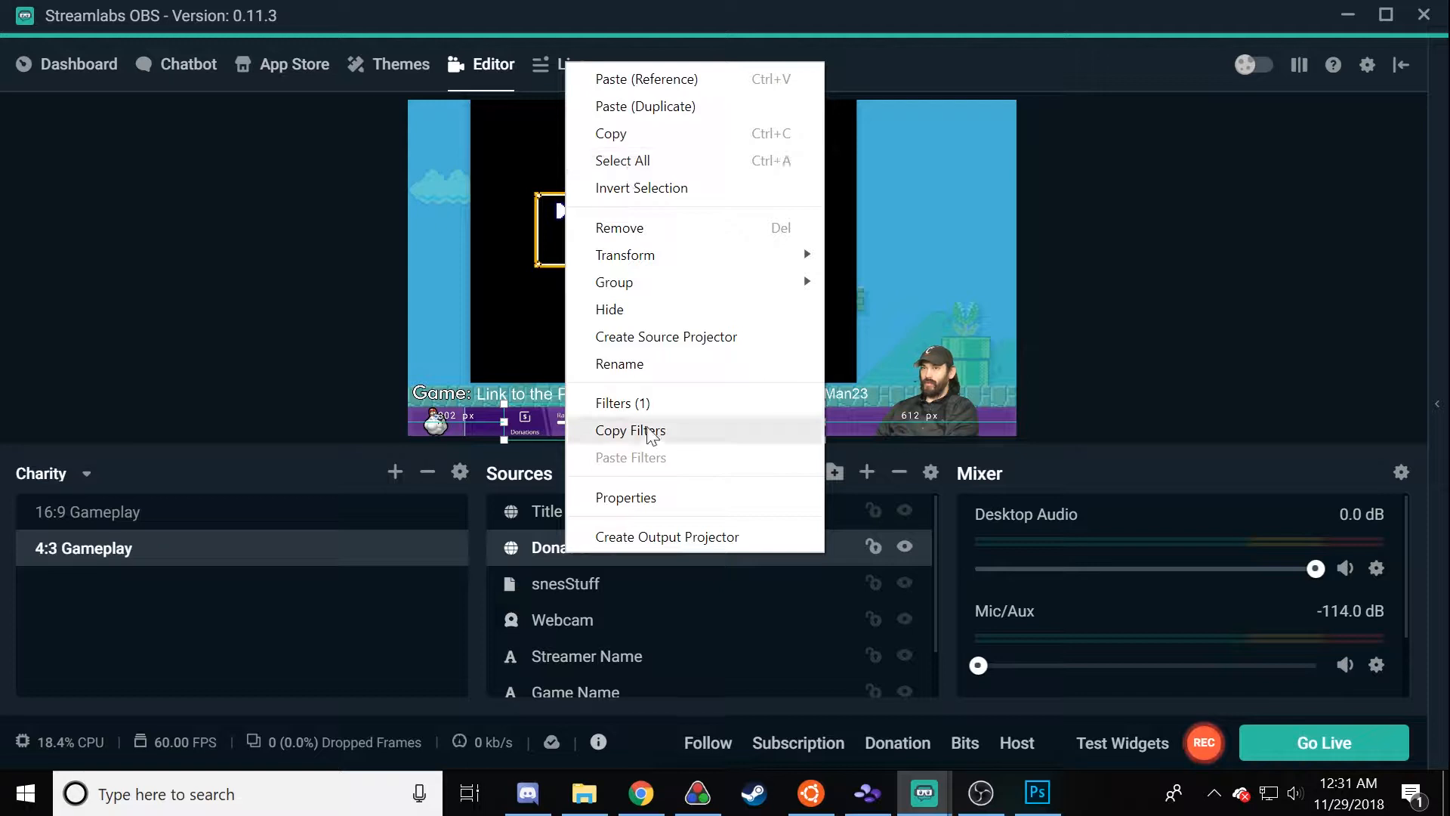
{"action": "left_click", "coordinate": [641, 499]}
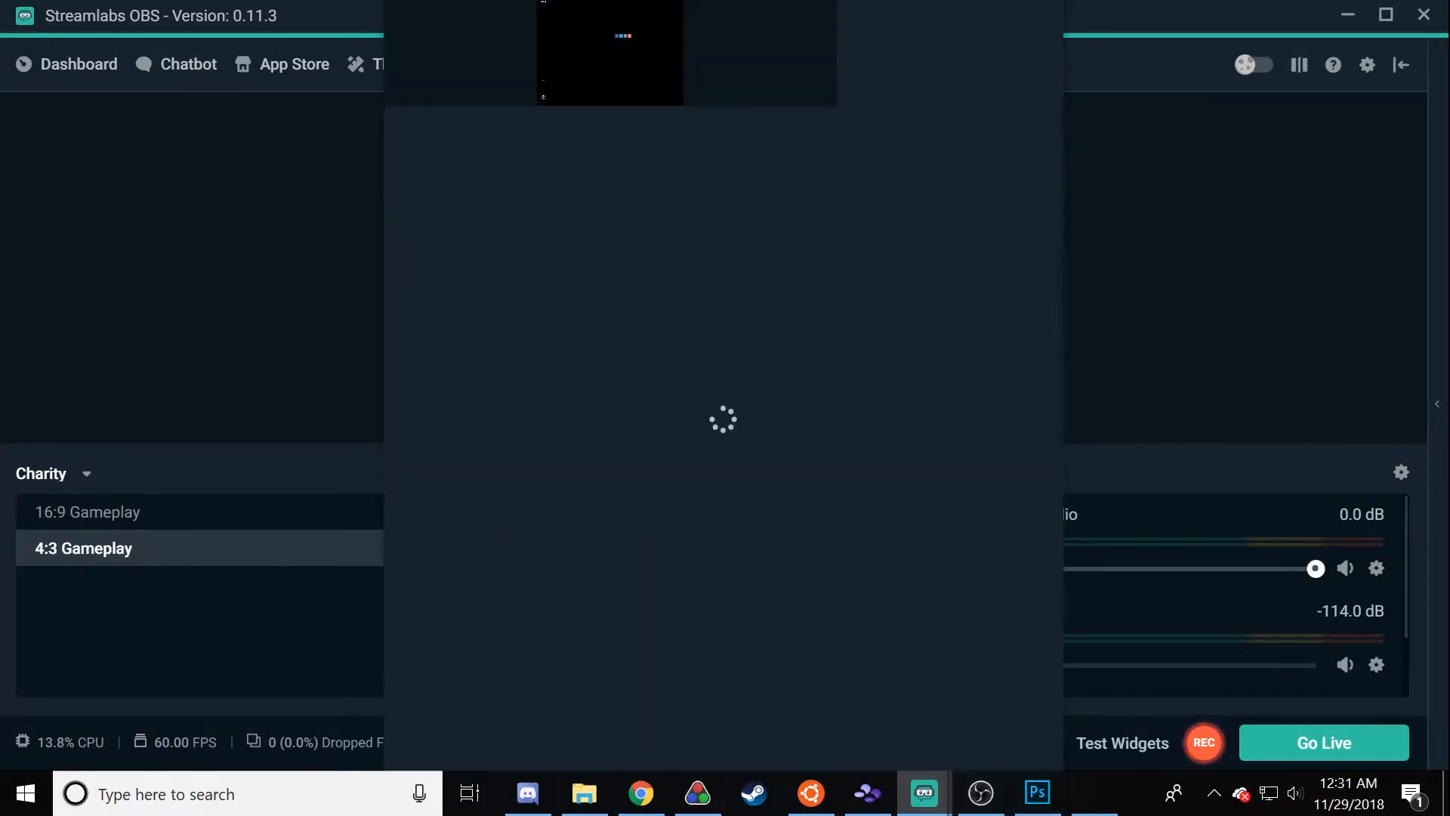
{"action": "triple_click", "coordinate": [732, 278]}
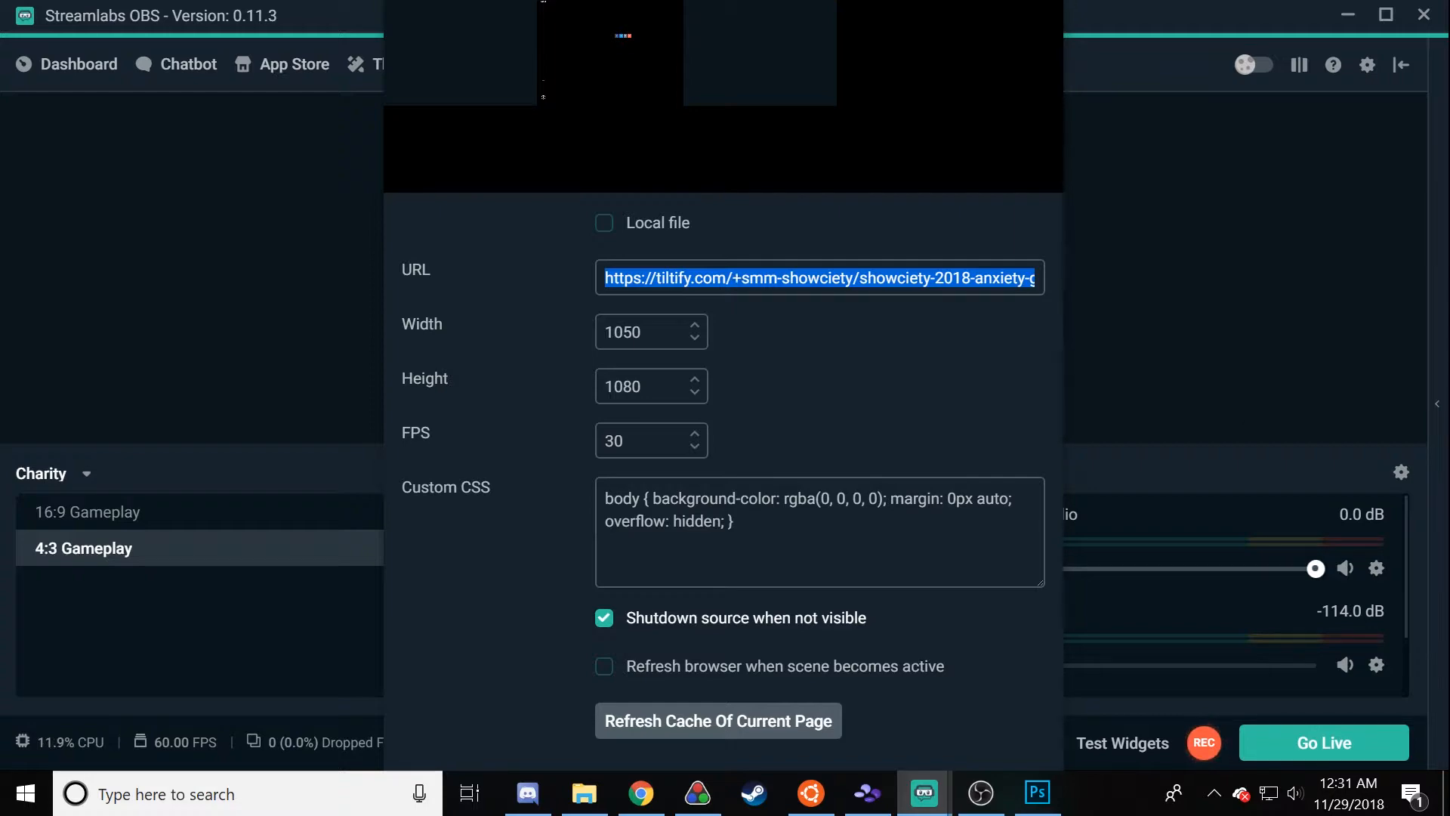
{"action": "key", "text": "ctrl+c"}
Step: Switch to Chrome, open the copied Tiltify campaign URL to view its page, and return to Streamlabs OBS
{"action": "key", "text": "alt+Tab"}
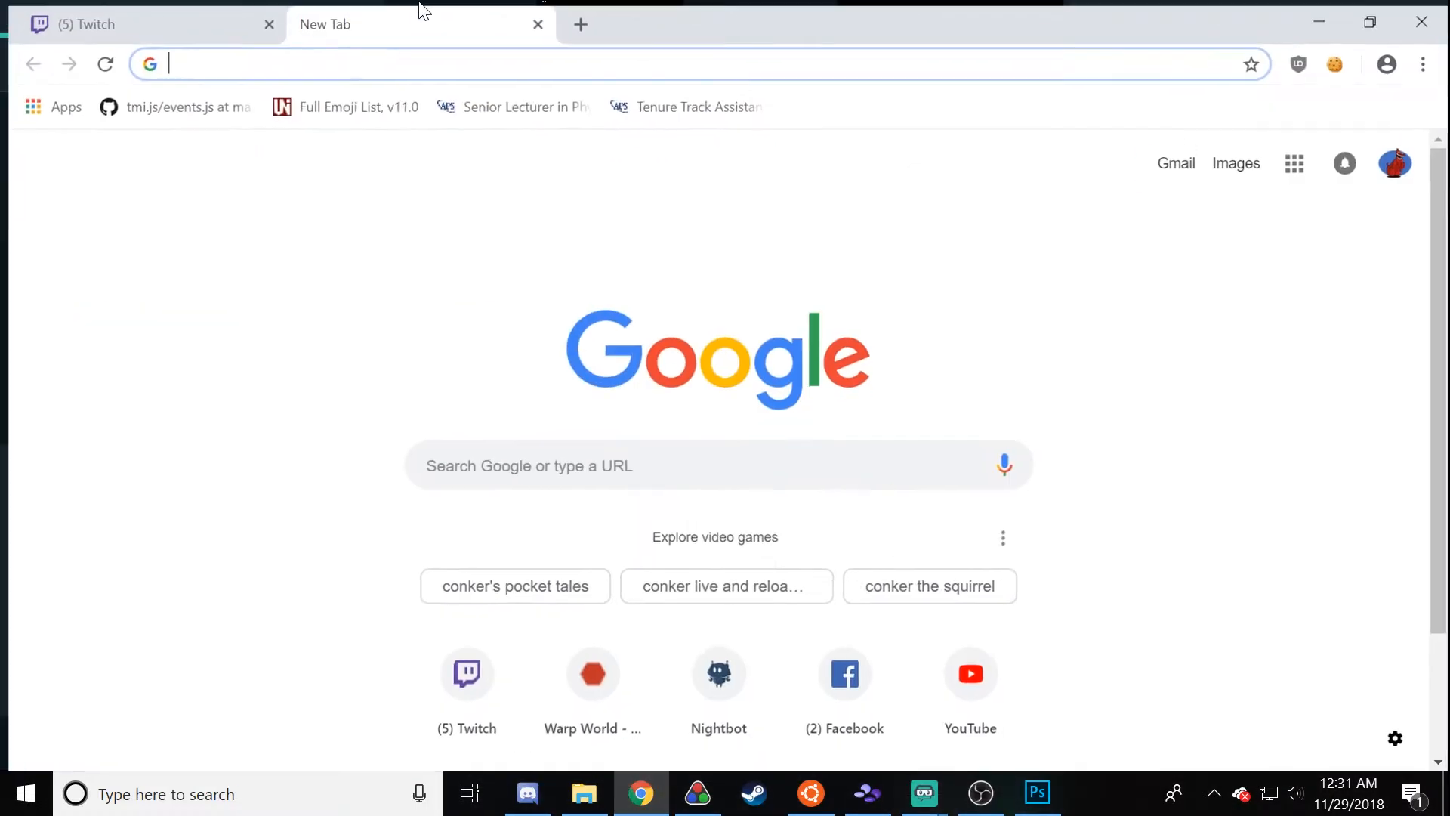
{"action": "key", "text": "ctrl+v"}
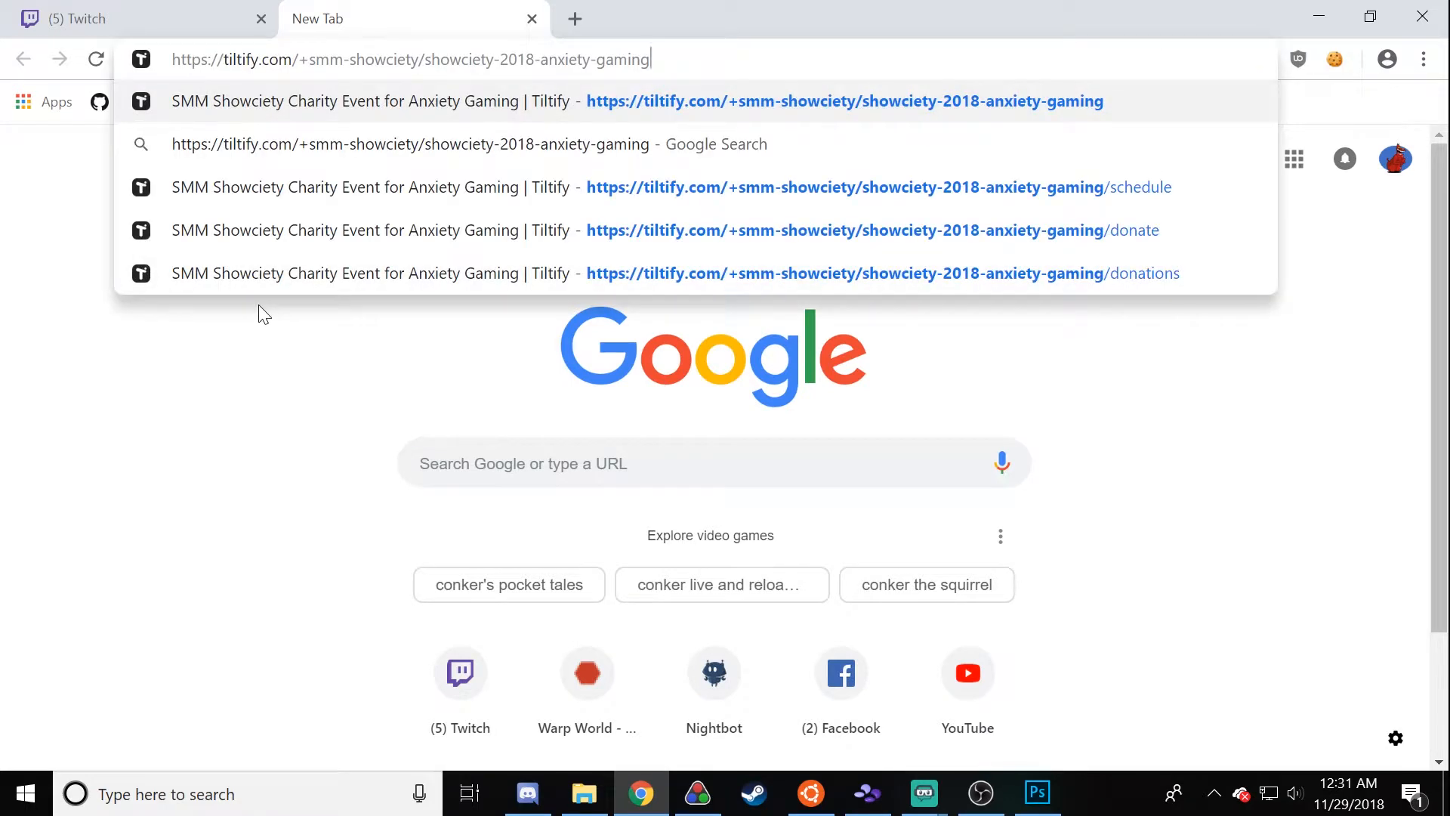
{"action": "key", "text": "Return"}
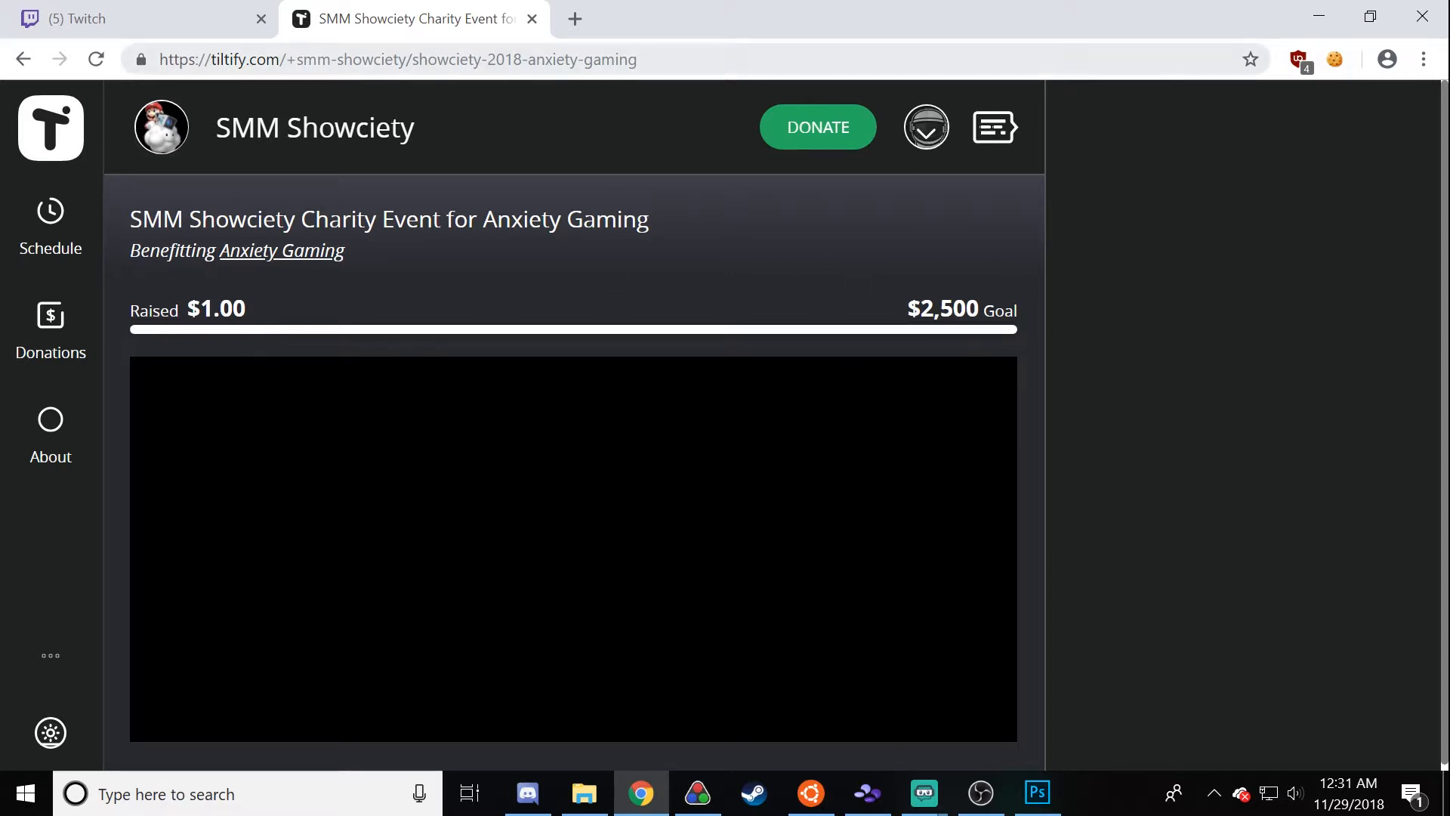
{"action": "left_click", "coordinate": [450, 62]}
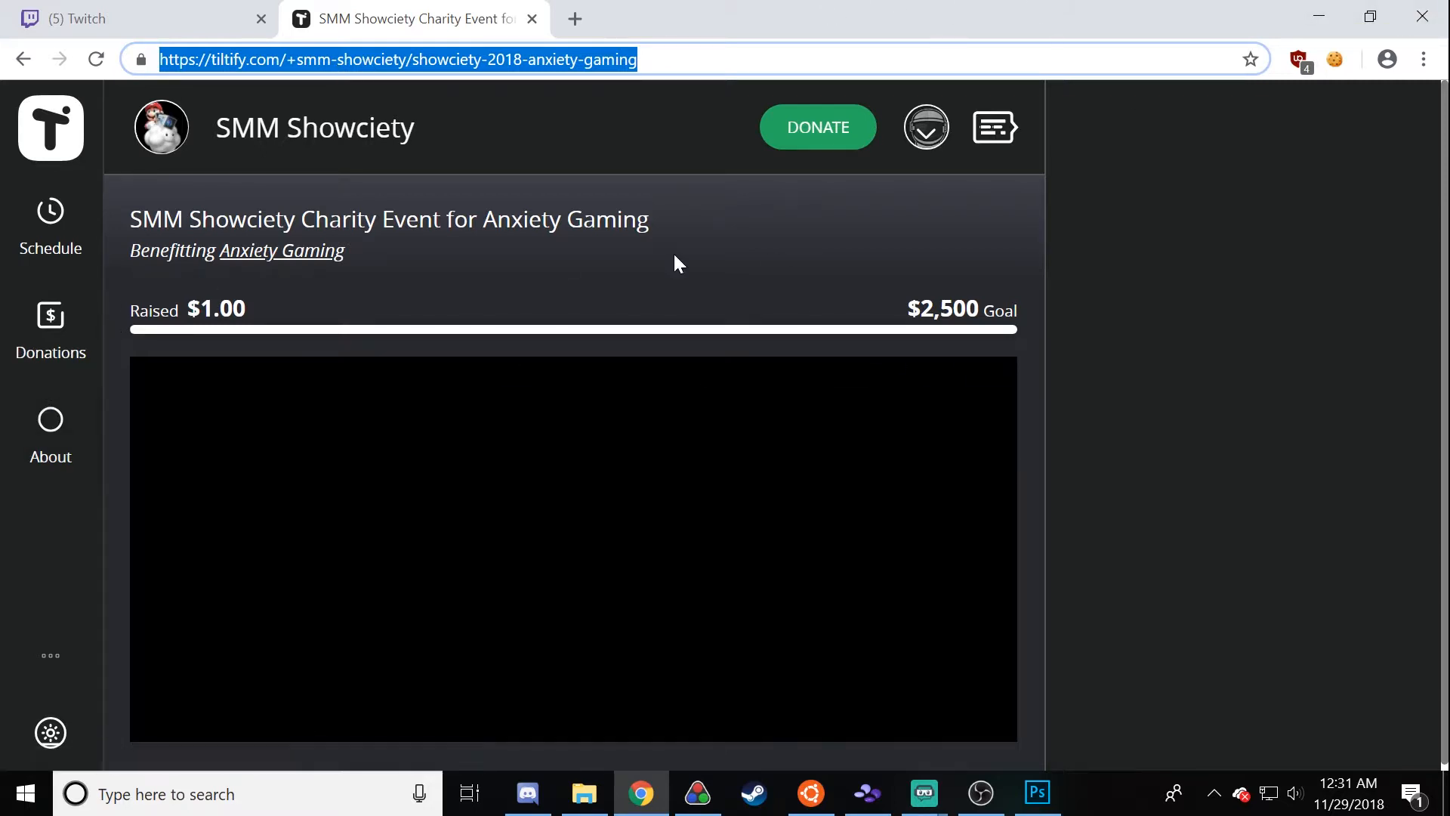
{"action": "left_click", "coordinate": [1320, 14]}
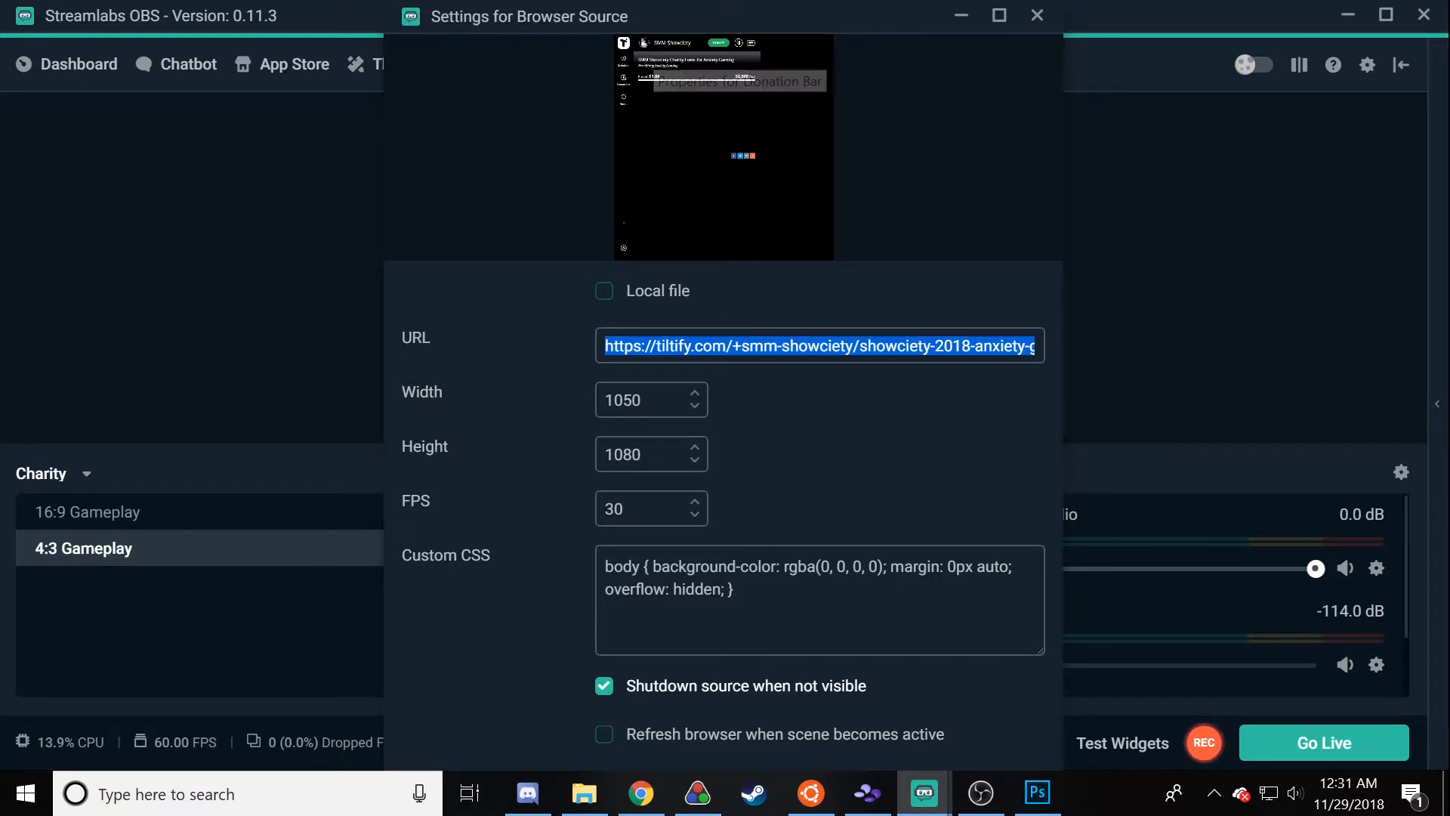
Step: Try a width of 900 for the Donation Bar source, restore it to 1050, and close its properties
{"action": "key", "text": "Tab"}
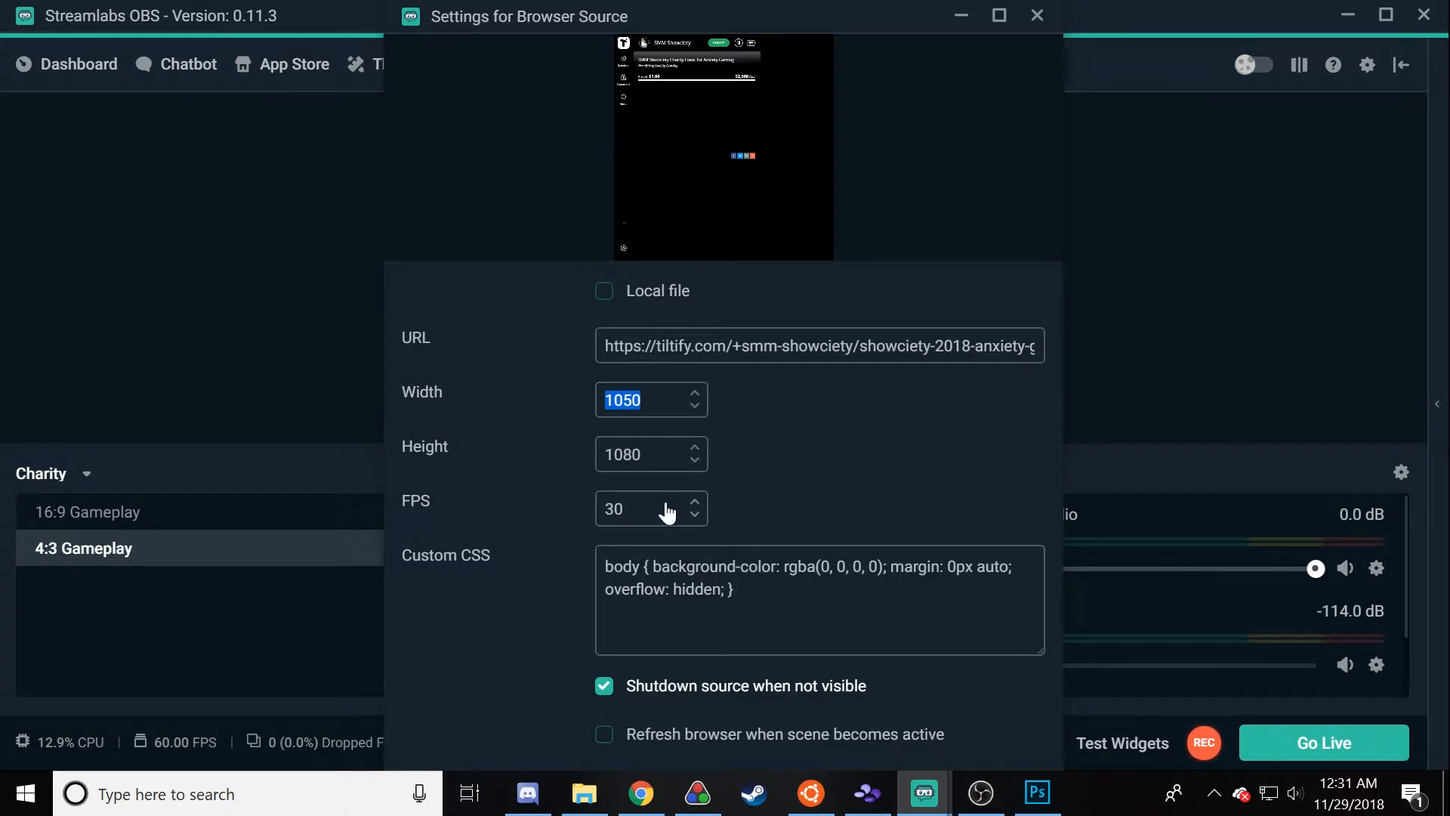
{"action": "type", "text": "9"}
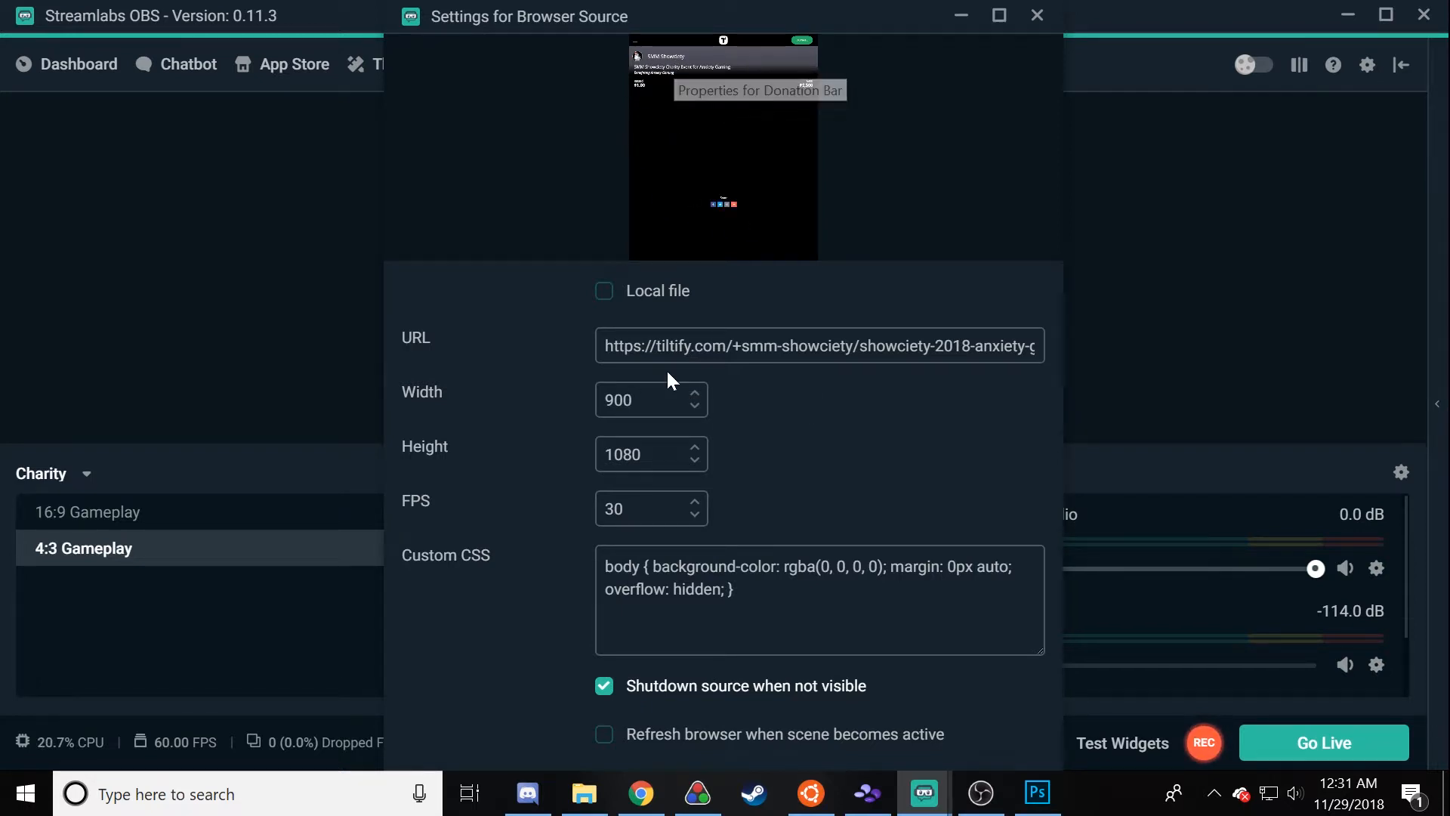
{"action": "double_click", "coordinate": [645, 400]}
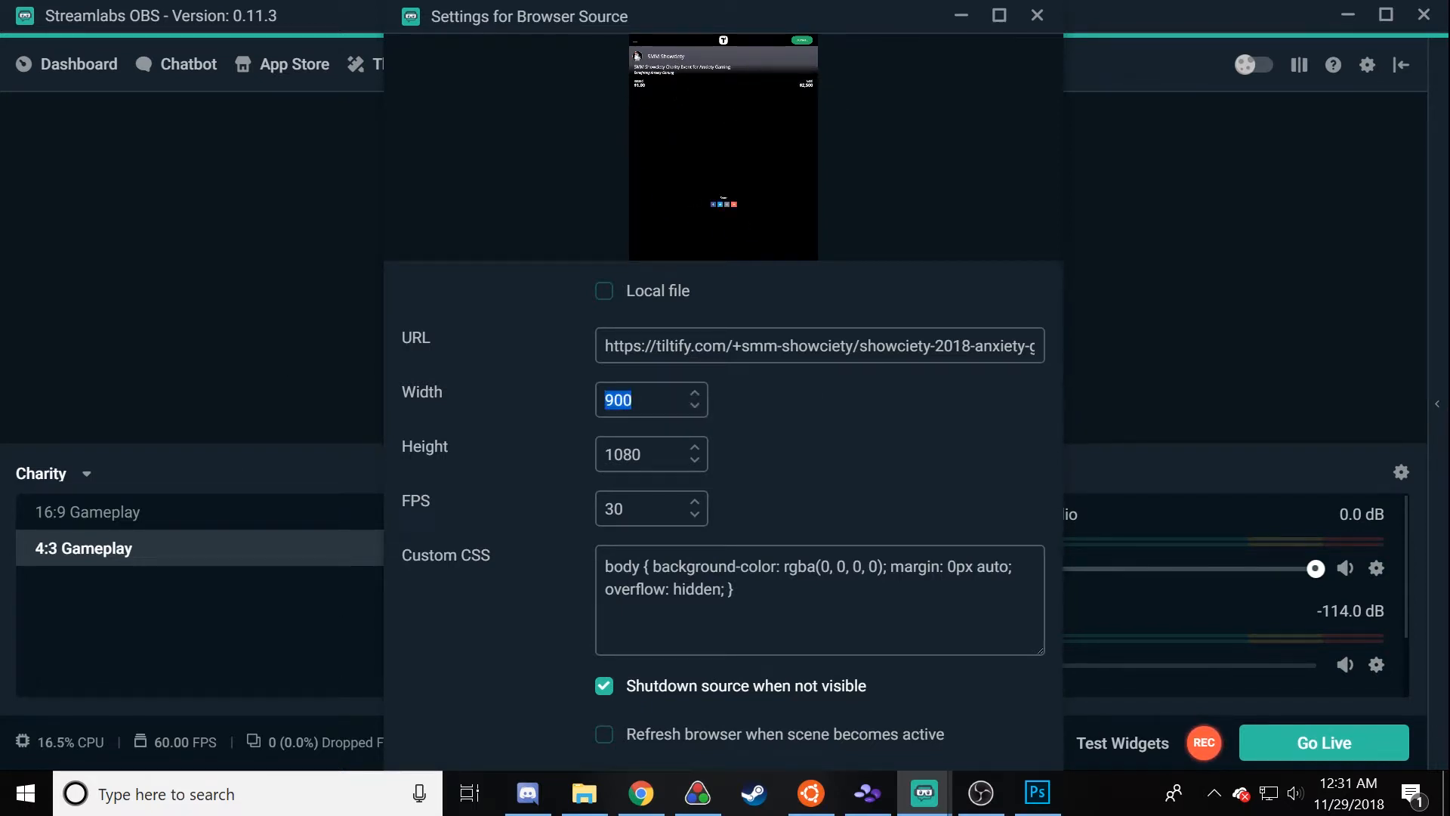
{"action": "type", "text": "105"}
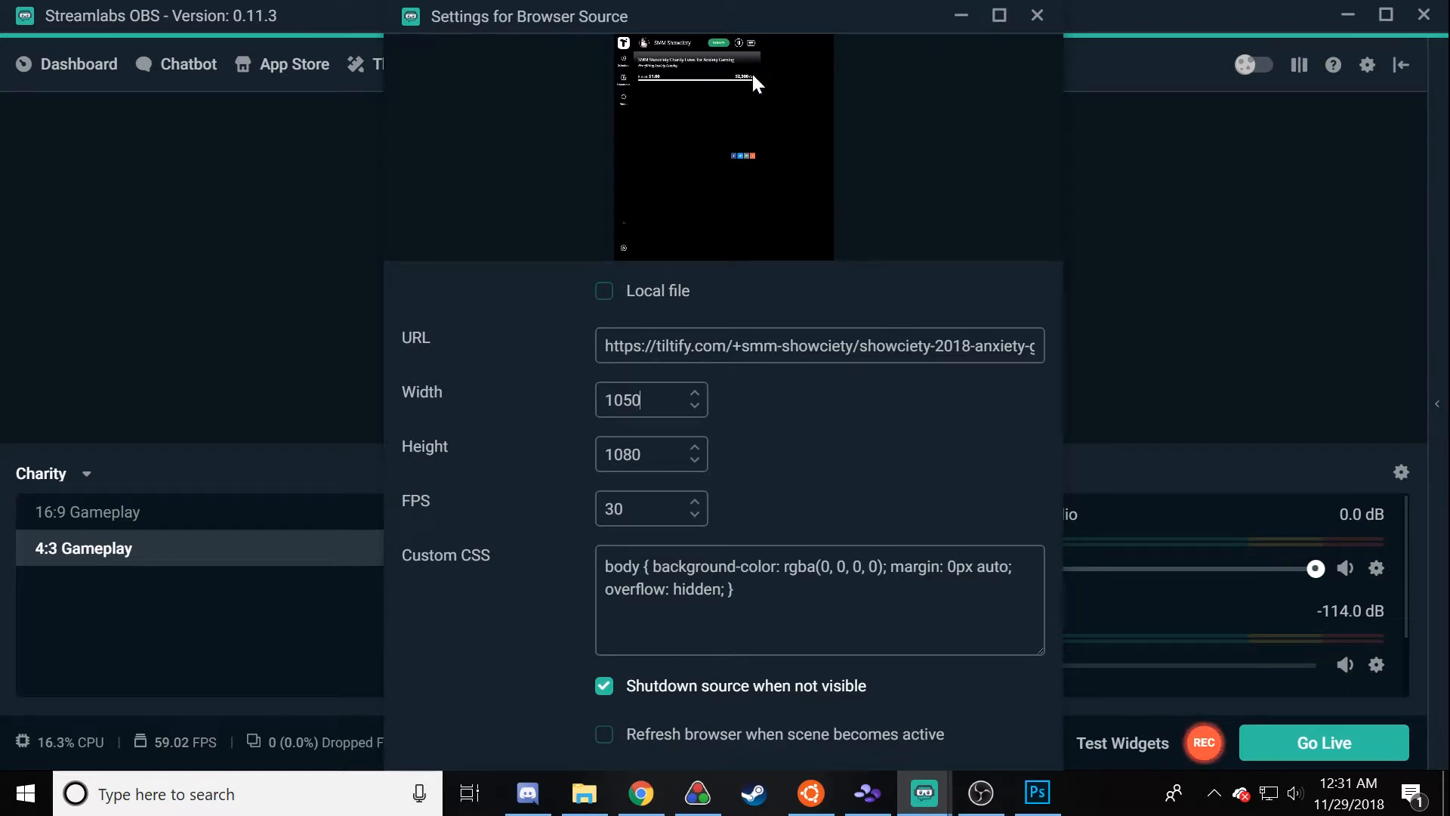
{"action": "triple_click", "coordinate": [725, 344]}
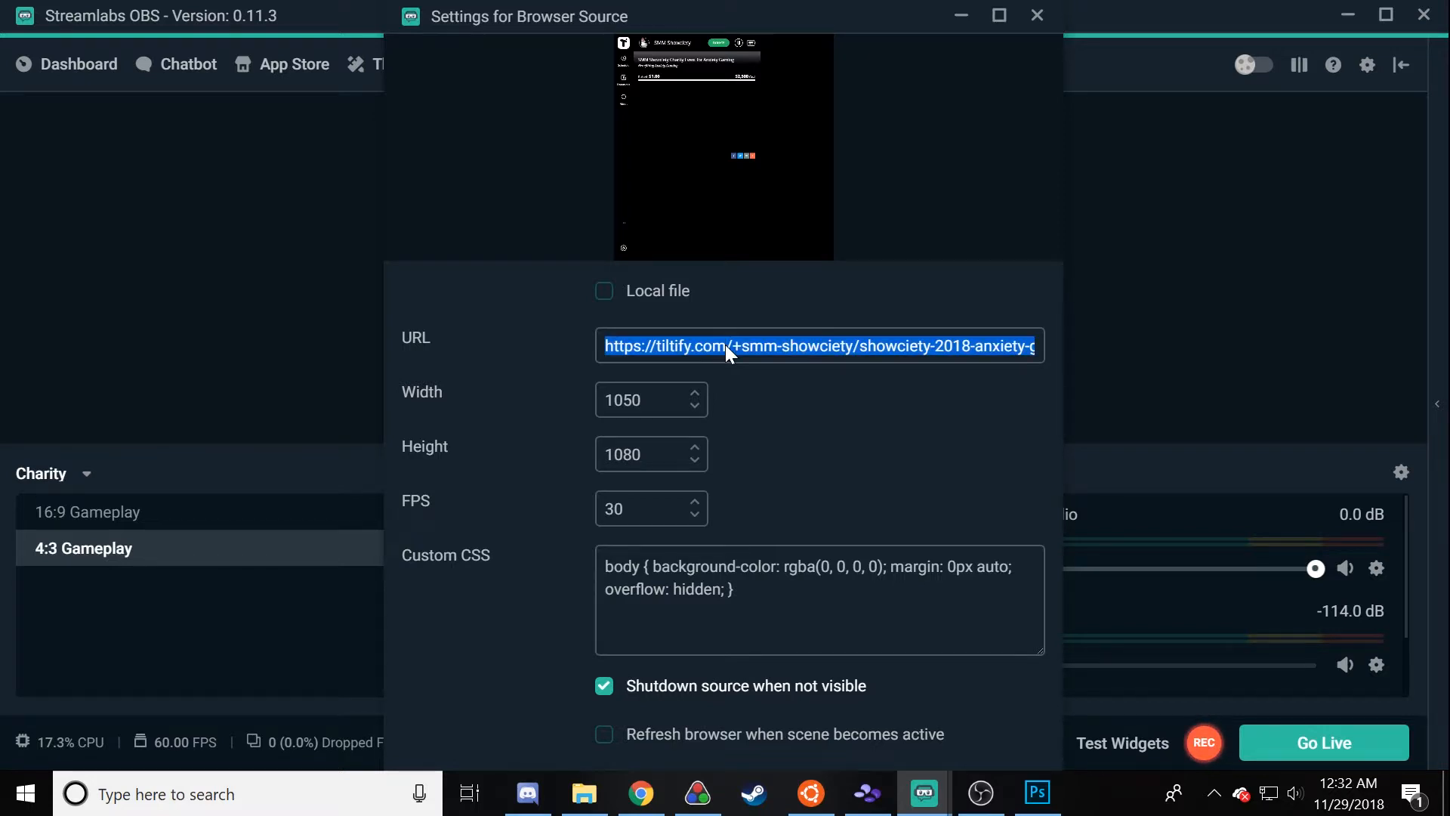
{"action": "left_click", "coordinate": [1039, 18]}
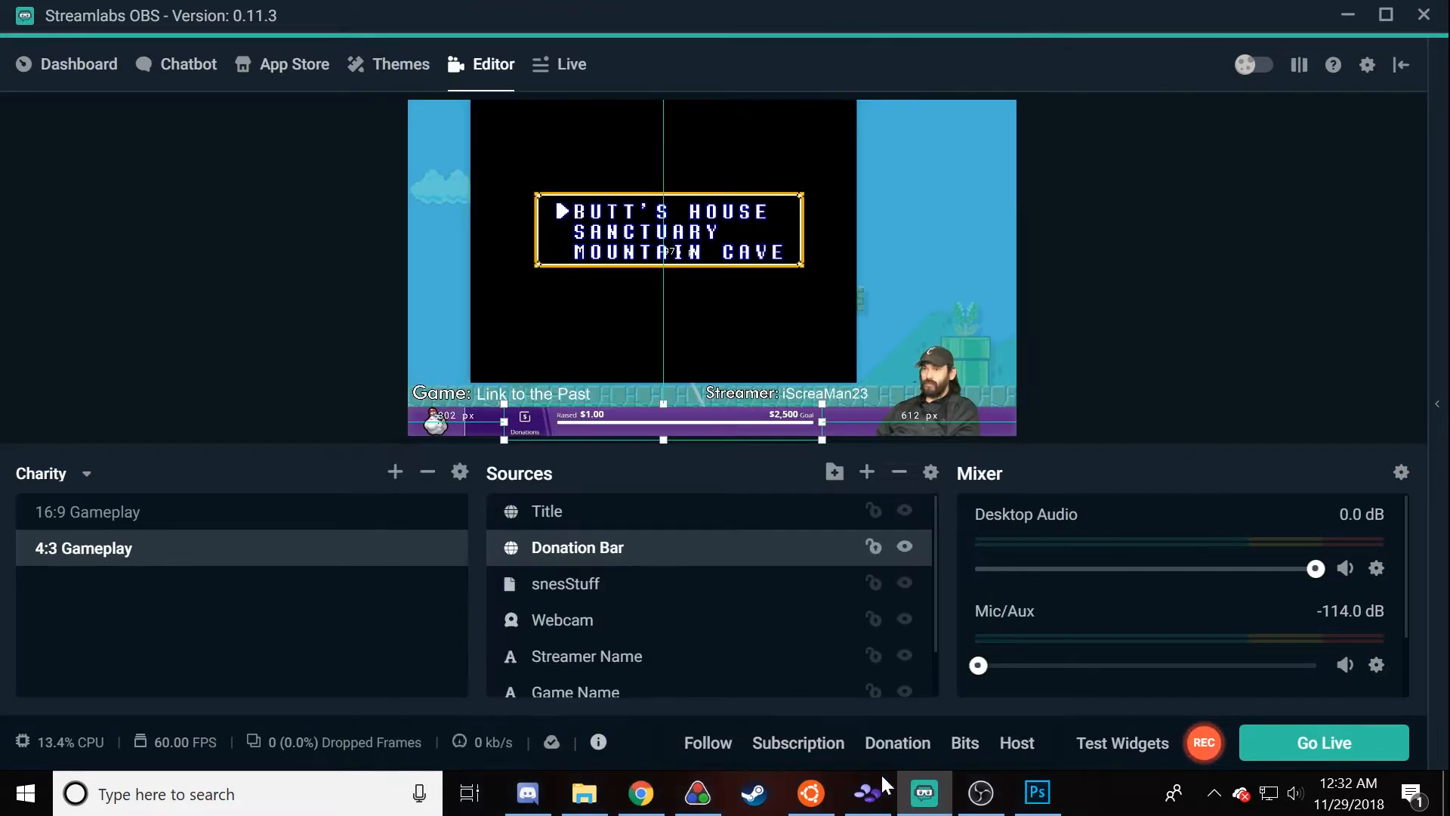
{"action": "left_click", "coordinate": [577, 516]}
{"action": "left_click_drag", "start_coordinate": [483, 154], "coordinate": [653, 210]}
{"action": "right_click", "coordinate": [664, 209]}
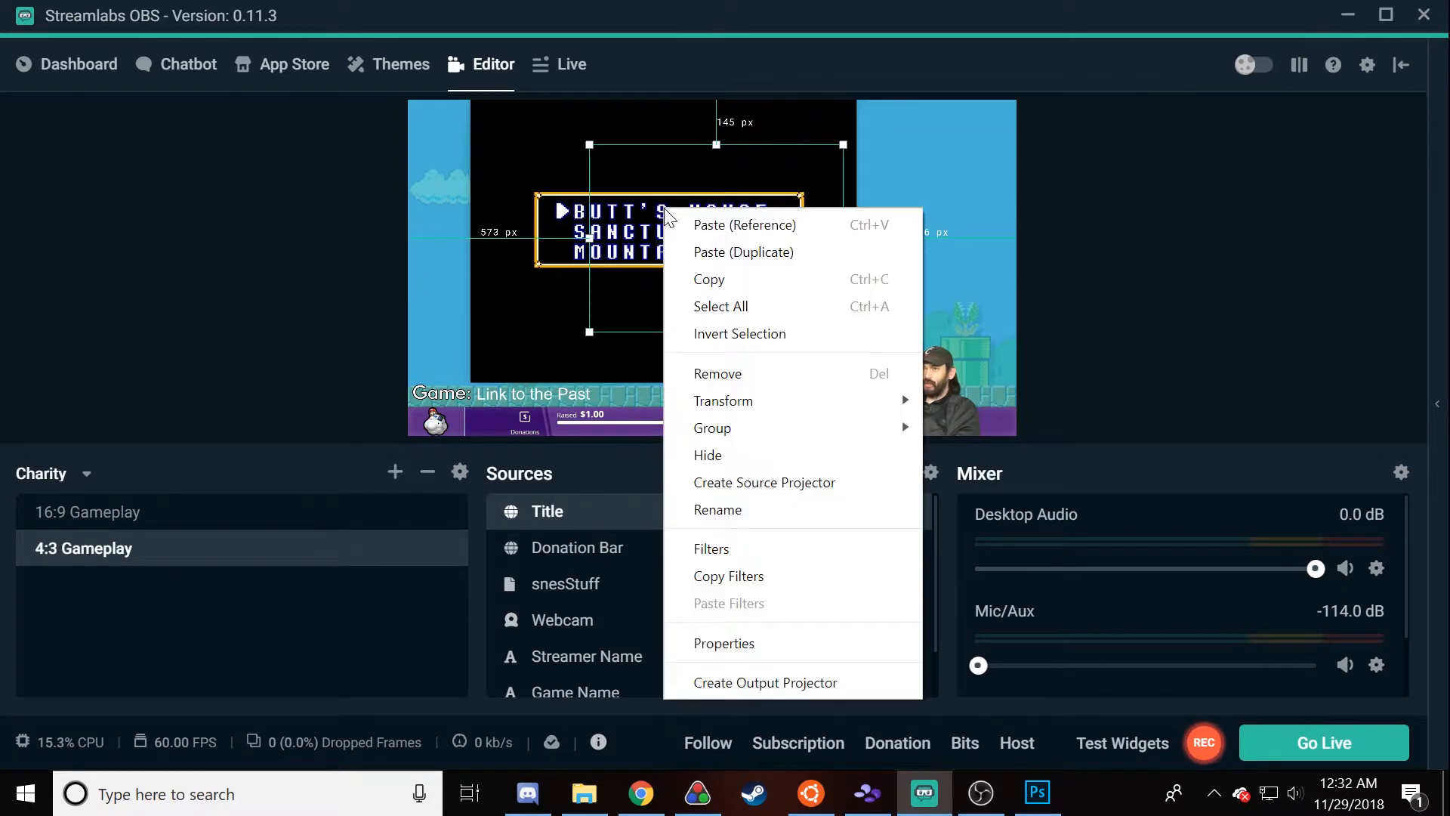
{"action": "left_click", "coordinate": [714, 645]}
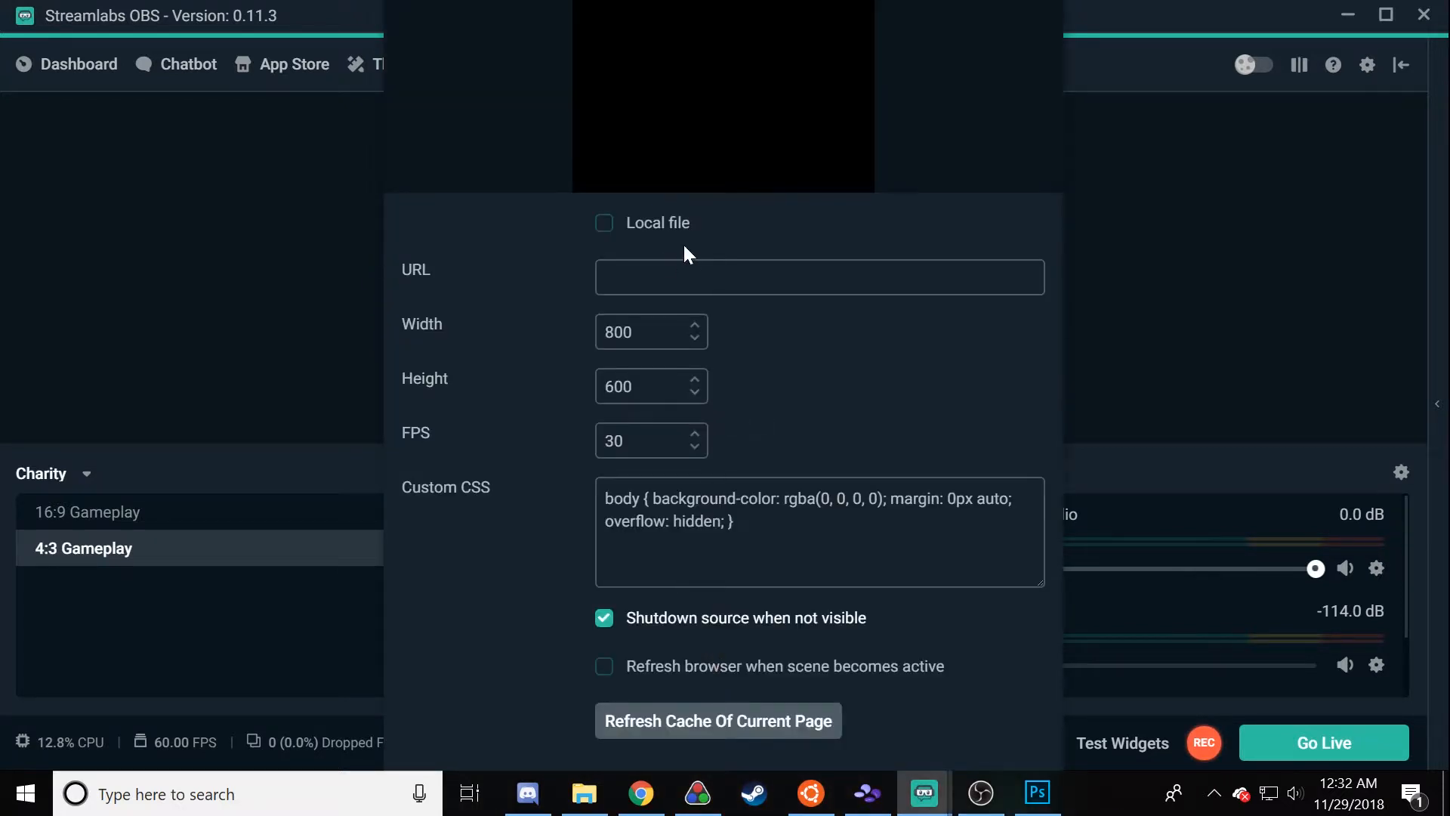
{"action": "key", "text": "ctrl+v"}
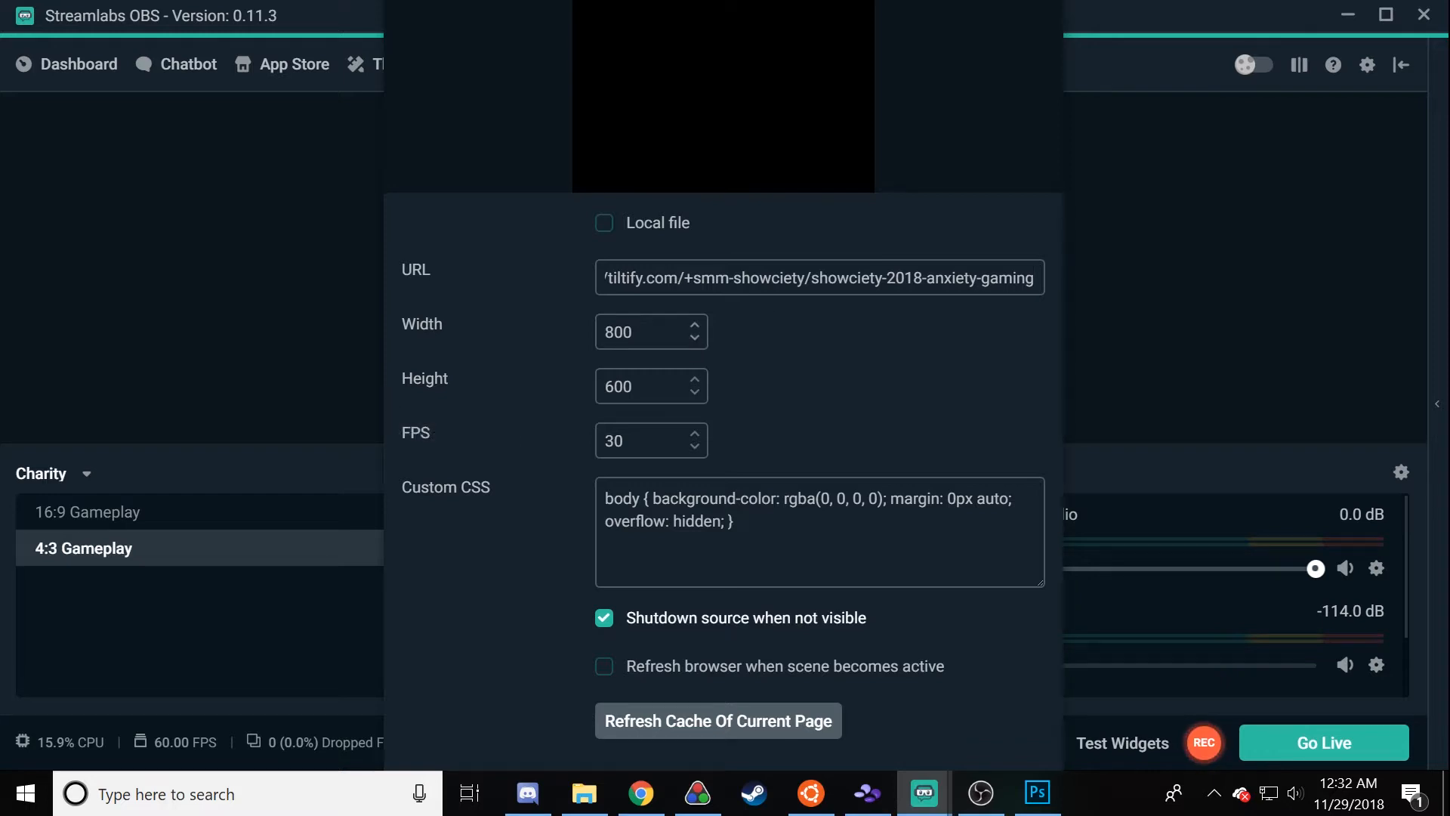
{"action": "key", "text": "Tab"}
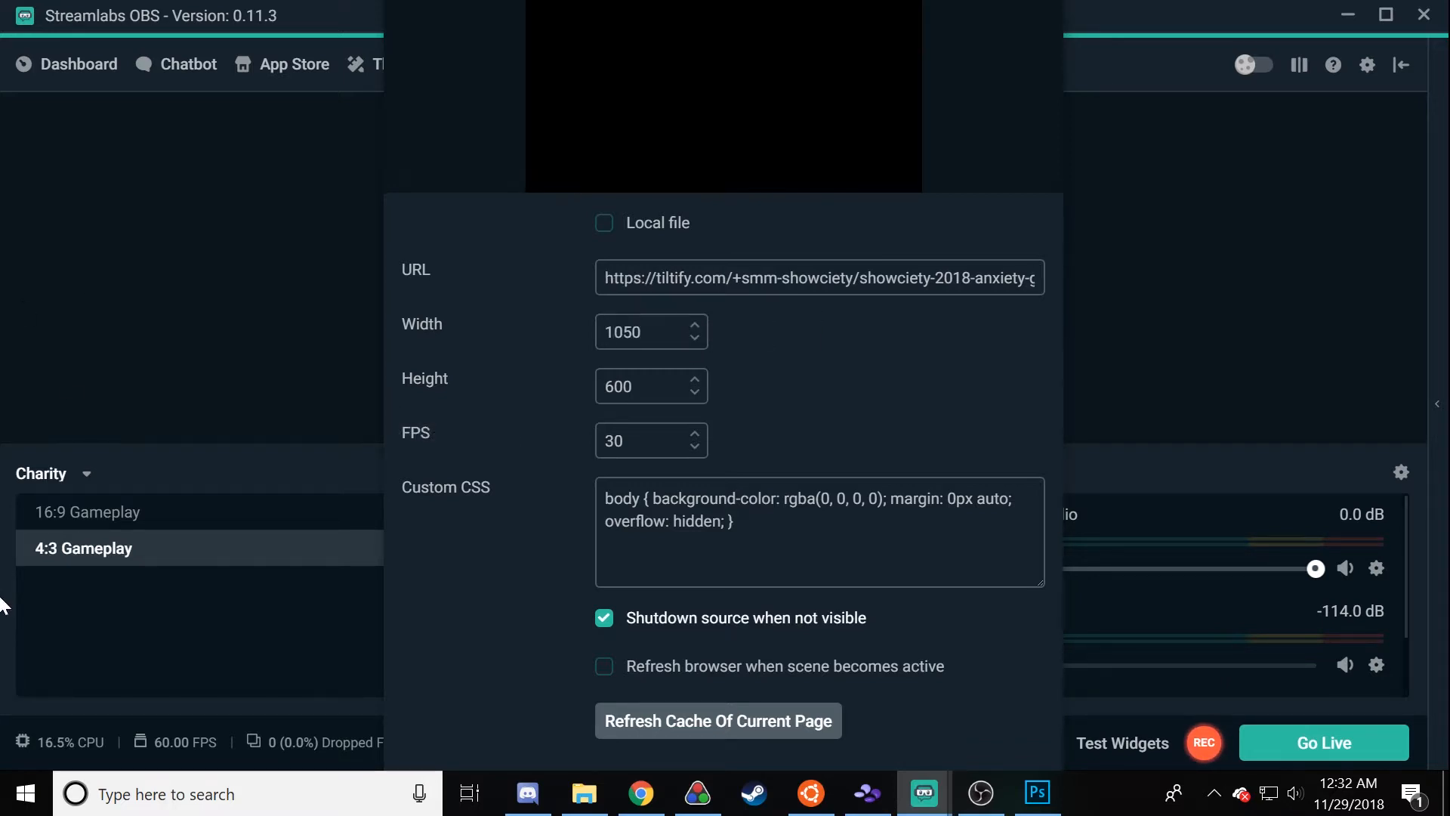
{"action": "scroll", "coordinate": [383, 204], "scroll_direction": "up", "scroll_amount": 1}
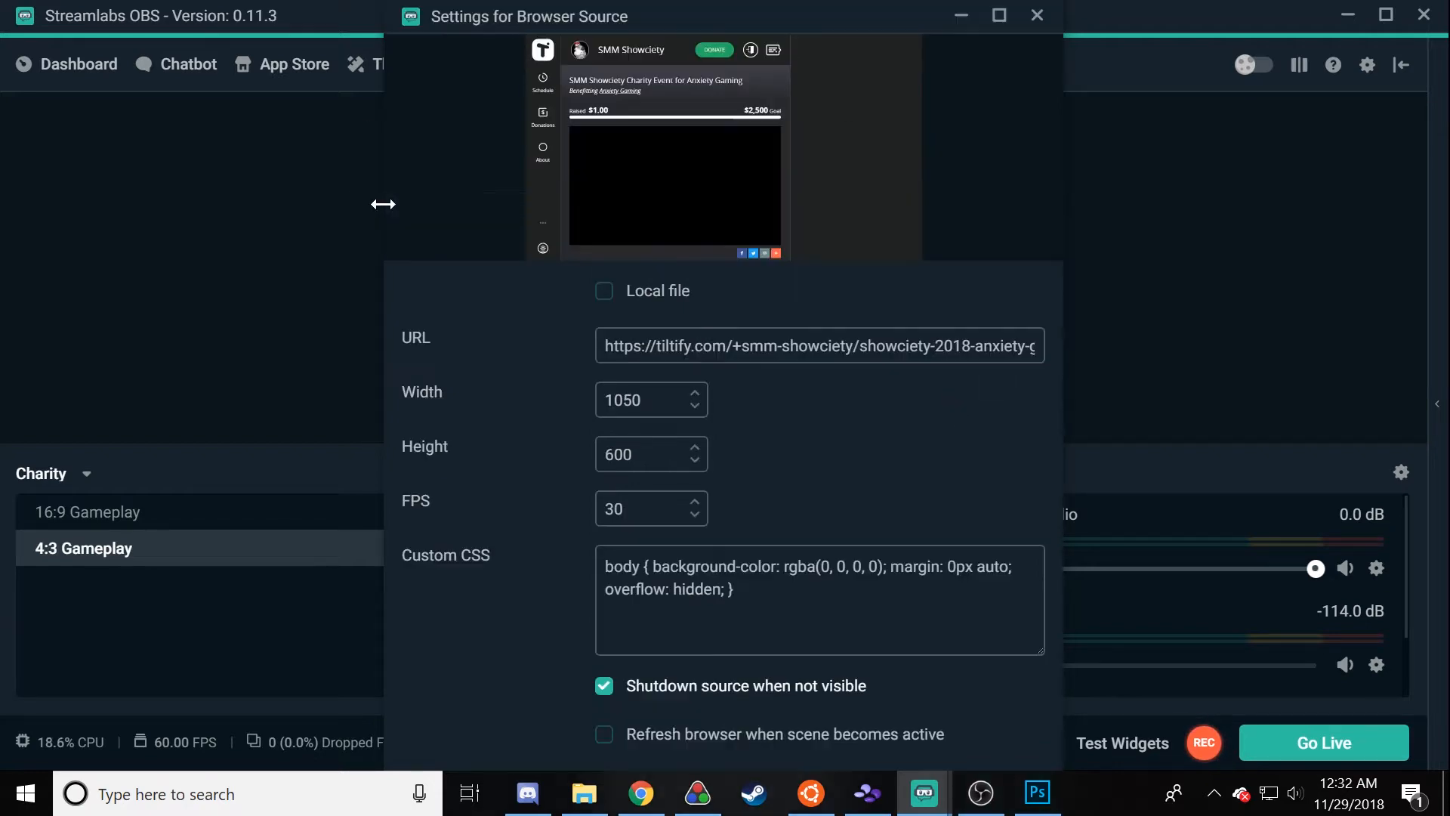
Step: Accept the Title source's browser settings and reposition it around the middle of the canvas
{"action": "double_click", "coordinate": [628, 11]}
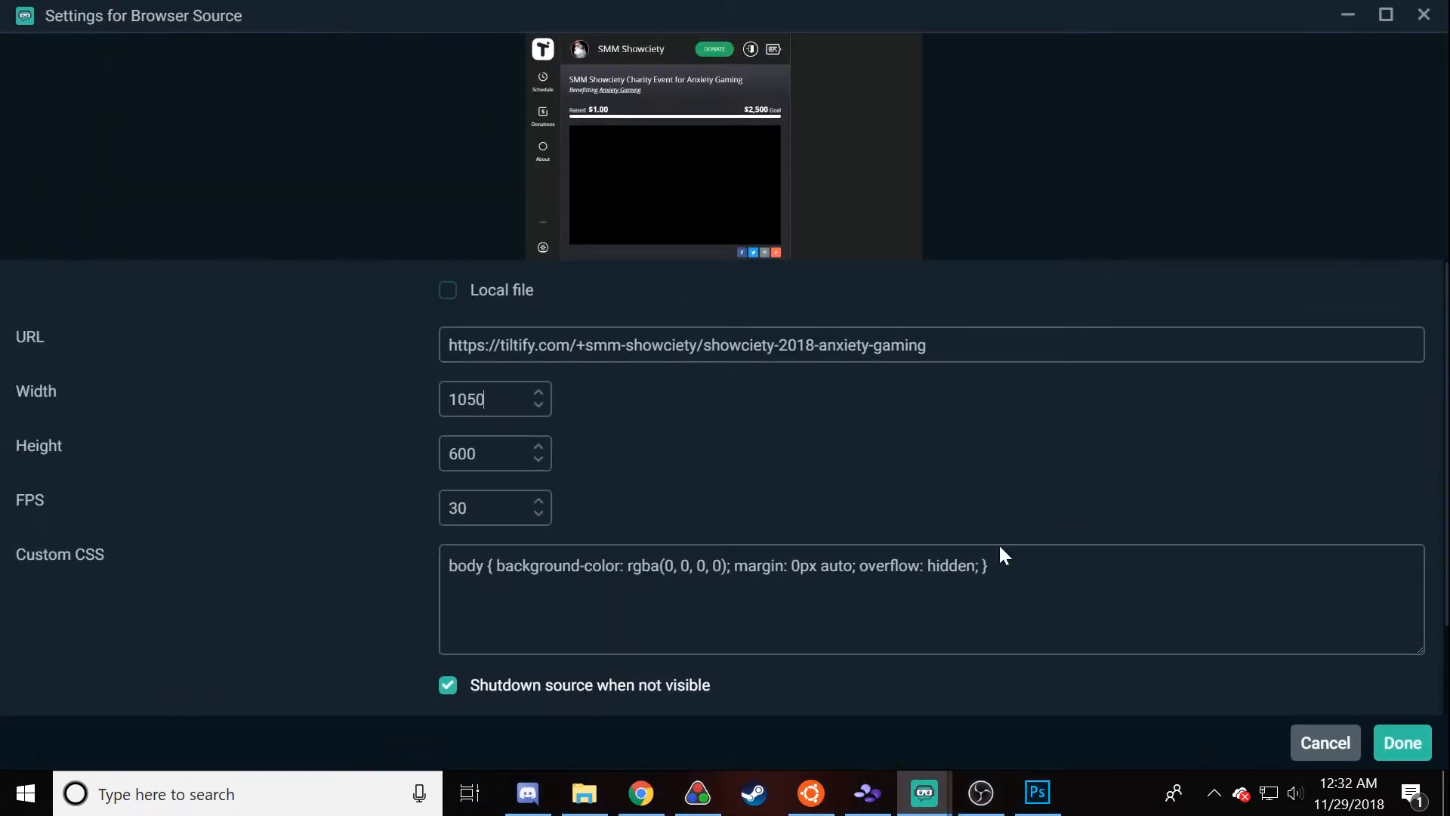
{"action": "left_click", "coordinate": [1402, 742]}
{"action": "left_click_drag", "start_coordinate": [769, 187], "coordinate": [731, 234]}
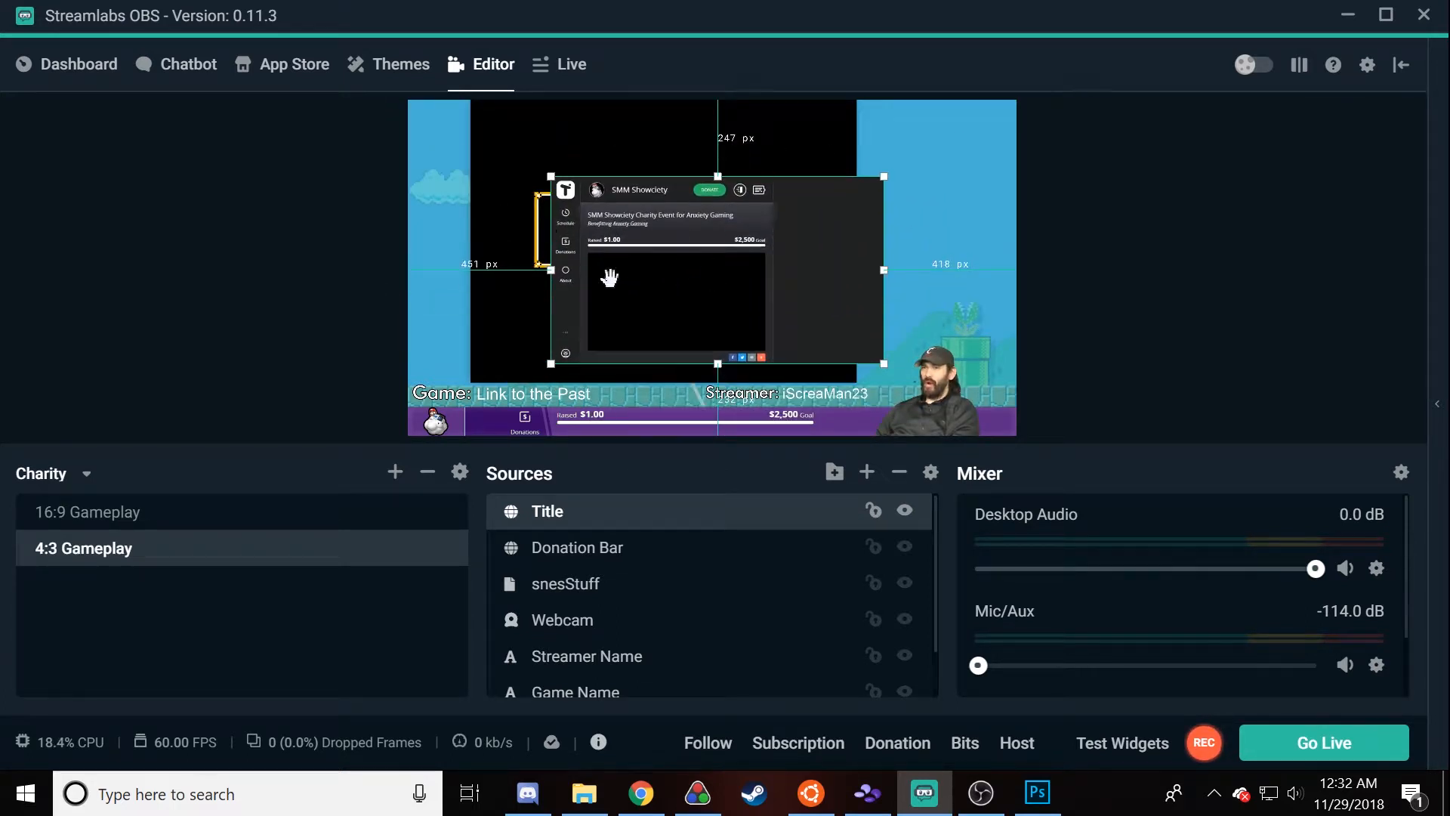
Step: Add a Color Key filter to the Title source, keeping the filter name Color Key
{"action": "right_click", "coordinate": [795, 253]}
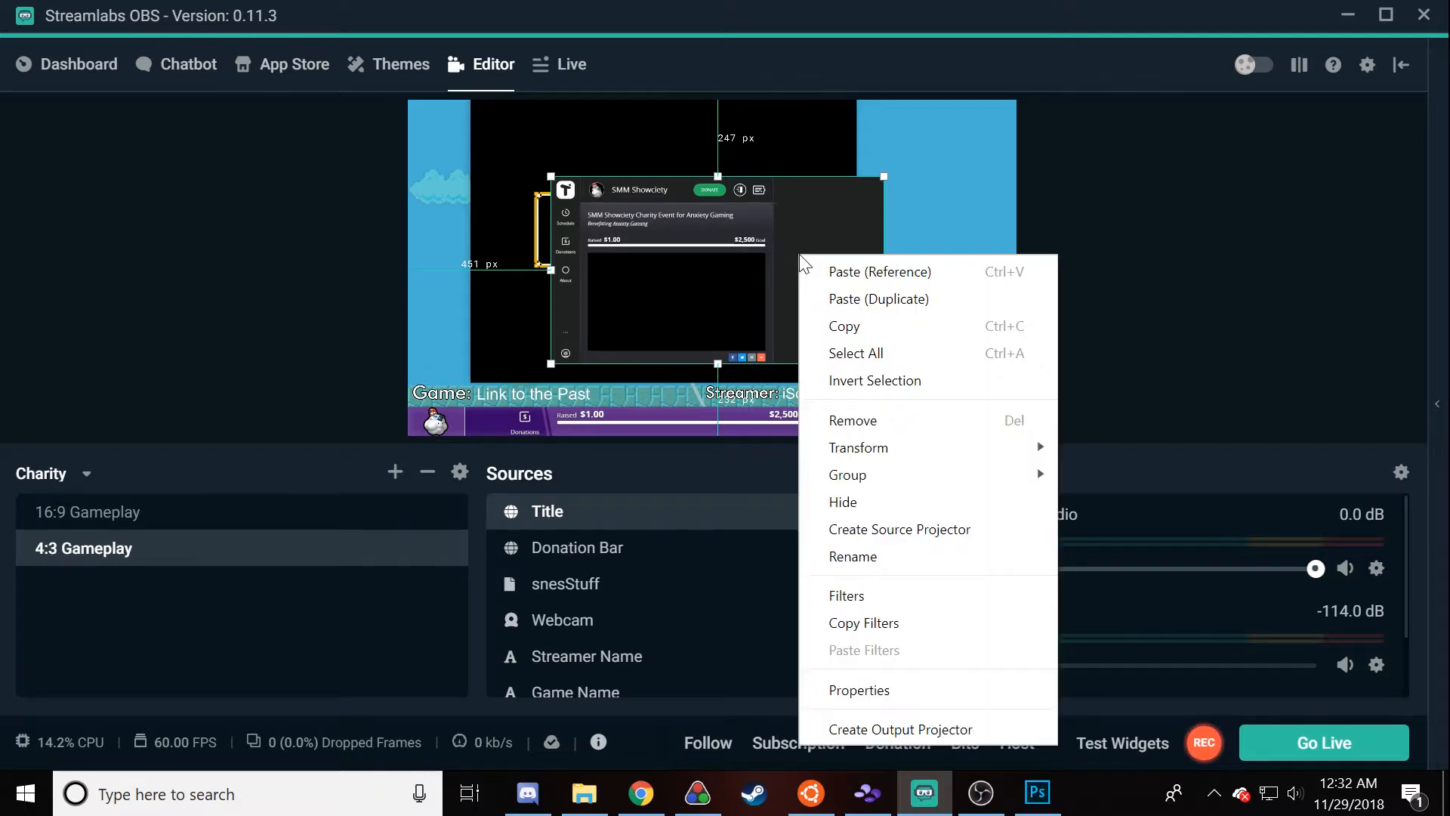
{"action": "left_click", "coordinate": [847, 596]}
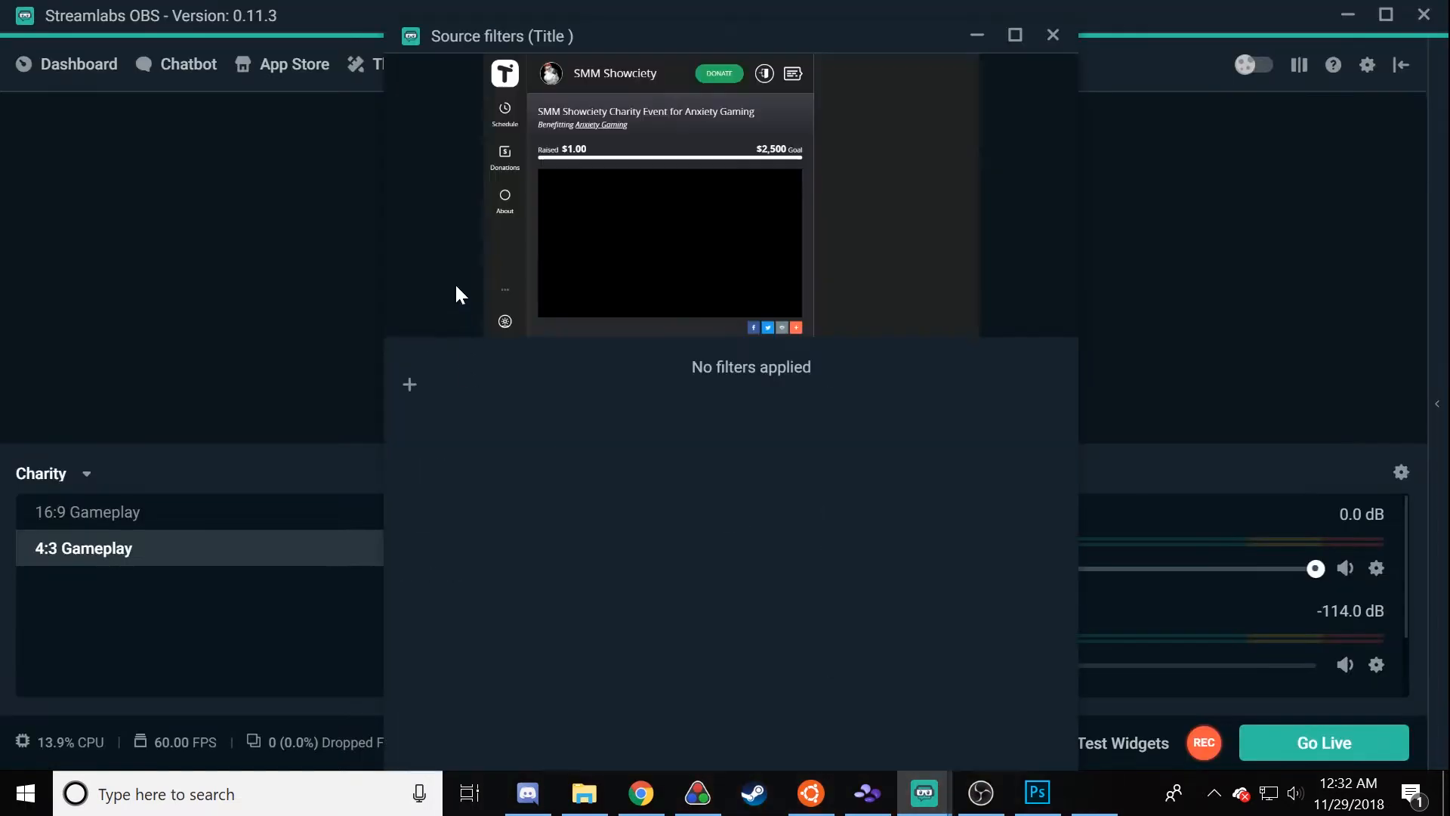
{"action": "left_click", "coordinate": [406, 382]}
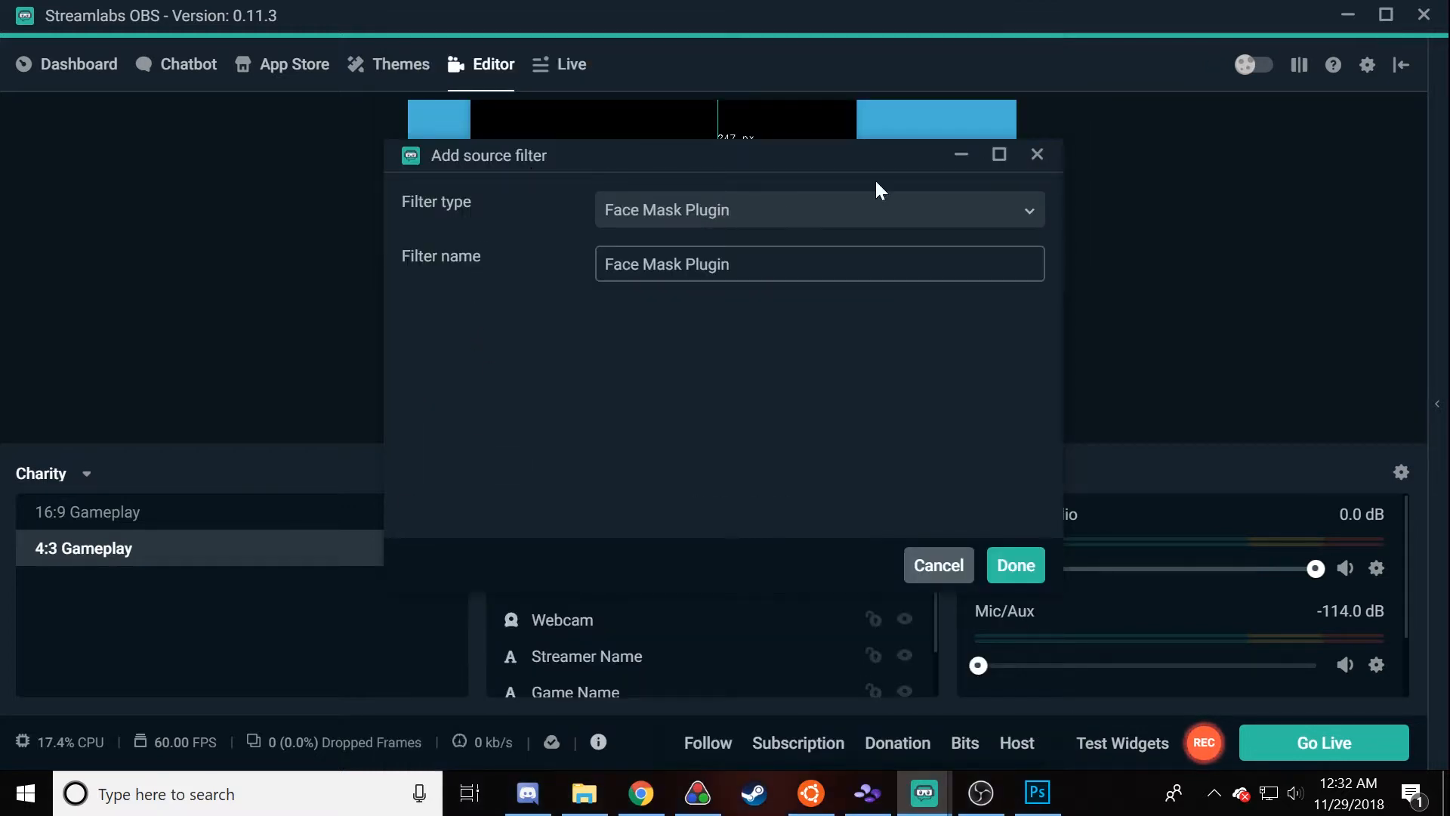
{"action": "left_click", "coordinate": [764, 219]}
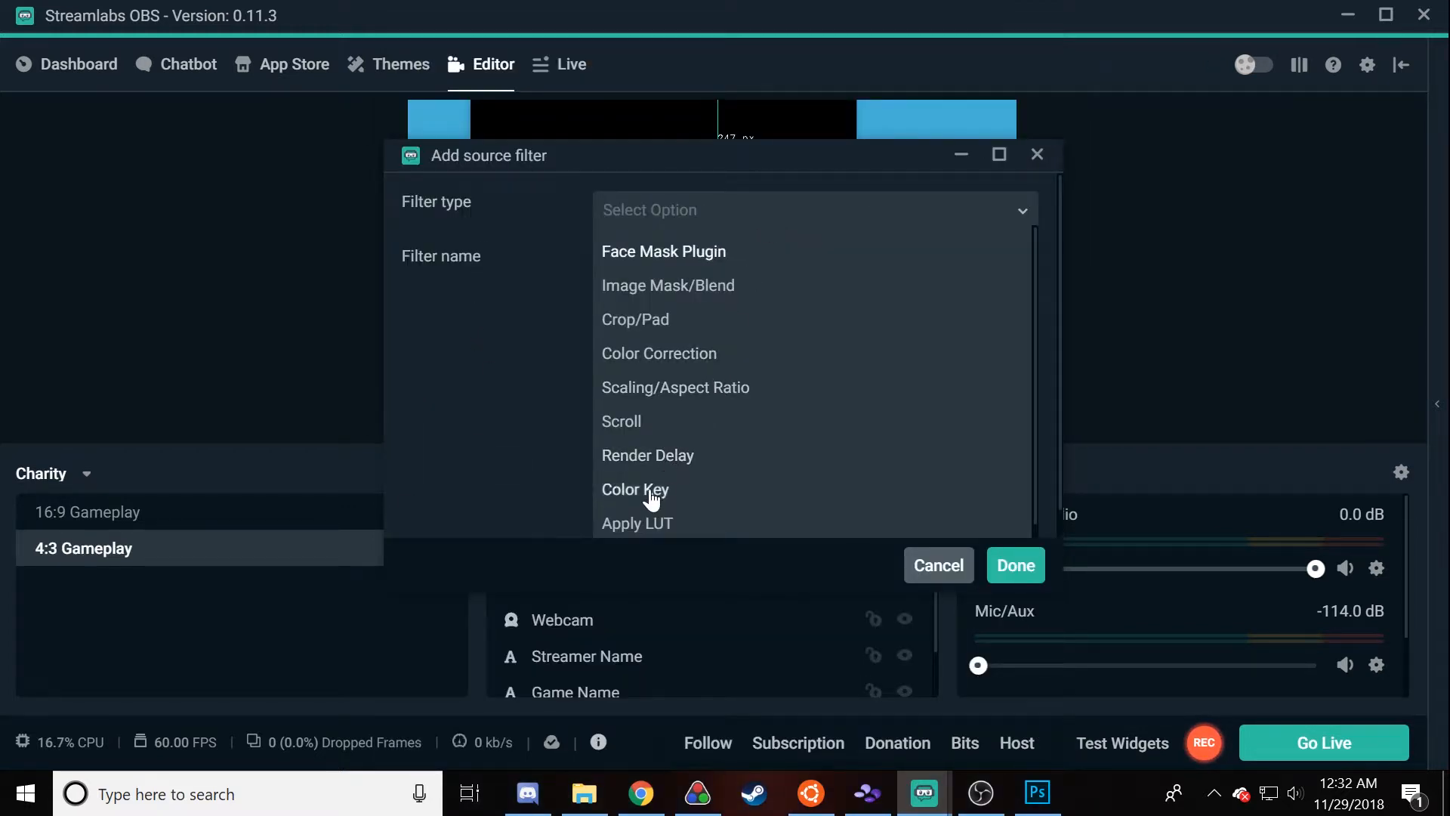
{"action": "left_click", "coordinate": [617, 491]}
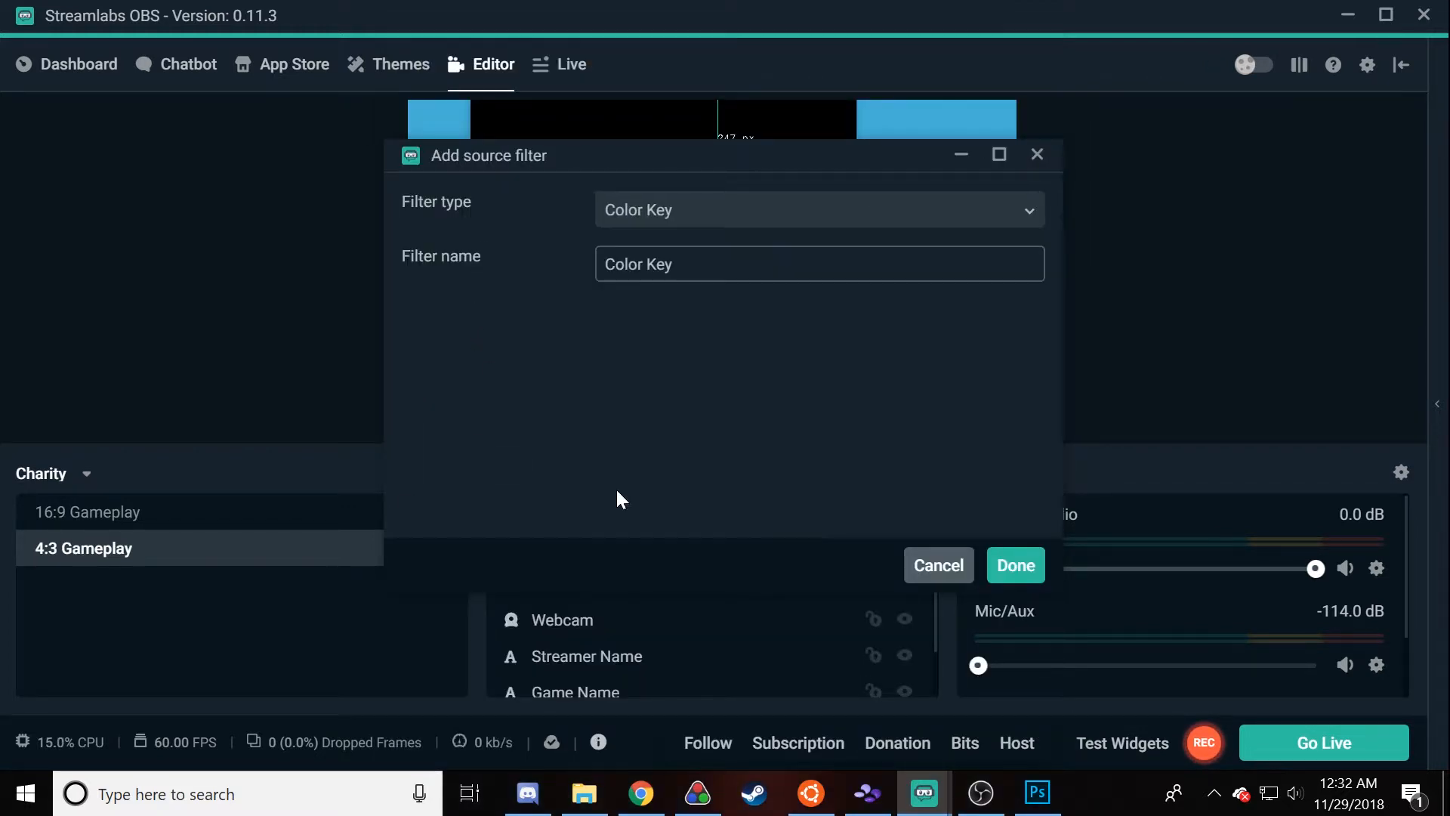
{"action": "left_click", "coordinate": [991, 568]}
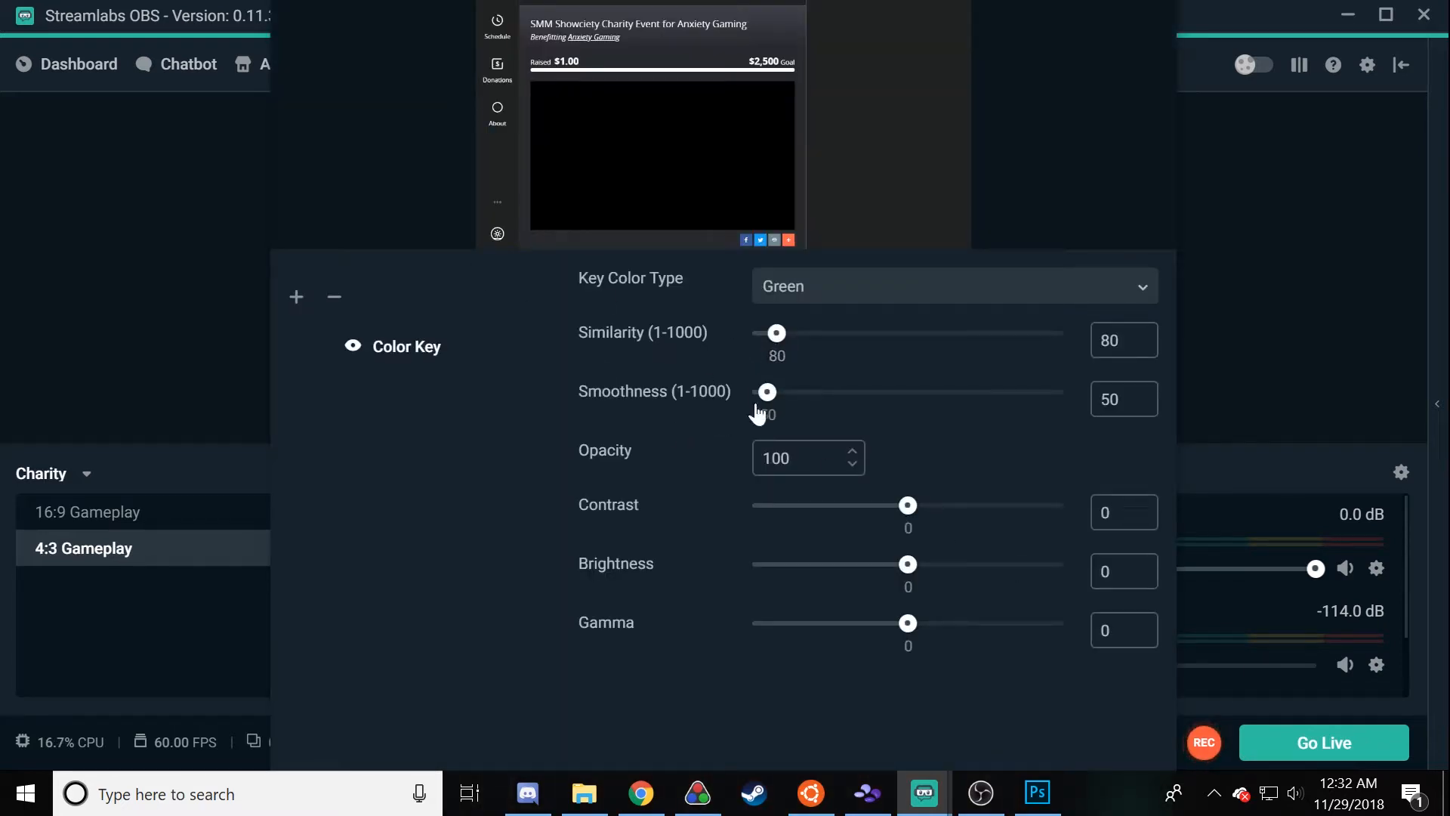
Step: Set the Color Key filter to custom color #00000000 with a similarity of 438 and close the filter settings
{"action": "left_click", "coordinate": [841, 294]}
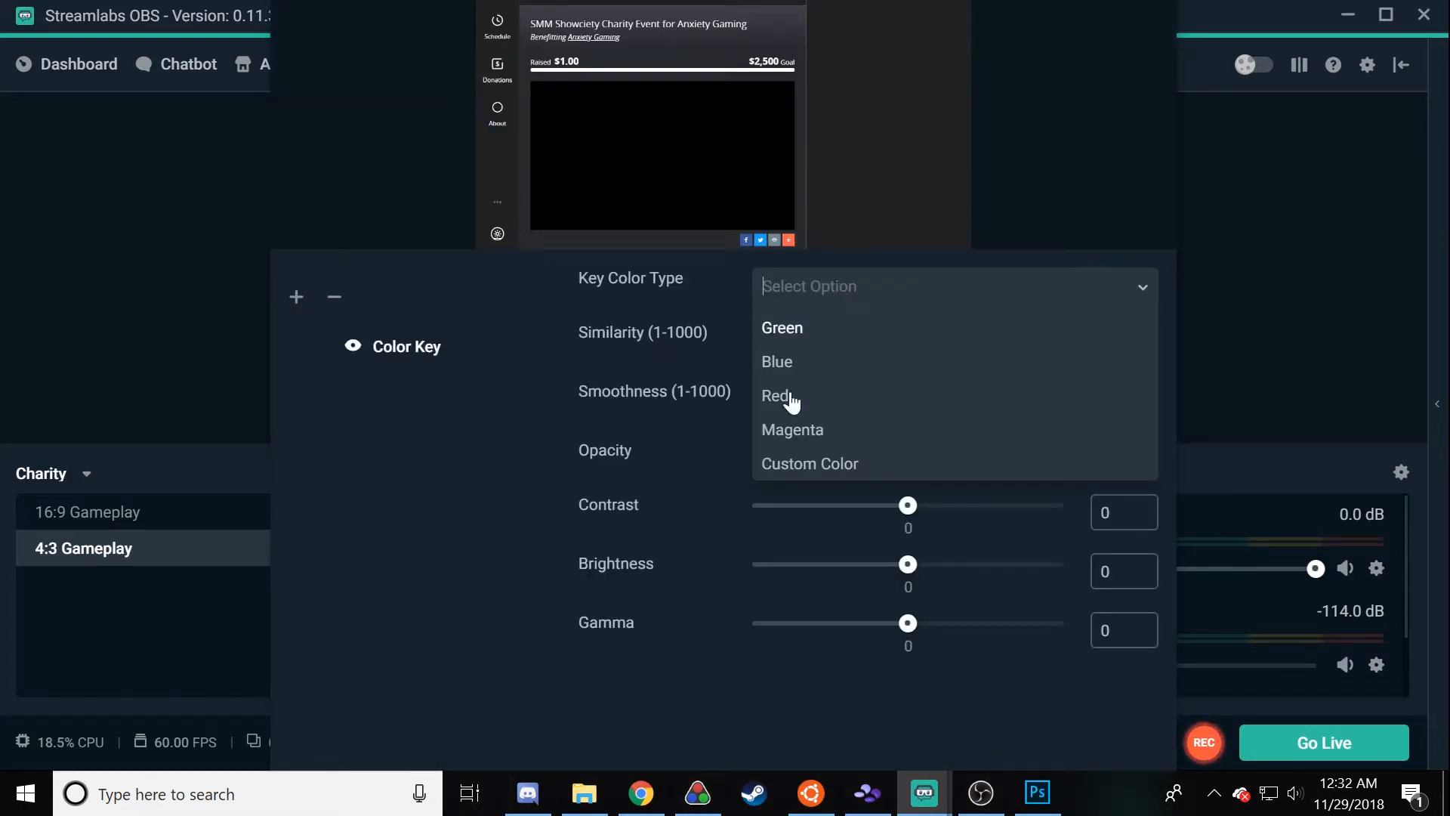
{"action": "left_click", "coordinate": [803, 463]}
{"action": "left_click", "coordinate": [906, 339]}
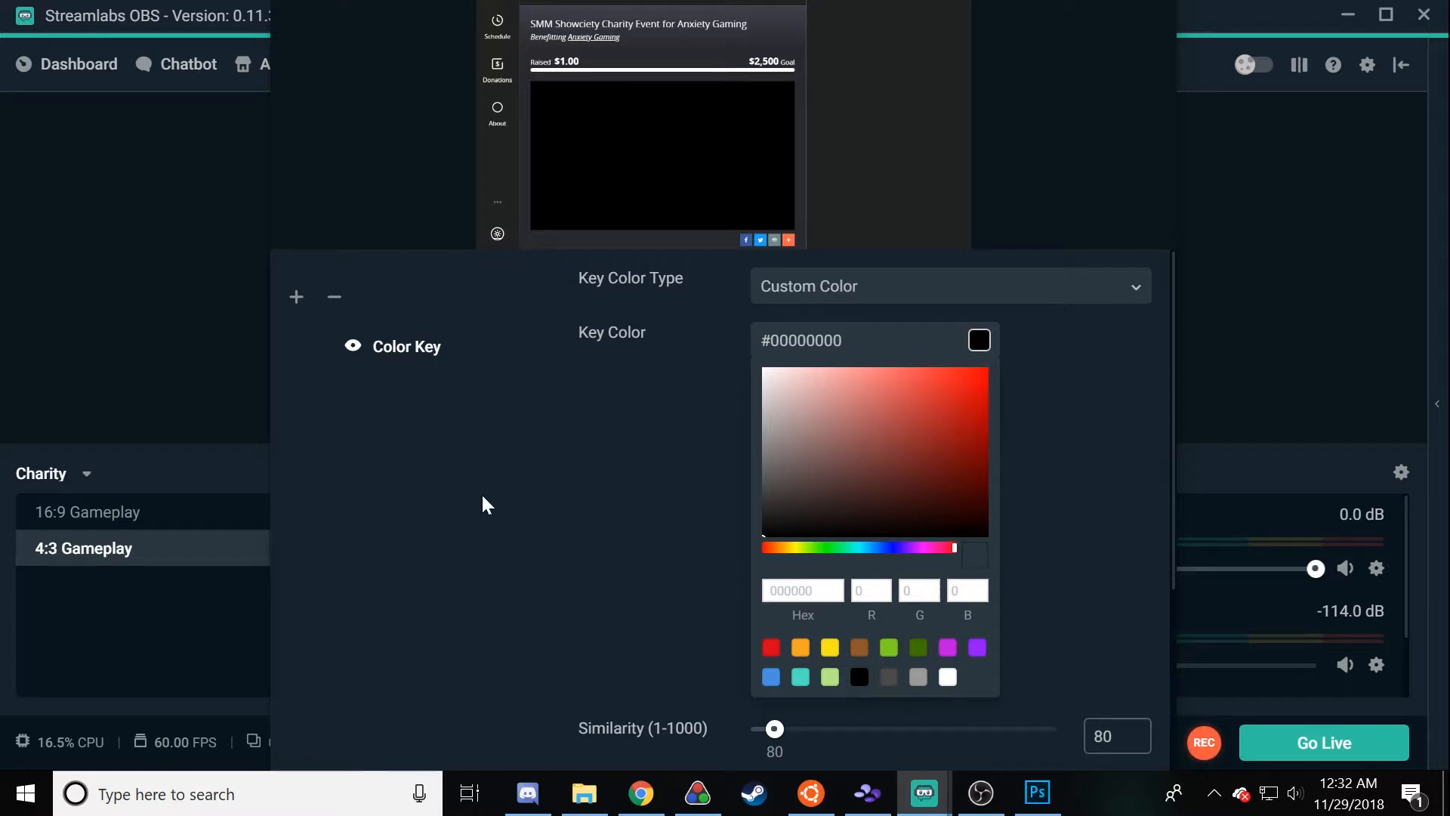
{"action": "left_click_drag", "start_coordinate": [775, 739], "coordinate": [816, 727]}
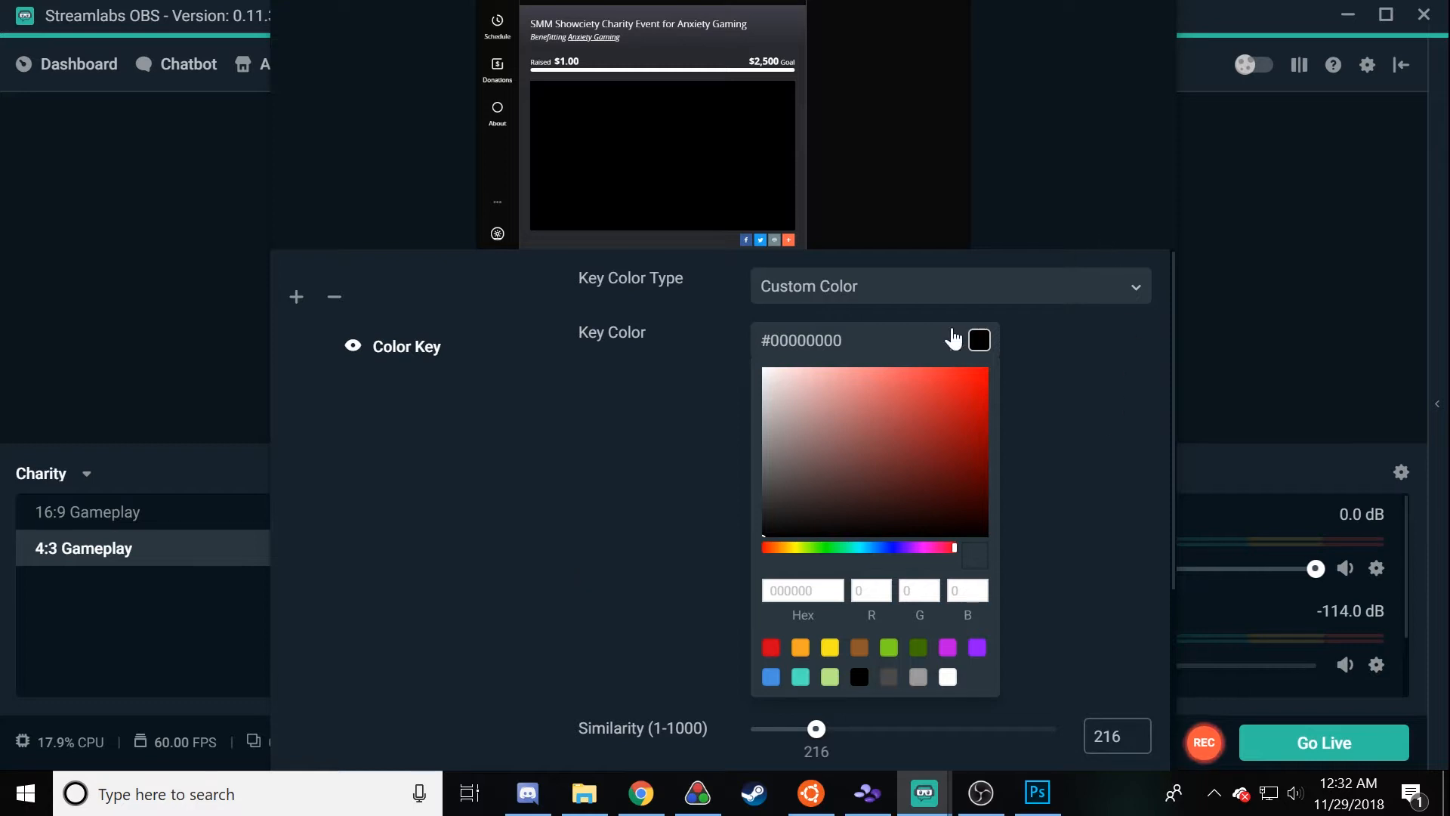
{"action": "left_click", "coordinate": [978, 346]}
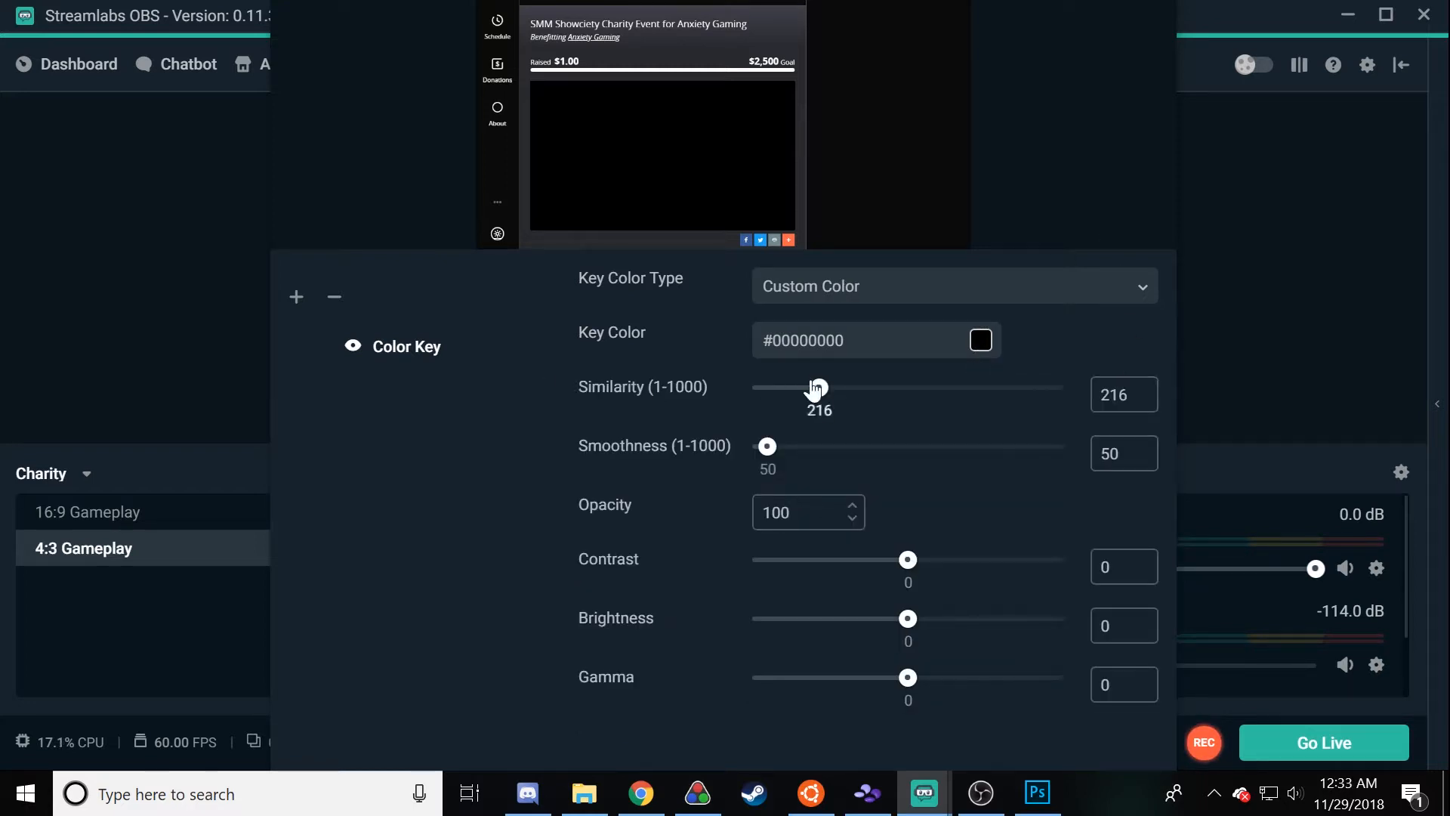
{"action": "left_click_drag", "start_coordinate": [820, 397], "coordinate": [888, 387]}
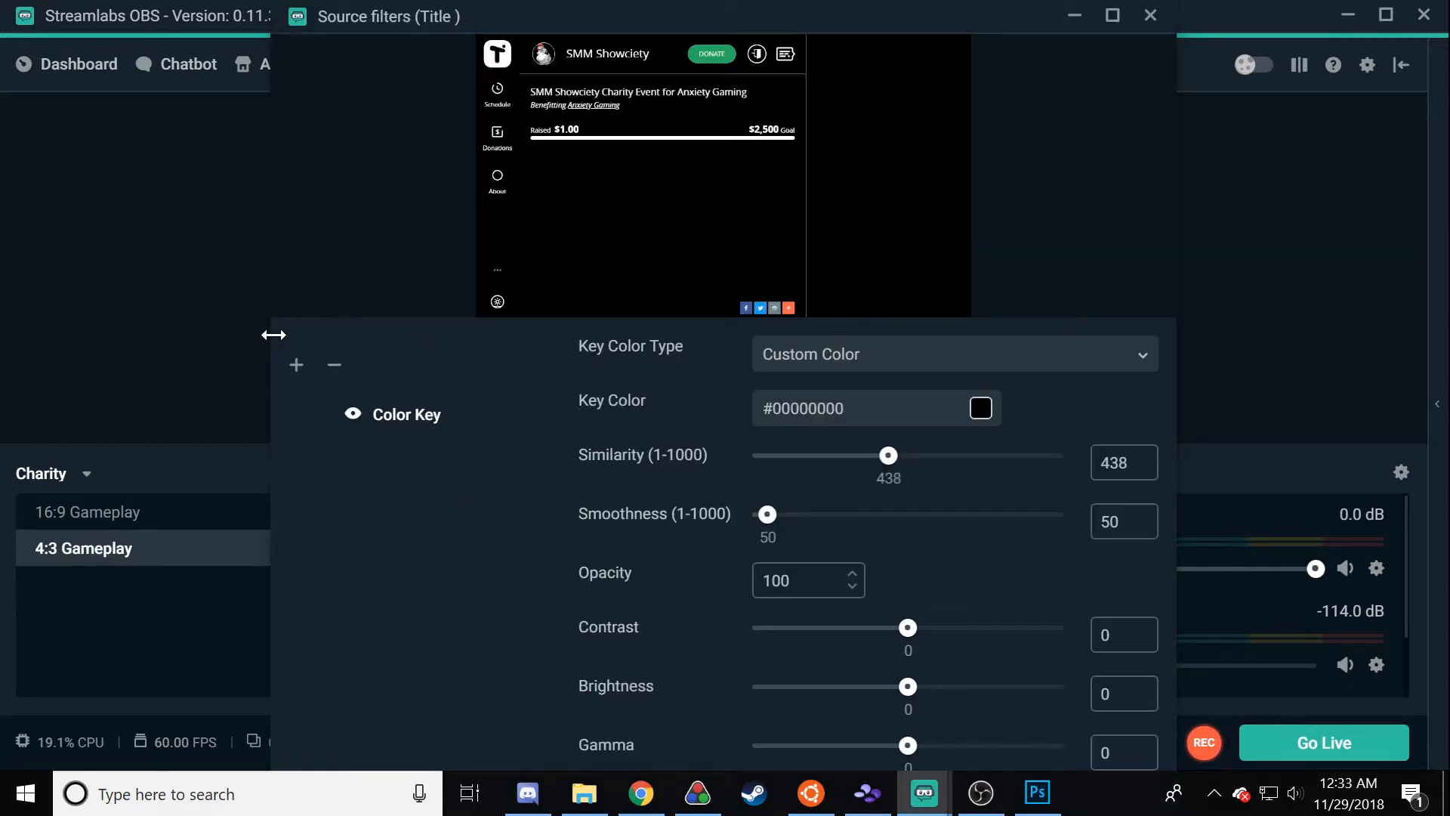
{"action": "double_click", "coordinate": [909, 21]}
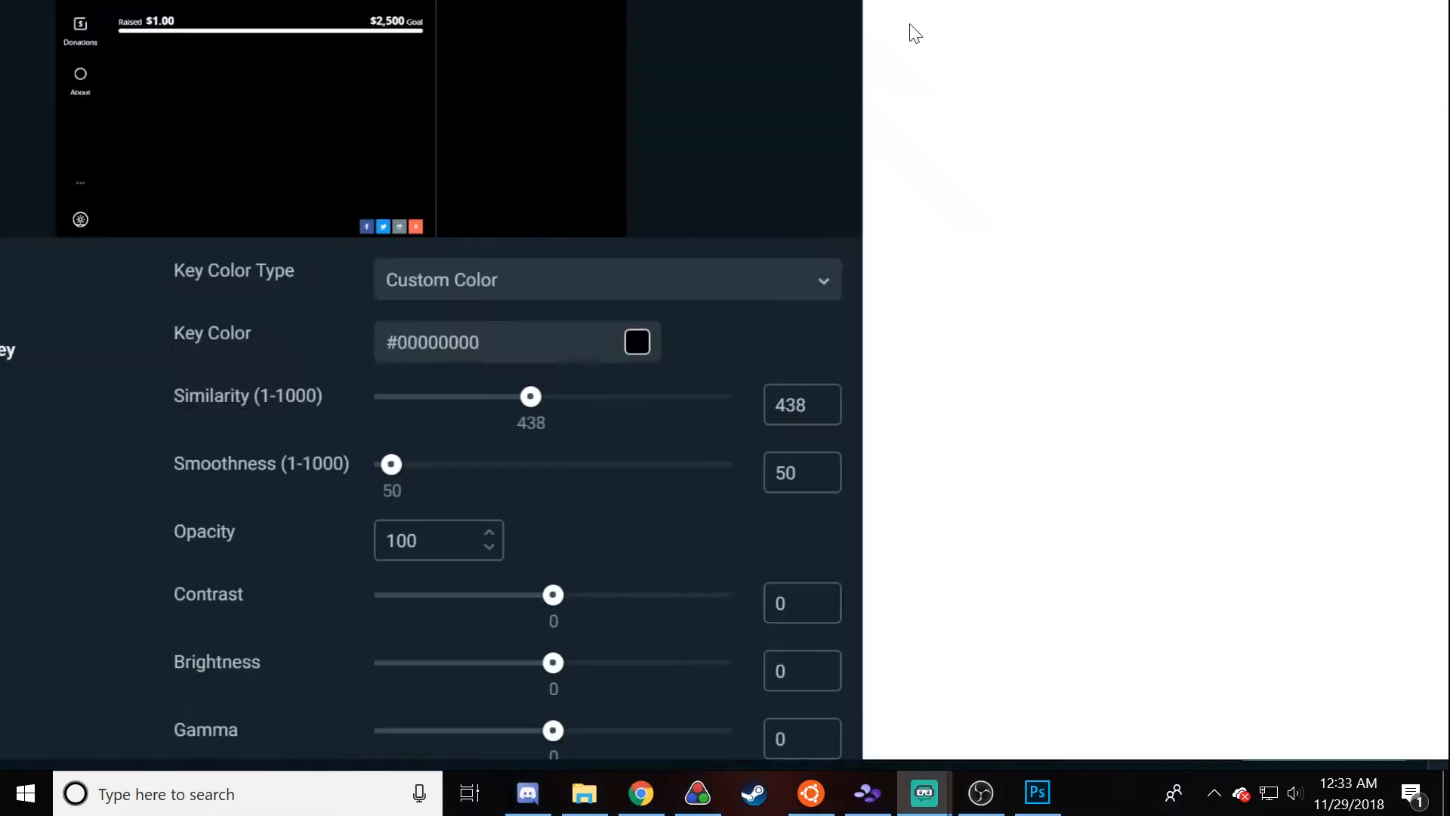
{"action": "left_click", "coordinate": [1402, 743]}
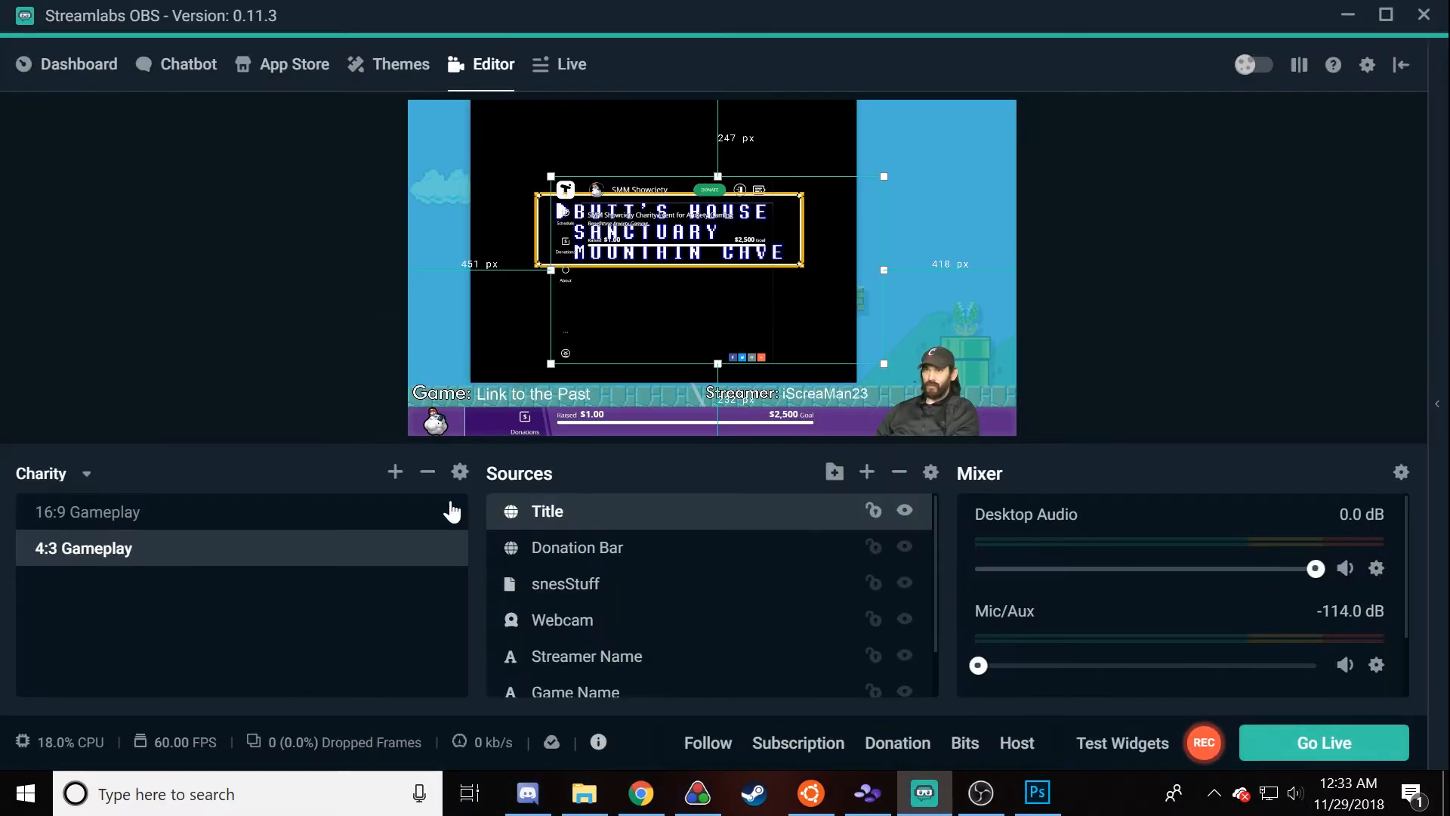
Step: Move the Title source toward the webcam side of the canvas and crop its top and bottom to the donation progress strip
{"action": "left_click_drag", "start_coordinate": [912, 311], "coordinate": [974, 237]}
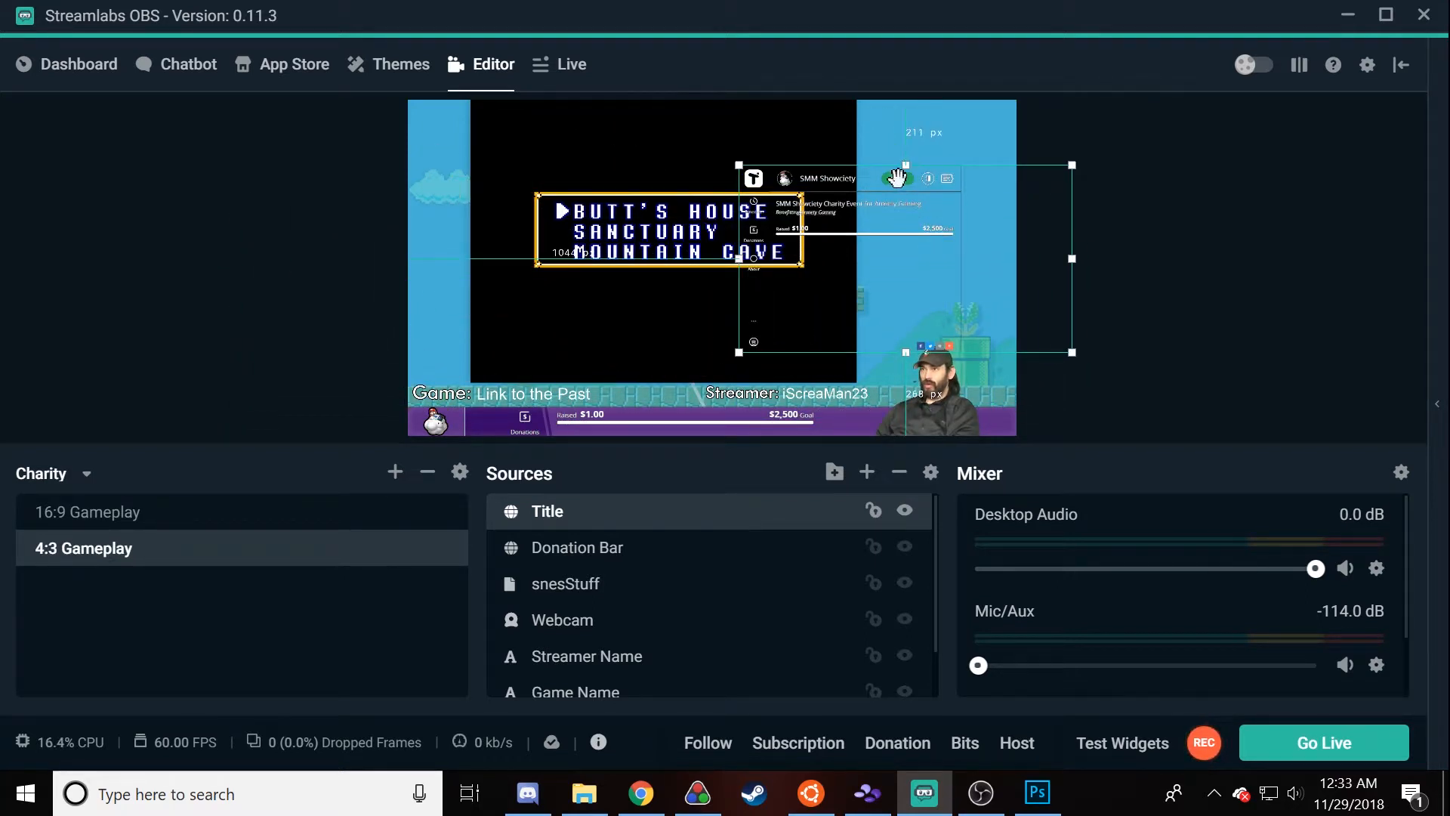
{"action": "left_click_drag", "start_coordinate": [906, 165], "coordinate": [909, 221]}
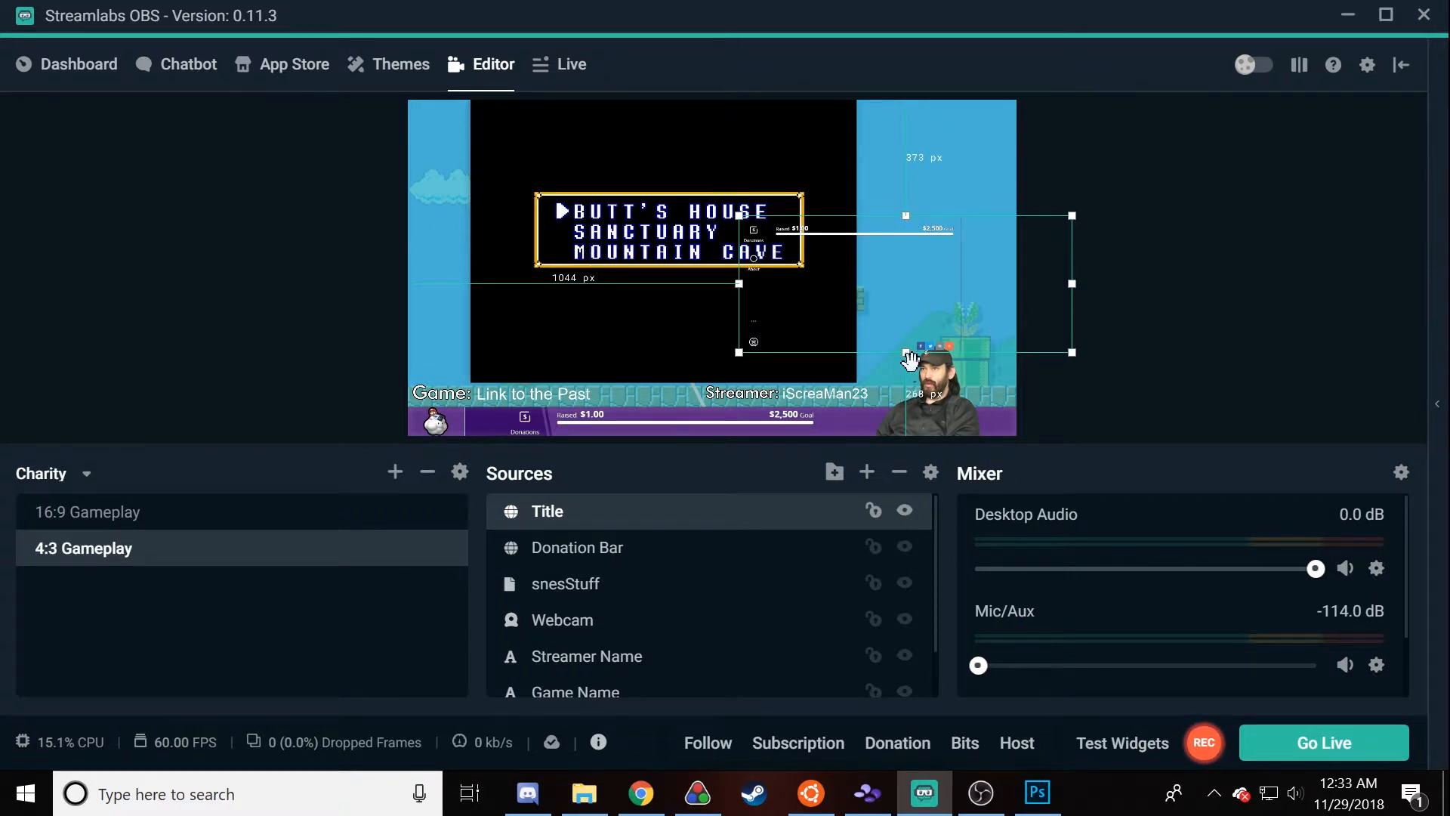
{"action": "left_click_drag", "start_coordinate": [903, 349], "coordinate": [907, 251]}
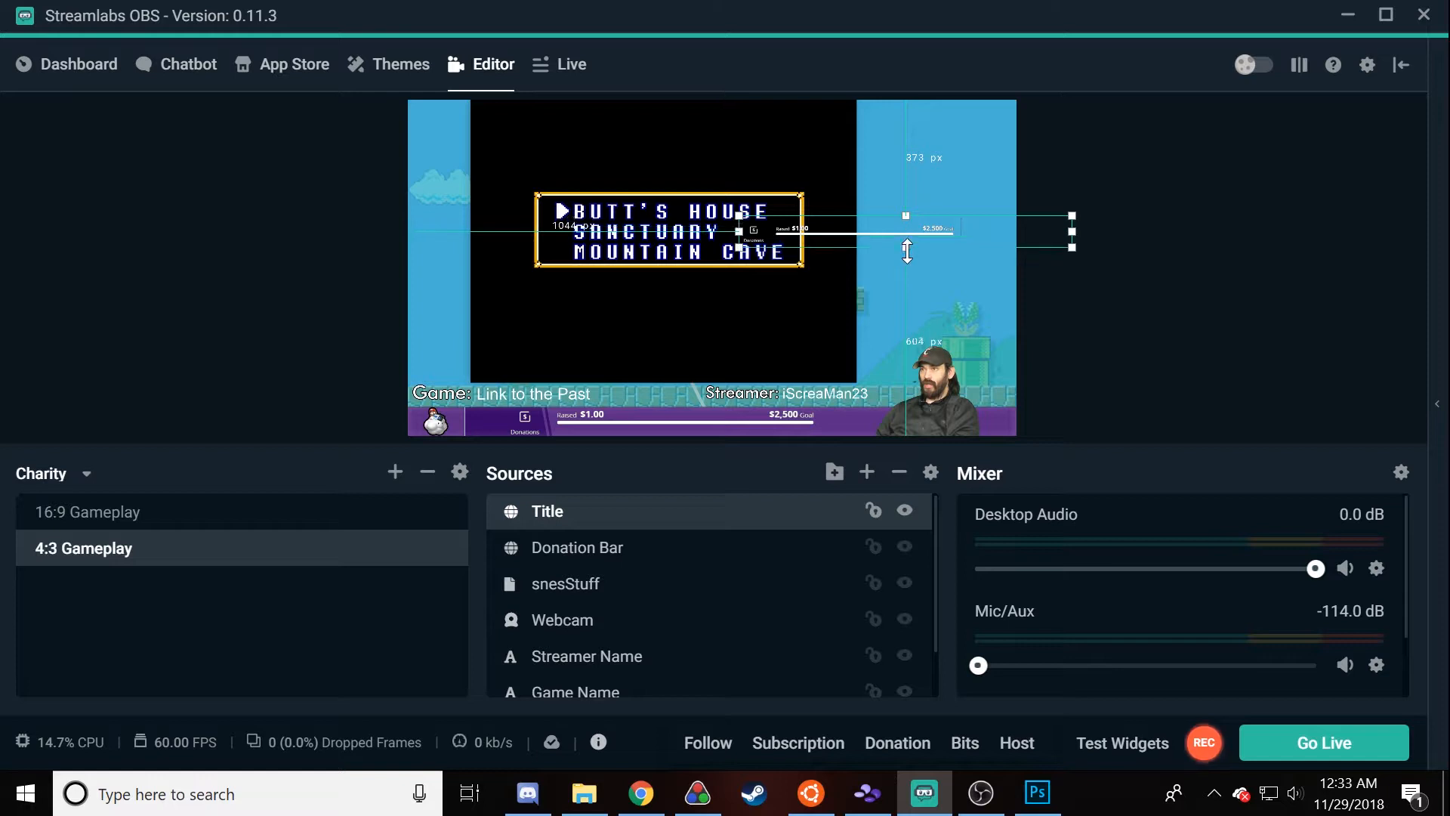
Step: Crop the empty area beside the Title source's goal amount, then enlarge it and move it above the game menu box
{"action": "left_click", "coordinate": [1080, 231]}
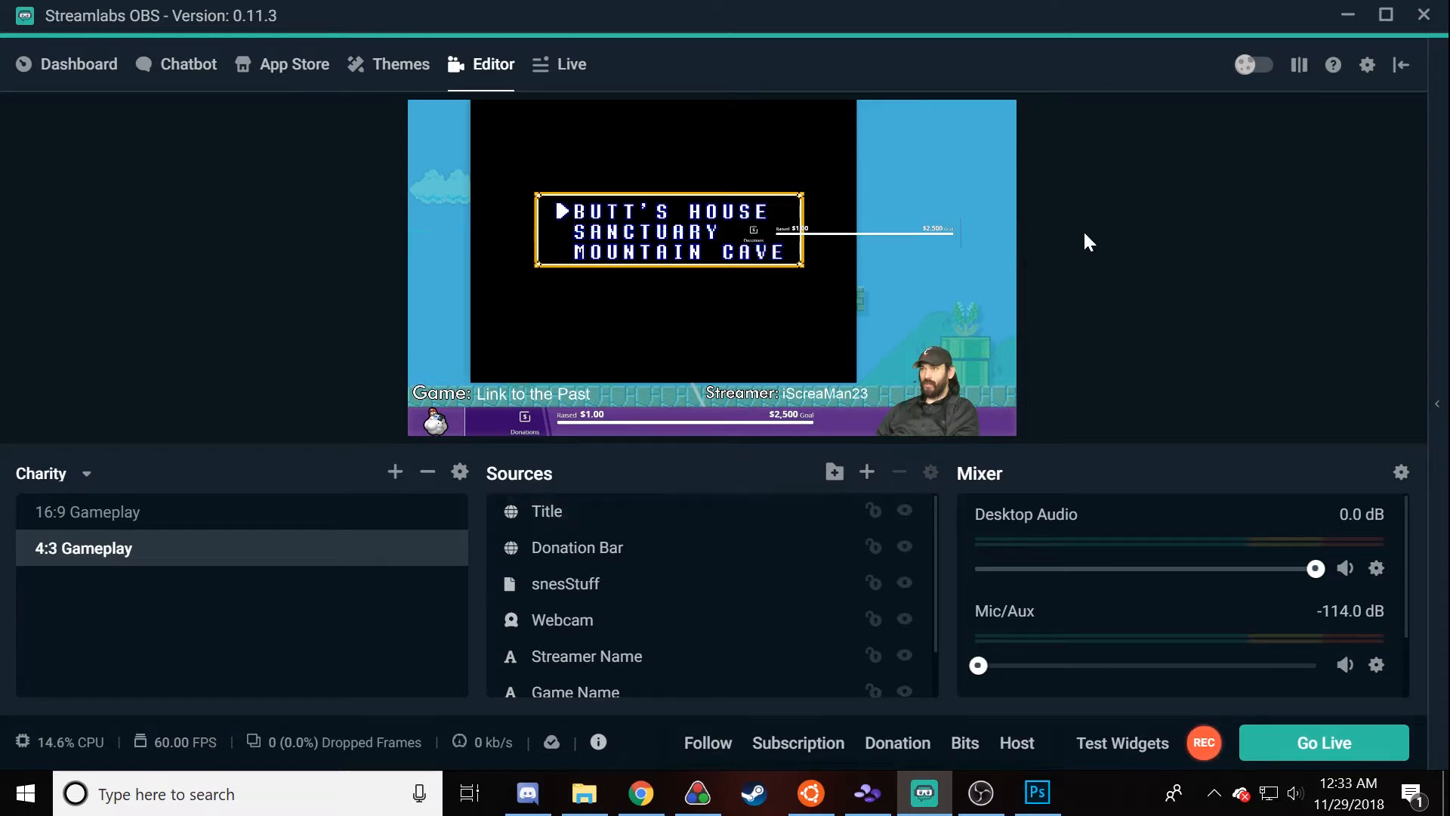
{"action": "left_click", "coordinate": [940, 235]}
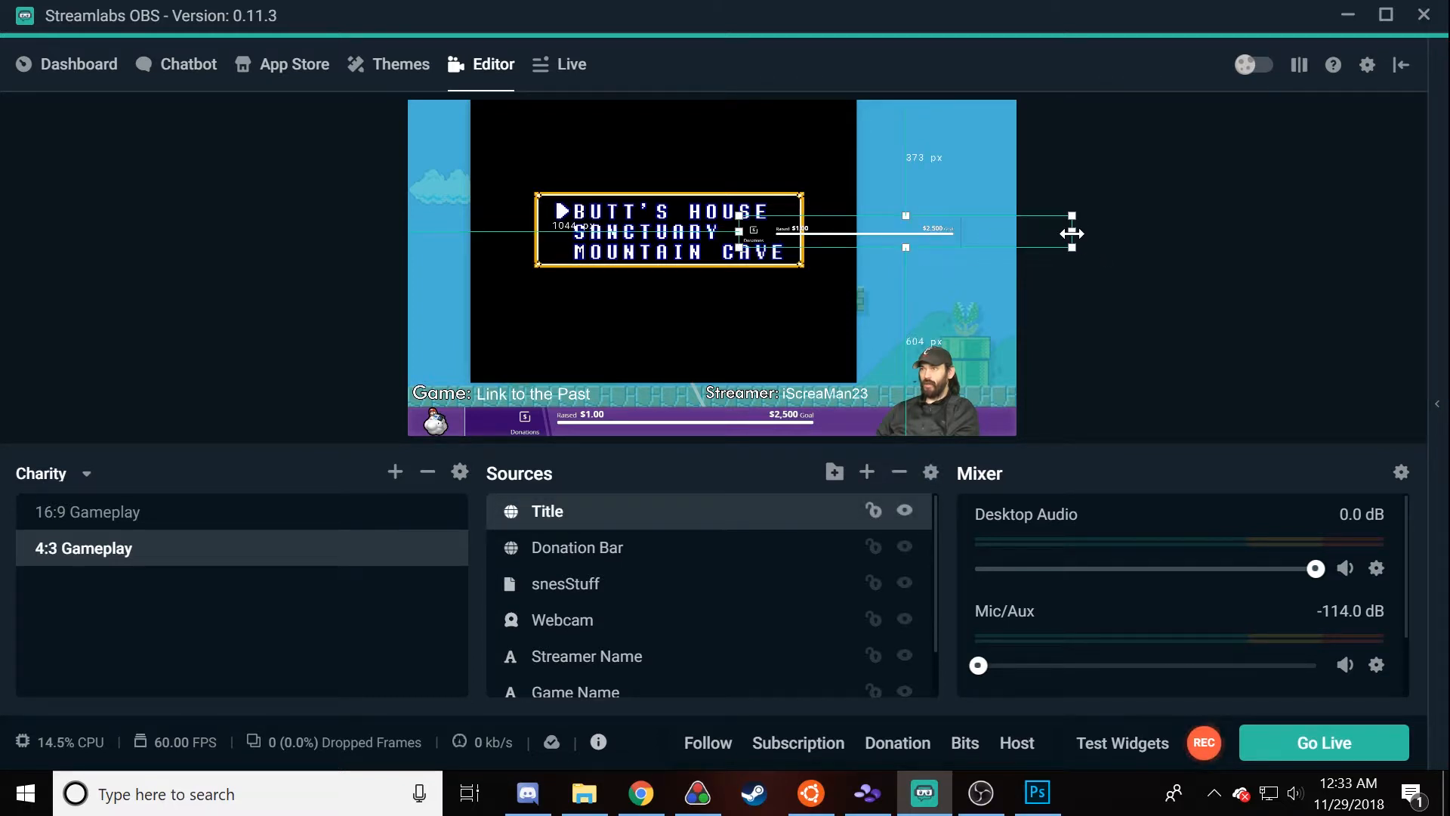
{"action": "left_click_drag", "start_coordinate": [1077, 234], "coordinate": [1164, 233]}
{"action": "mouse_move", "coordinate": [877, 237]}
{"action": "left_mouse_down"}
{"action": "mouse_move", "coordinate": [772, 428]}
{"action": "mouse_move", "coordinate": [686, 428]}
{"action": "mouse_move", "coordinate": [929, 283]}
{"action": "mouse_move", "coordinate": [906, 240]}
{"action": "mouse_move", "coordinate": [878, 240]}
{"action": "left_mouse_up"}
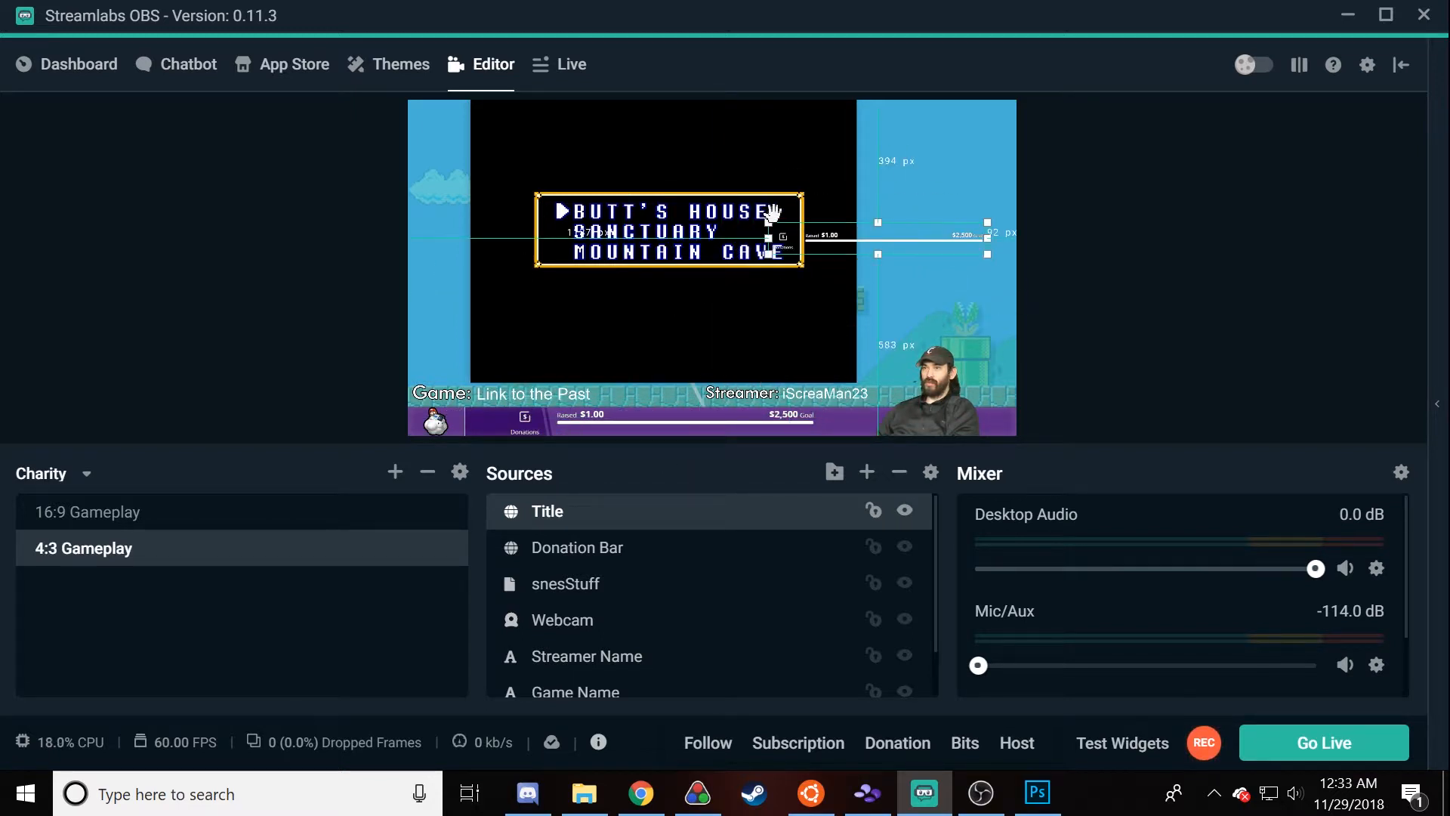
{"action": "left_click_drag", "start_coordinate": [769, 225], "coordinate": [787, 165]}
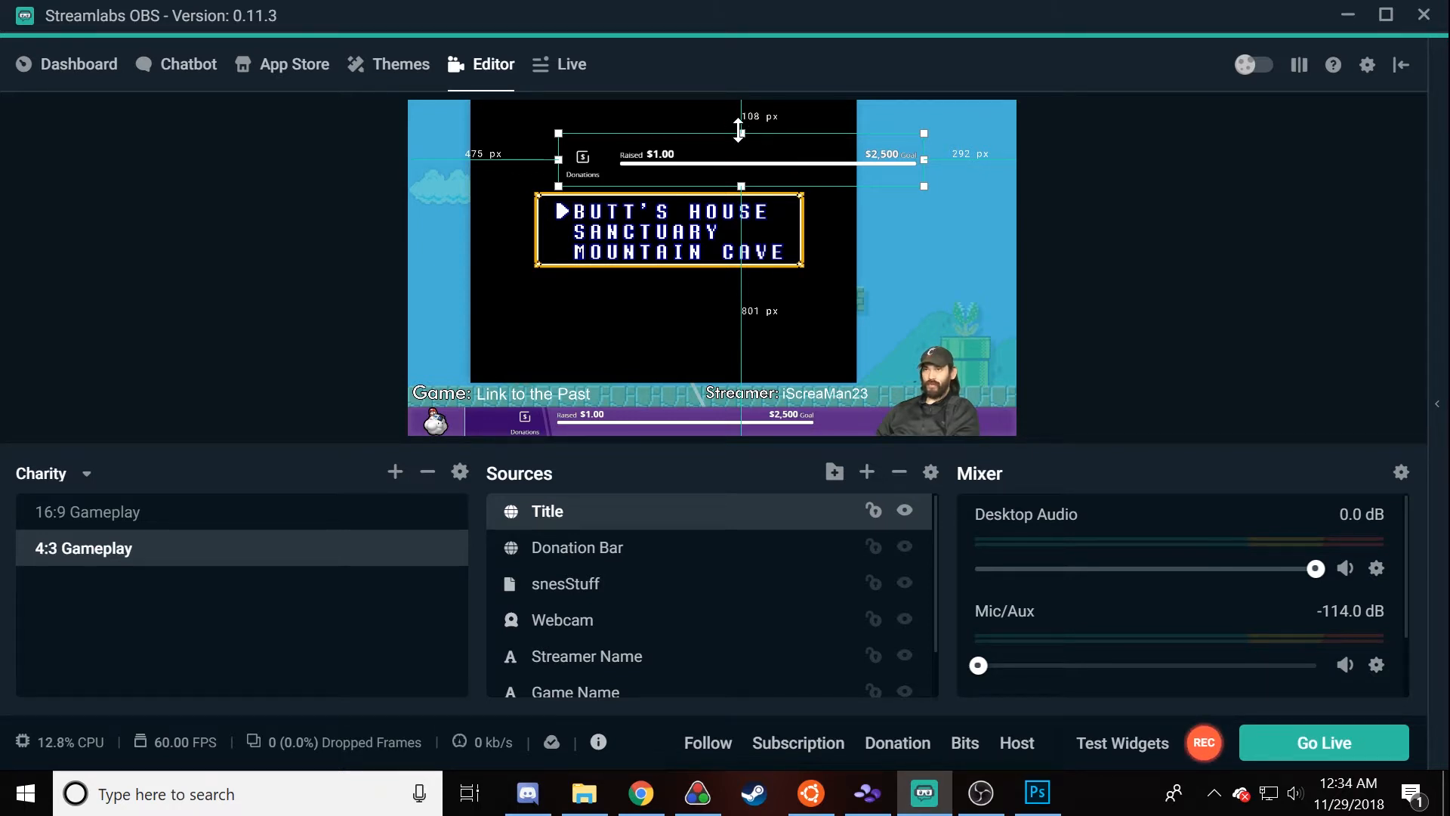
Step: Crop the Title source's top and bottom edges more tightly, then delete the source from the scene
{"action": "left_click_drag", "start_coordinate": [739, 129], "coordinate": [736, 151]}
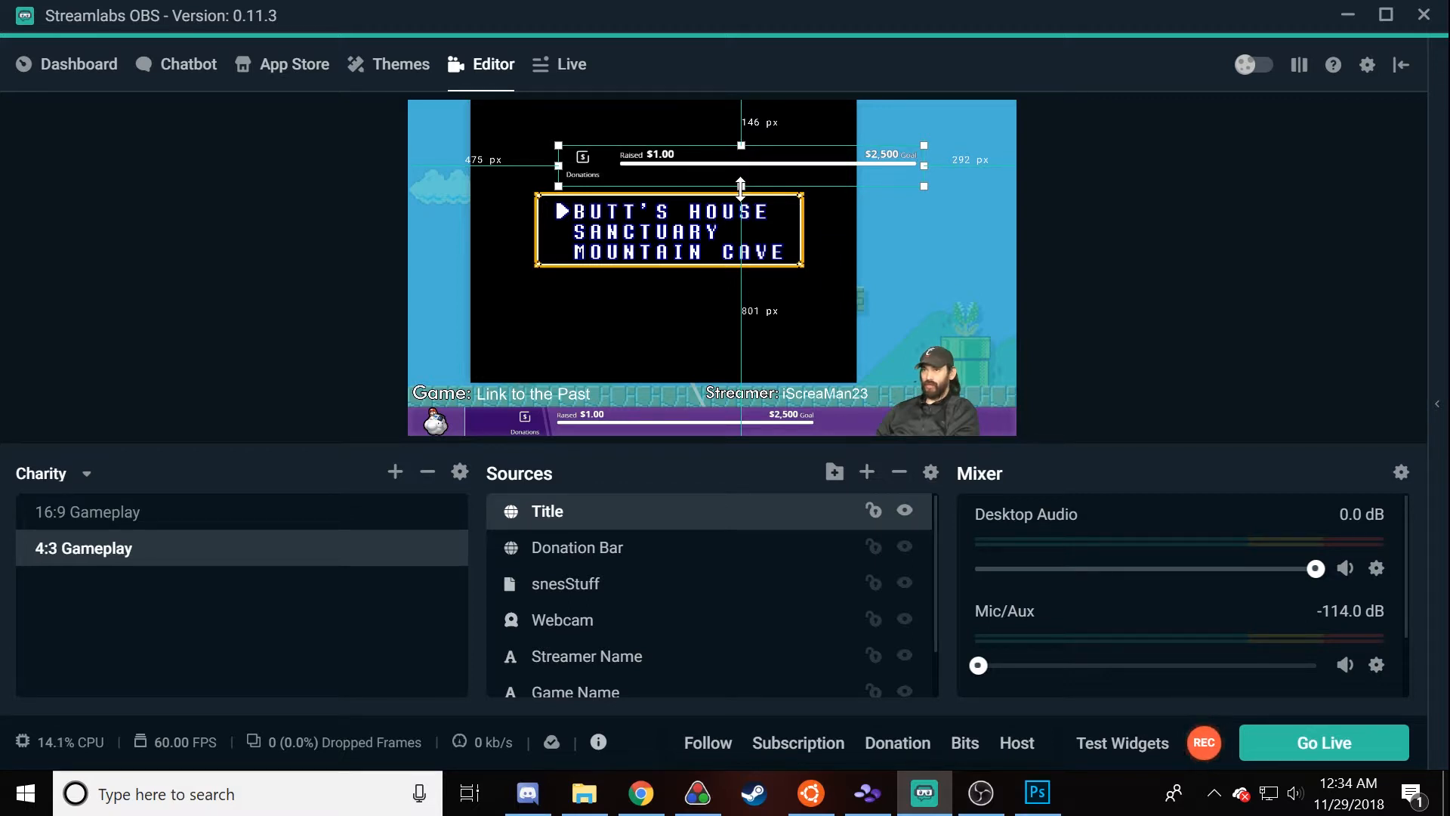
{"action": "left_click_drag", "start_coordinate": [740, 186], "coordinate": [765, 154]}
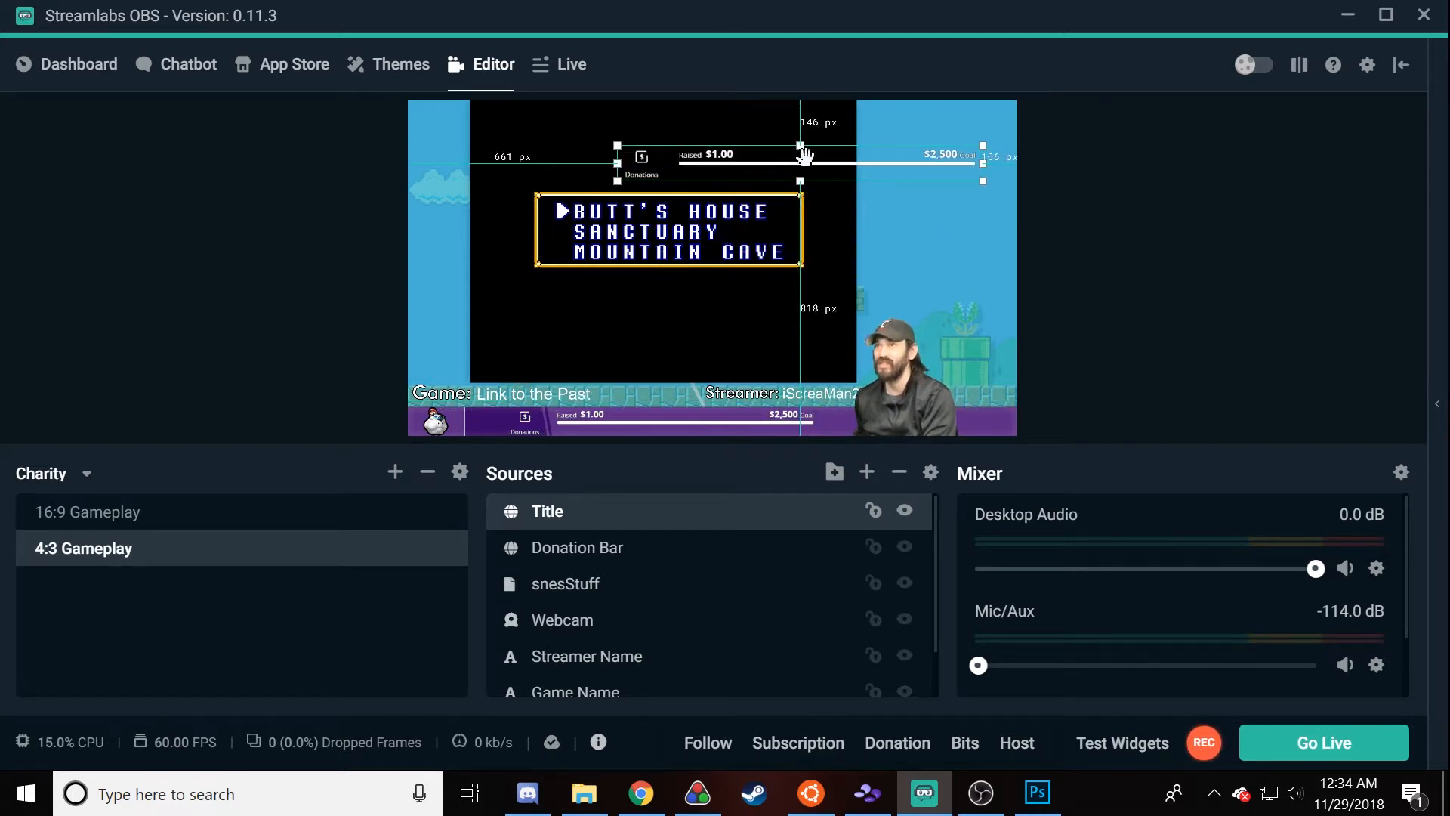
{"action": "key", "text": "Delete"}
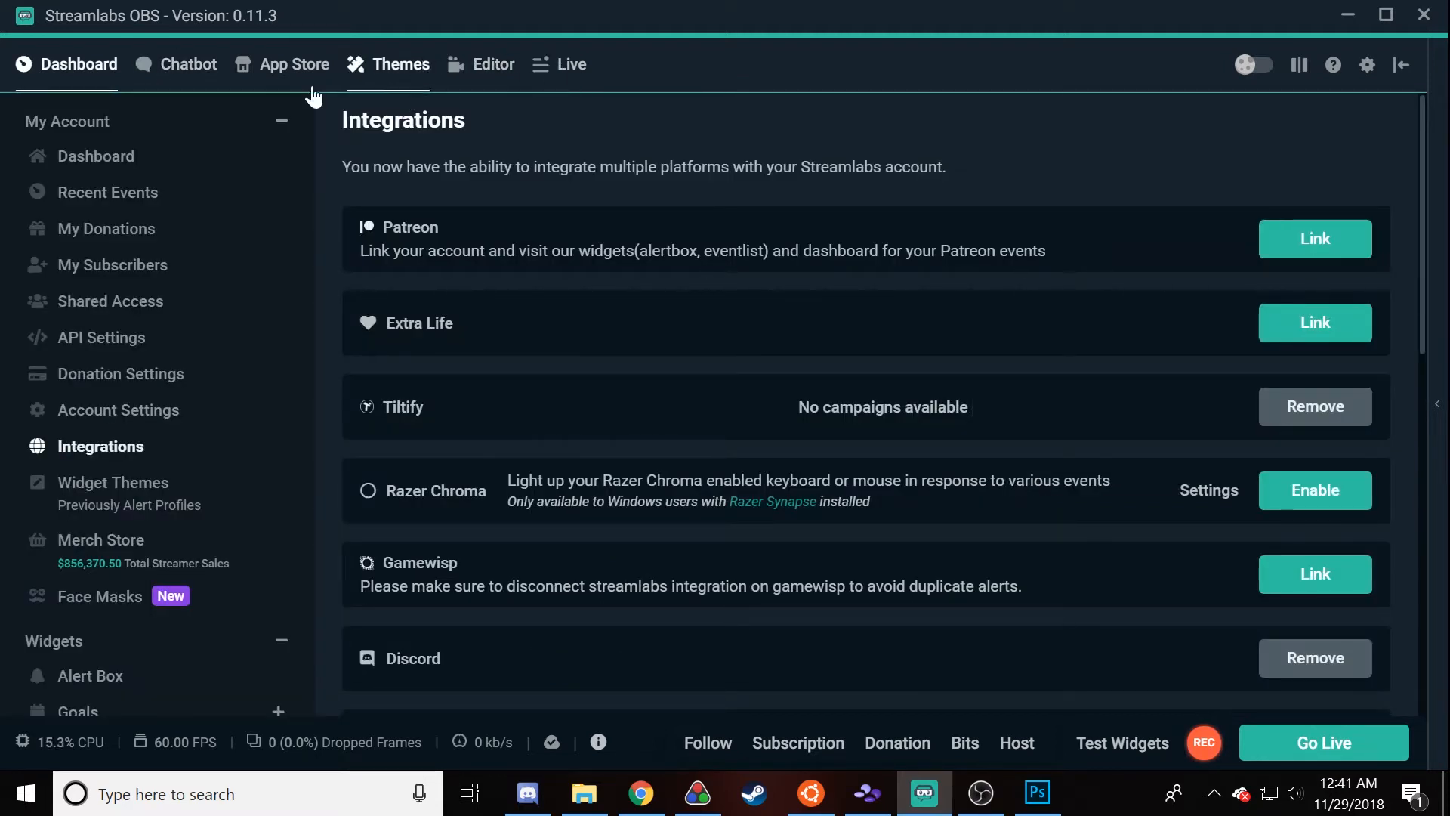
Step: Return to the scene editor, deselect the Alert Box source, and trigger test Follow and Subscription alerts to check them on the canvas
{"action": "left_click", "coordinate": [485, 61]}
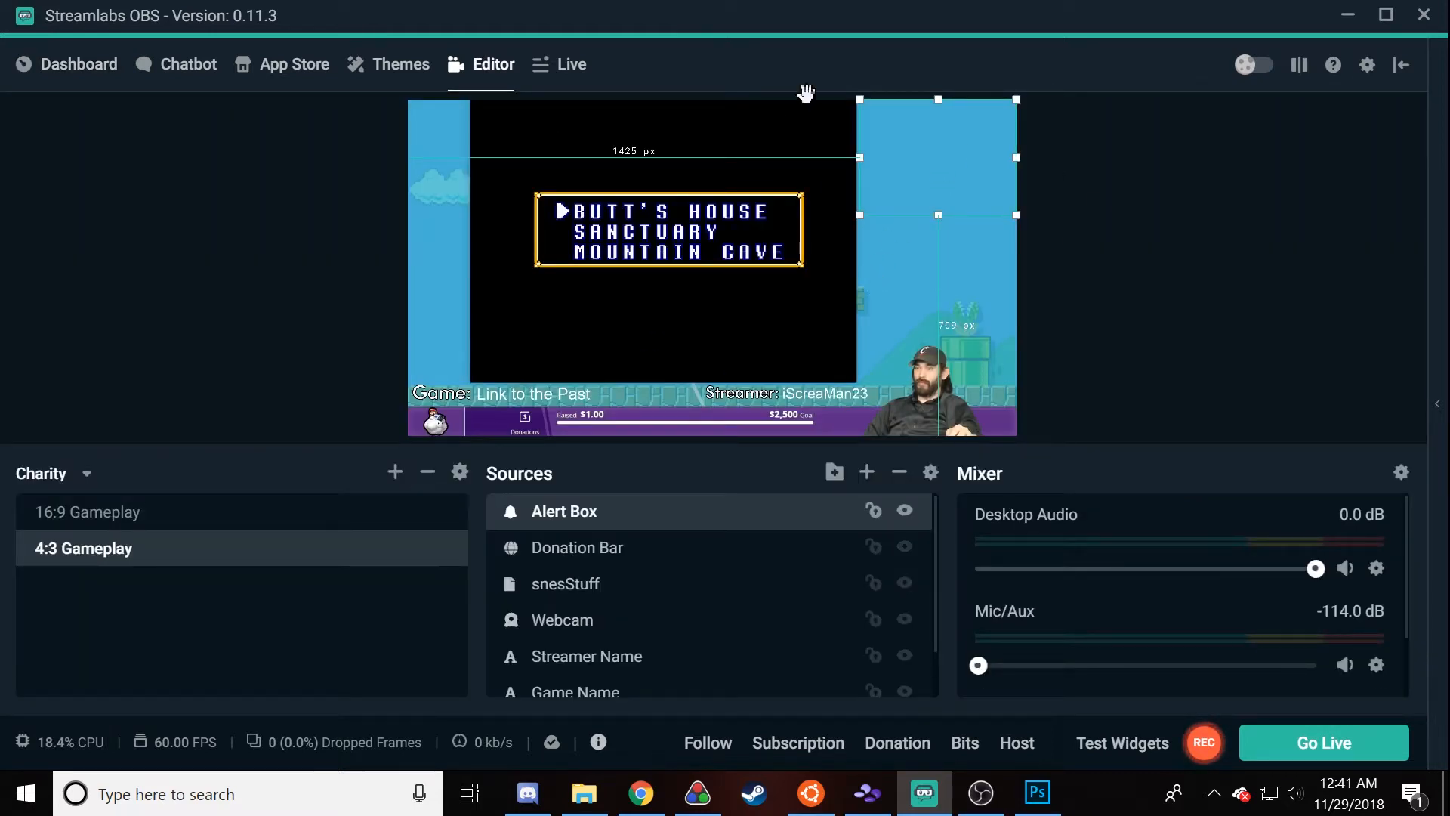
{"action": "left_click", "coordinate": [213, 300]}
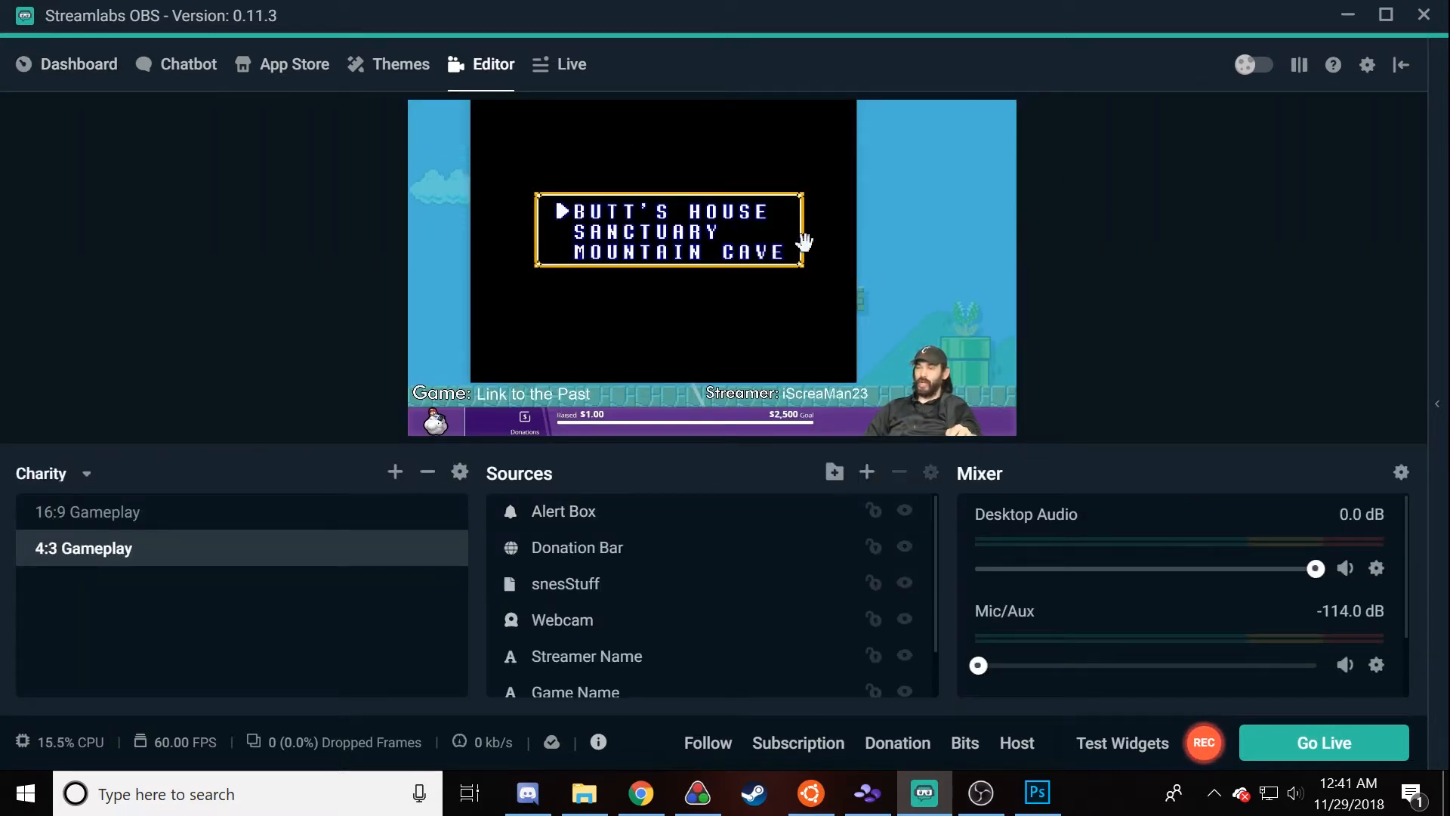
{"action": "left_click", "coordinate": [708, 742]}
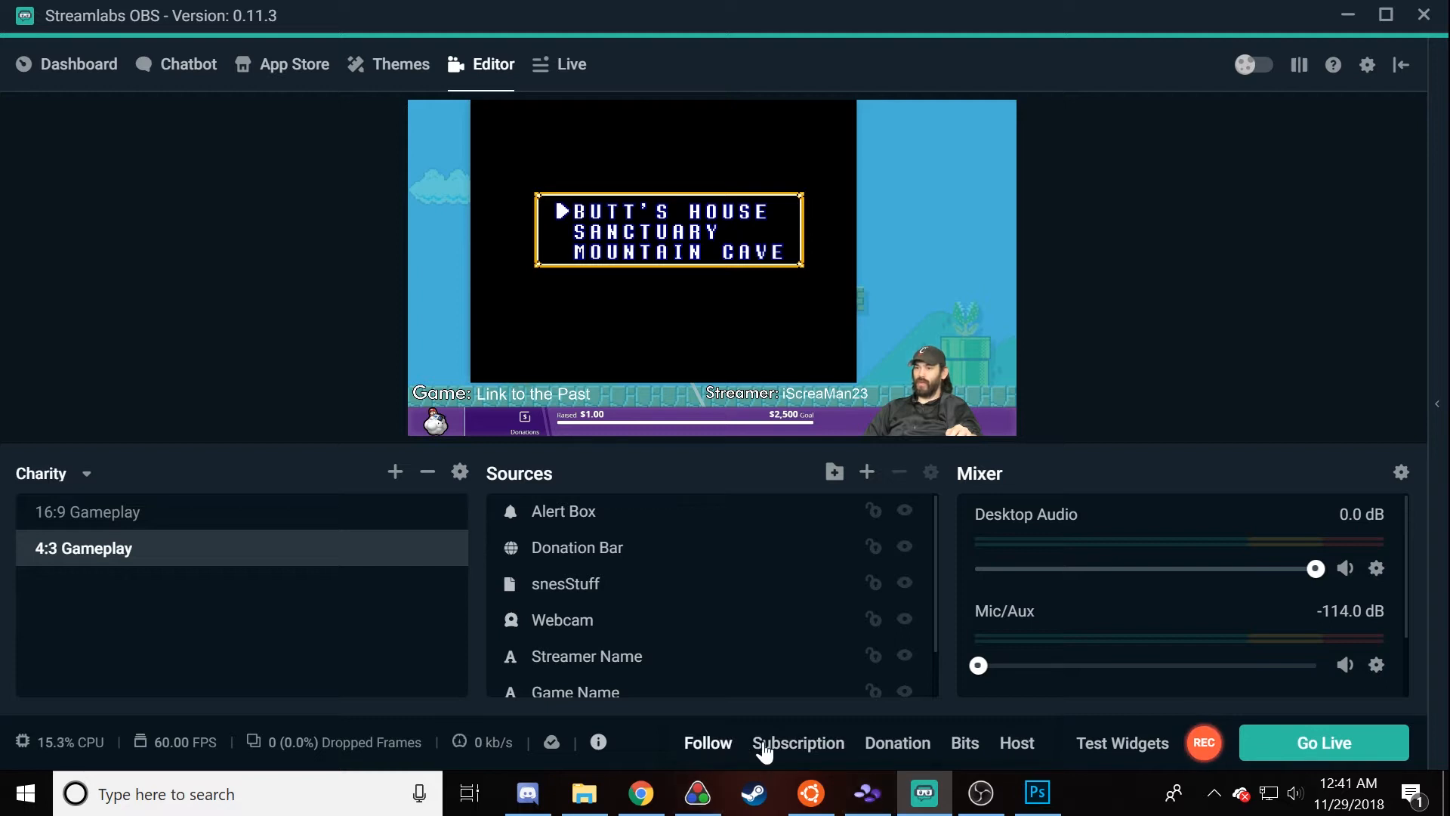
{"action": "left_click", "coordinate": [799, 743]}
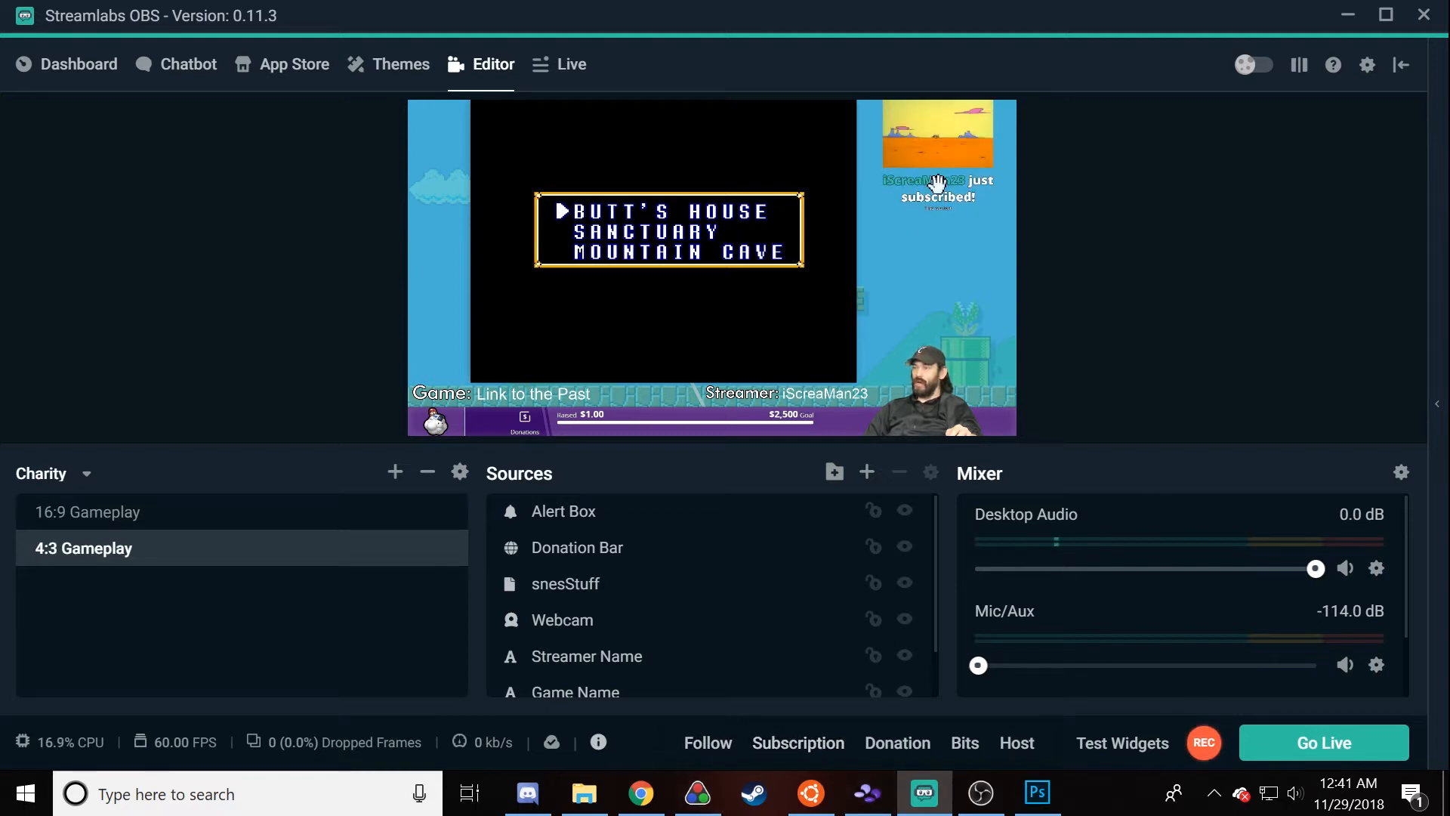
{"action": "left_click", "coordinate": [899, 139]}
{"action": "left_click", "coordinate": [1231, 214]}
{"action": "left_click", "coordinate": [938, 167]}
{"action": "left_click", "coordinate": [852, 170]}
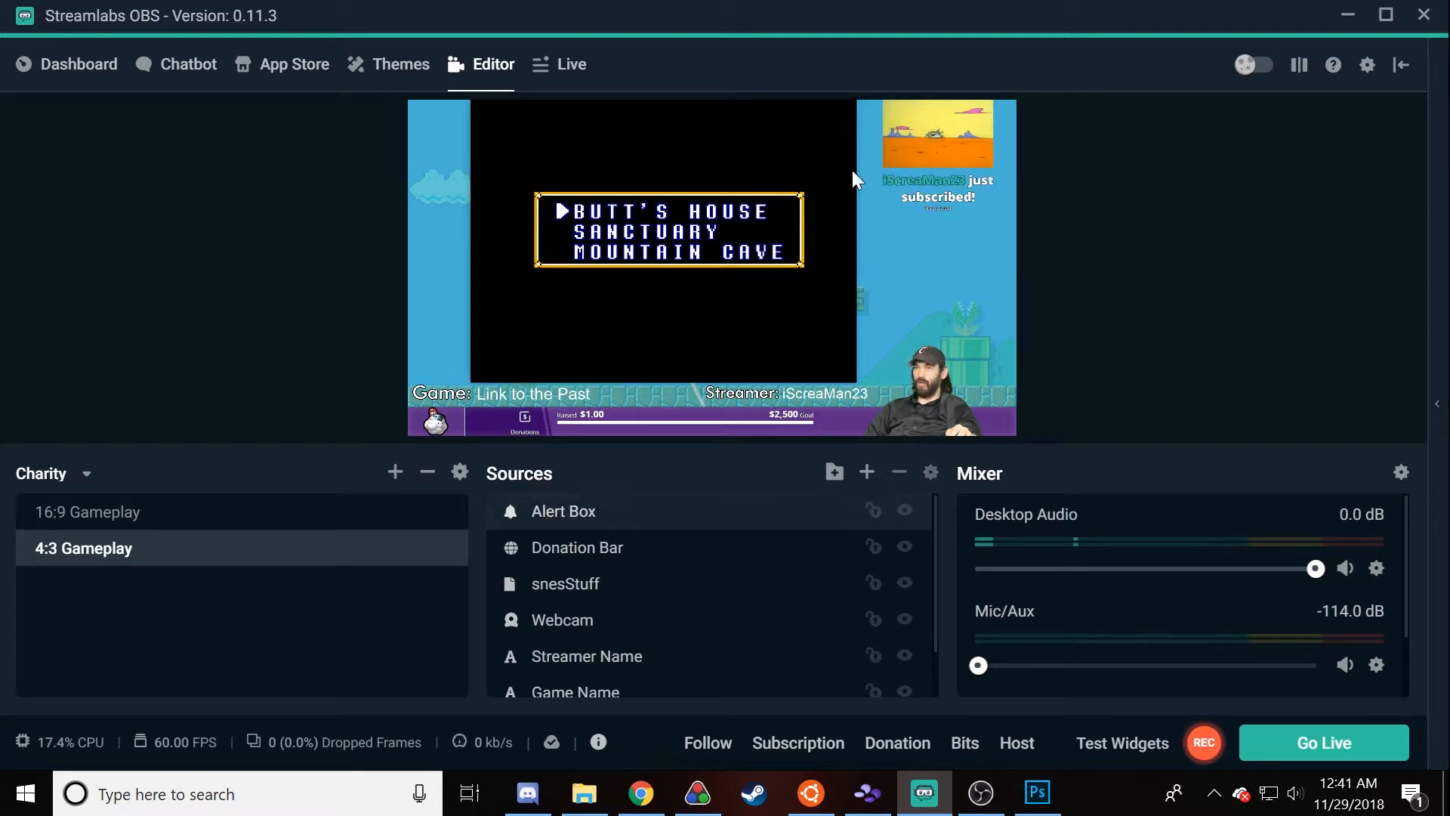
Step: Open the Integrations page in the account dashboard and examine the campaign status of the Tiltify integration
{"action": "left_click", "coordinate": [74, 69]}
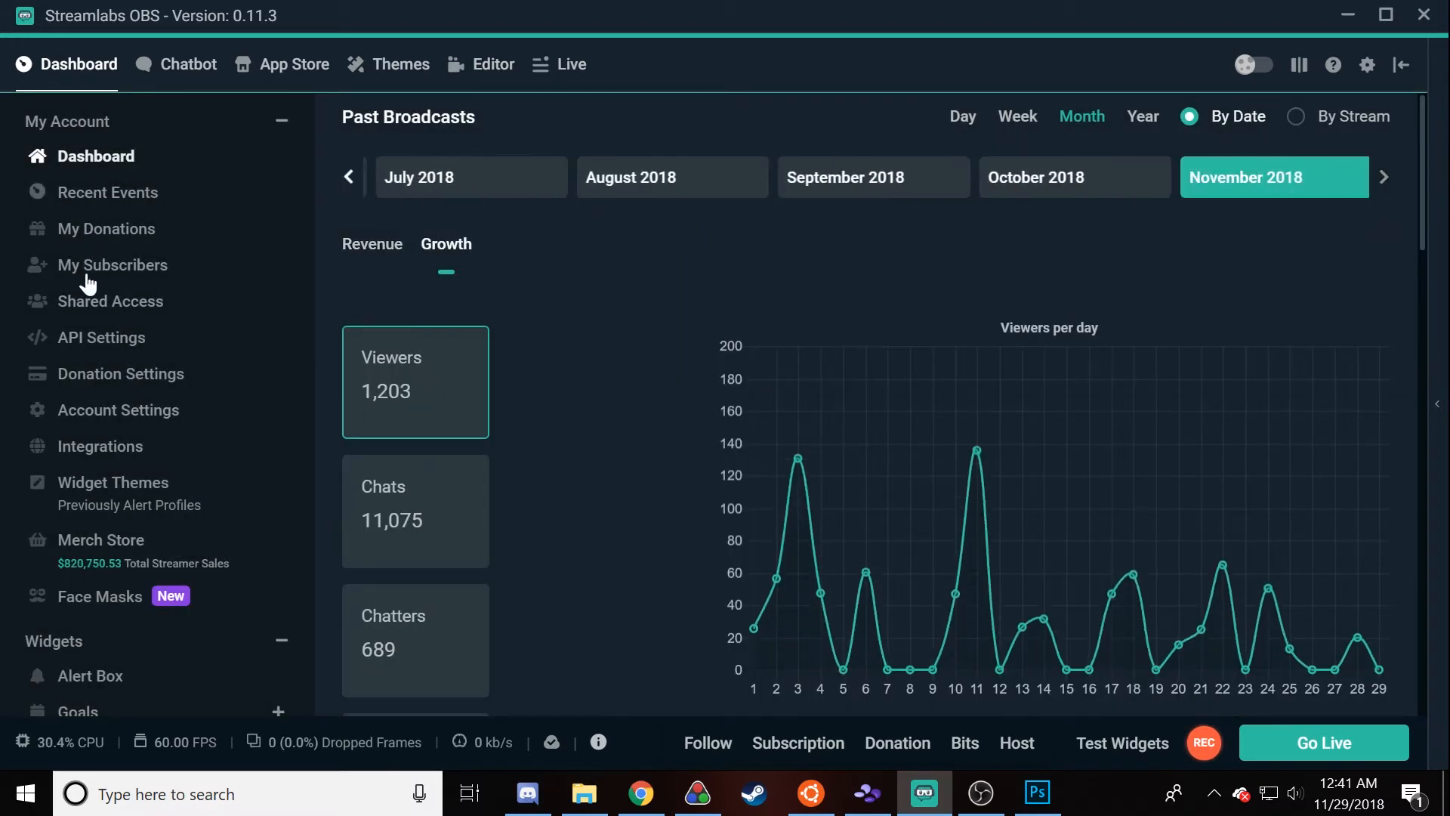
{"action": "scroll", "coordinate": [94, 393], "scroll_direction": "down", "scroll_amount": 4}
{"action": "scroll", "coordinate": [46, 355], "scroll_direction": "up", "scroll_amount": 2}
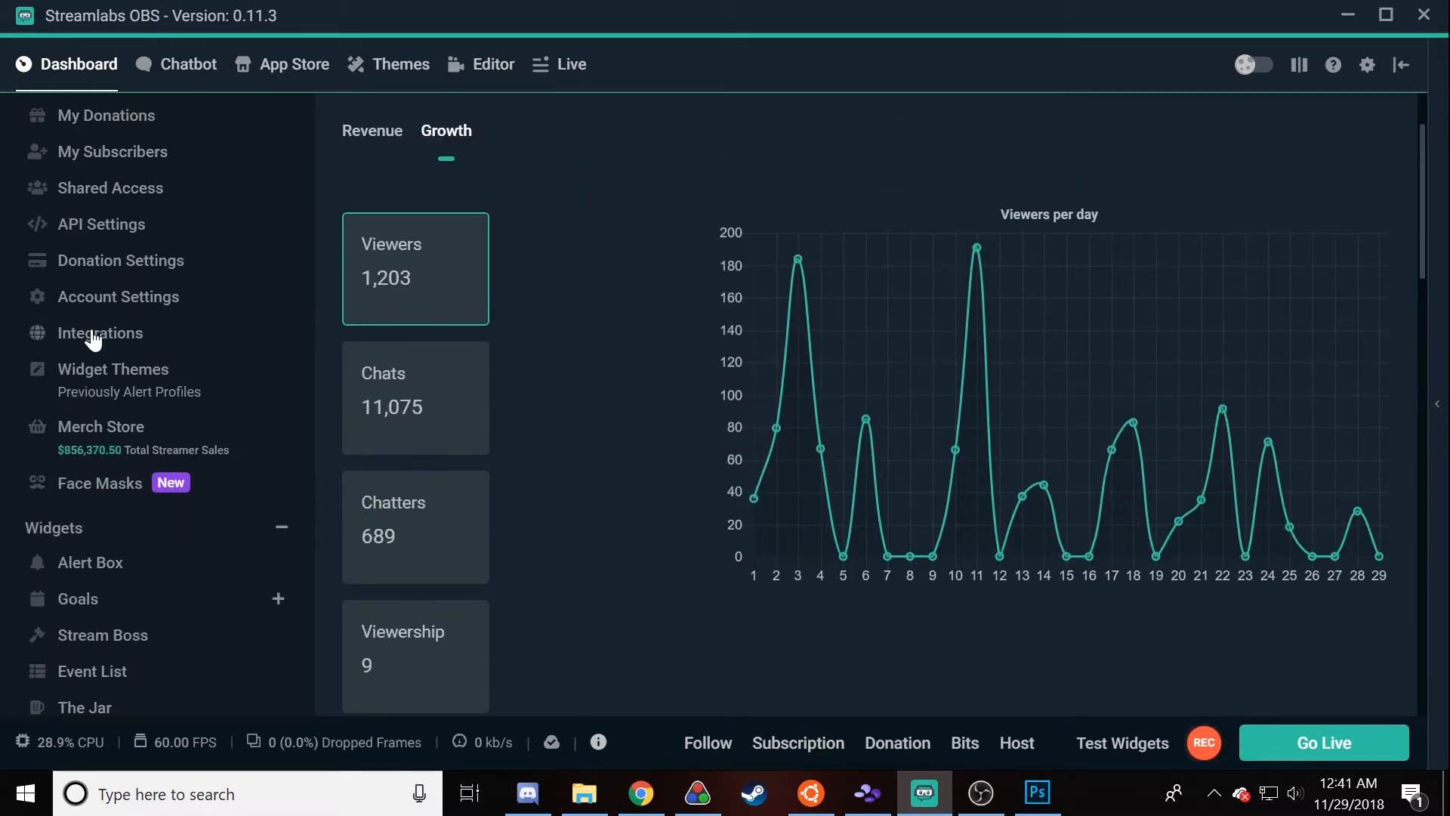
{"action": "left_click", "coordinate": [44, 332]}
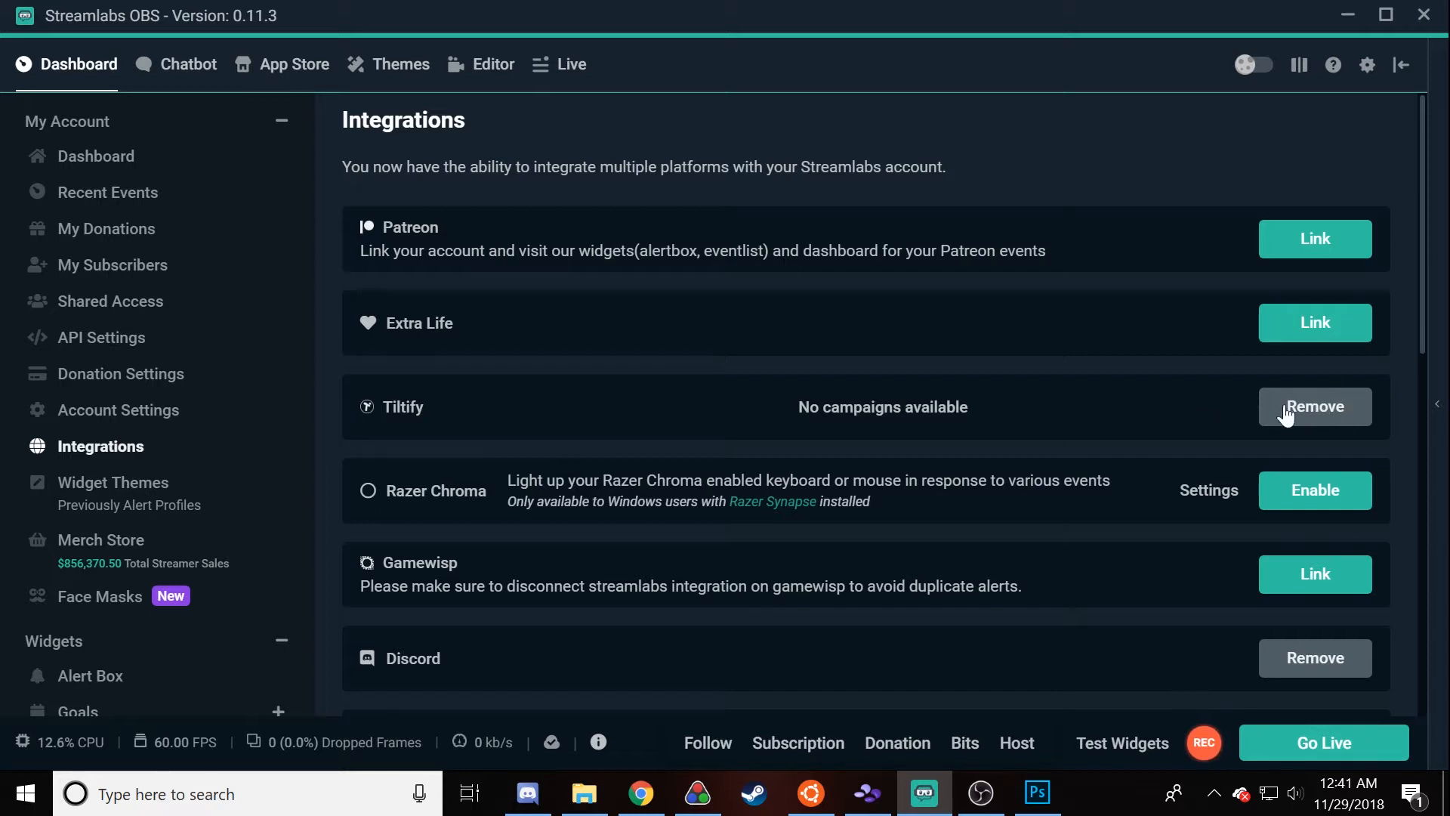
{"action": "left_click_drag", "start_coordinate": [1016, 408], "coordinate": [719, 409]}
{"action": "left_click", "coordinate": [730, 409]}
Step: Open the Alert Box widget's settings page from the dashboard
{"action": "scroll", "coordinate": [97, 604], "scroll_direction": "down", "scroll_amount": 2}
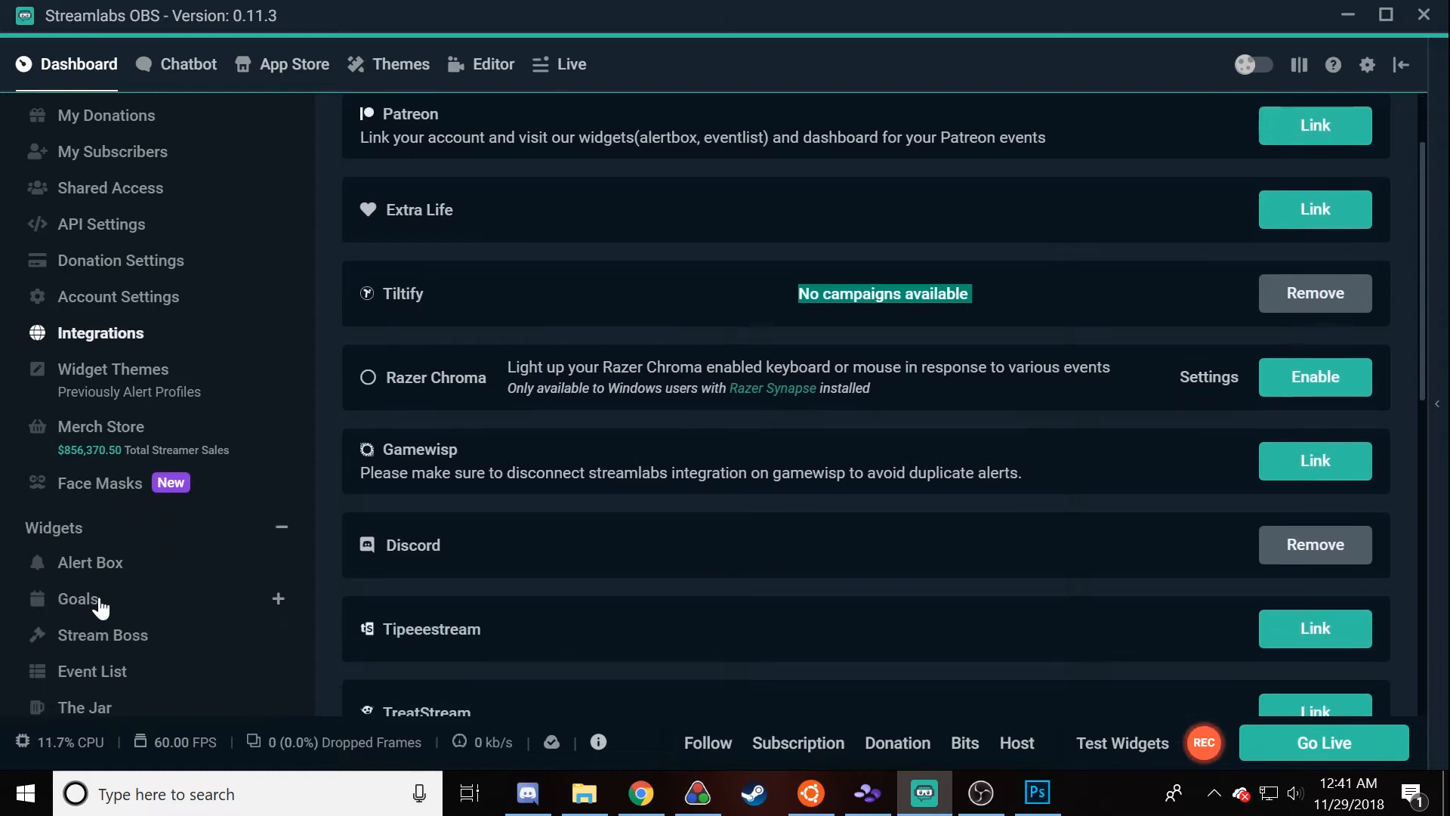
{"action": "left_click", "coordinate": [118, 560]}
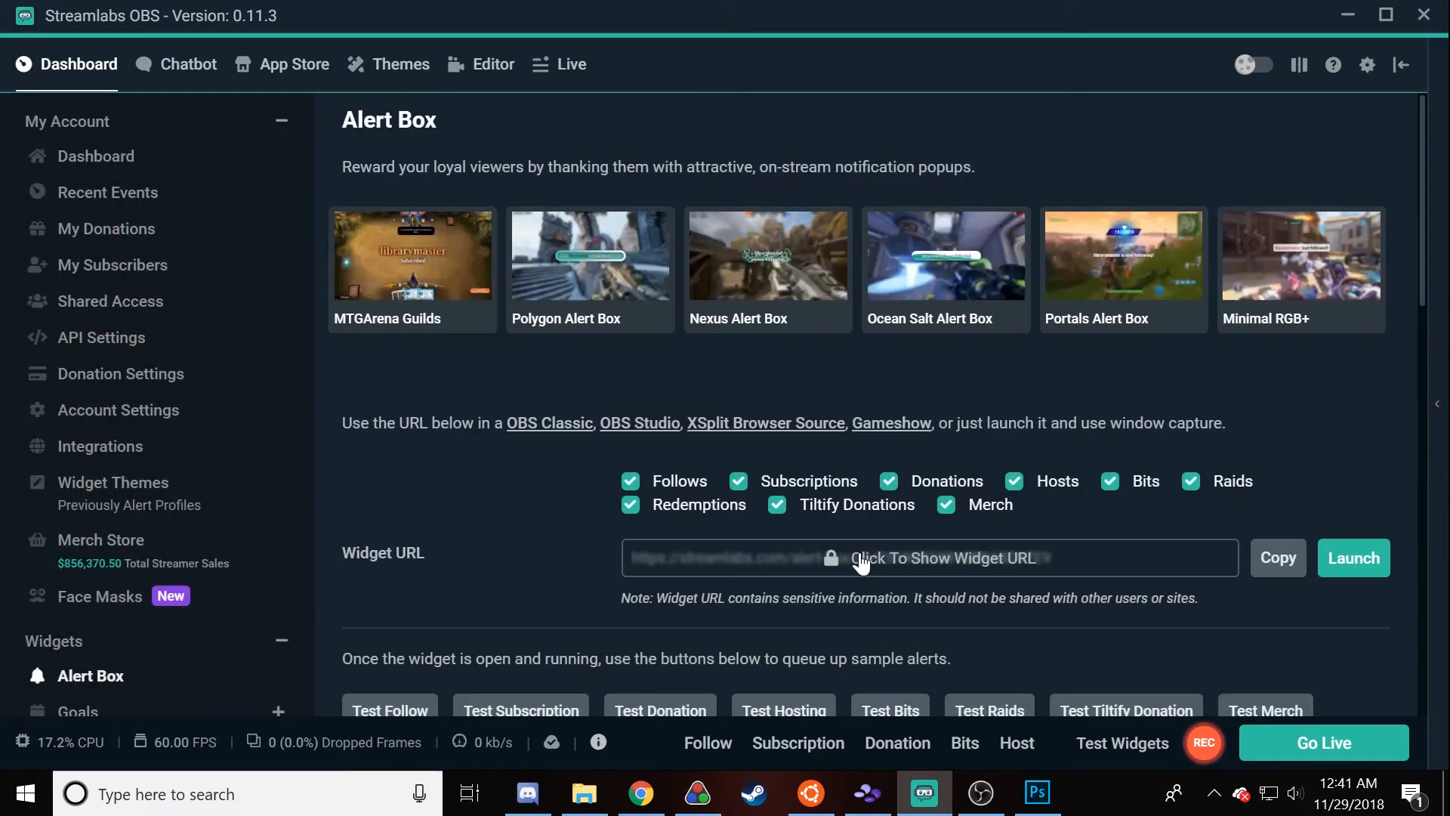
Step: Disable the follow alerts and the subscription alerts in the Alert Box settings
{"action": "scroll", "coordinate": [832, 562], "scroll_direction": "down", "scroll_amount": 6}
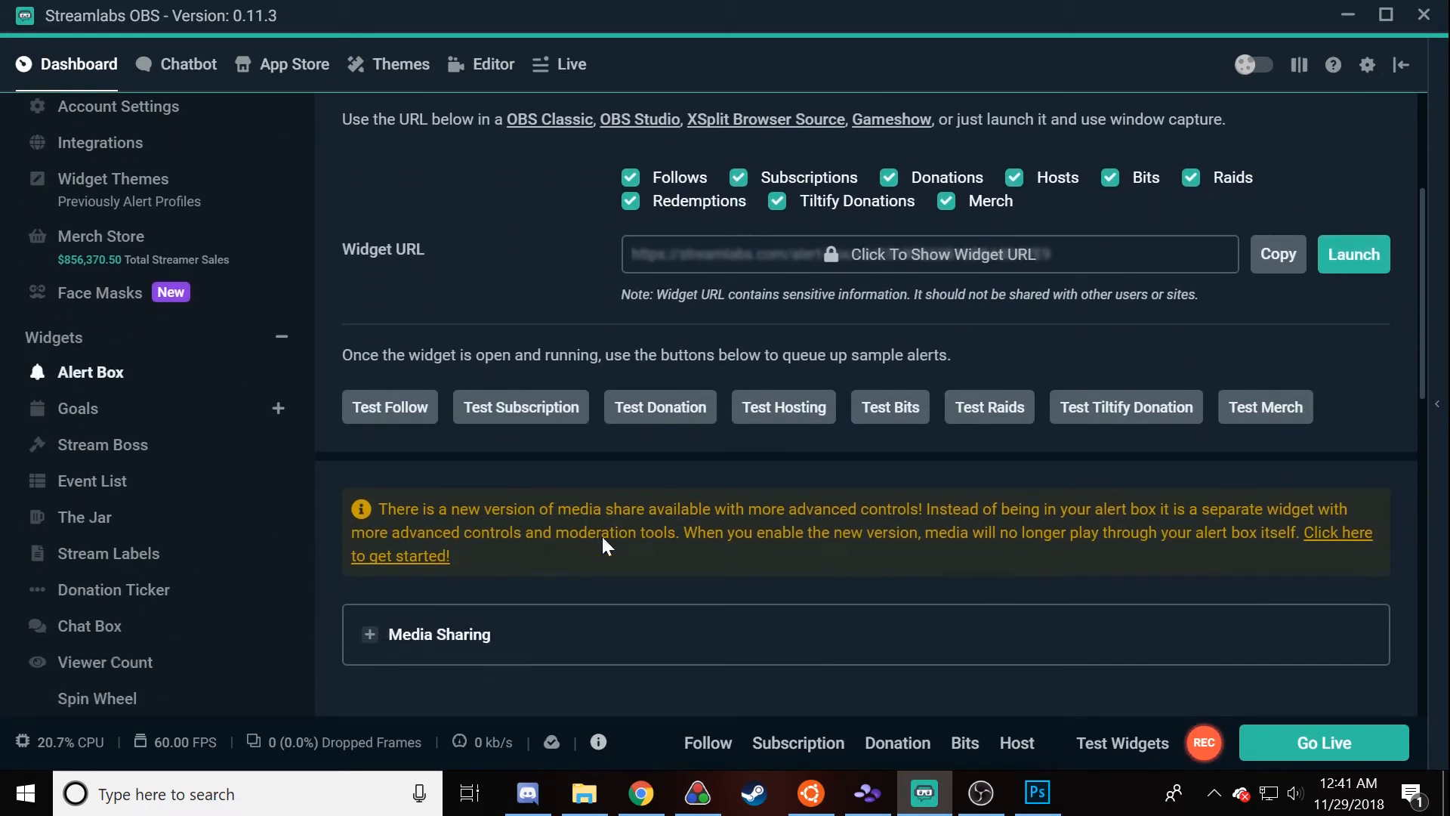
{"action": "scroll", "coordinate": [800, 482], "scroll_direction": "down", "scroll_amount": 10}
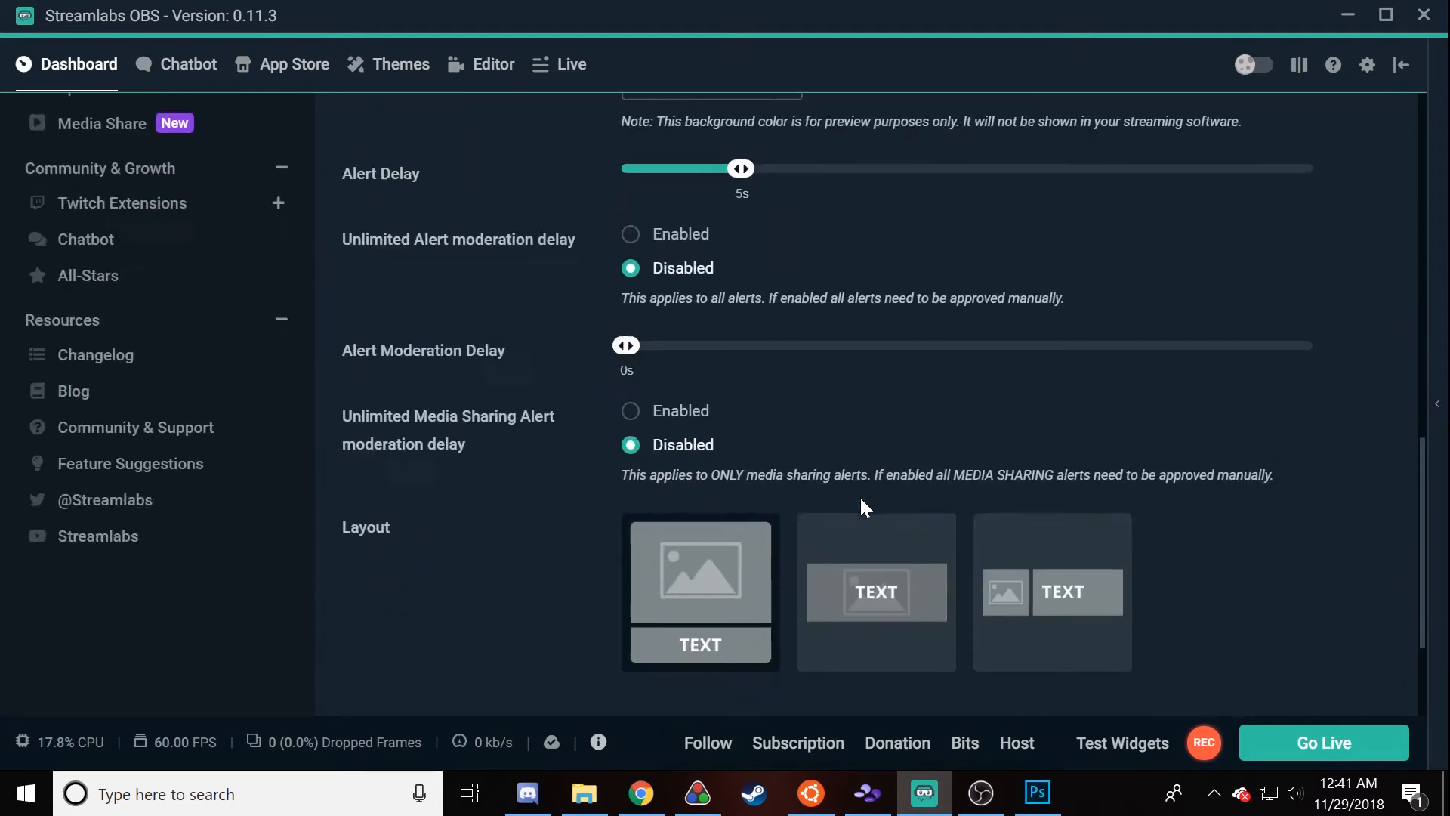
{"action": "scroll", "coordinate": [867, 520], "scroll_direction": "up", "scroll_amount": 6}
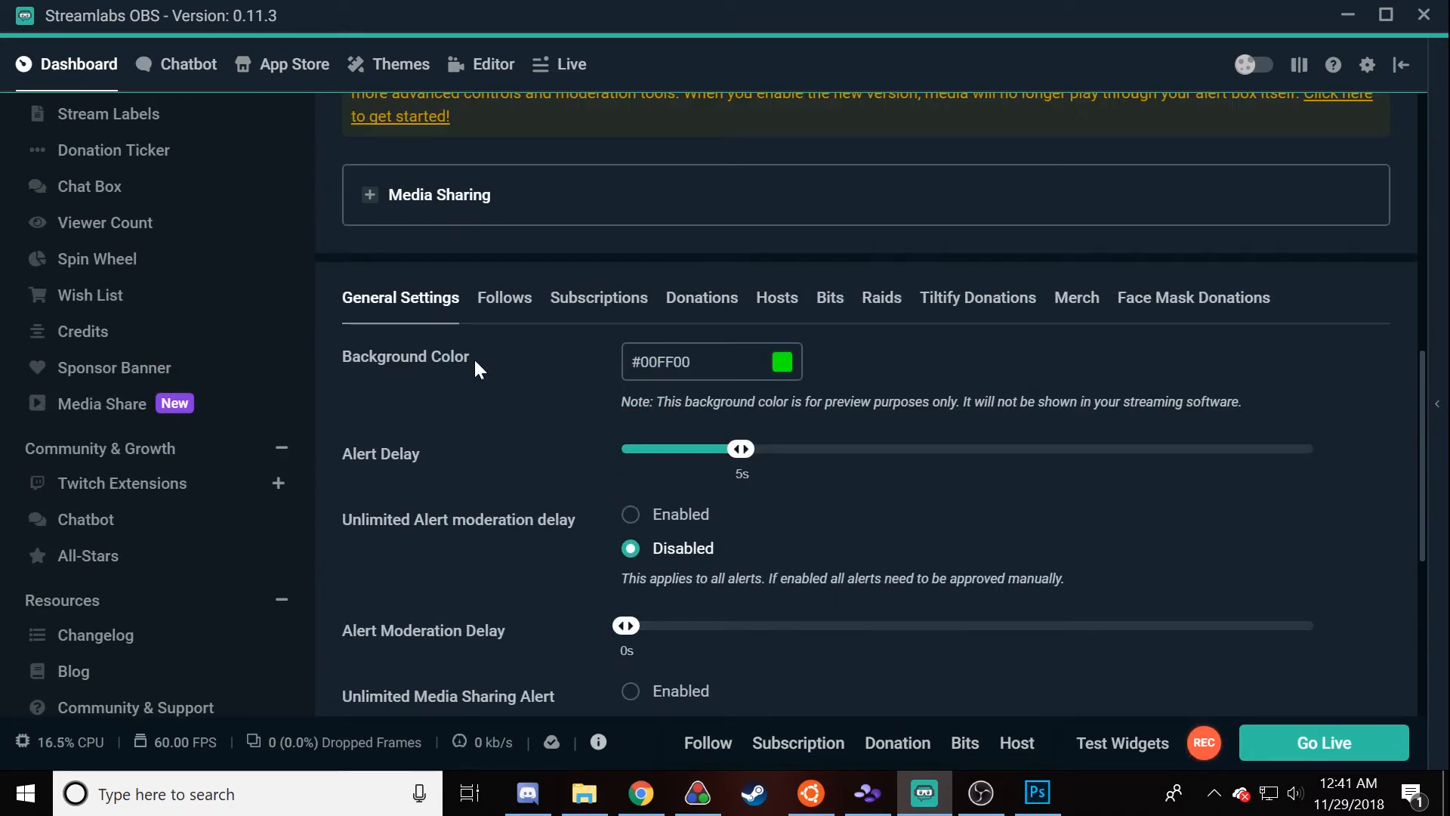
{"action": "scroll", "coordinate": [473, 368], "scroll_direction": "up", "scroll_amount": 3}
{"action": "scroll", "coordinate": [508, 380], "scroll_direction": "down", "scroll_amount": 1}
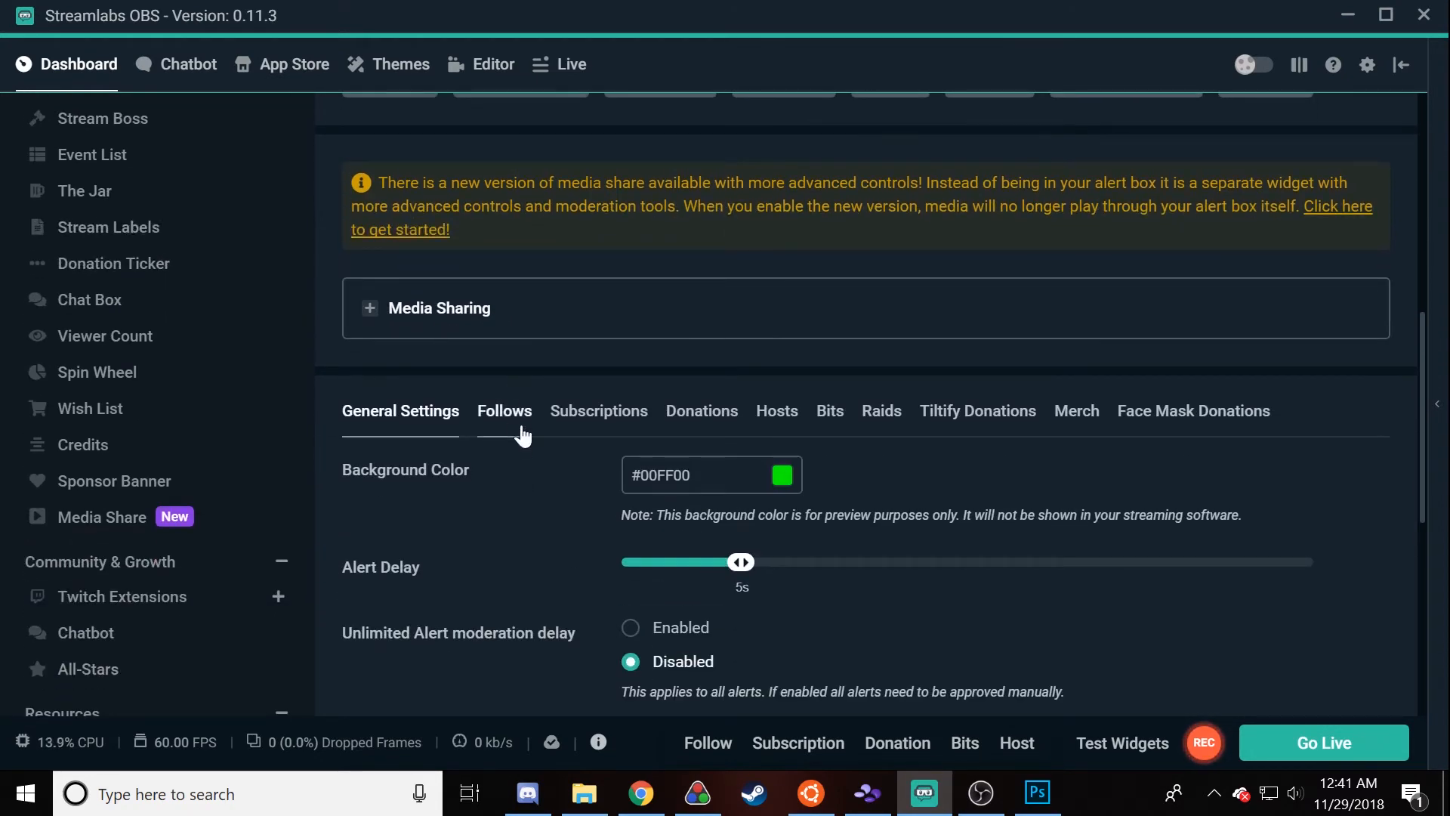
{"action": "scroll", "coordinate": [1224, 513], "scroll_direction": "down", "scroll_amount": 6}
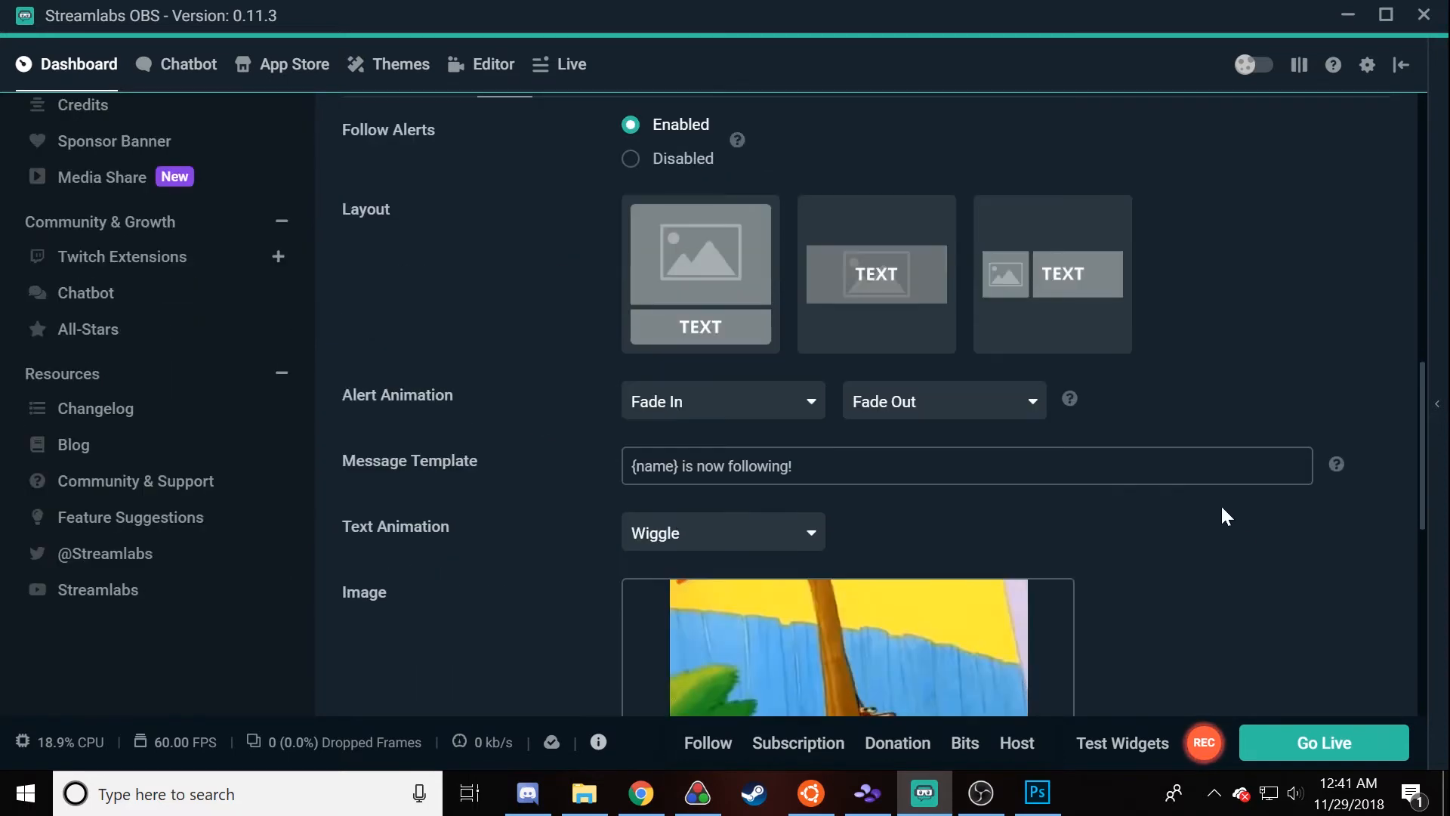
{"action": "scroll", "coordinate": [599, 309], "scroll_direction": "up", "scroll_amount": 4}
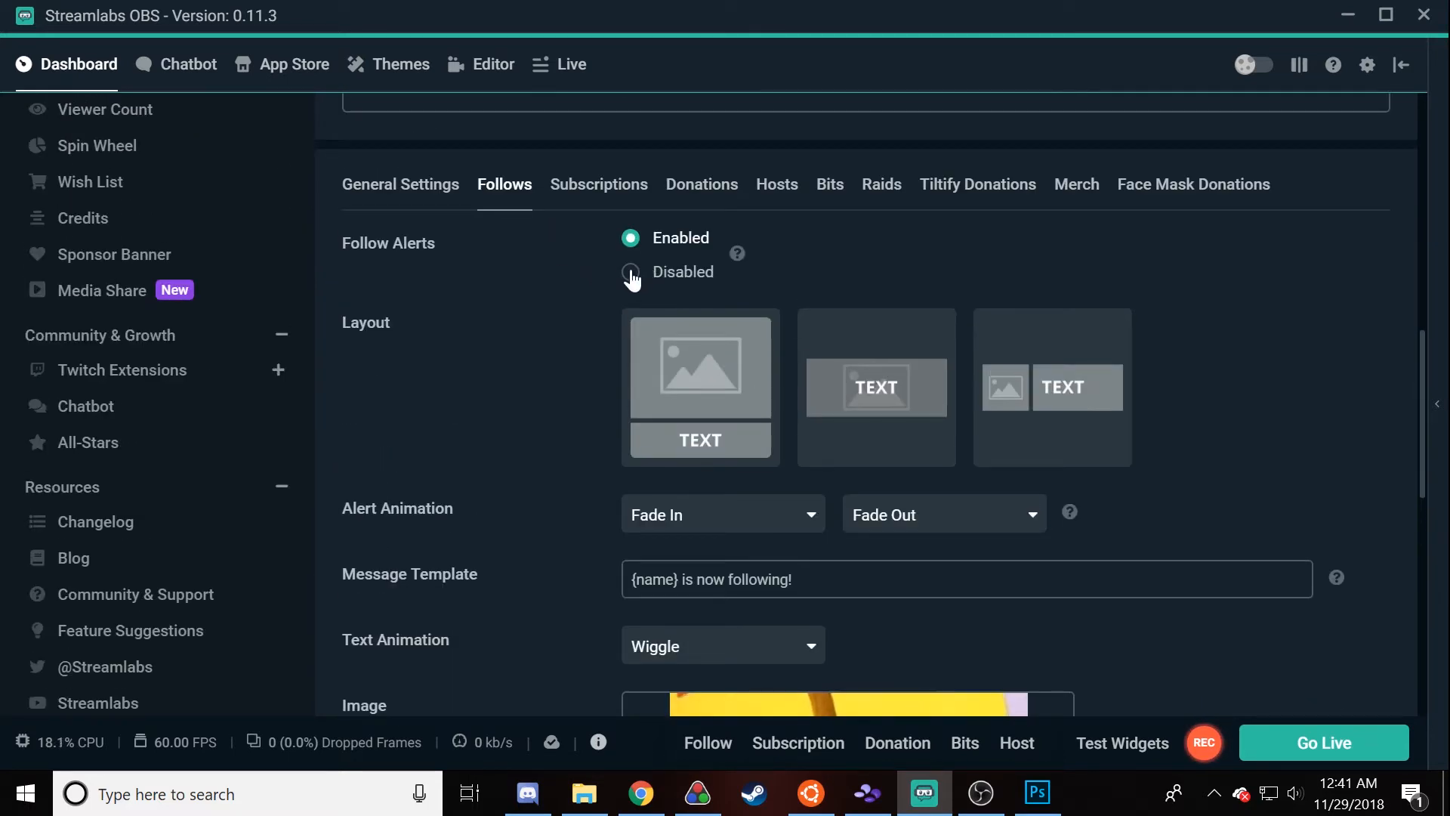
{"action": "left_click", "coordinate": [629, 272]}
{"action": "left_click", "coordinate": [599, 184]}
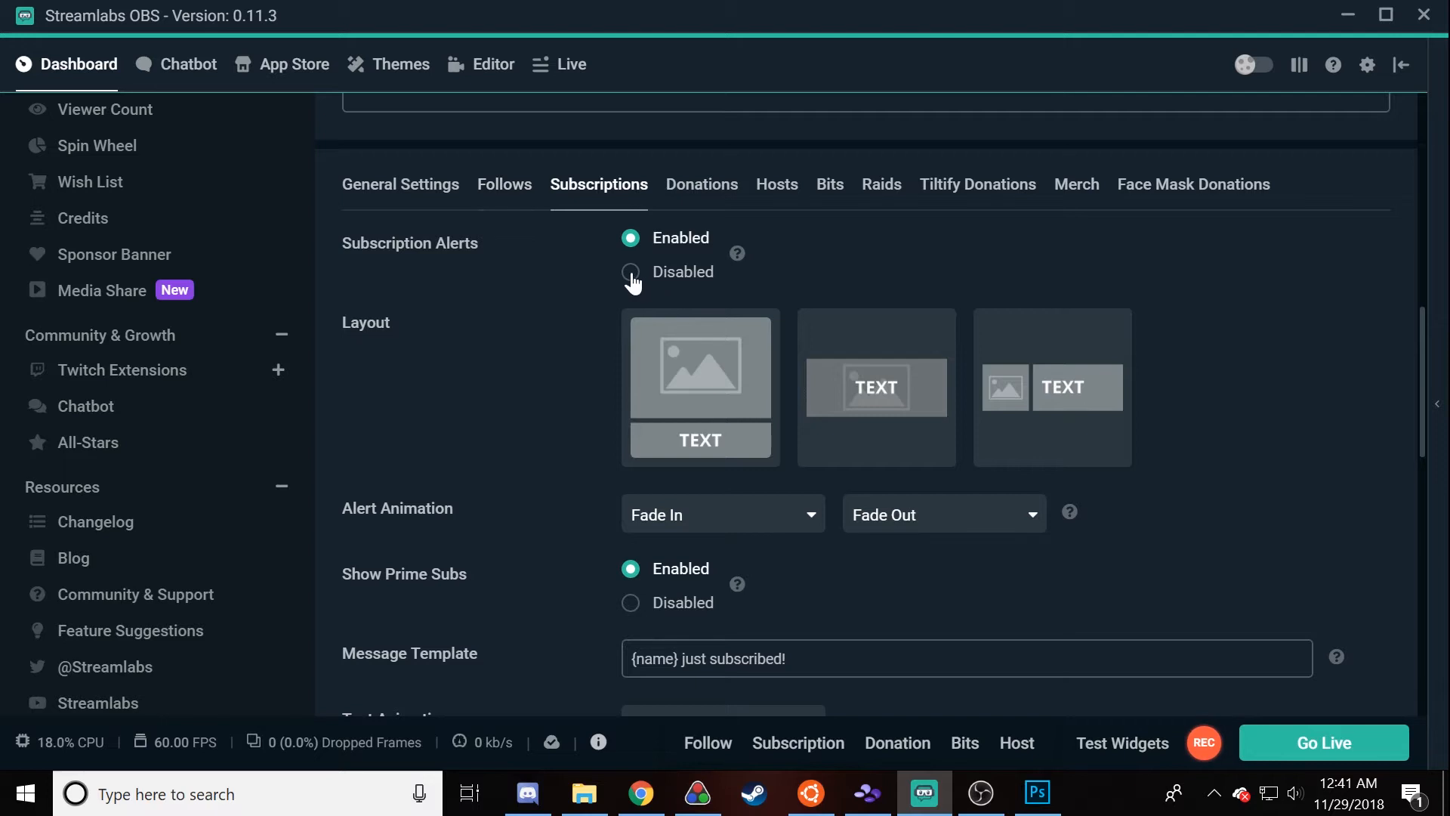
{"action": "left_click", "coordinate": [631, 275]}
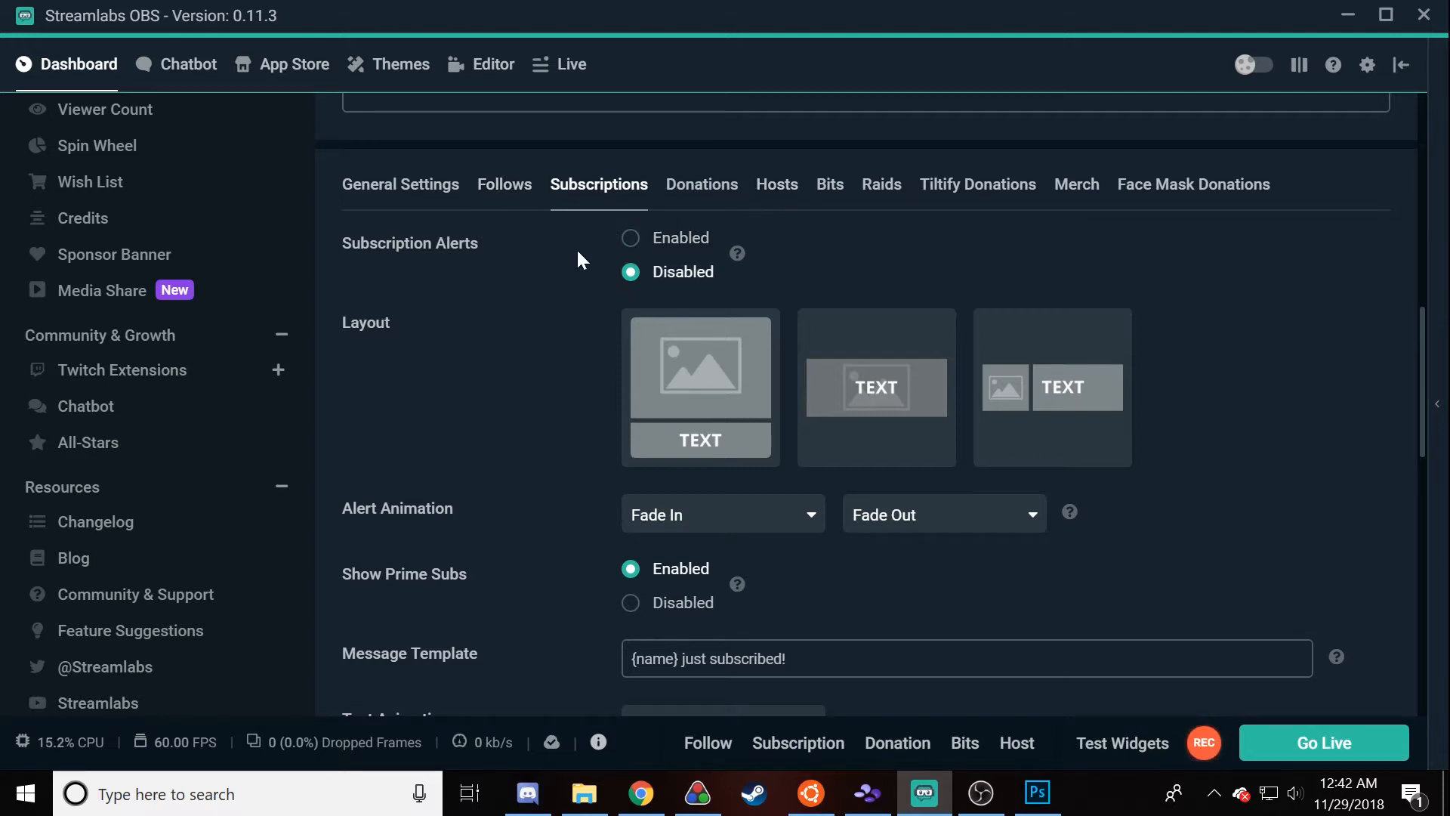
Step: Disable the regular donation alerts and the Bits alerts in the Alert Box settings
{"action": "scroll", "coordinate": [577, 257], "scroll_direction": "up", "scroll_amount": 3}
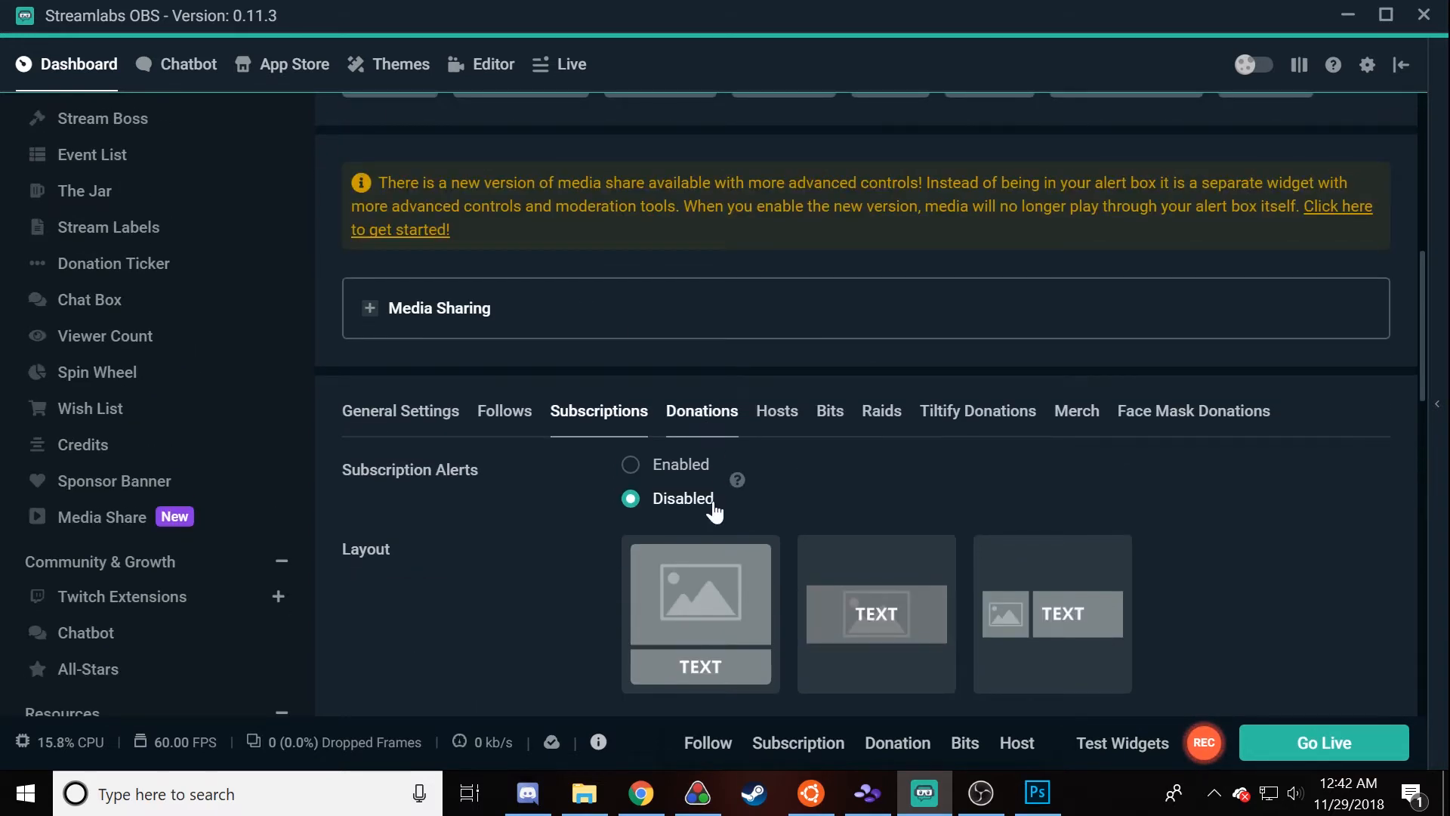
{"action": "left_click", "coordinate": [634, 500]}
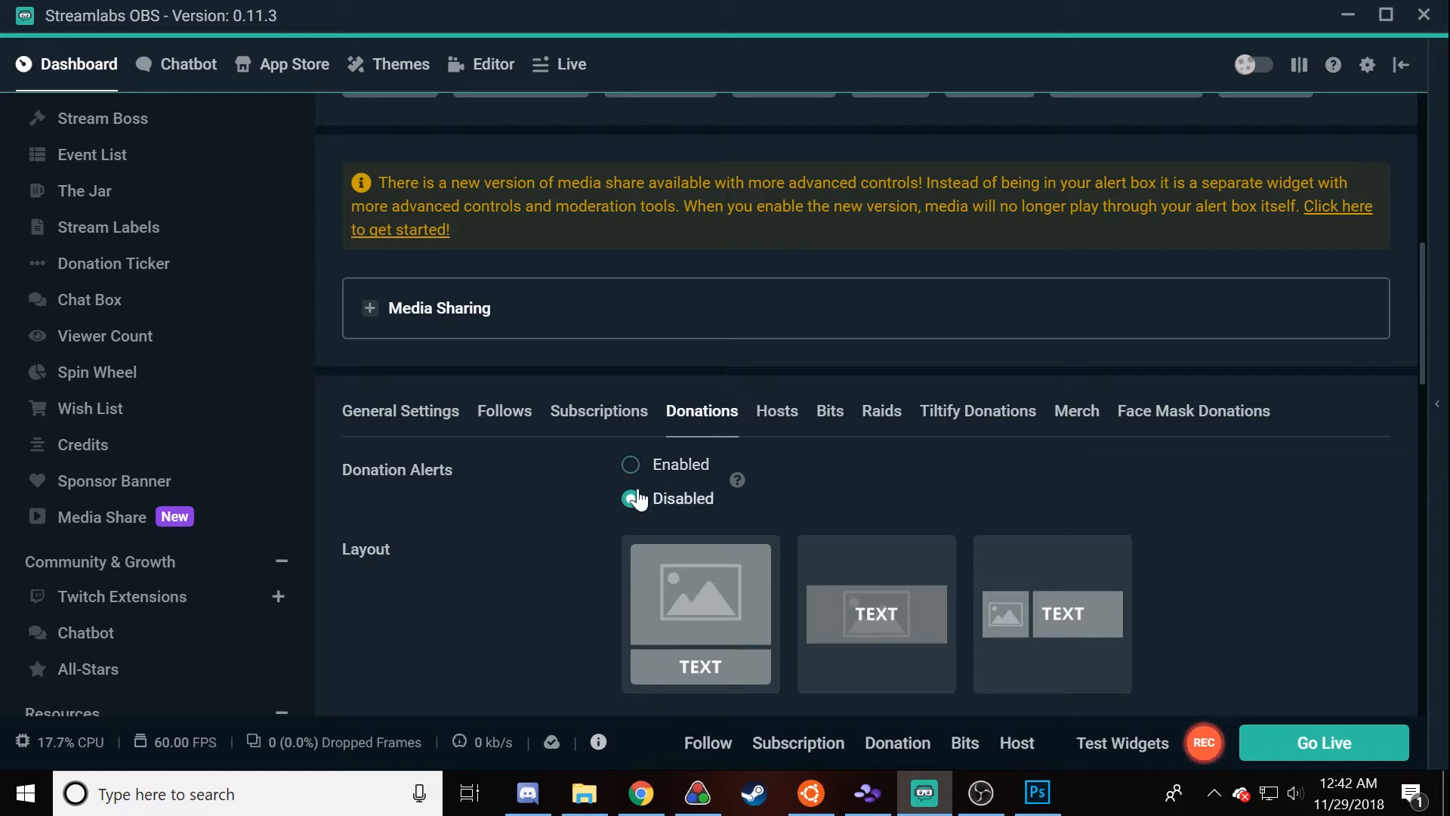
{"action": "left_click", "coordinate": [772, 413]}
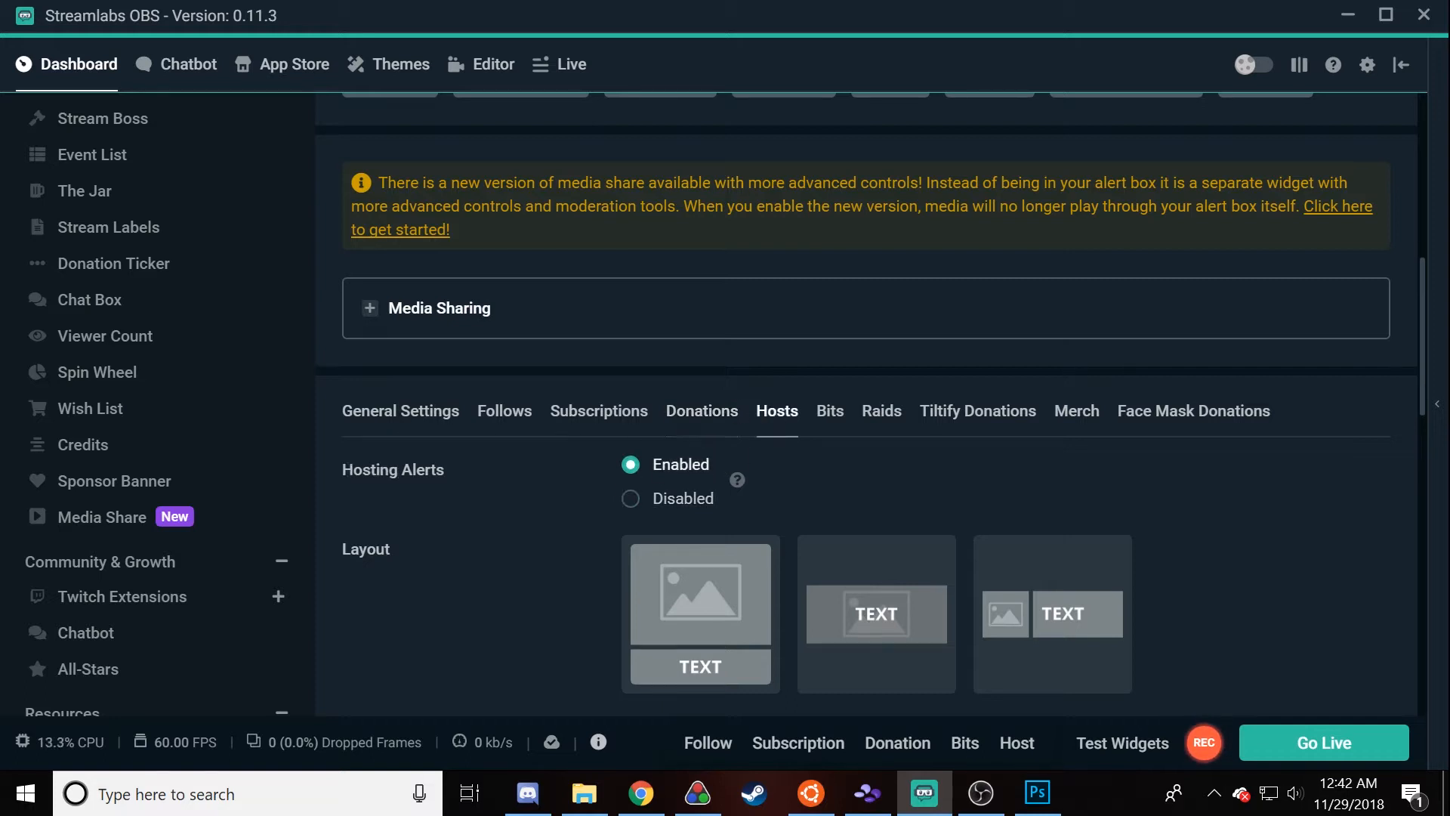
{"action": "left_click", "coordinate": [882, 413]}
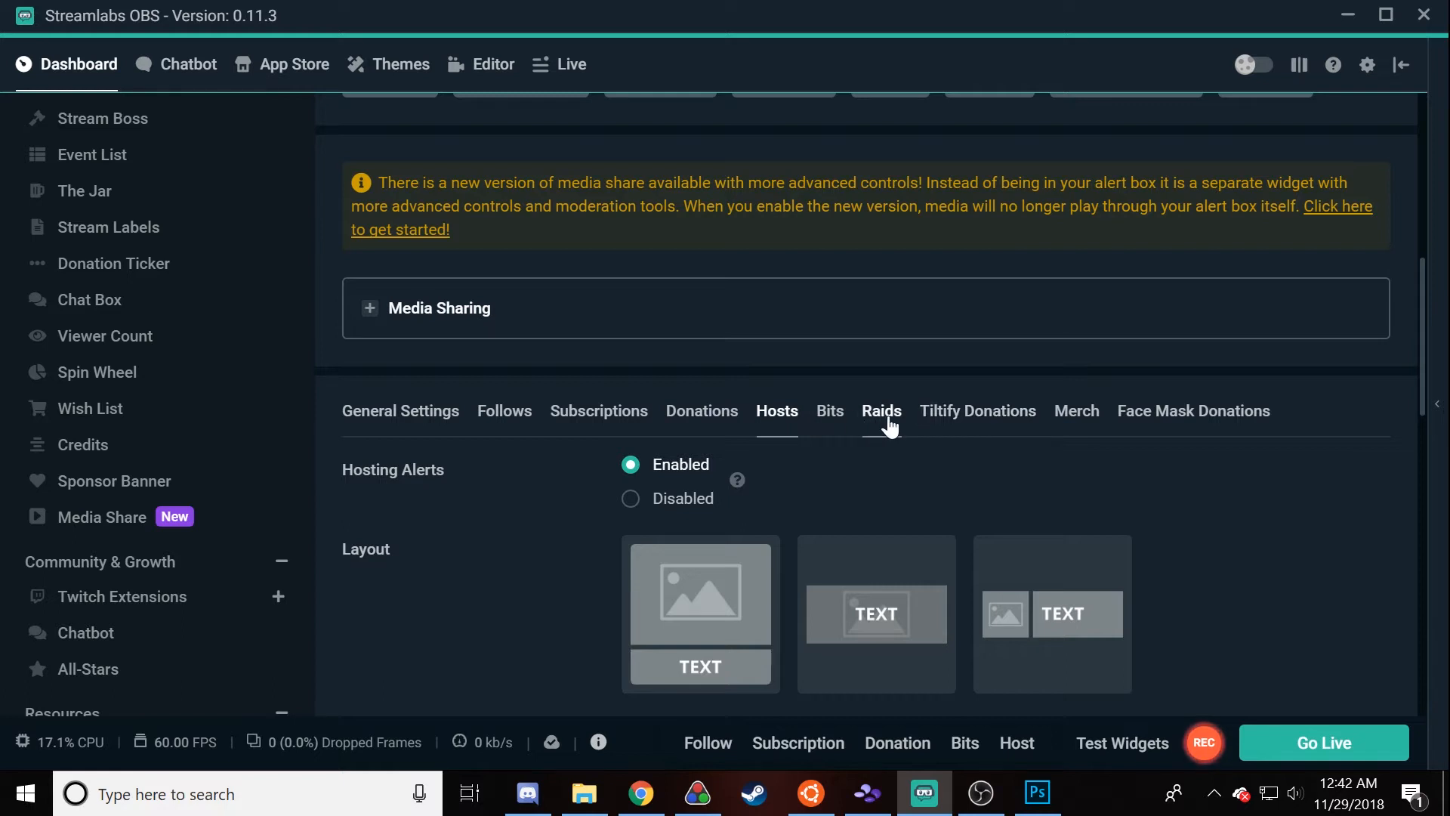
{"action": "left_click", "coordinate": [828, 414]}
{"action": "left_click", "coordinate": [630, 499]}
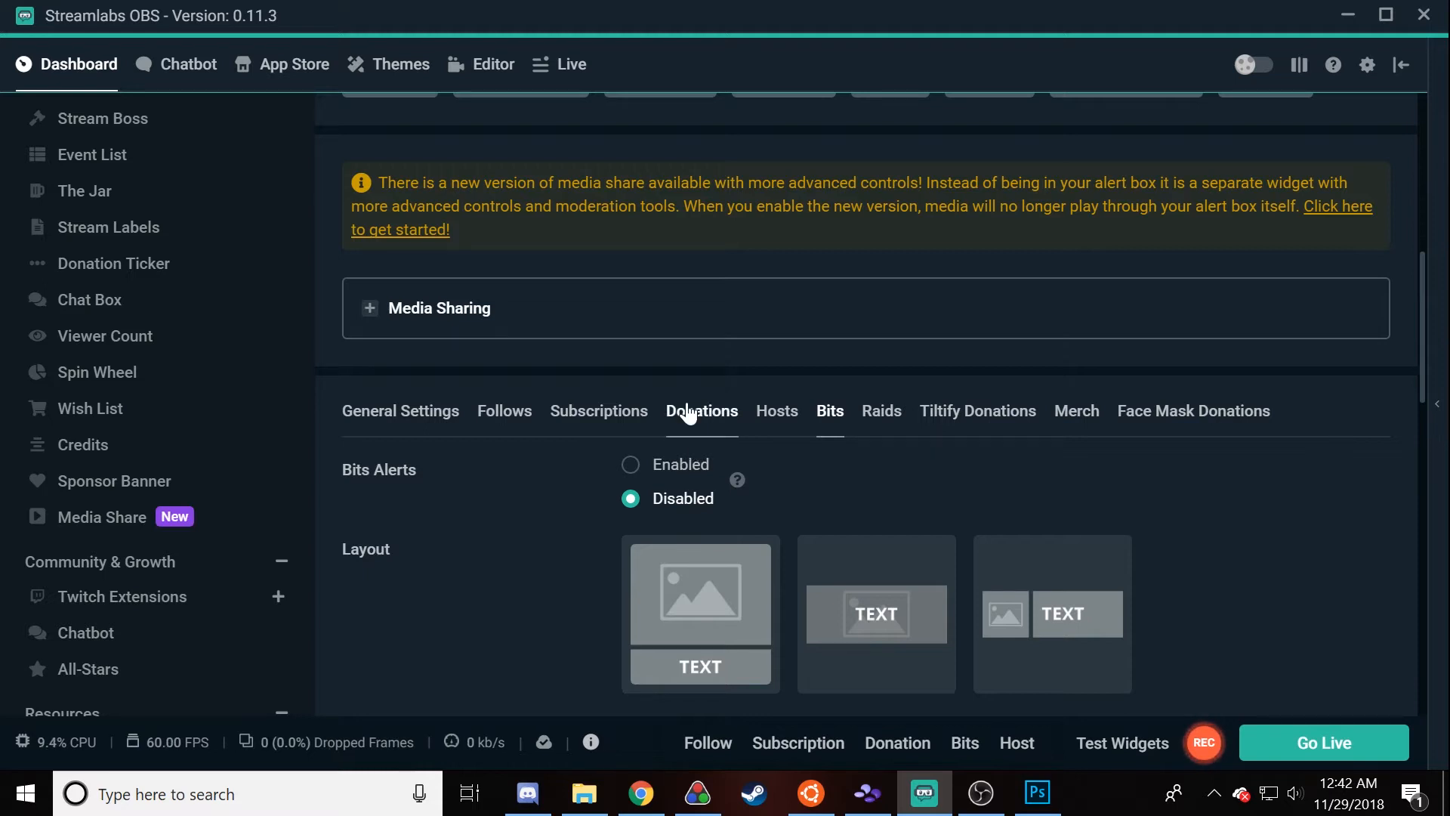
Step: Review the Hosts, Raids and Tiltify Donations alert settings, then save the Alert Box settings
{"action": "left_click", "coordinate": [777, 415]}
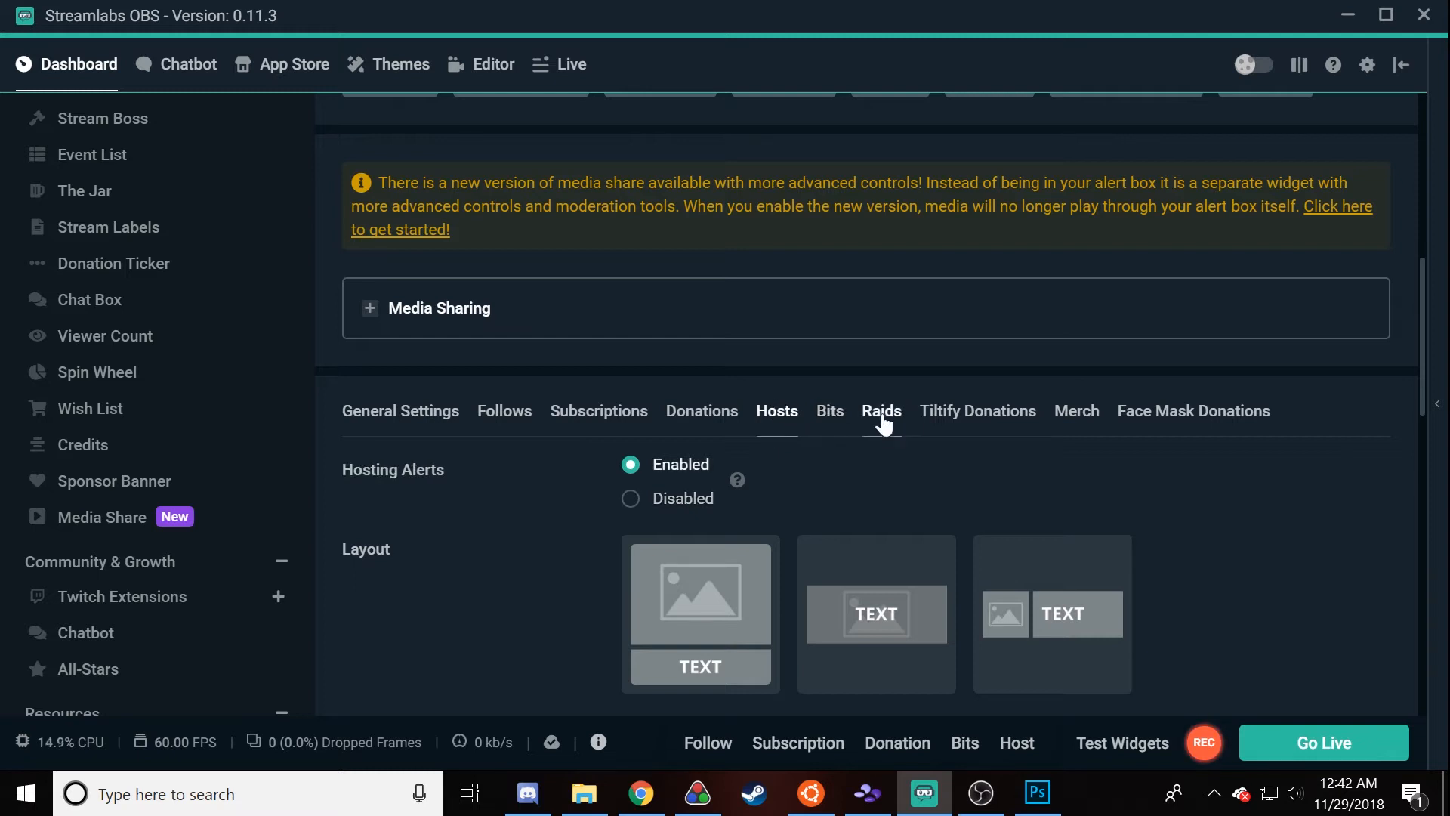
{"action": "left_click", "coordinate": [885, 423]}
{"action": "left_click", "coordinate": [977, 448]}
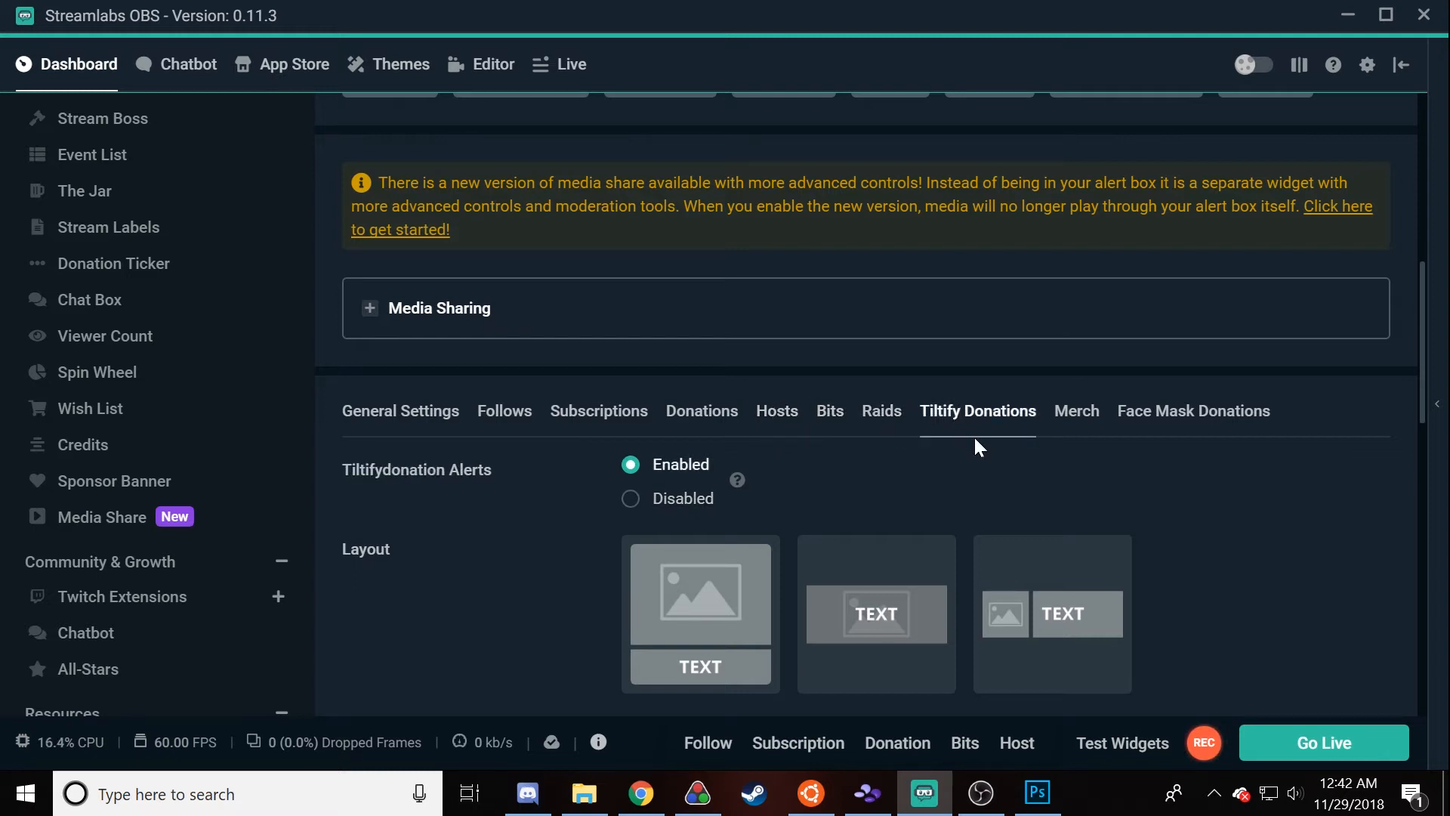
{"action": "scroll", "coordinate": [885, 506], "scroll_direction": "down", "scroll_amount": 3}
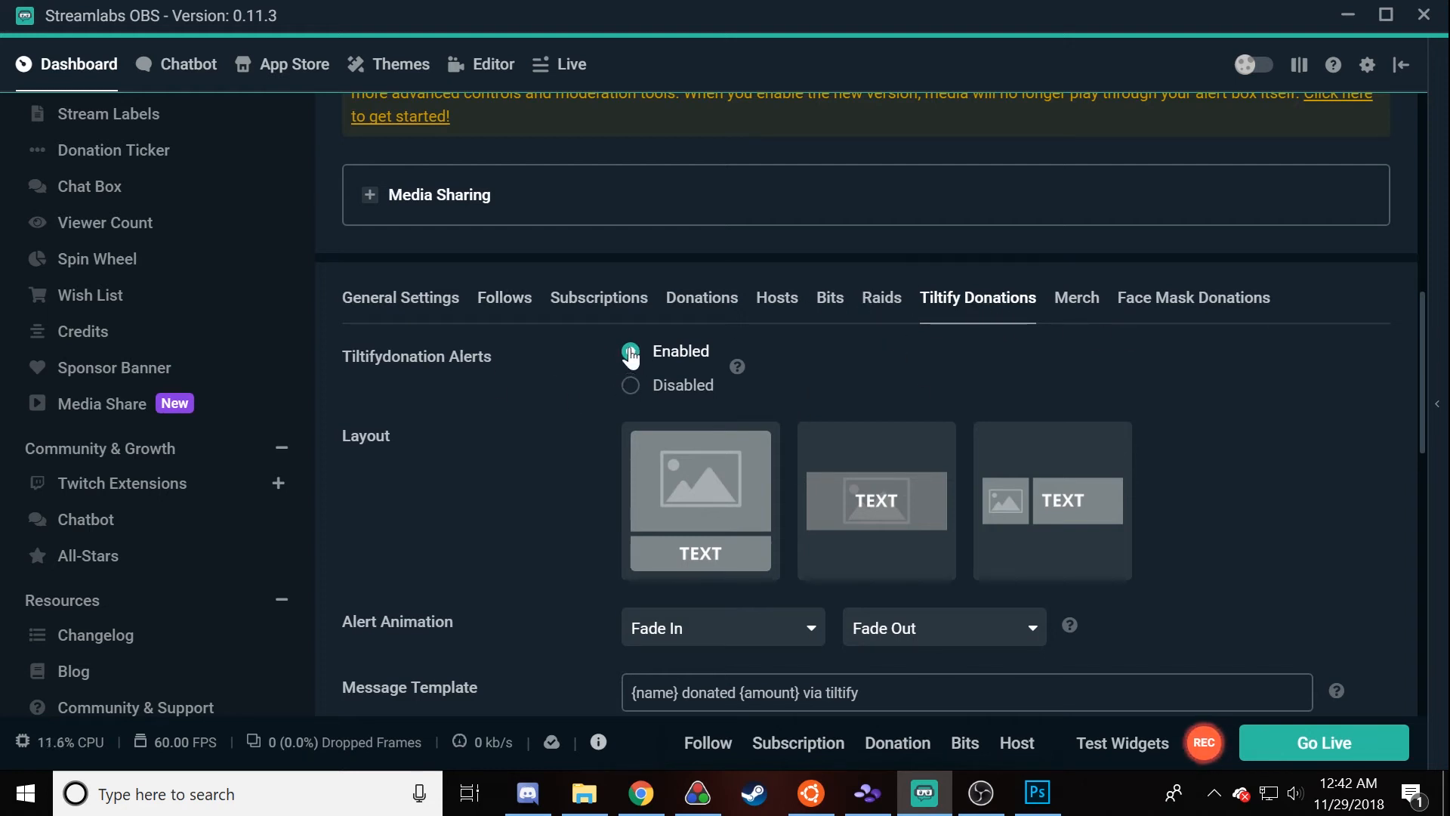
{"action": "scroll", "coordinate": [506, 445], "scroll_direction": "down", "scroll_amount": 6}
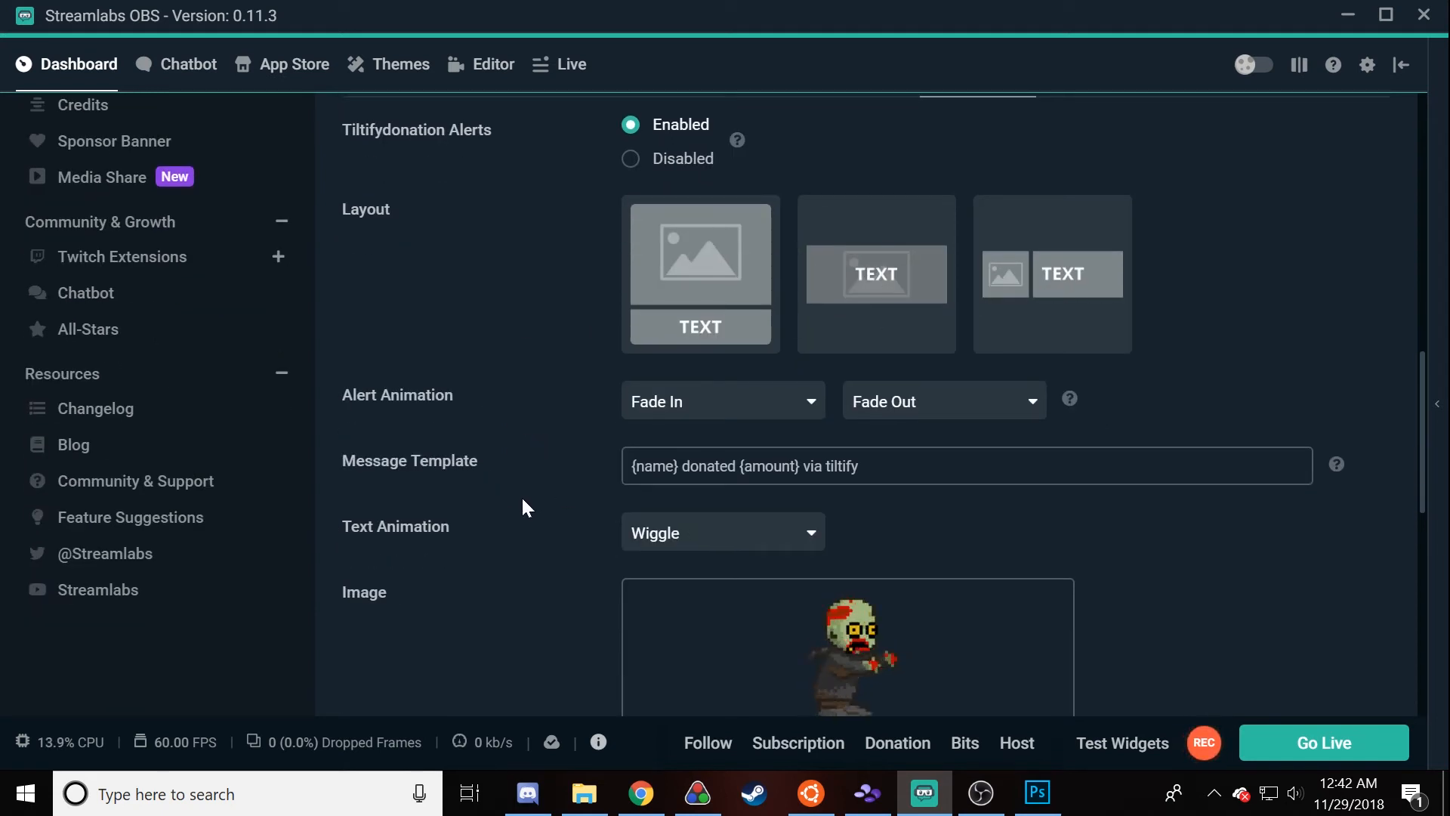
{"action": "scroll", "coordinate": [523, 500], "scroll_direction": "up", "scroll_amount": 15}
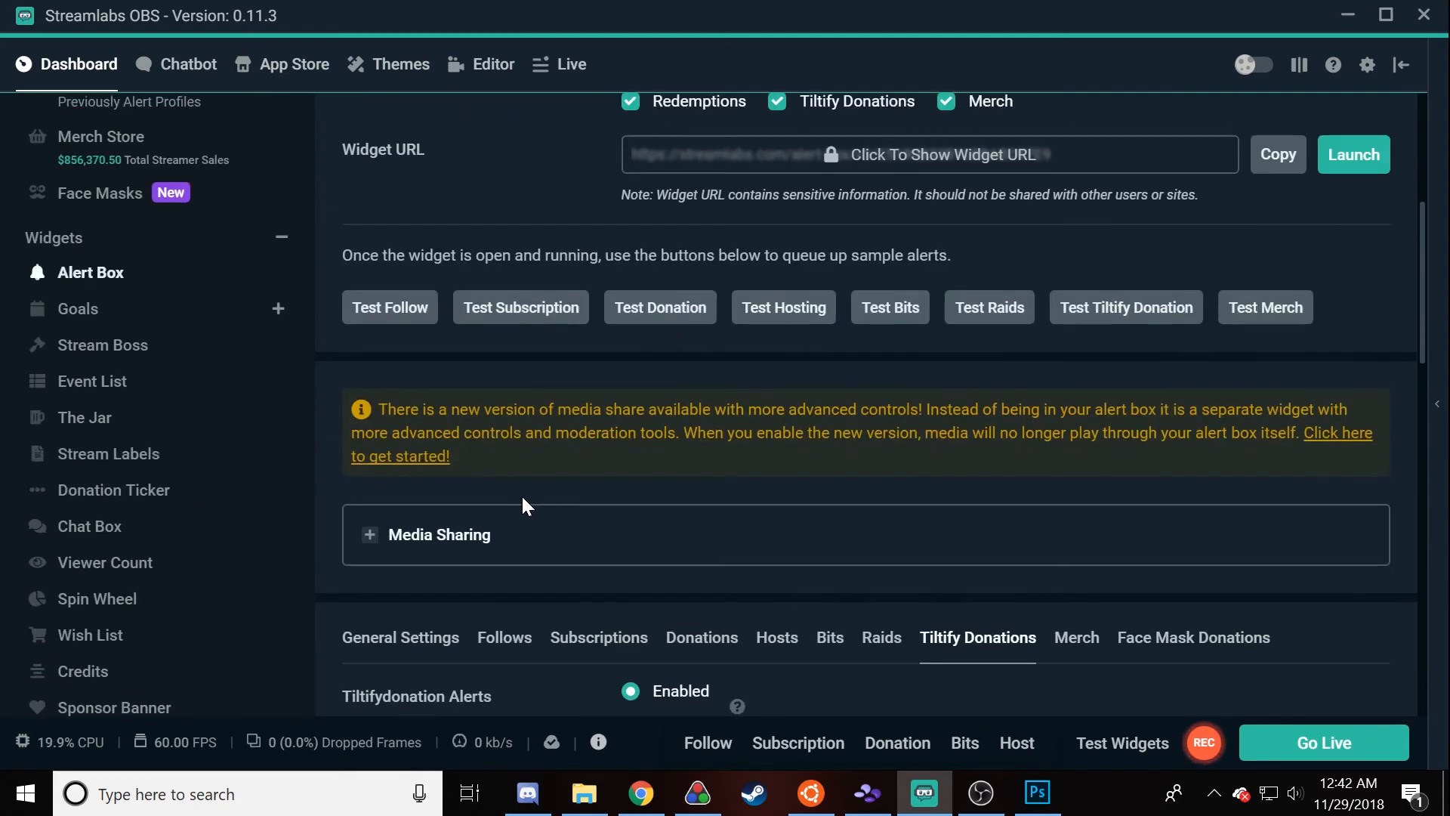
{"action": "scroll", "coordinate": [526, 505], "scroll_direction": "down", "scroll_amount": 20}
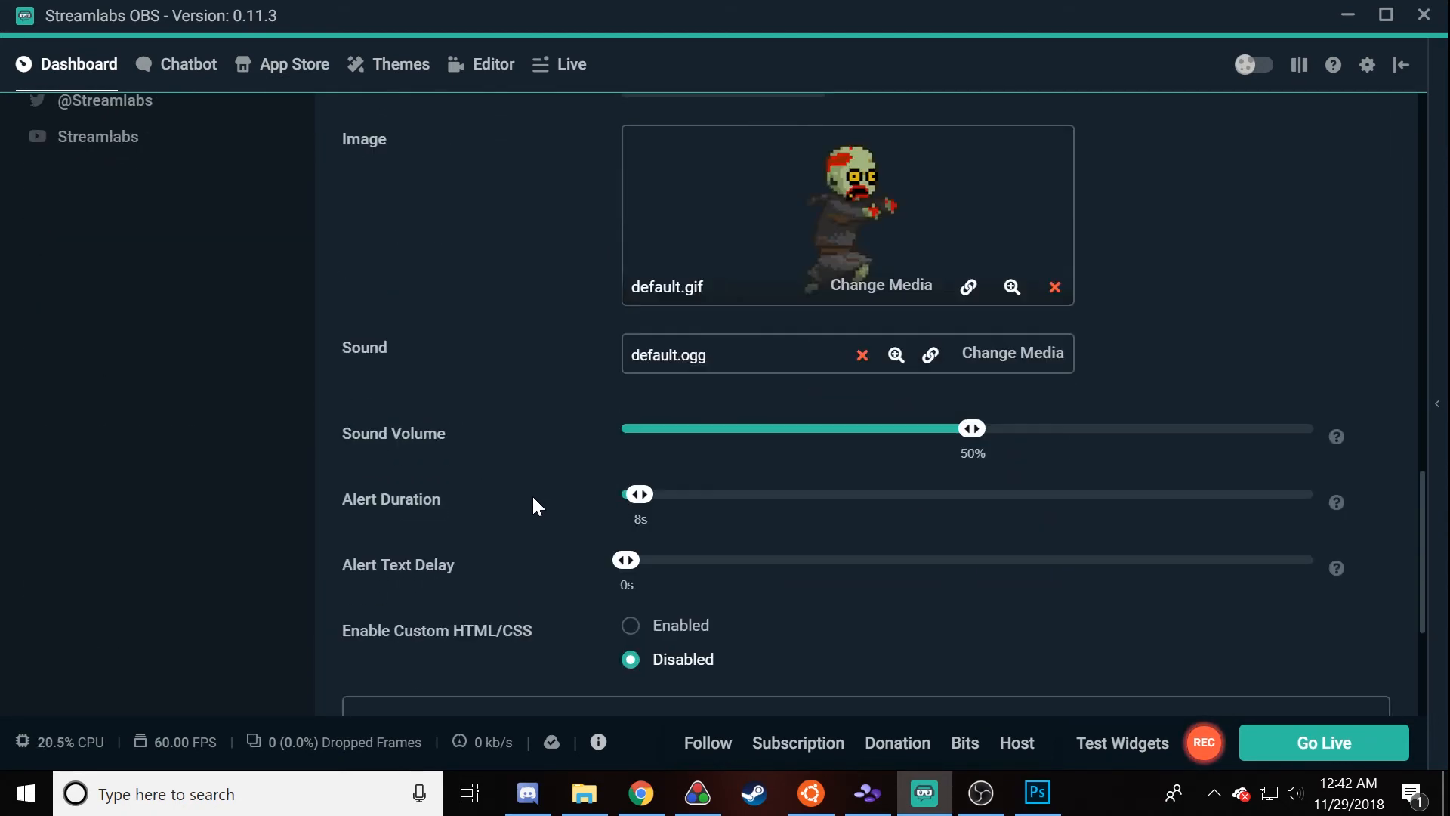
{"action": "scroll", "coordinate": [533, 498], "scroll_direction": "down", "scroll_amount": 8}
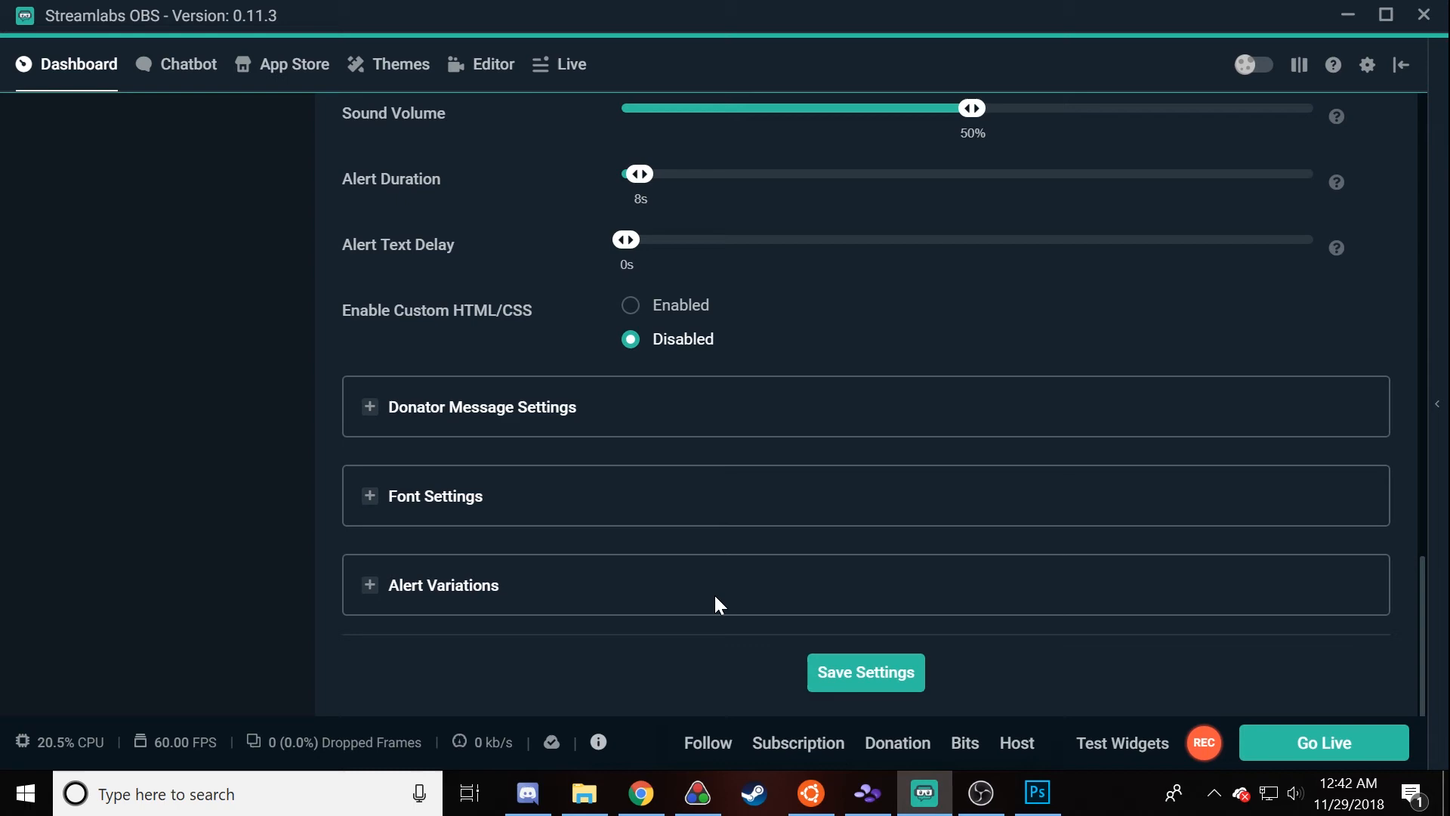
{"action": "left_click", "coordinate": [881, 679]}
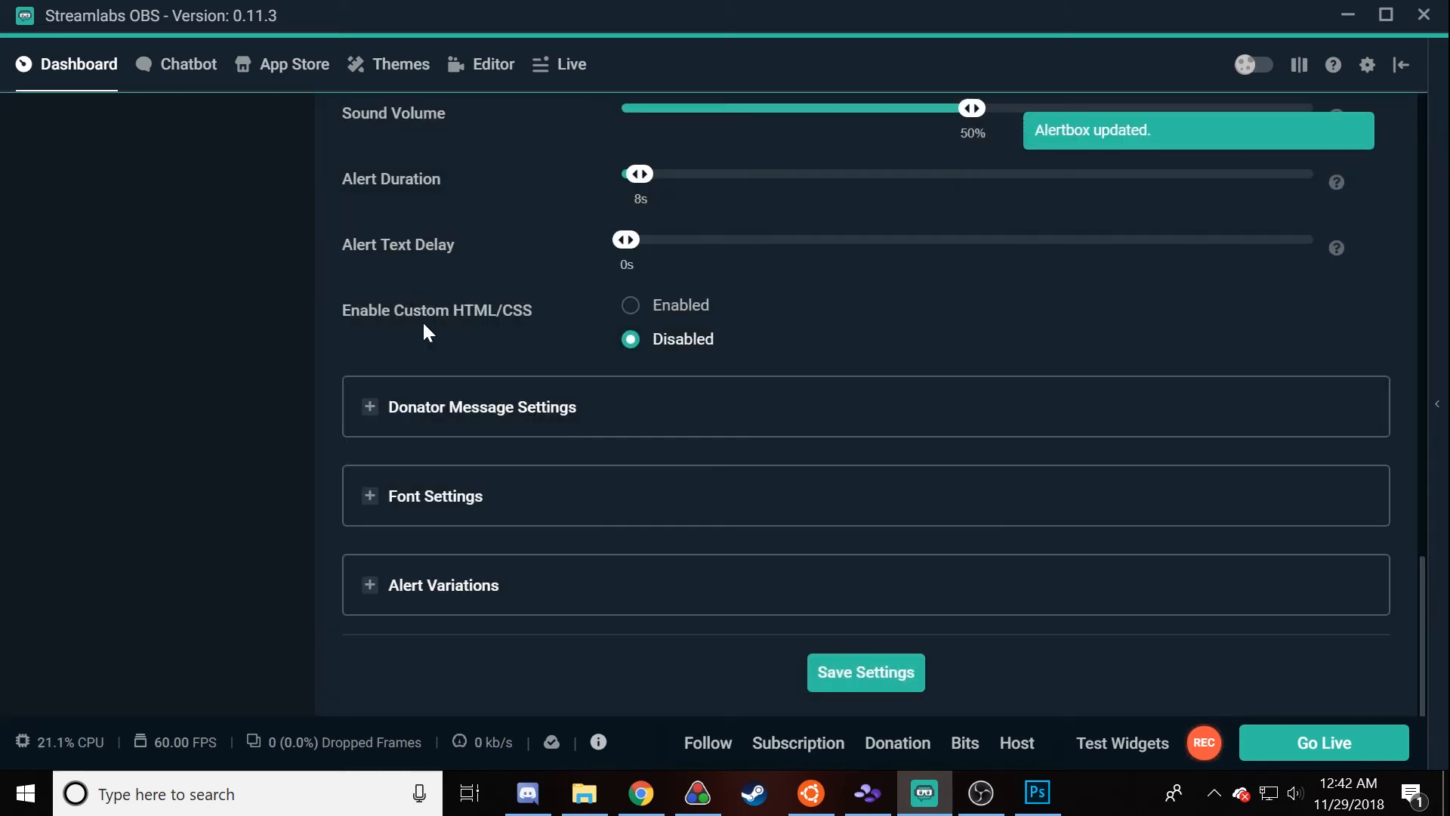
Step: Examine the Tiltify donation alert's layout, animation, message template and image settings
{"action": "scroll", "coordinate": [423, 320], "scroll_direction": "up", "scroll_amount": 20}
{"action": "scroll", "coordinate": [489, 392], "scroll_direction": "down", "scroll_amount": 6}
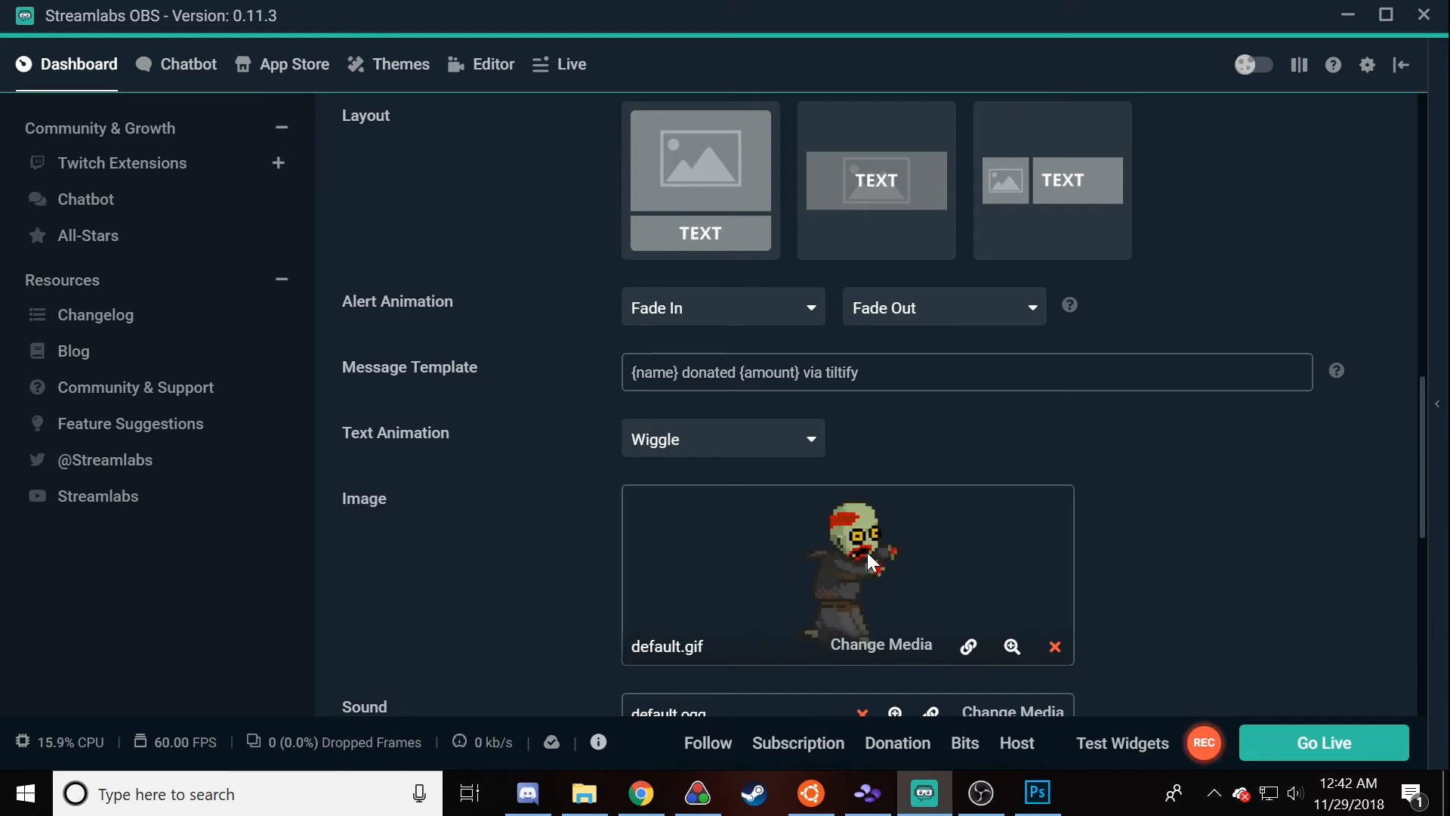
{"action": "scroll", "coordinate": [368, 562], "scroll_direction": "up", "scroll_amount": 1}
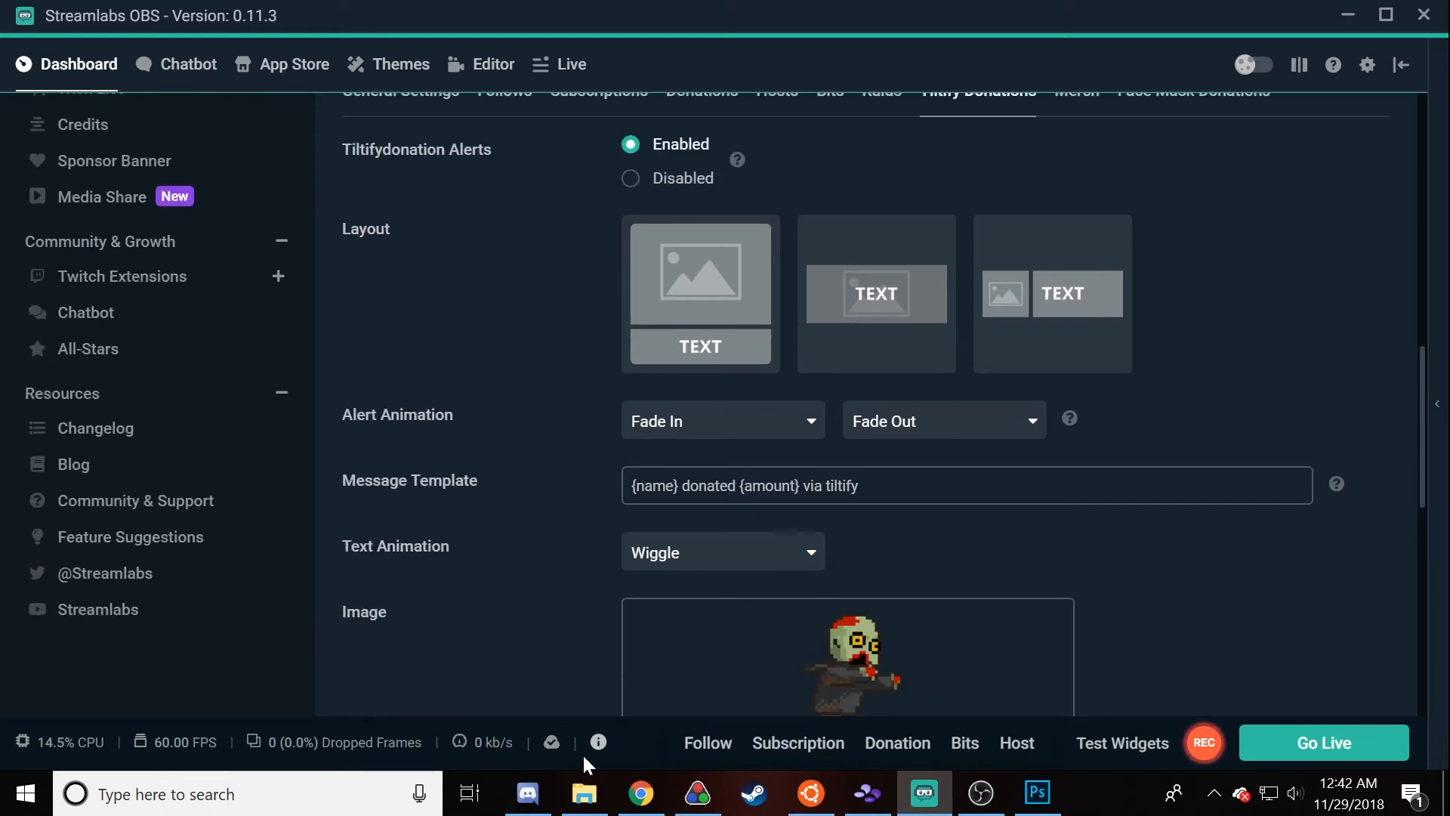
{"action": "mouse_move", "coordinate": [629, 799]}
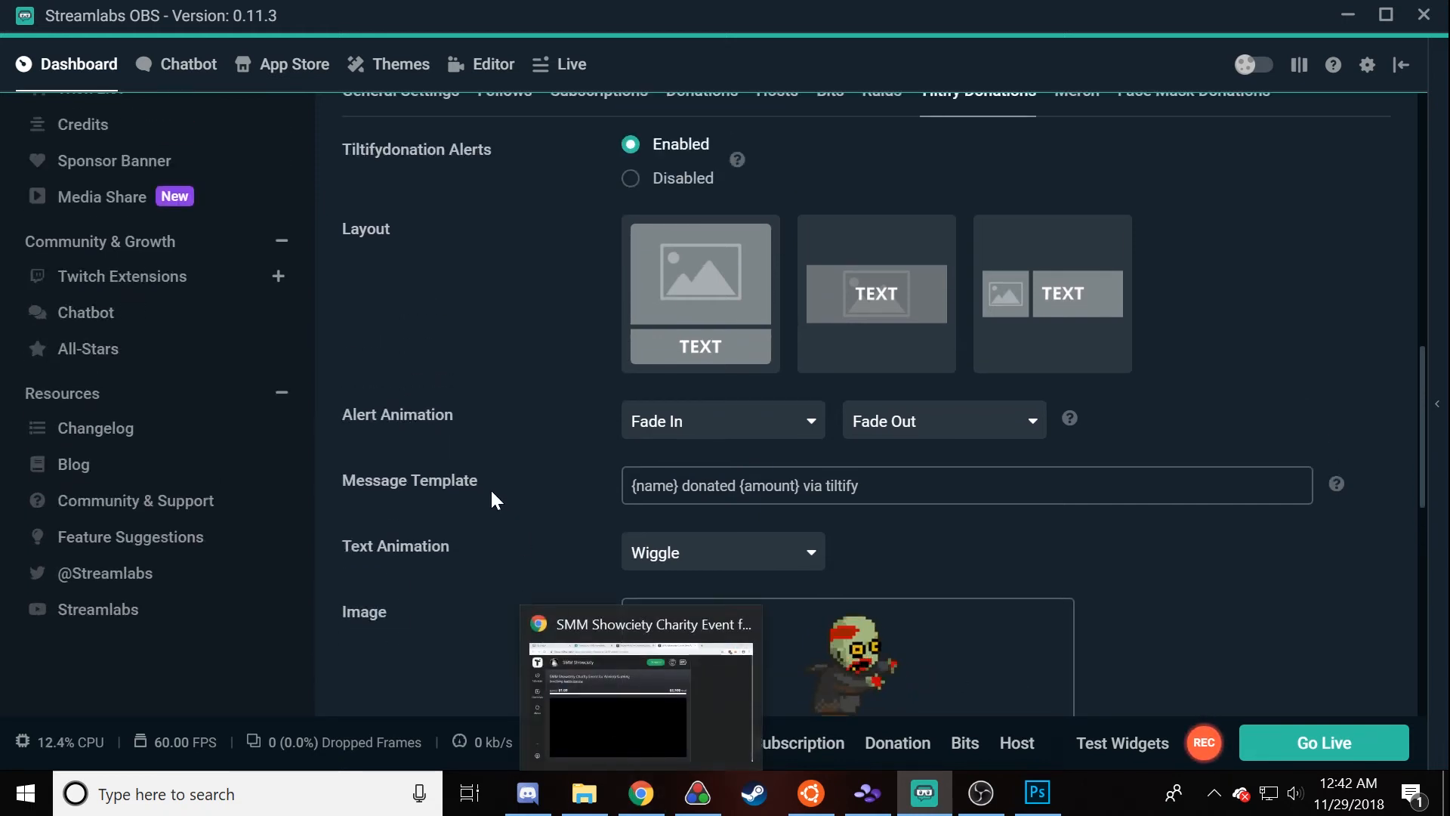
{"action": "scroll", "coordinate": [787, 524], "scroll_direction": "up", "scroll_amount": 2}
{"action": "scroll", "coordinate": [916, 518], "scroll_direction": "down", "scroll_amount": 3}
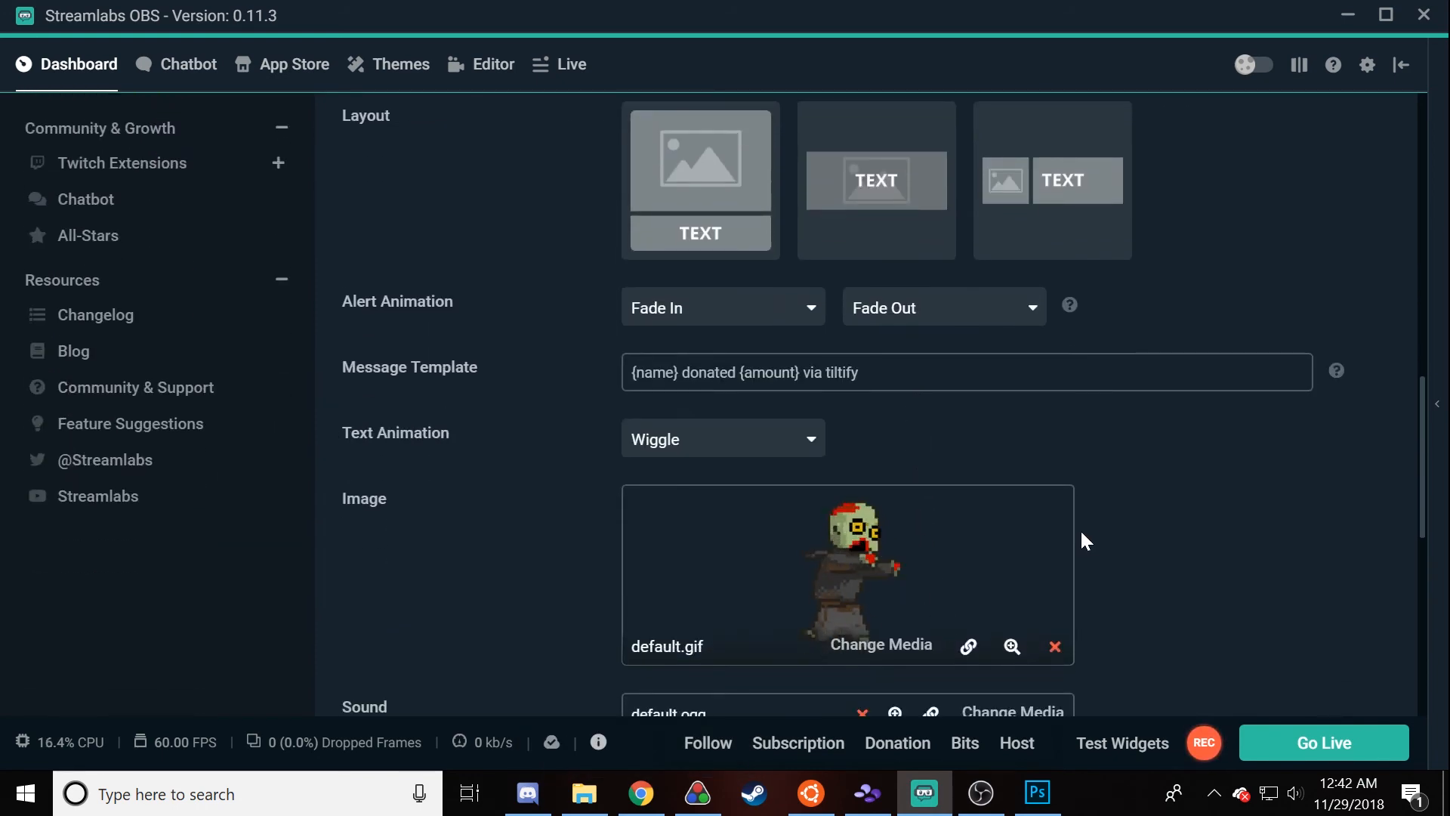
{"action": "scroll", "coordinate": [1198, 526], "scroll_direction": "up", "scroll_amount": 5}
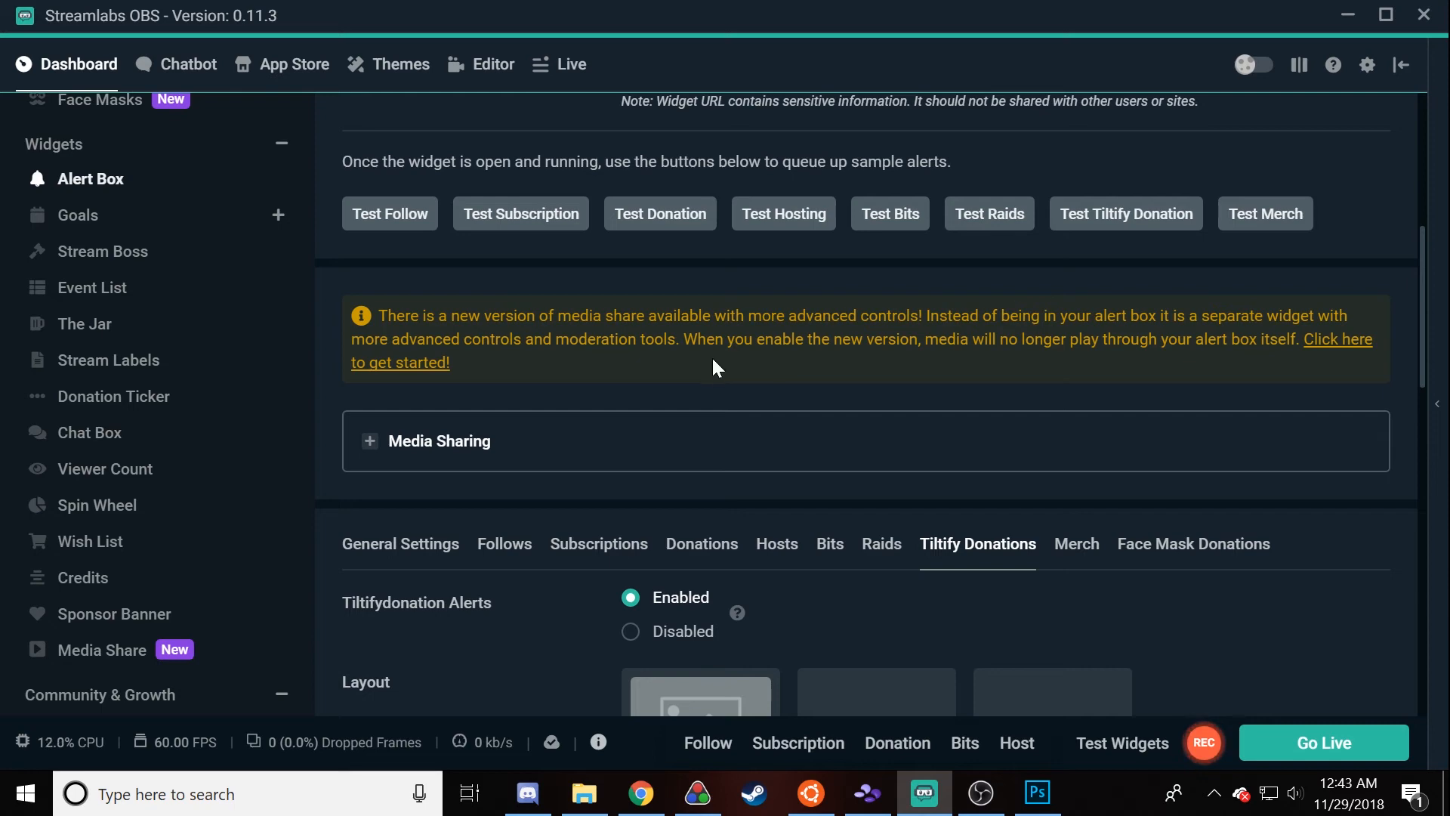
{"action": "scroll", "coordinate": [666, 389], "scroll_direction": "down", "scroll_amount": 3}
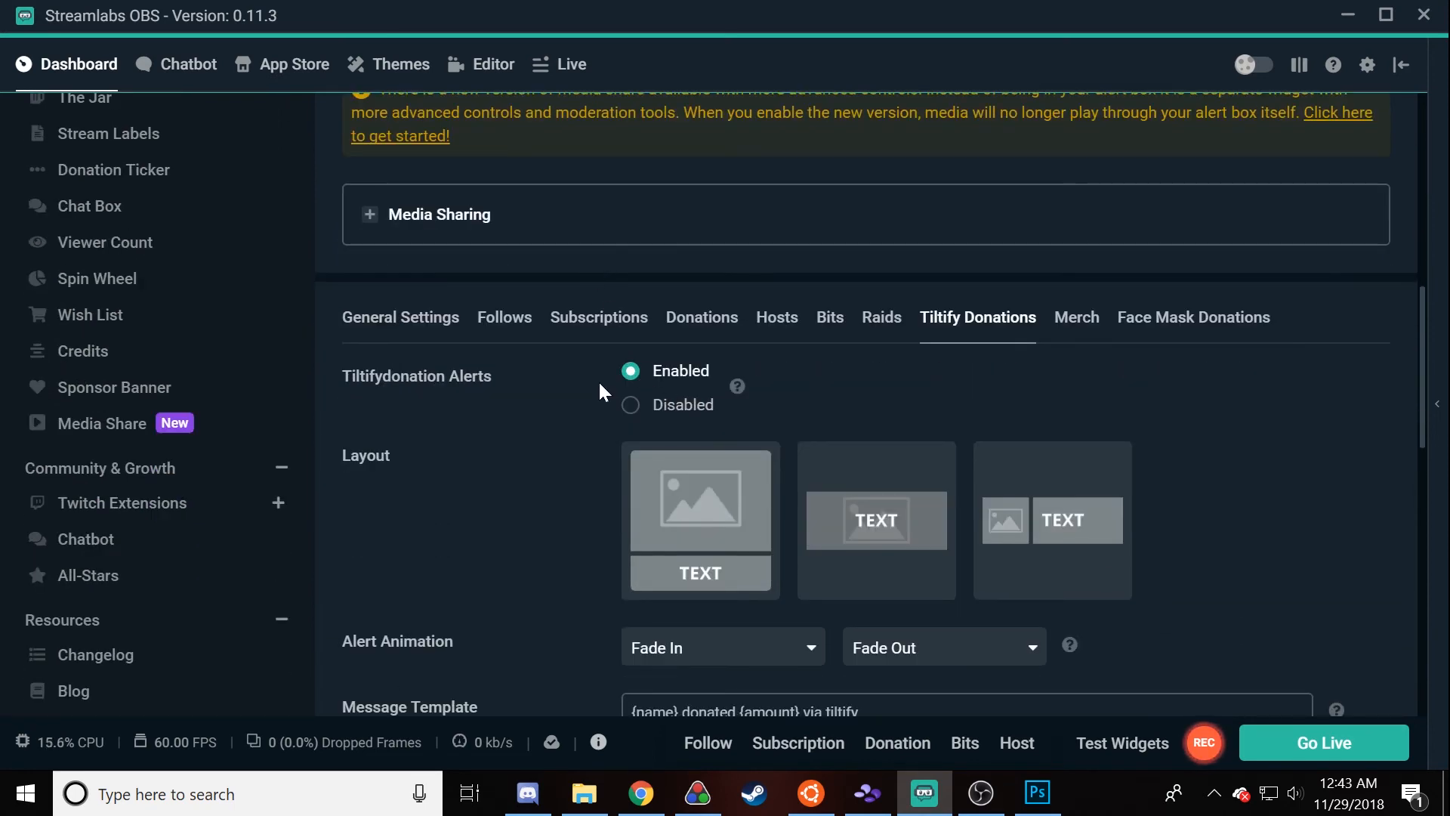
{"action": "scroll", "coordinate": [437, 511], "scroll_direction": "down", "scroll_amount": 1}
{"action": "scroll", "coordinate": [437, 510], "scroll_direction": "up", "scroll_amount": 5}
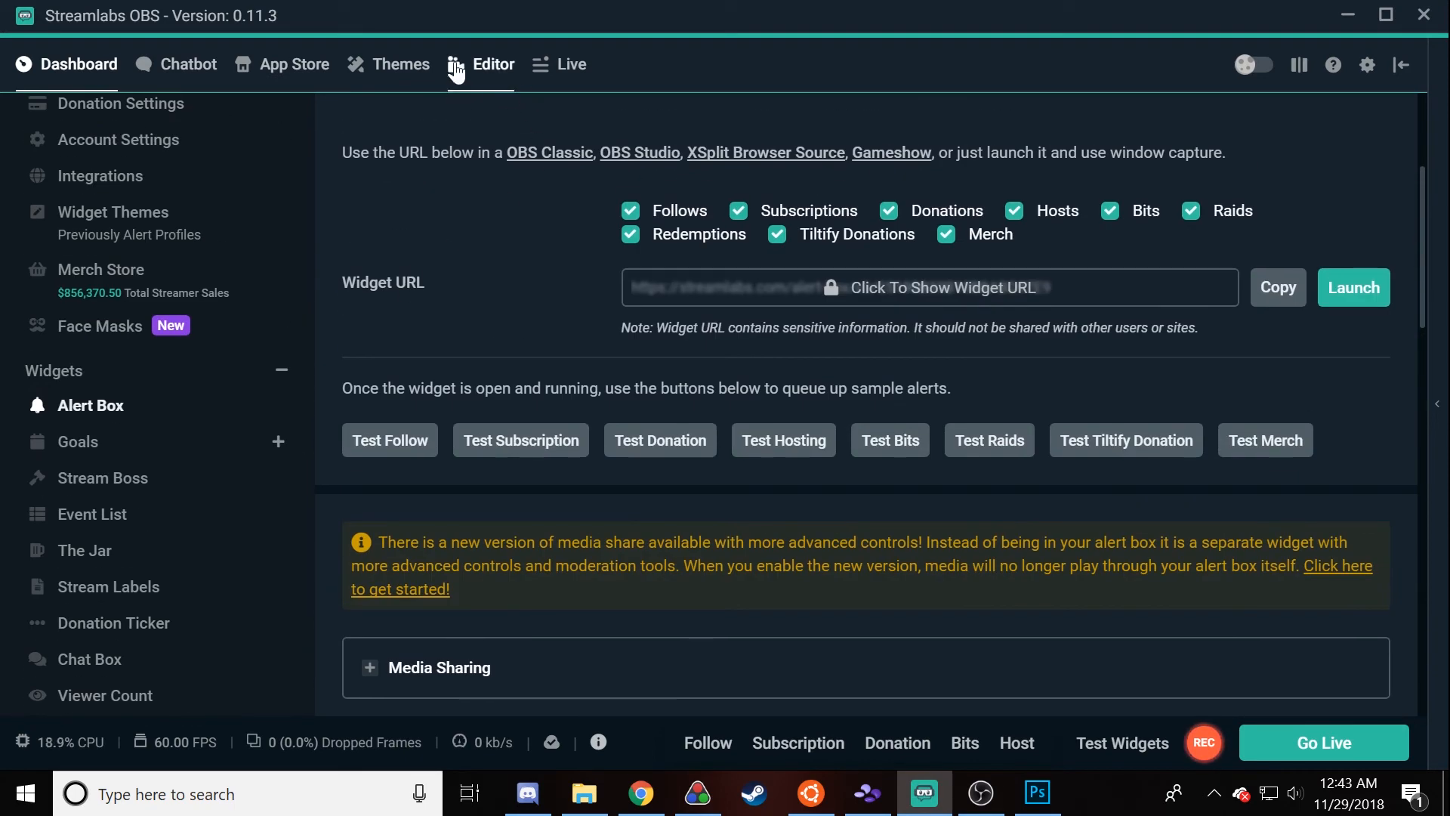
Step: Select the Alert Box source in the scene editor to check its placement, then return to the widget's settings page in the dashboard
{"action": "left_click", "coordinate": [455, 72]}
{"action": "left_click", "coordinate": [1008, 137]}
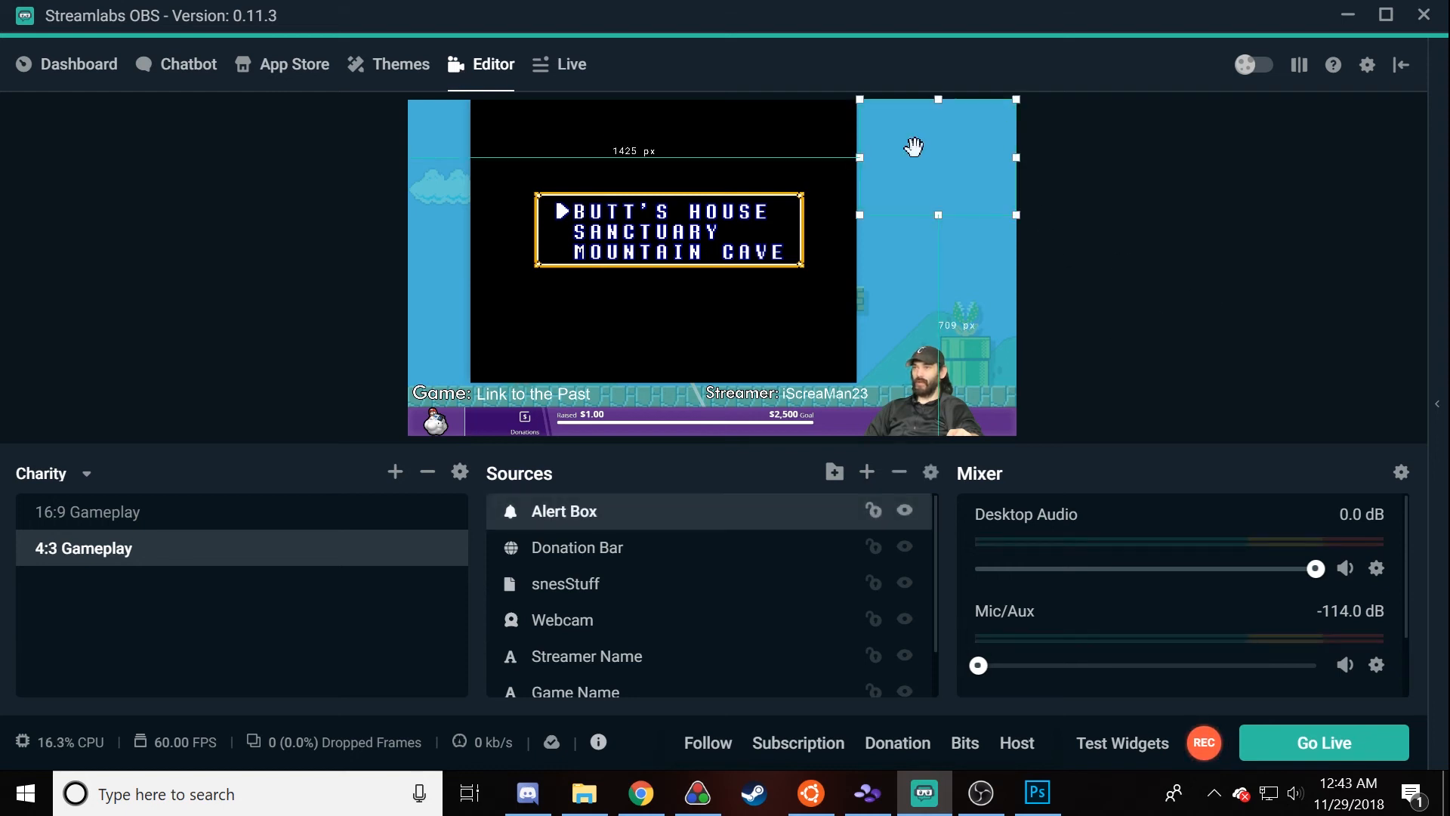
{"action": "left_click", "coordinate": [47, 63]}
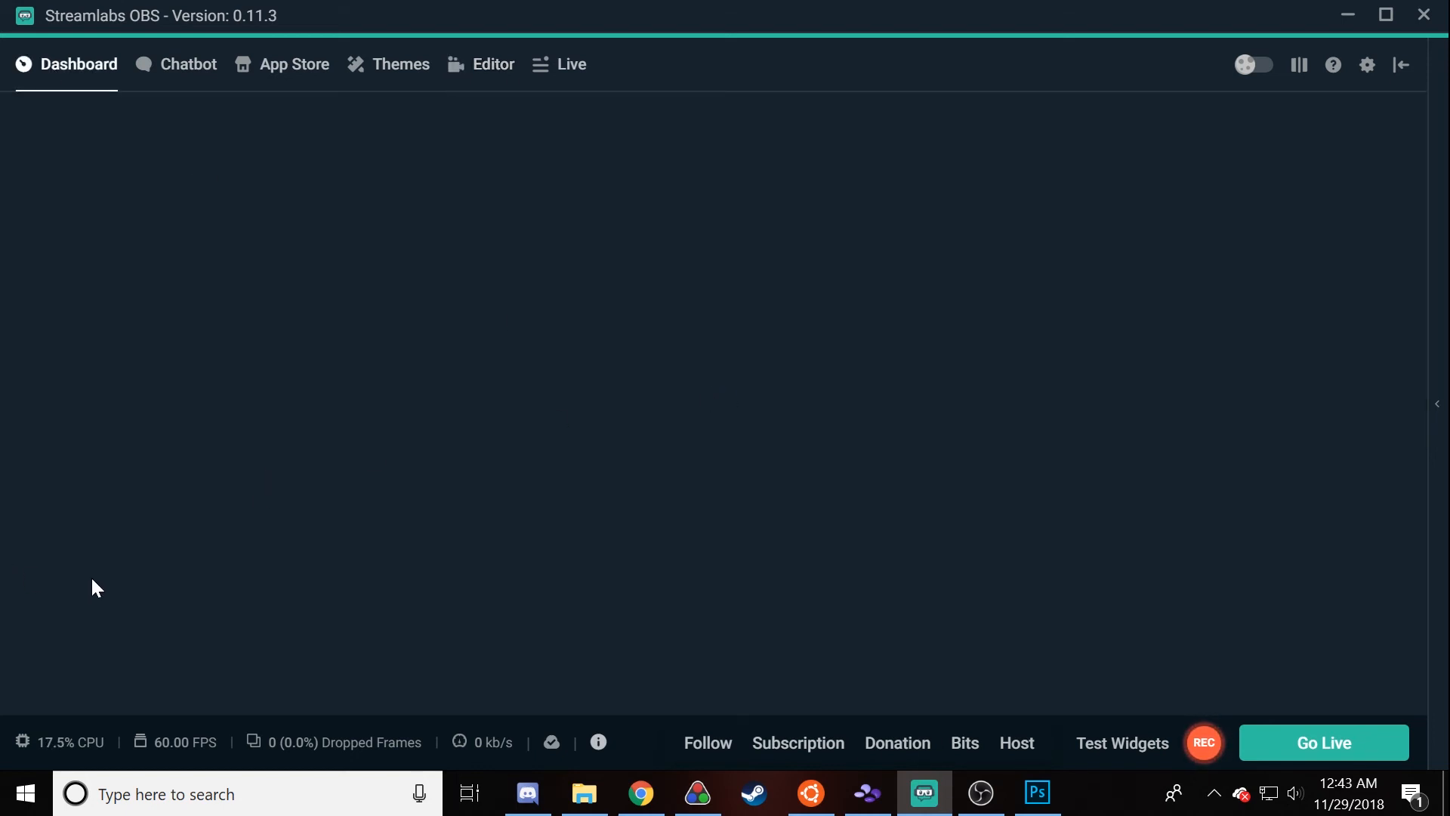
{"action": "scroll", "coordinate": [105, 612], "scroll_direction": "down", "scroll_amount": 3}
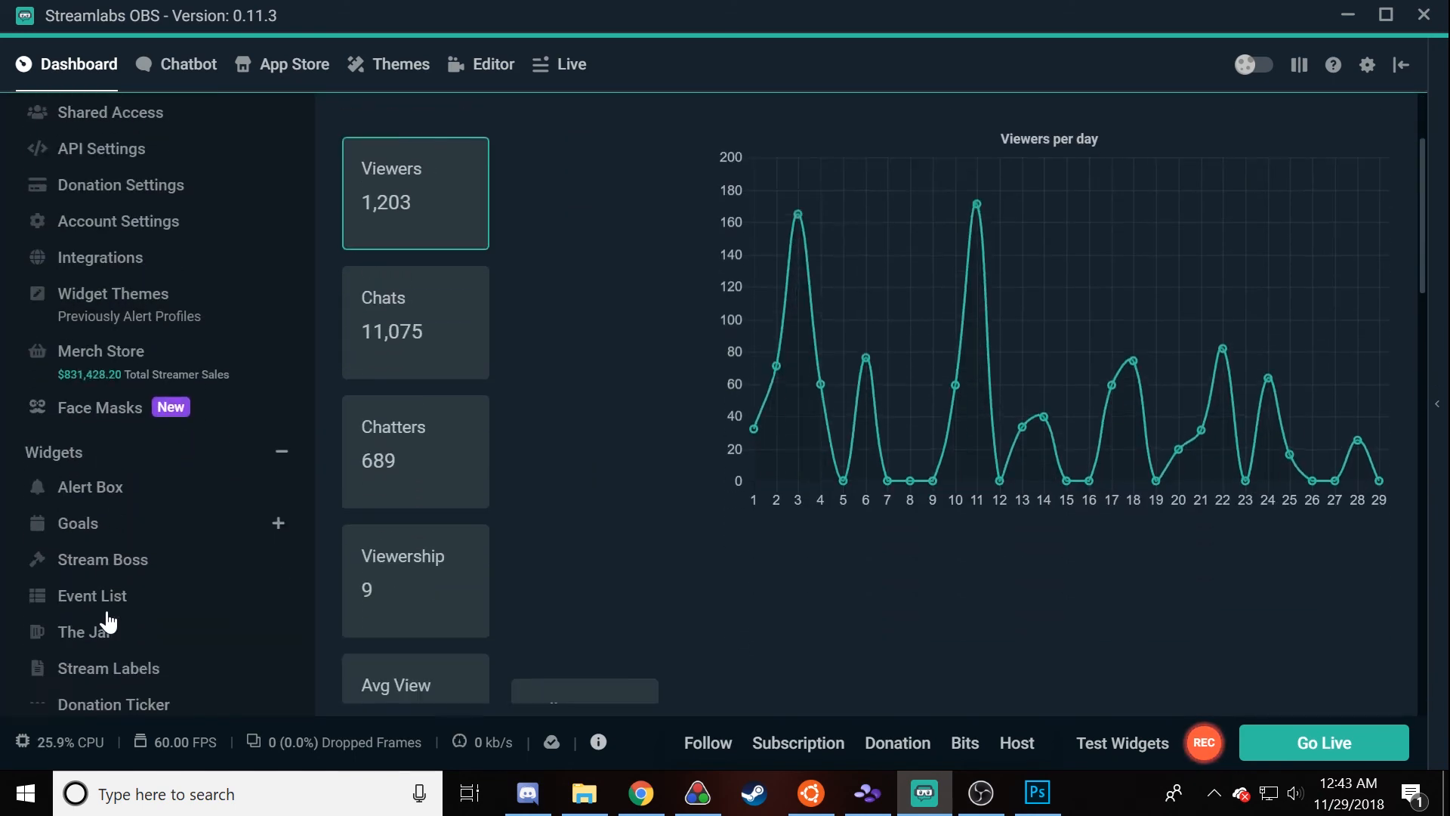
{"action": "scroll", "coordinate": [108, 621], "scroll_direction": "down", "scroll_amount": 10}
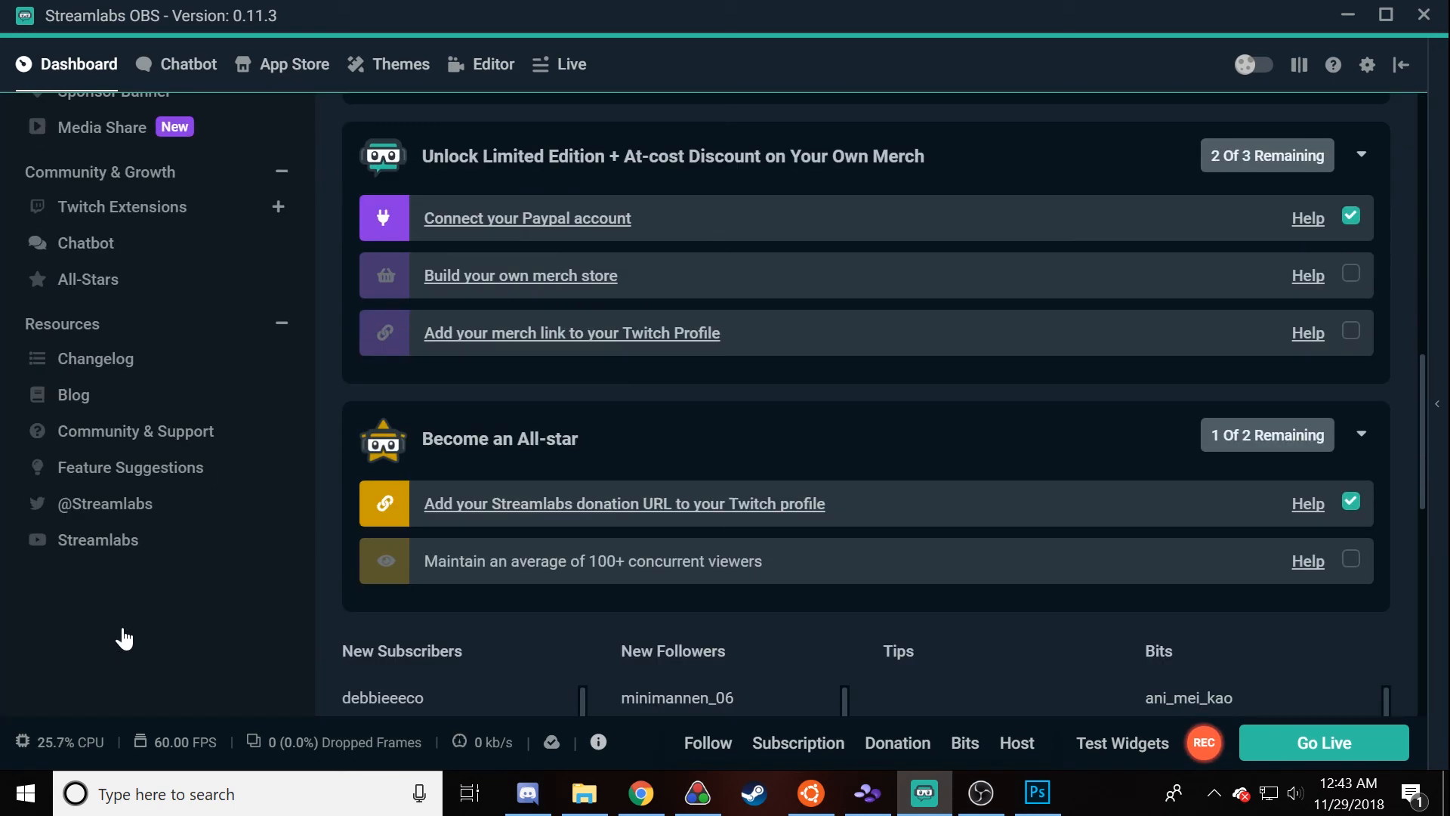
{"action": "scroll", "coordinate": [124, 633], "scroll_direction": "up", "scroll_amount": 5}
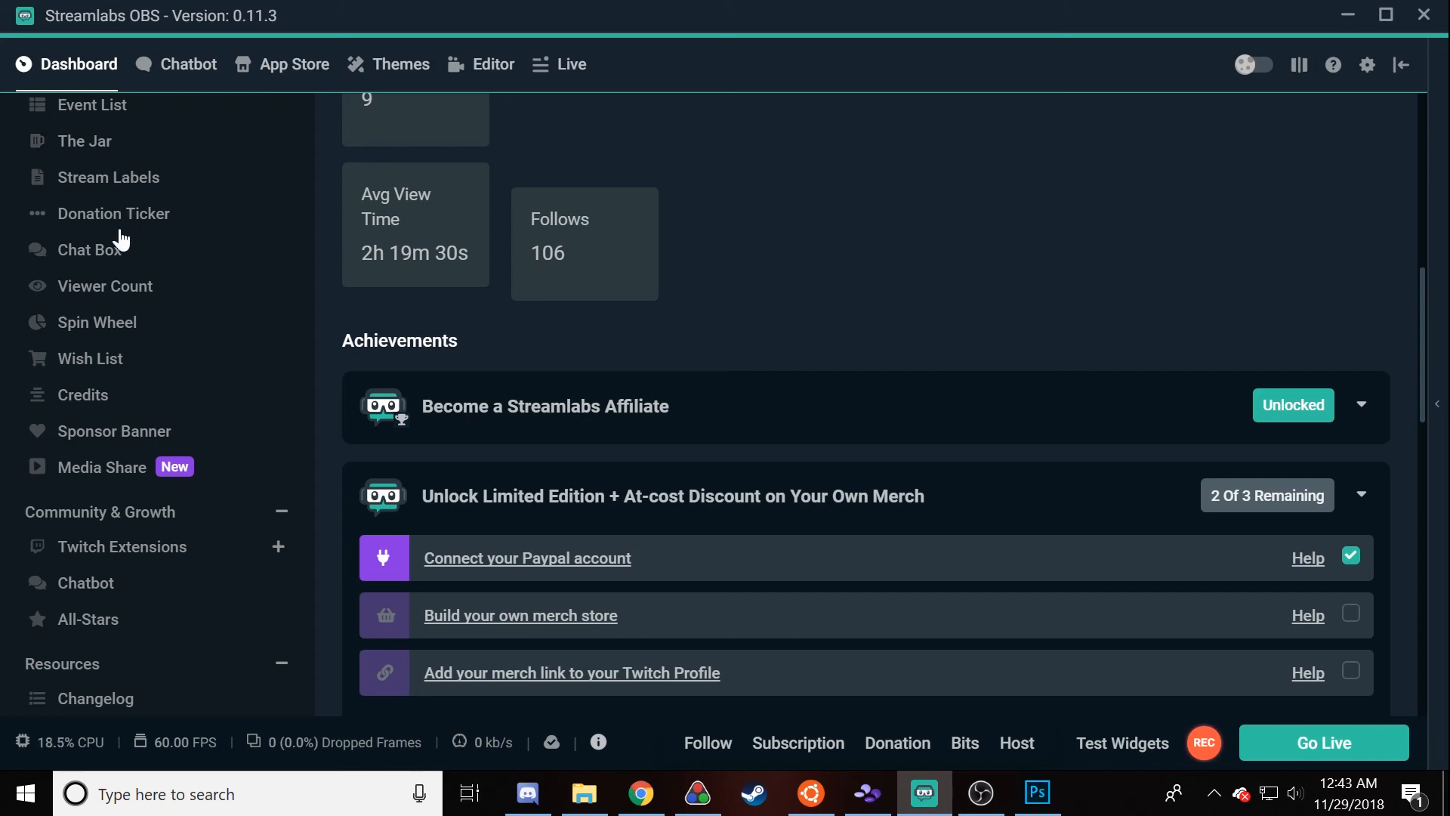
{"action": "scroll", "coordinate": [119, 248], "scroll_direction": "up", "scroll_amount": 2}
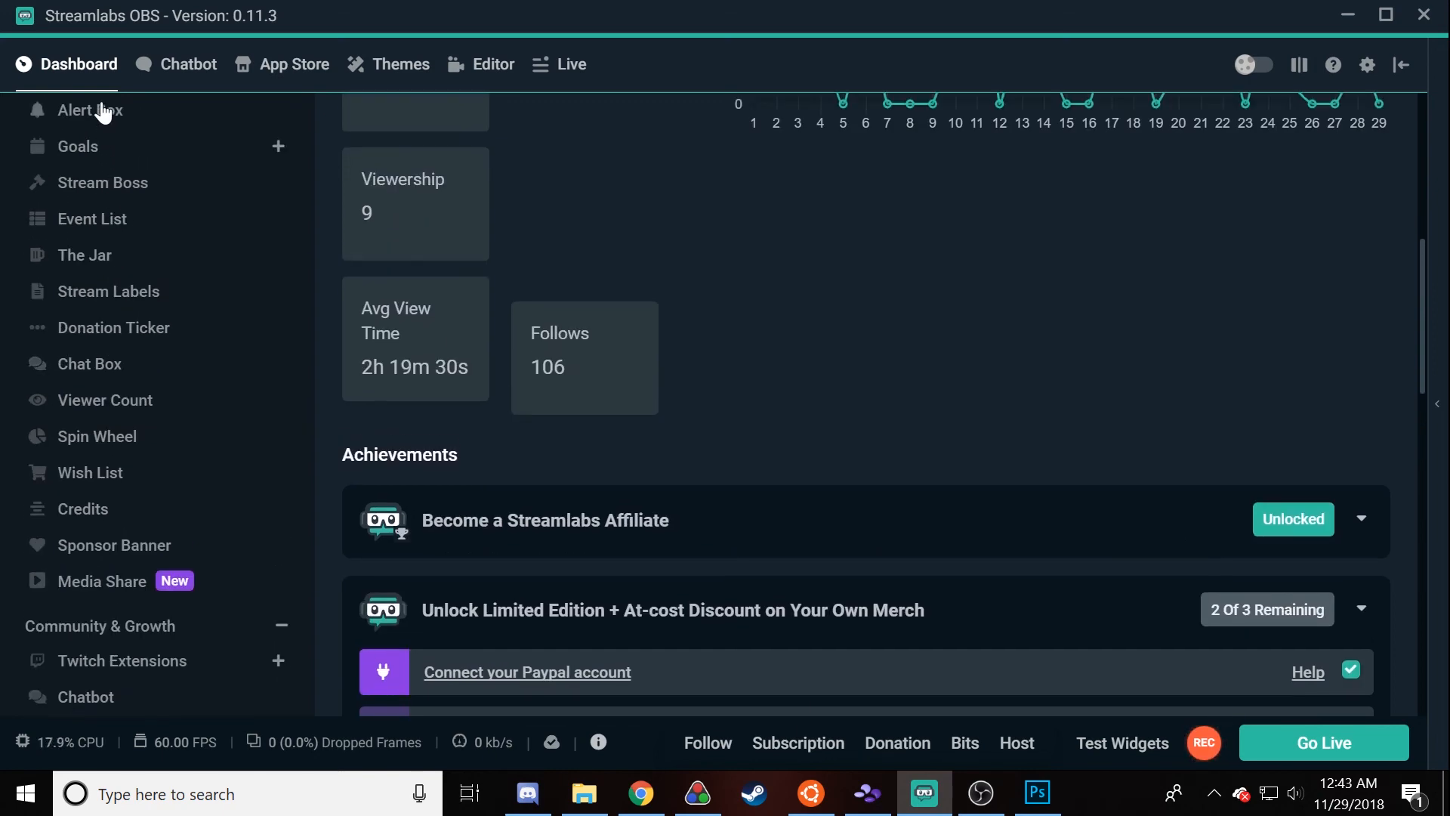
{"action": "left_click", "coordinate": [98, 110]}
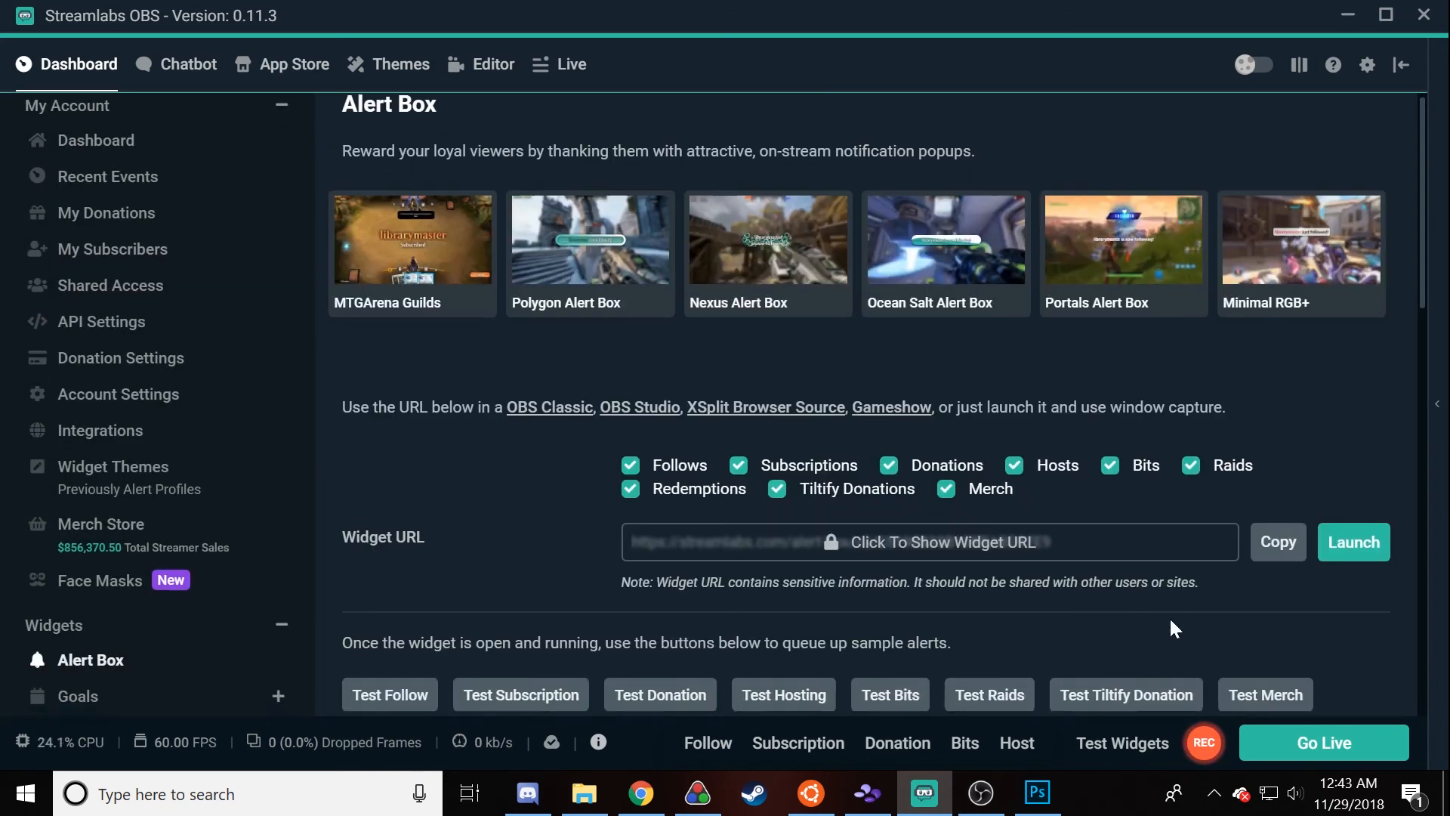
Step: Send a test Tiltify donation alert, then return to the scene editor and deselect the Alert Box to check the canvas
{"action": "scroll", "coordinate": [1170, 619], "scroll_direction": "down", "scroll_amount": 5}
{"action": "scroll", "coordinate": [1121, 595], "scroll_direction": "up", "scroll_amount": 2}
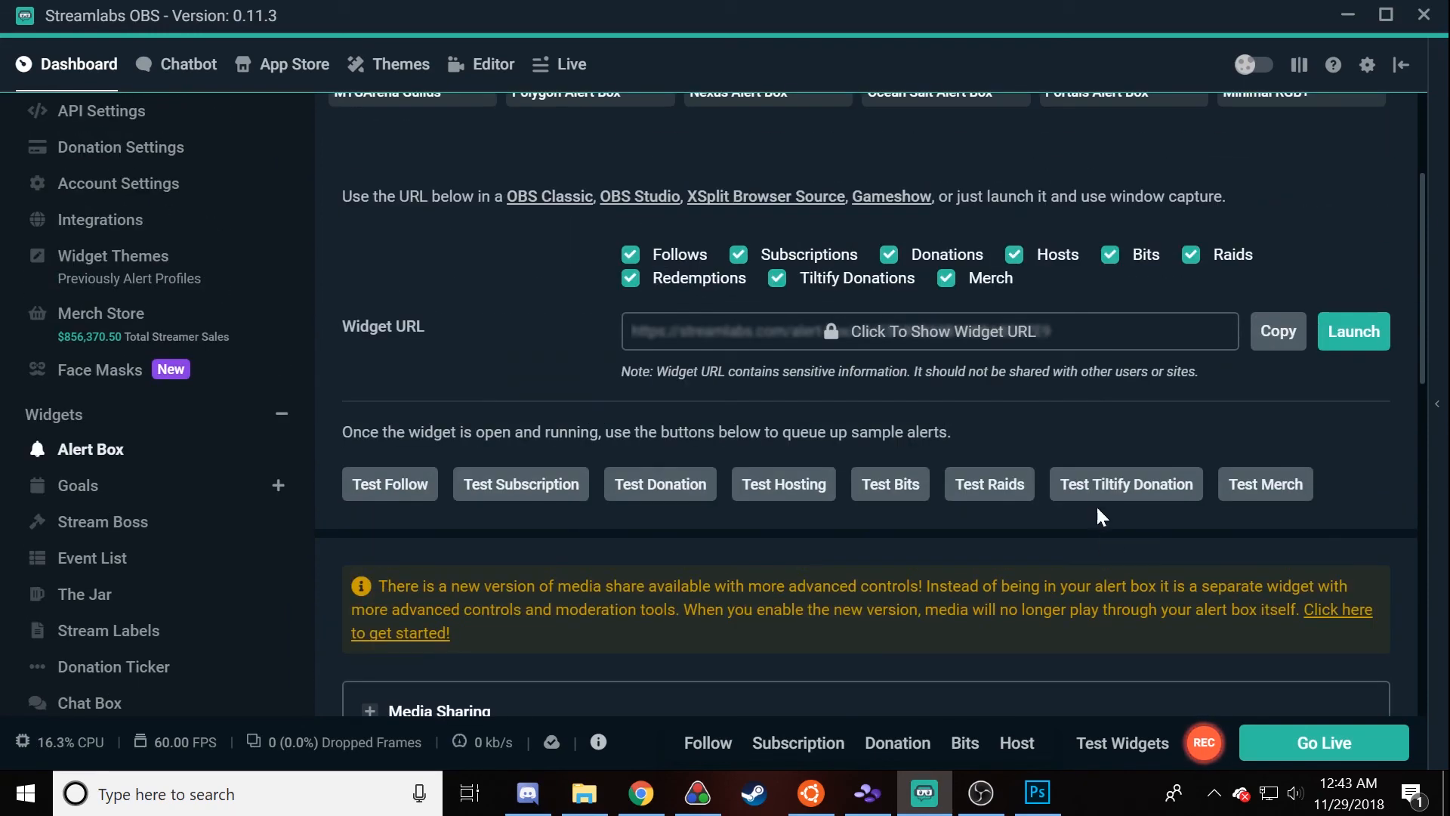
{"action": "left_click", "coordinate": [1097, 484]}
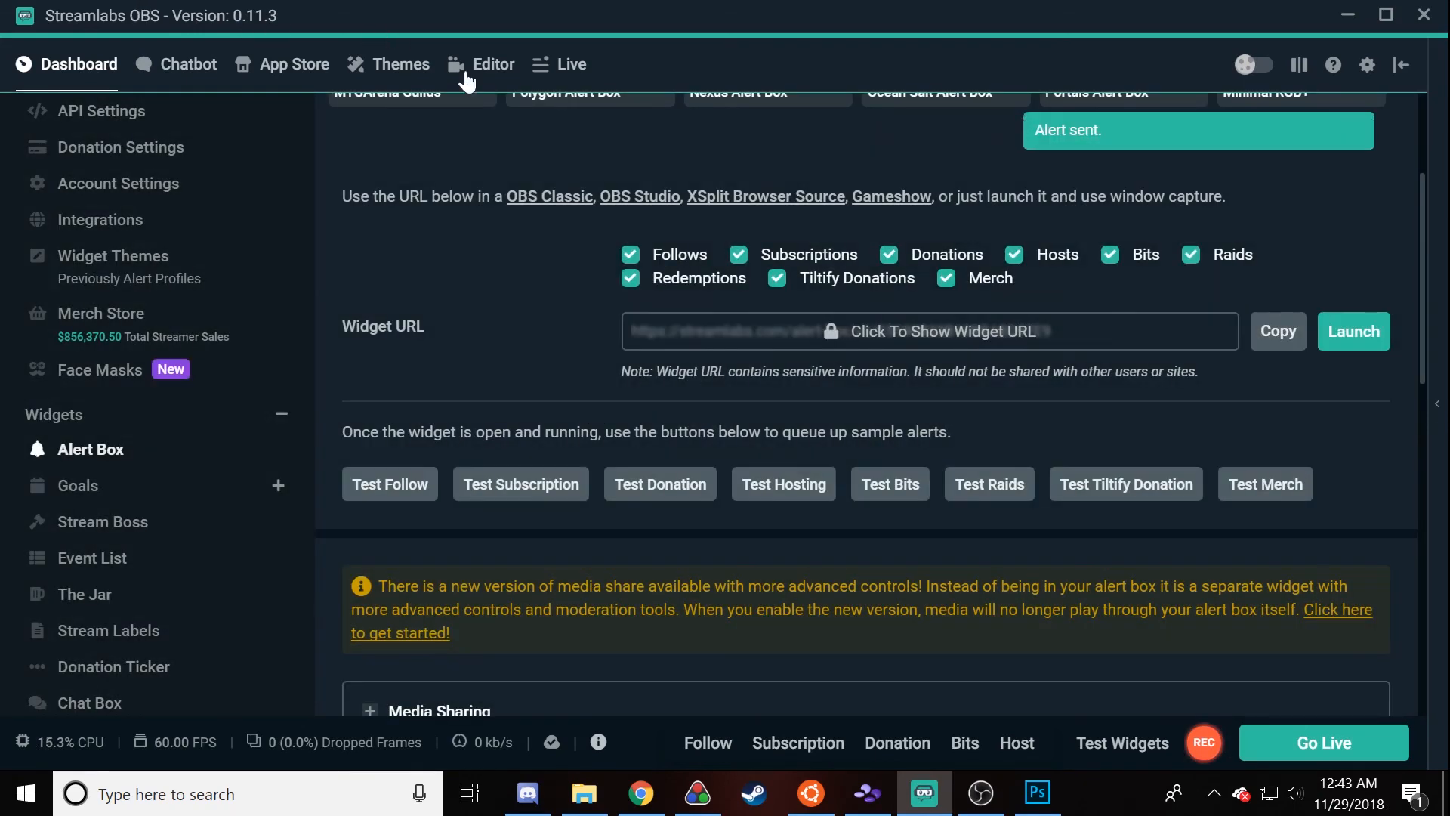
{"action": "left_click", "coordinate": [481, 64]}
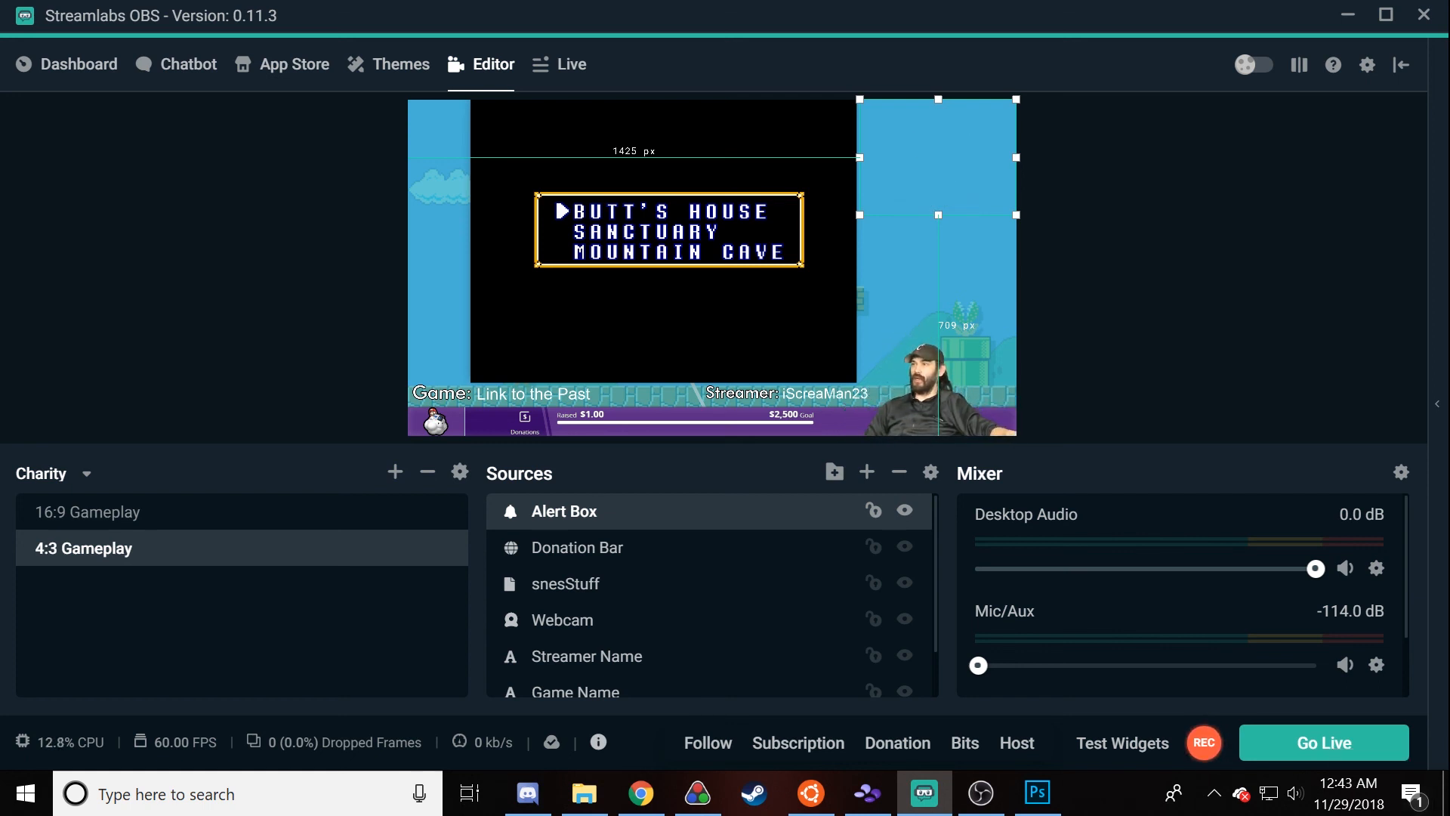
{"action": "left_click", "coordinate": [1164, 320]}
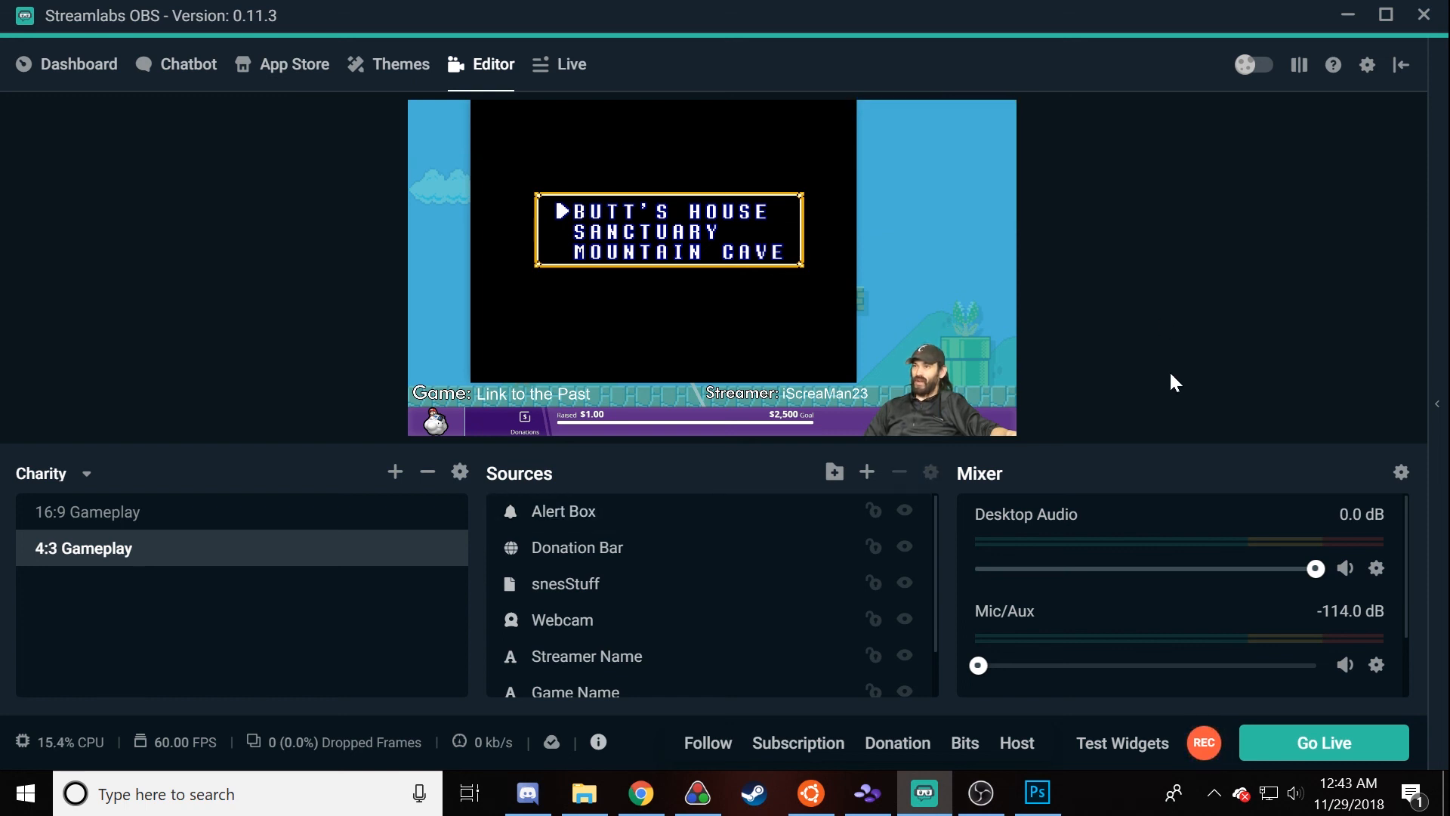